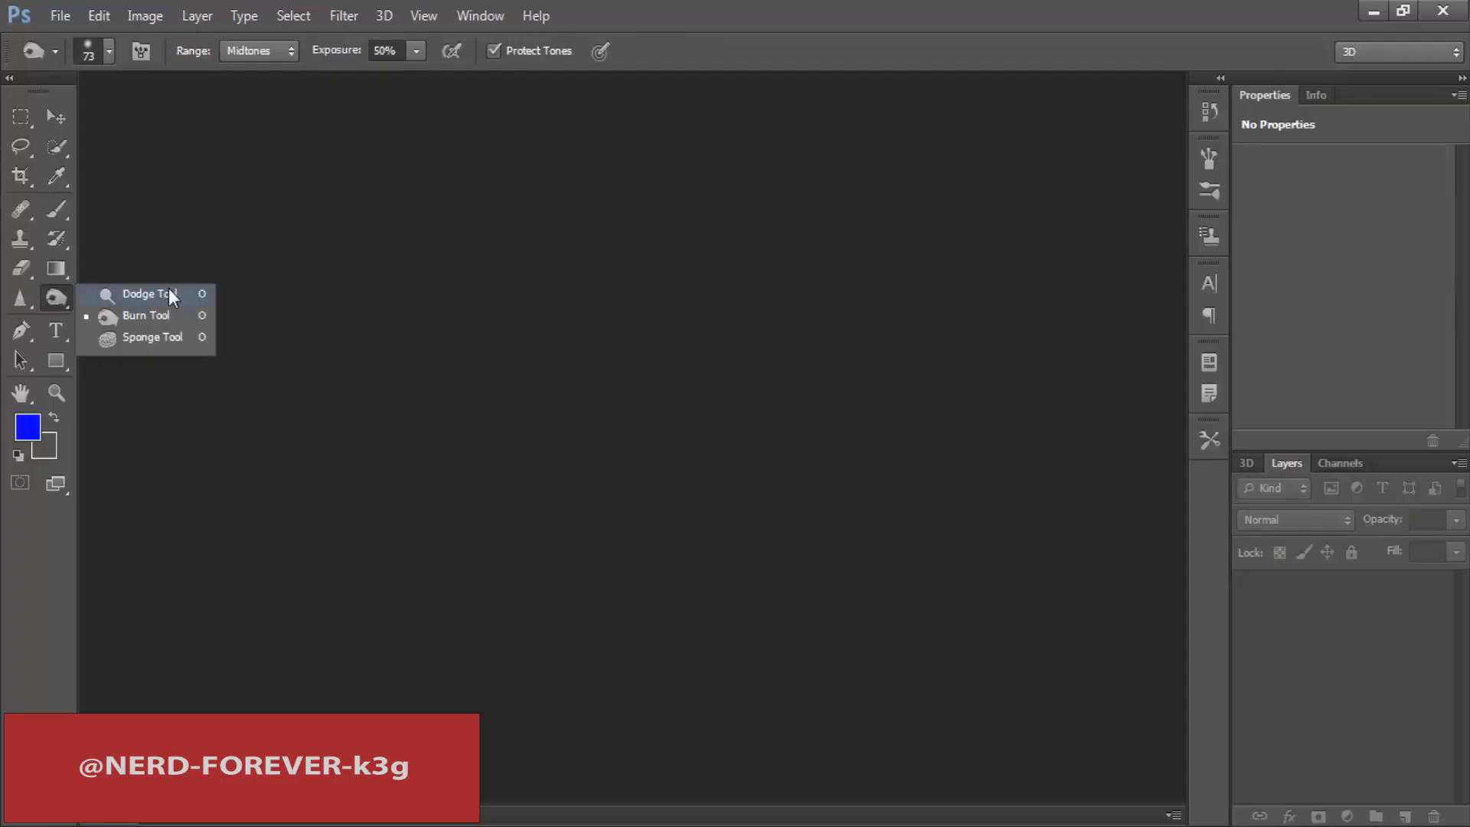
Step: Activate the Sponge tool
{"action": "left_click", "coordinate": [168, 293]}
{"action": "mouse_move", "coordinate": [53, 300]}
{"action": "left_mouse_down"}
{"action": "mouse_move", "coordinate": [161, 315]}
{"action": "mouse_move", "coordinate": [66, 320]}
{"action": "left_mouse_up"}
{"action": "left_click", "coordinate": [168, 339]}
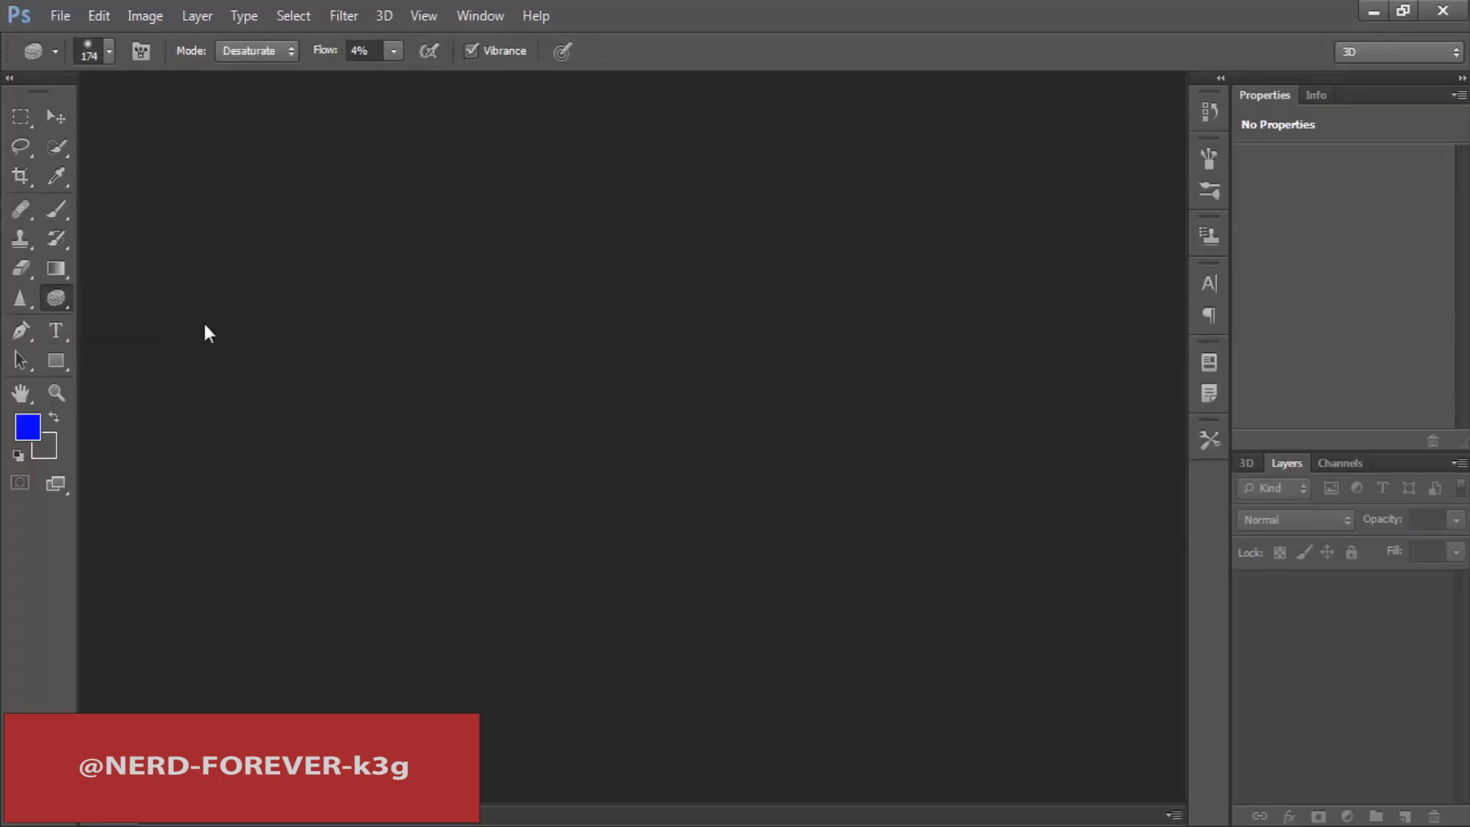
Step: Open the image pic from the Desktop
{"action": "double_click", "coordinate": [416, 265]}
{"action": "left_click", "coordinate": [1043, 262]}
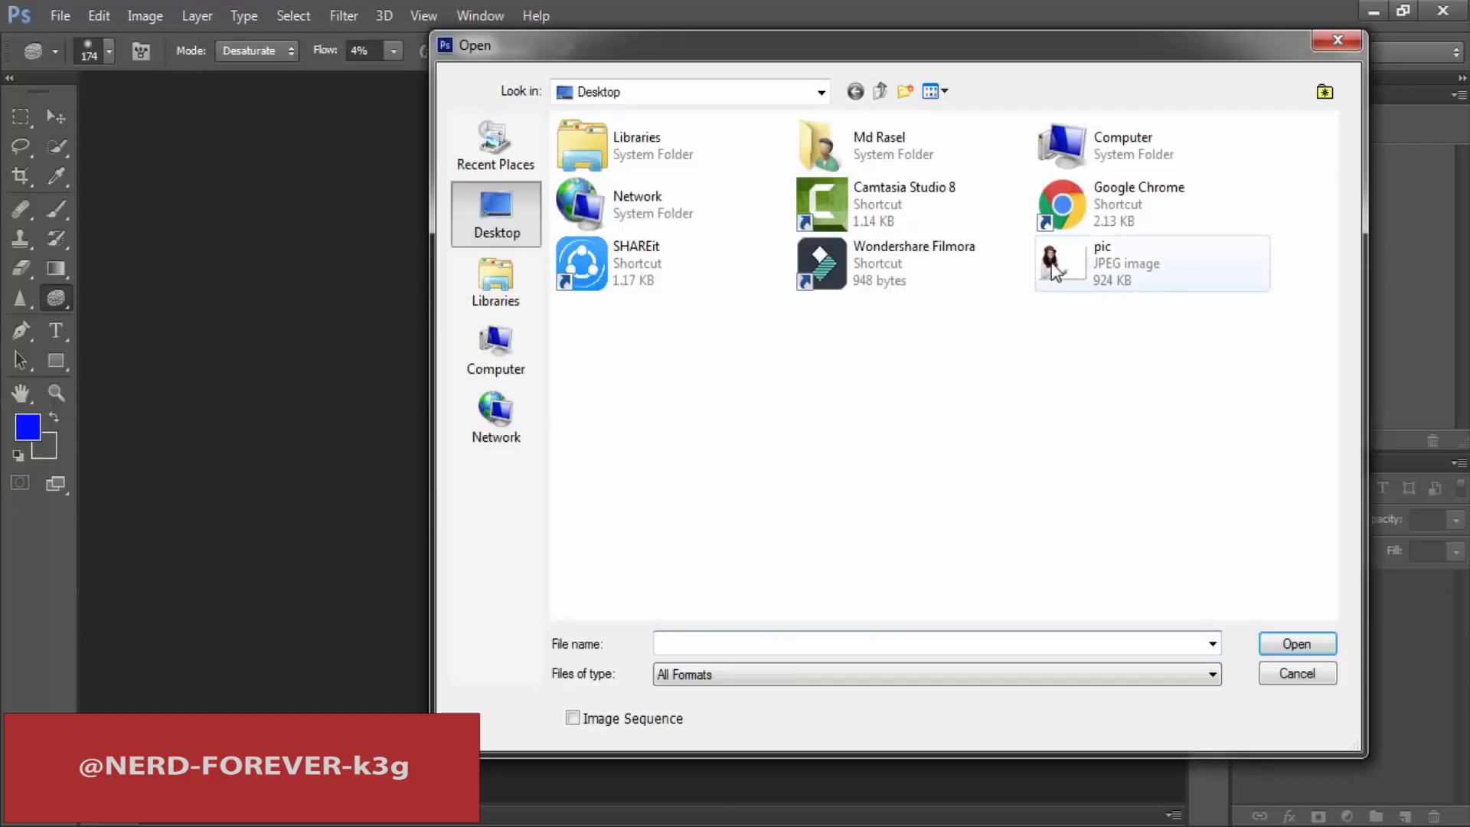
{"action": "double_click", "coordinate": [1042, 262]}
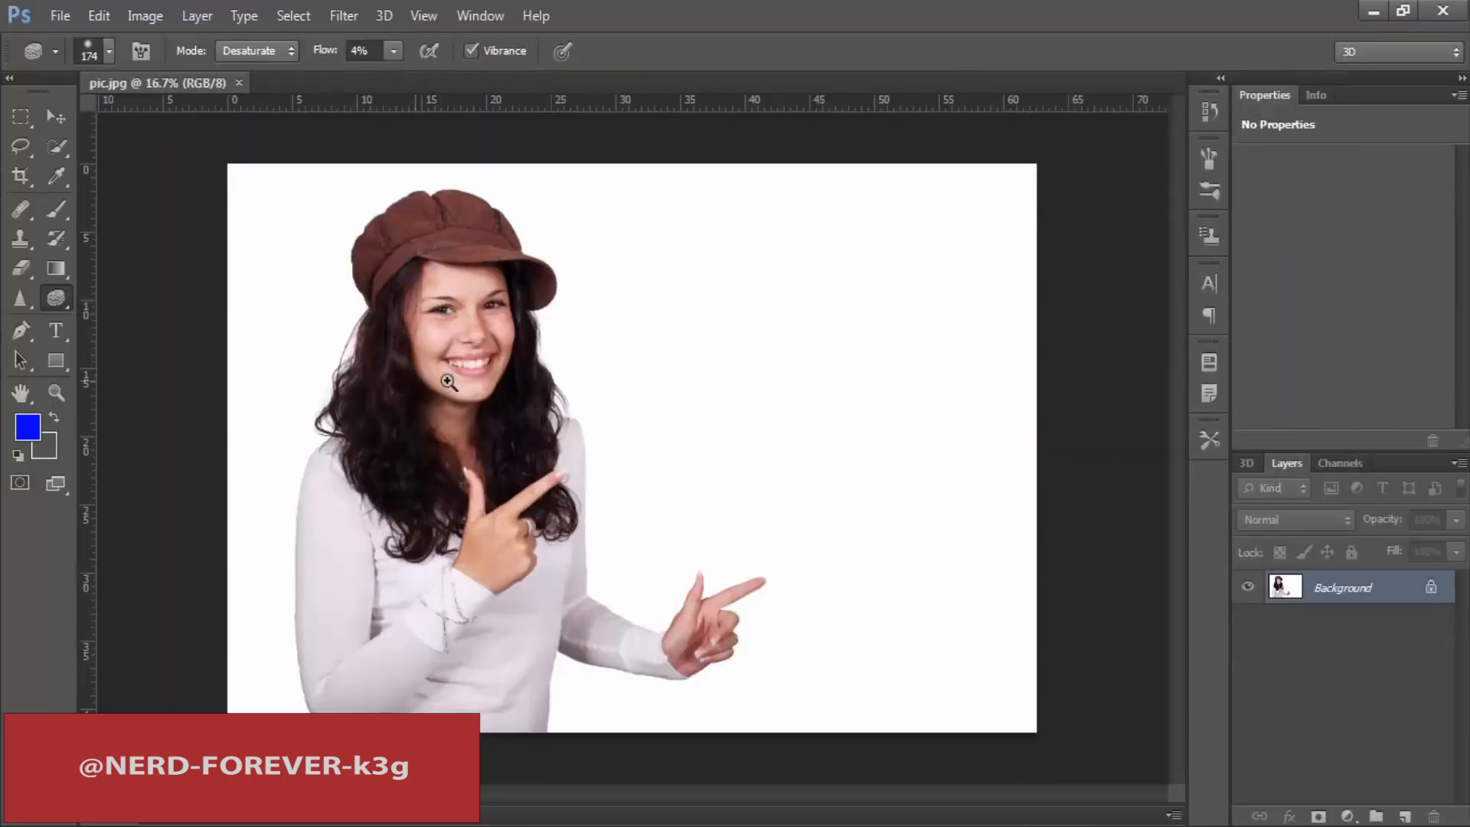
{"action": "left_click", "coordinate": [448, 382]}
Step: Activate the Blur tool
{"action": "left_click", "coordinate": [20, 298]}
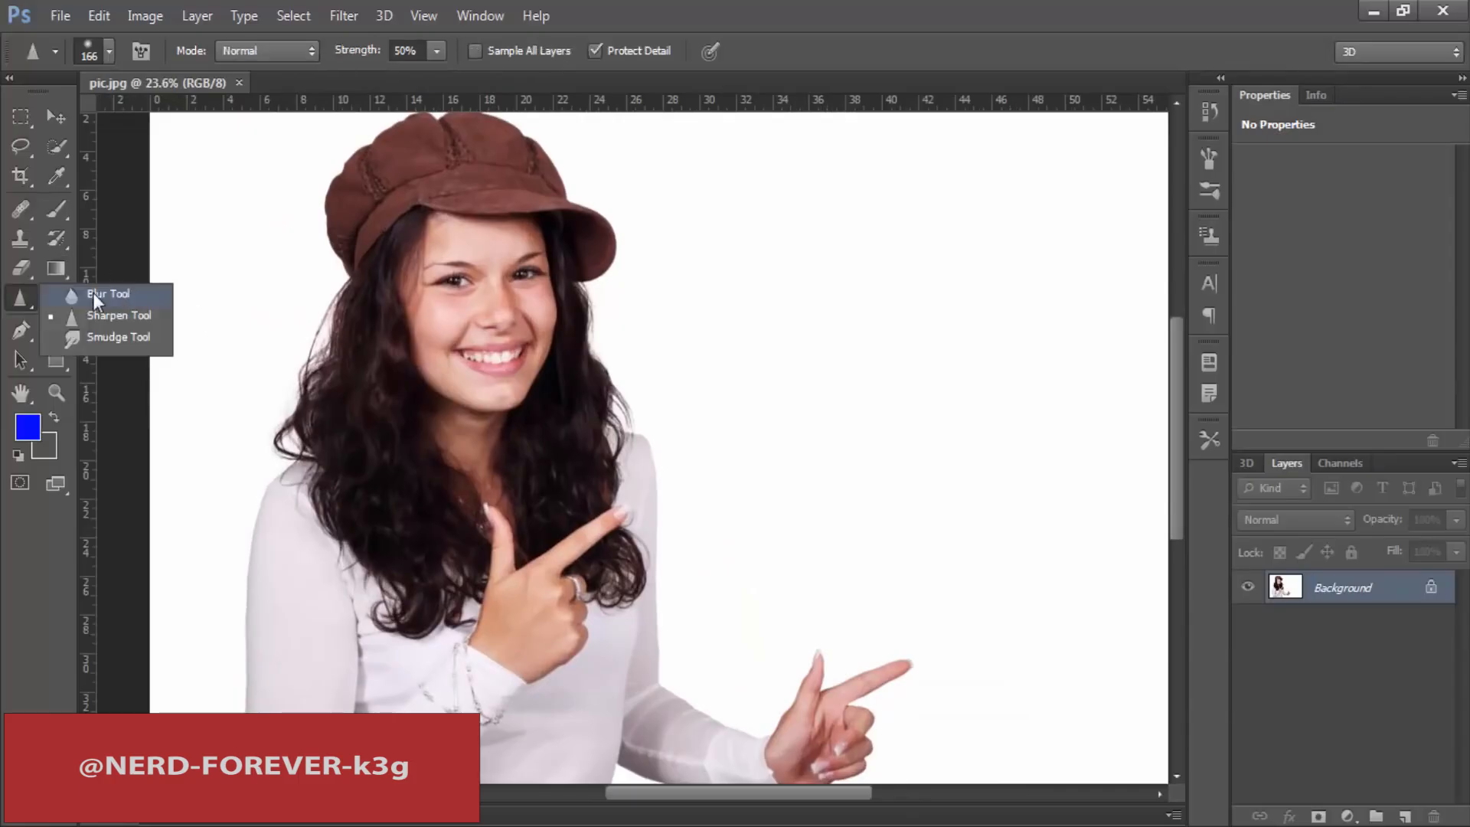
{"action": "left_click", "coordinate": [113, 294]}
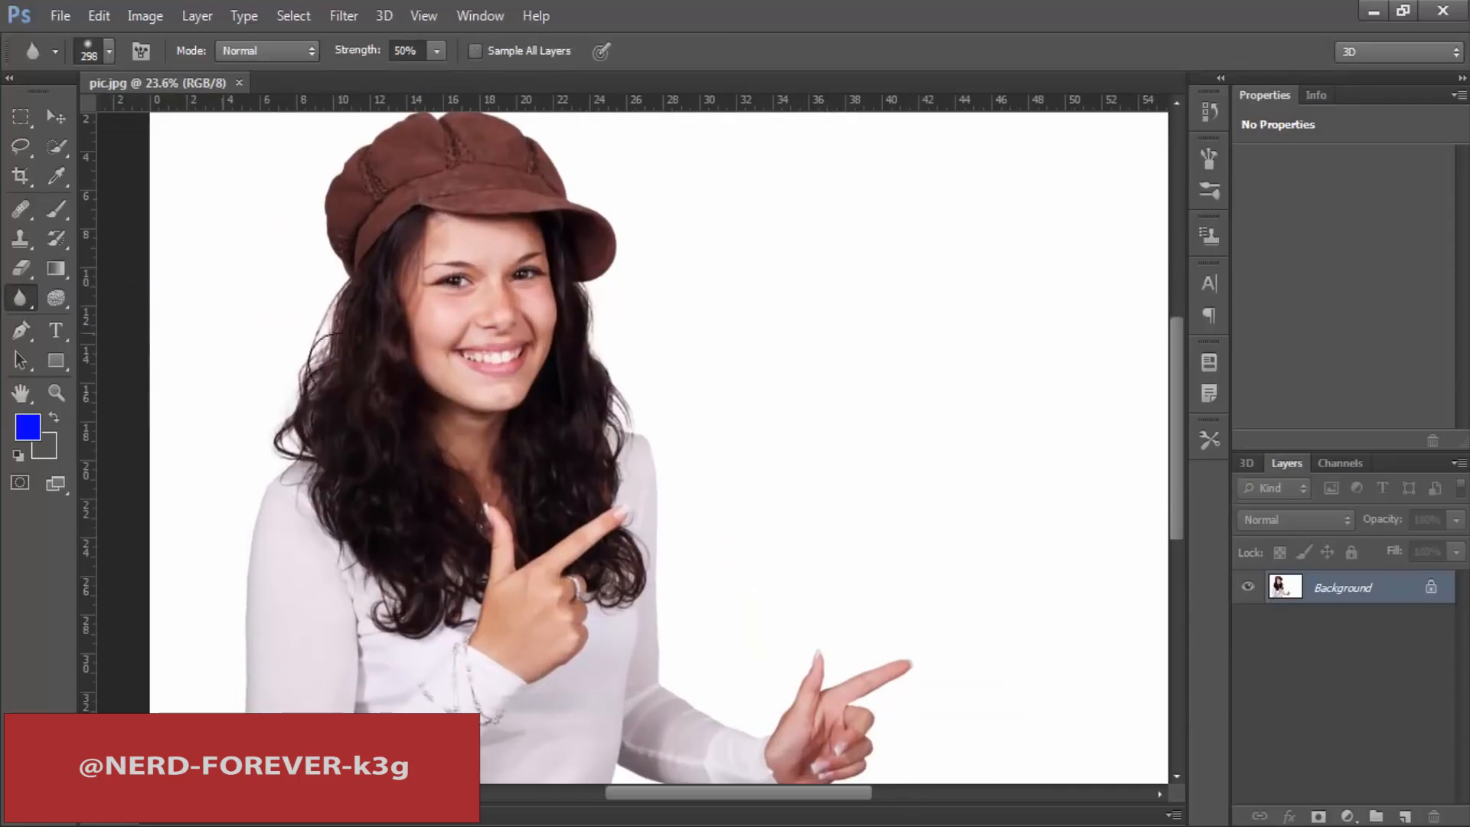
{"action": "left_click", "coordinate": [33, 307]}
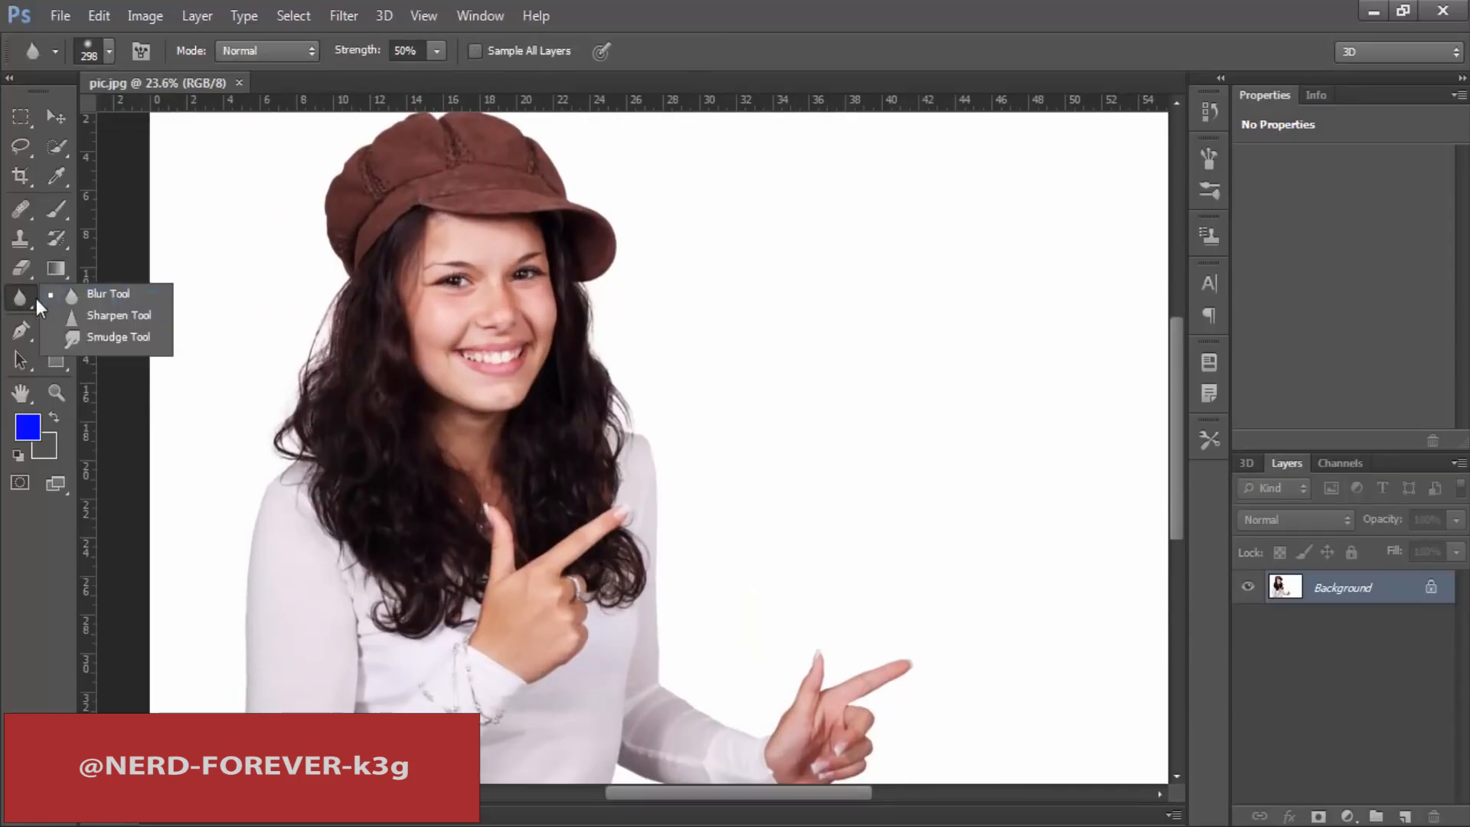
{"action": "left_click", "coordinate": [107, 294]}
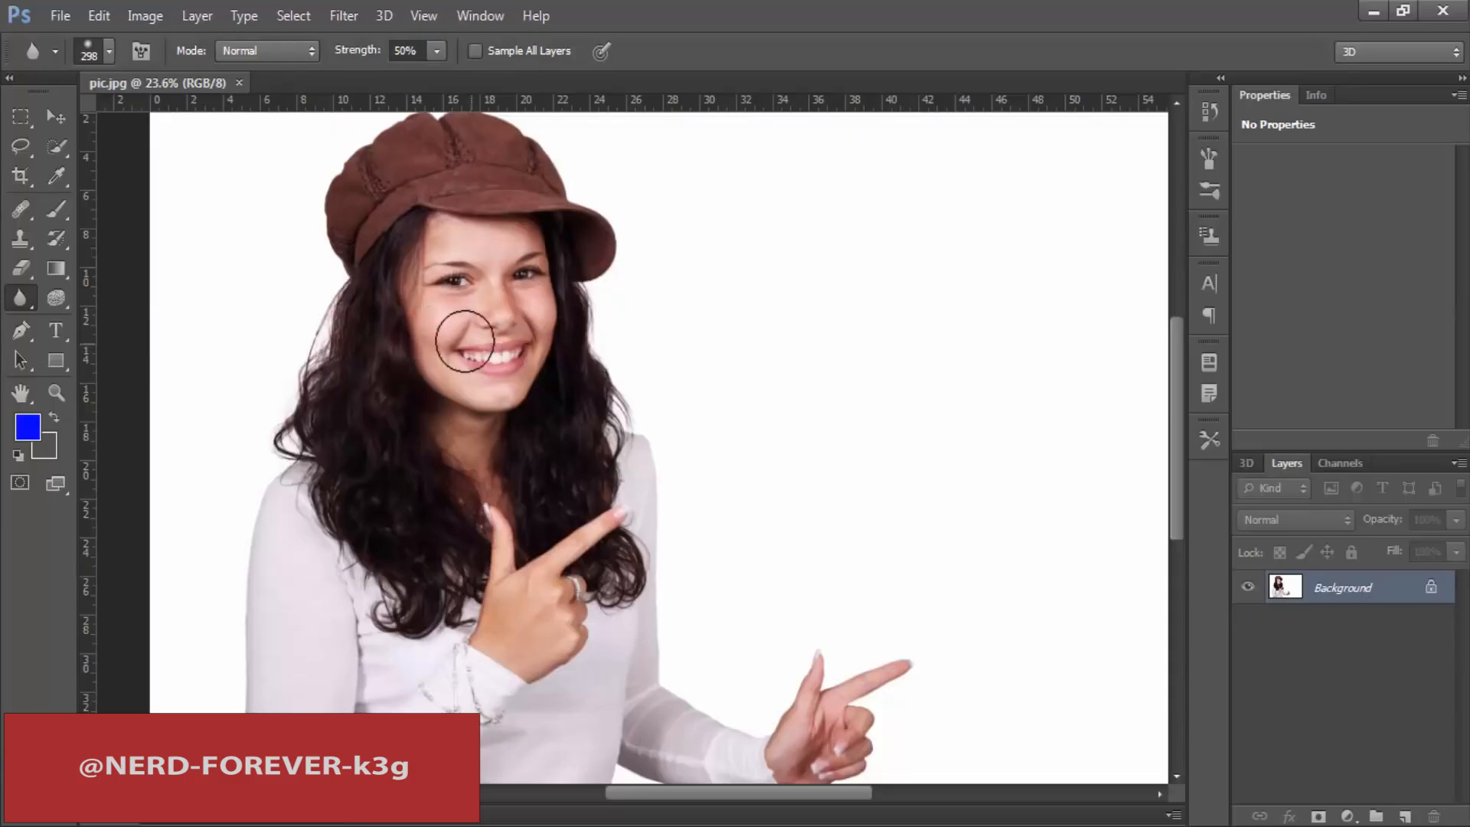
{"action": "mouse_move", "coordinate": [492, 418]}
{"action": "left_mouse_down"}
{"action": "mouse_move", "coordinate": [448, 417]}
{"action": "mouse_move", "coordinate": [430, 383]}
{"action": "mouse_move", "coordinate": [419, 398]}
{"action": "left_mouse_up"}
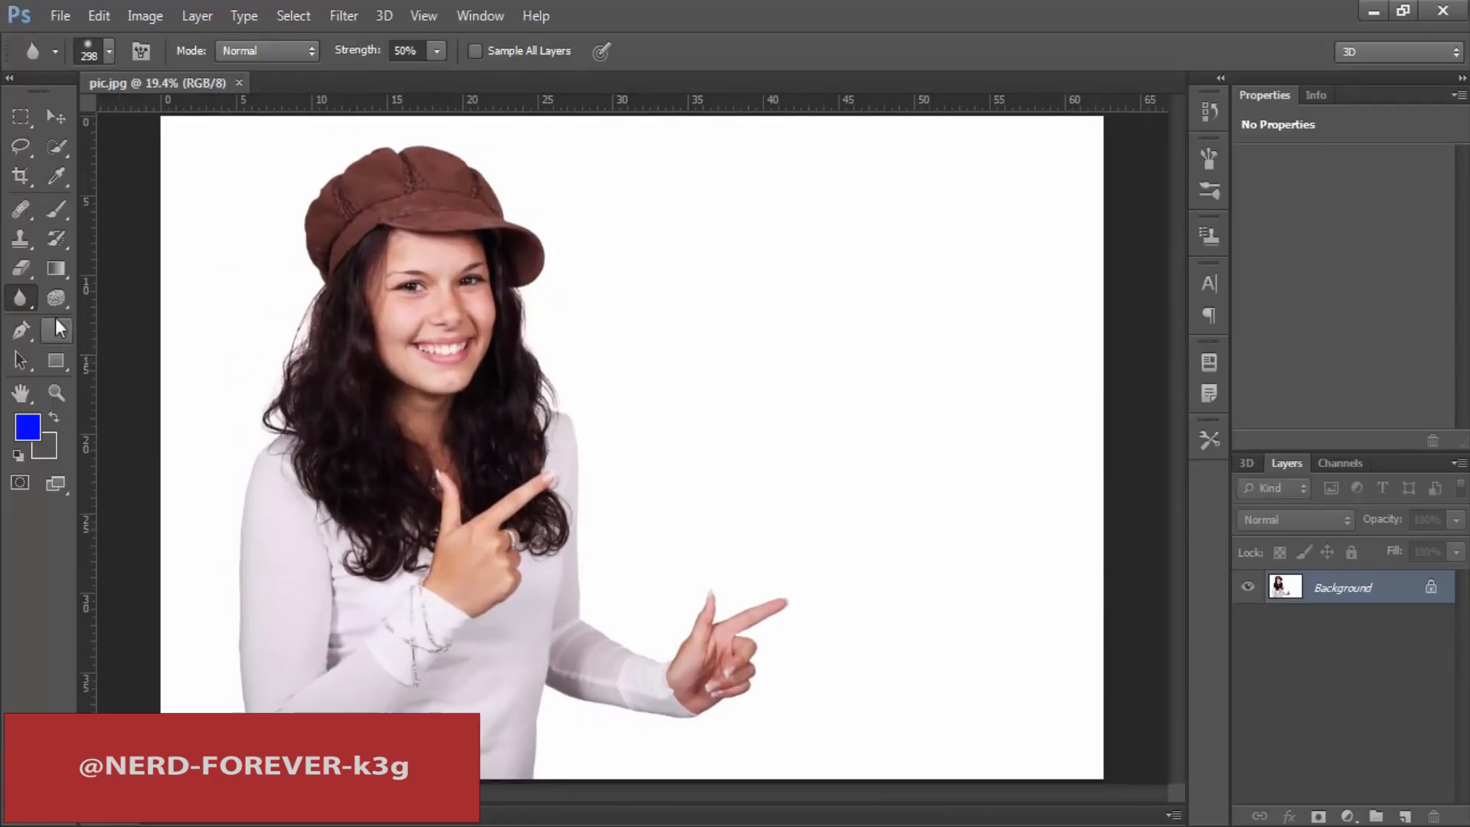
{"action": "right_click", "coordinate": [29, 298]}
{"action": "left_click", "coordinate": [99, 297]}
{"action": "right_click", "coordinate": [21, 298]}
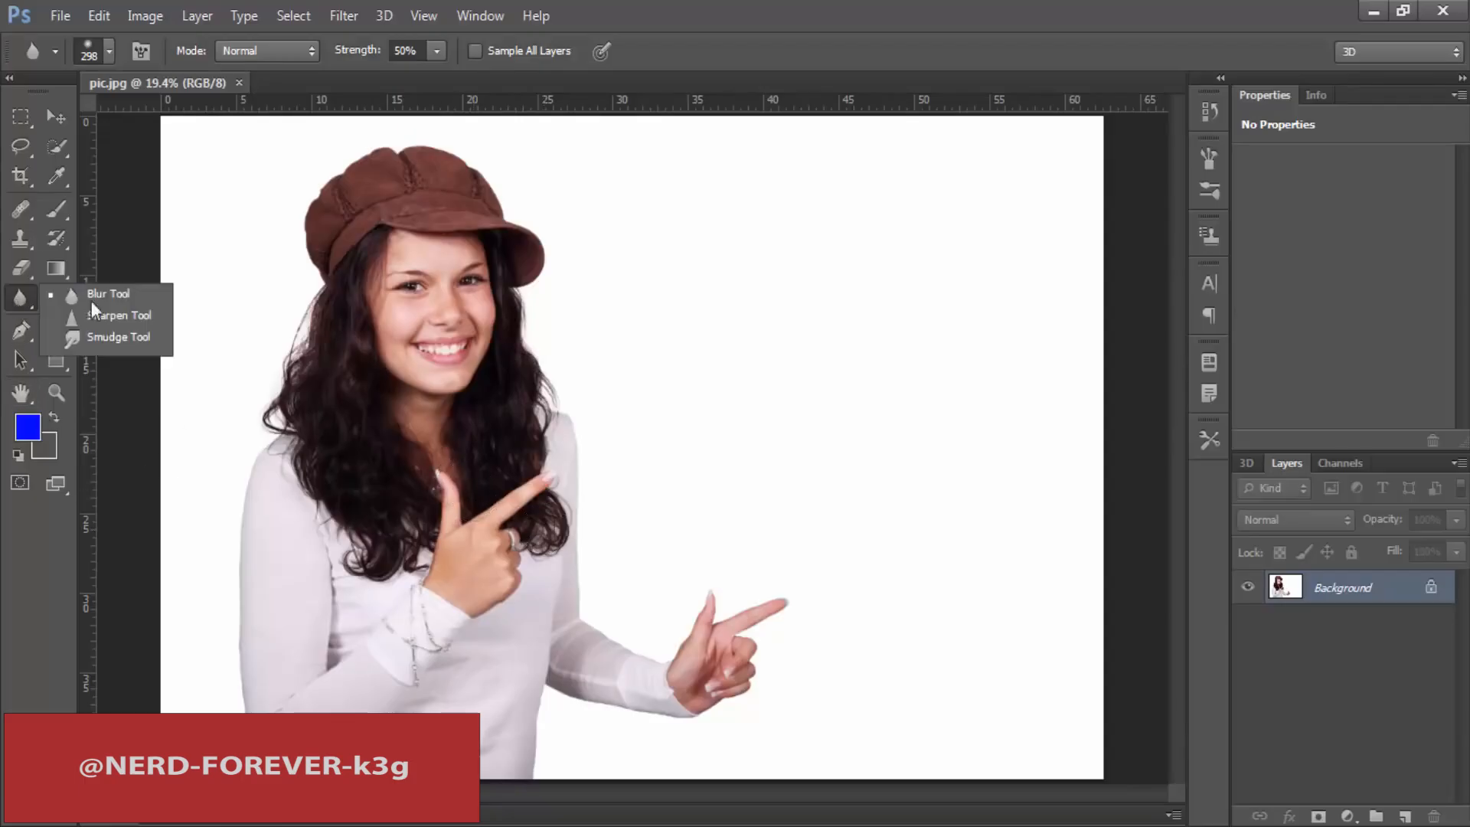
{"action": "left_click", "coordinate": [130, 295]}
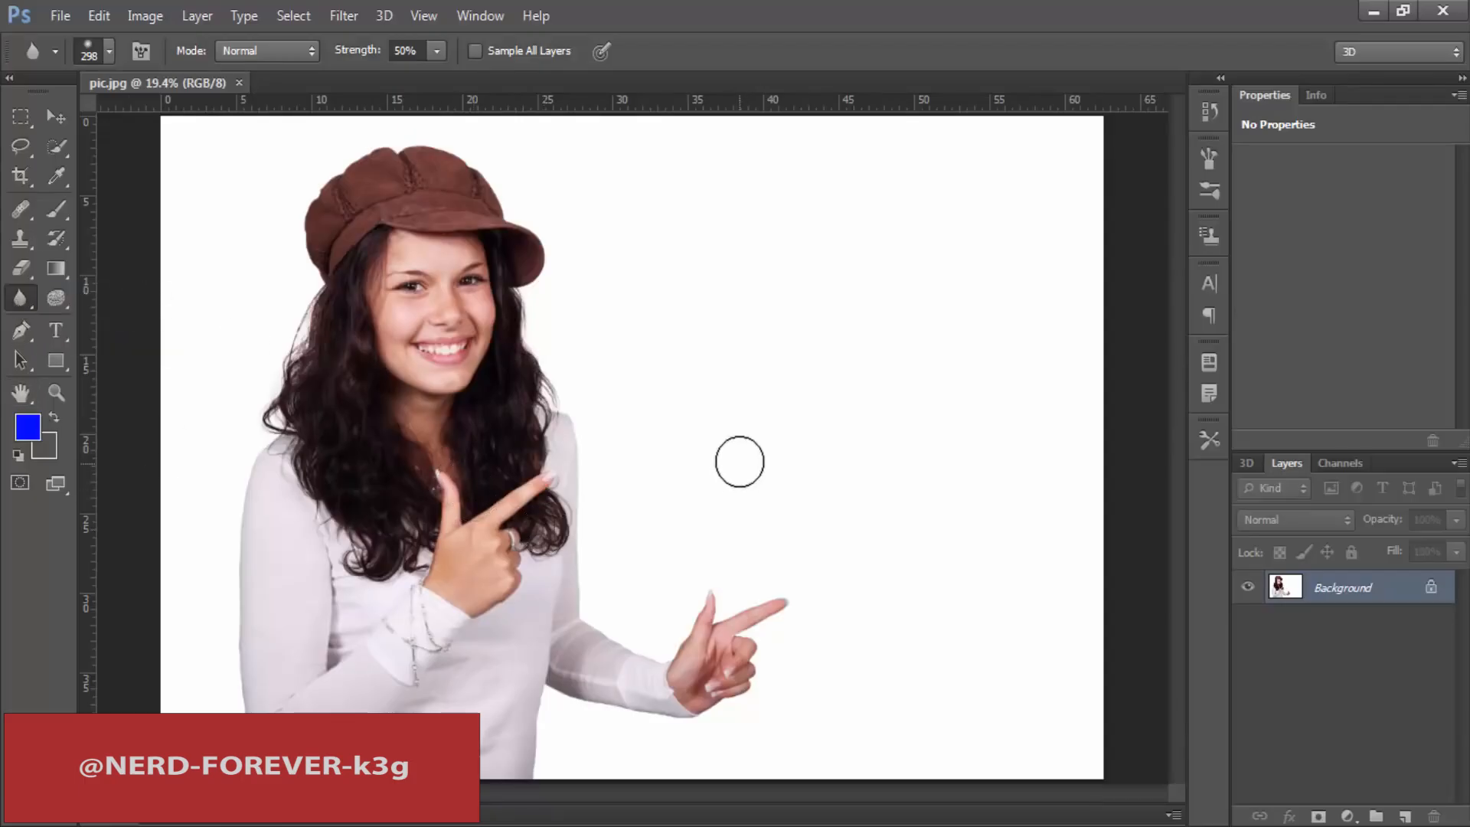
Step: Erase the white background around the woman with the Magic Eraser tool at tolerance 22
{"action": "left_click", "coordinate": [25, 266]}
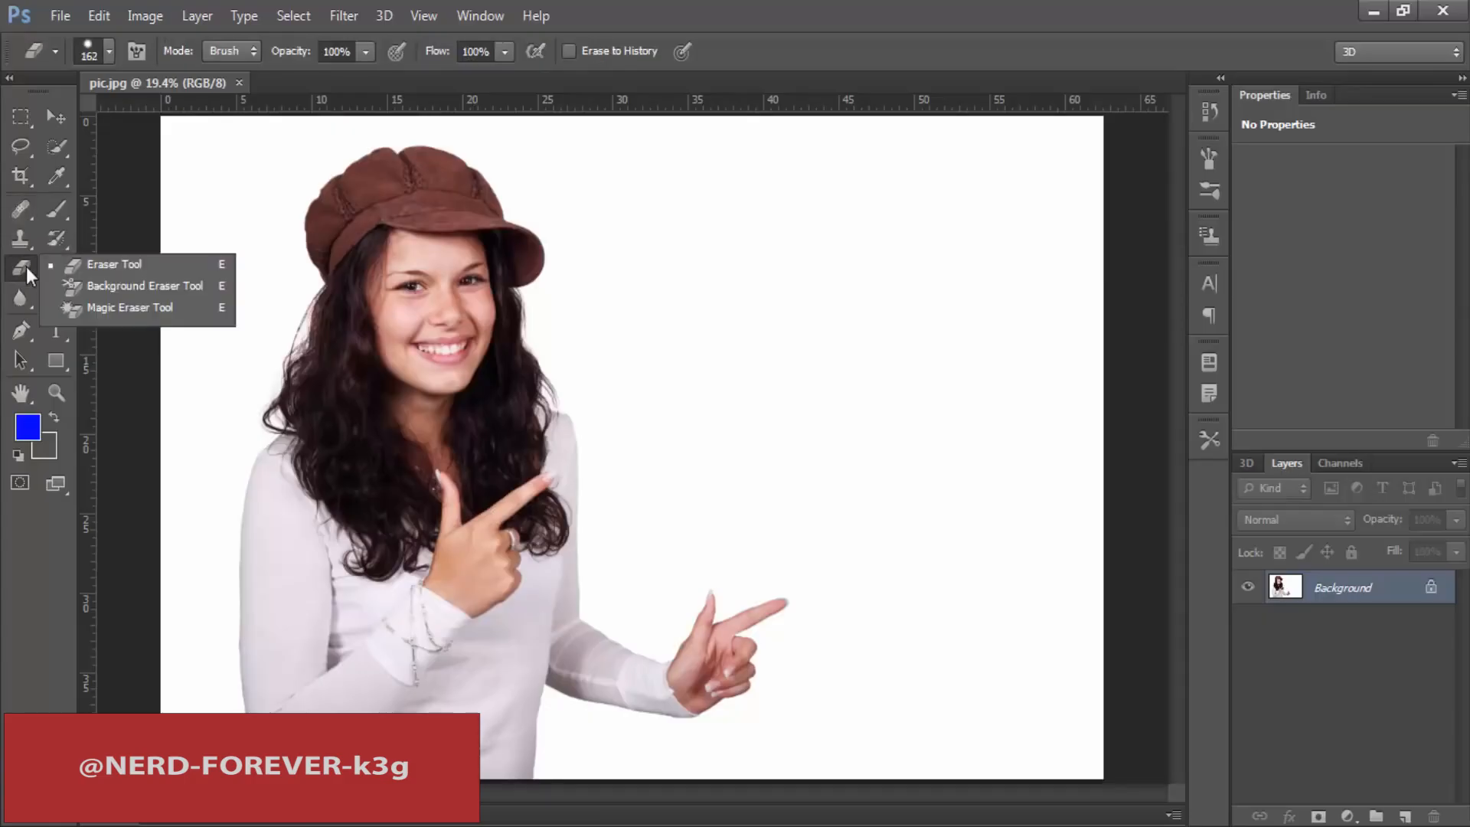
{"action": "left_click", "coordinate": [131, 307]}
{"action": "left_click", "coordinate": [224, 170]}
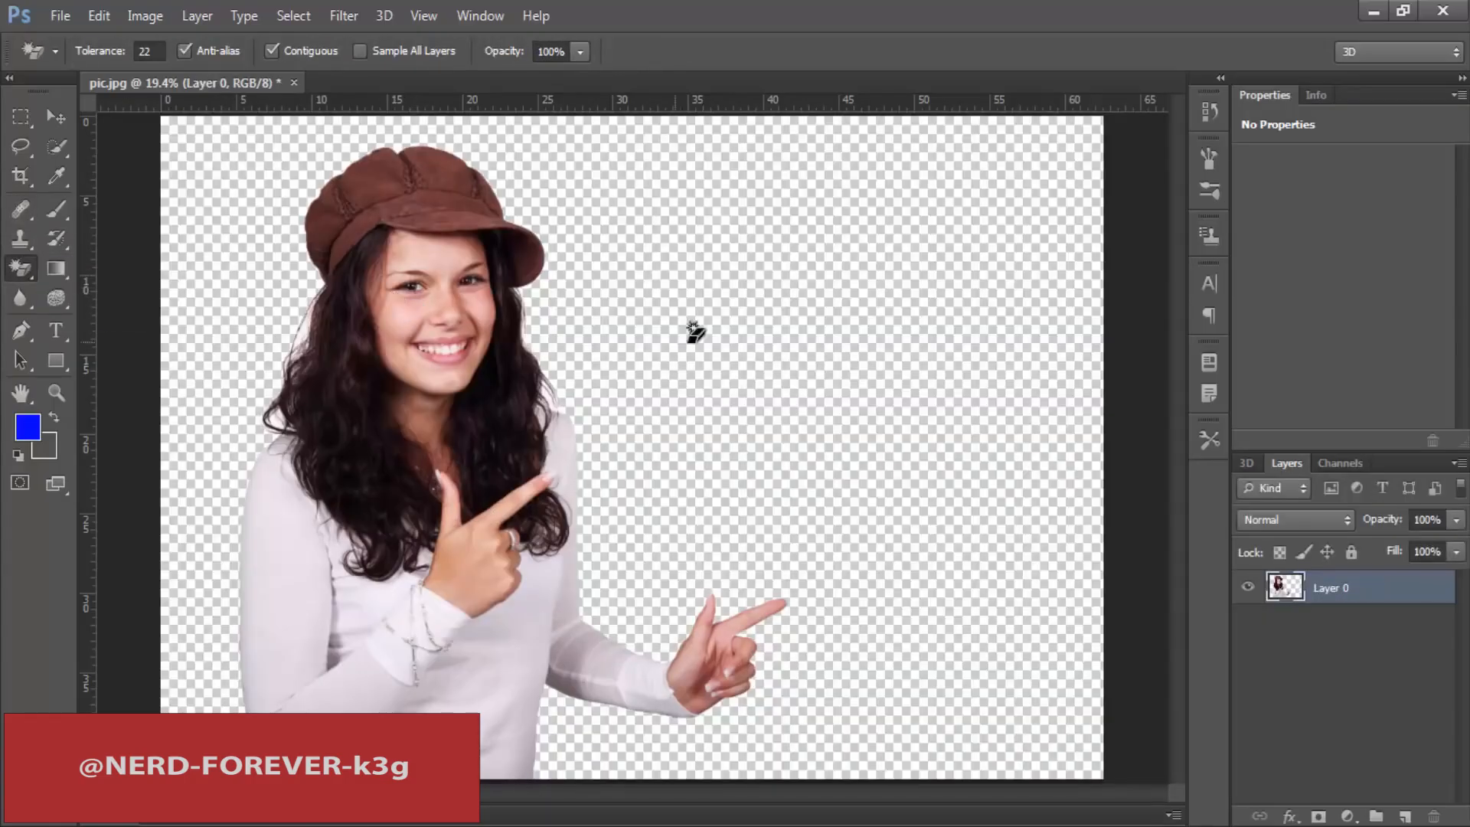
{"action": "left_click", "coordinate": [21, 270]}
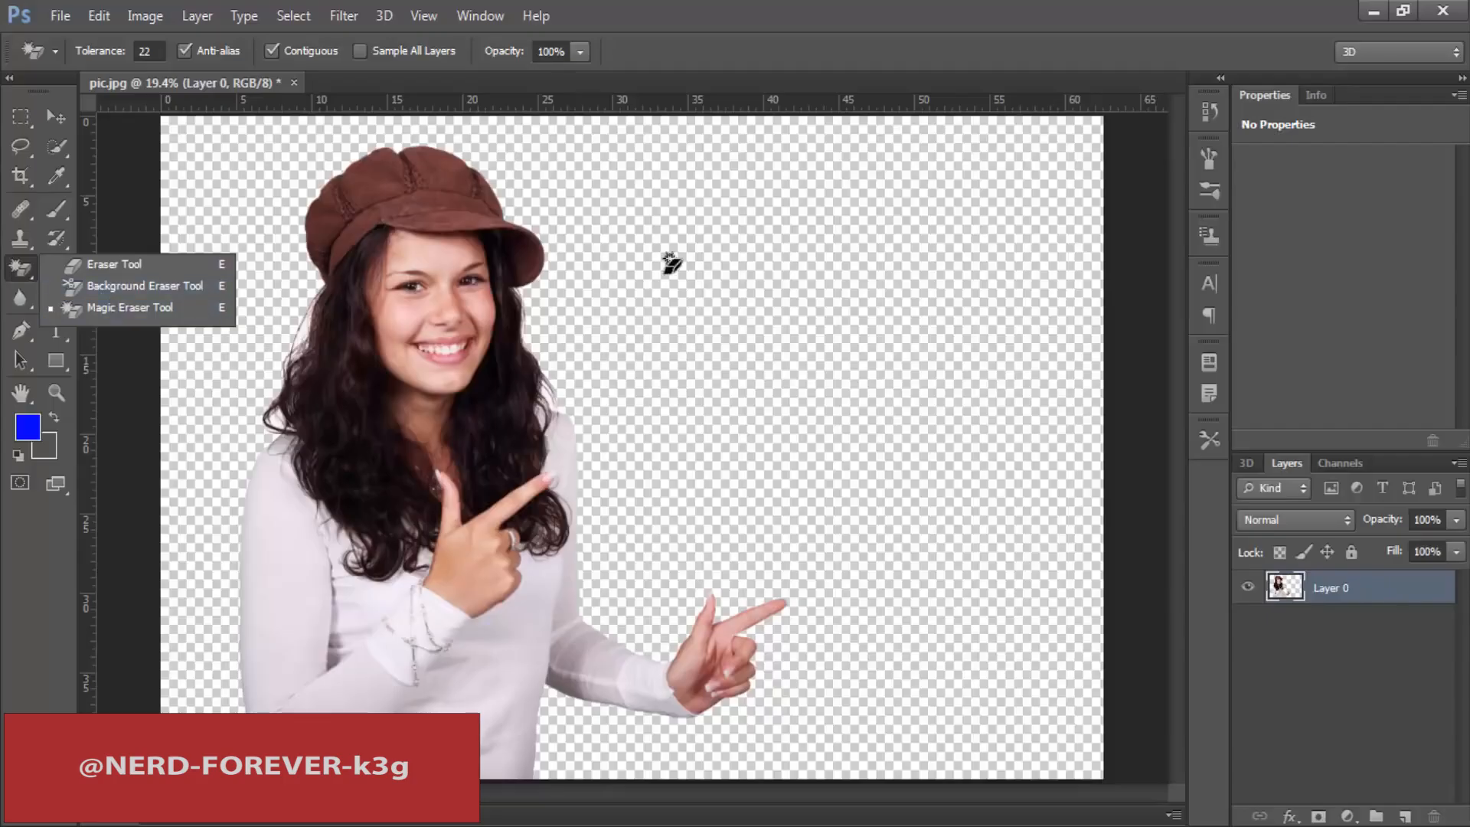
{"action": "left_click", "coordinate": [737, 8]}
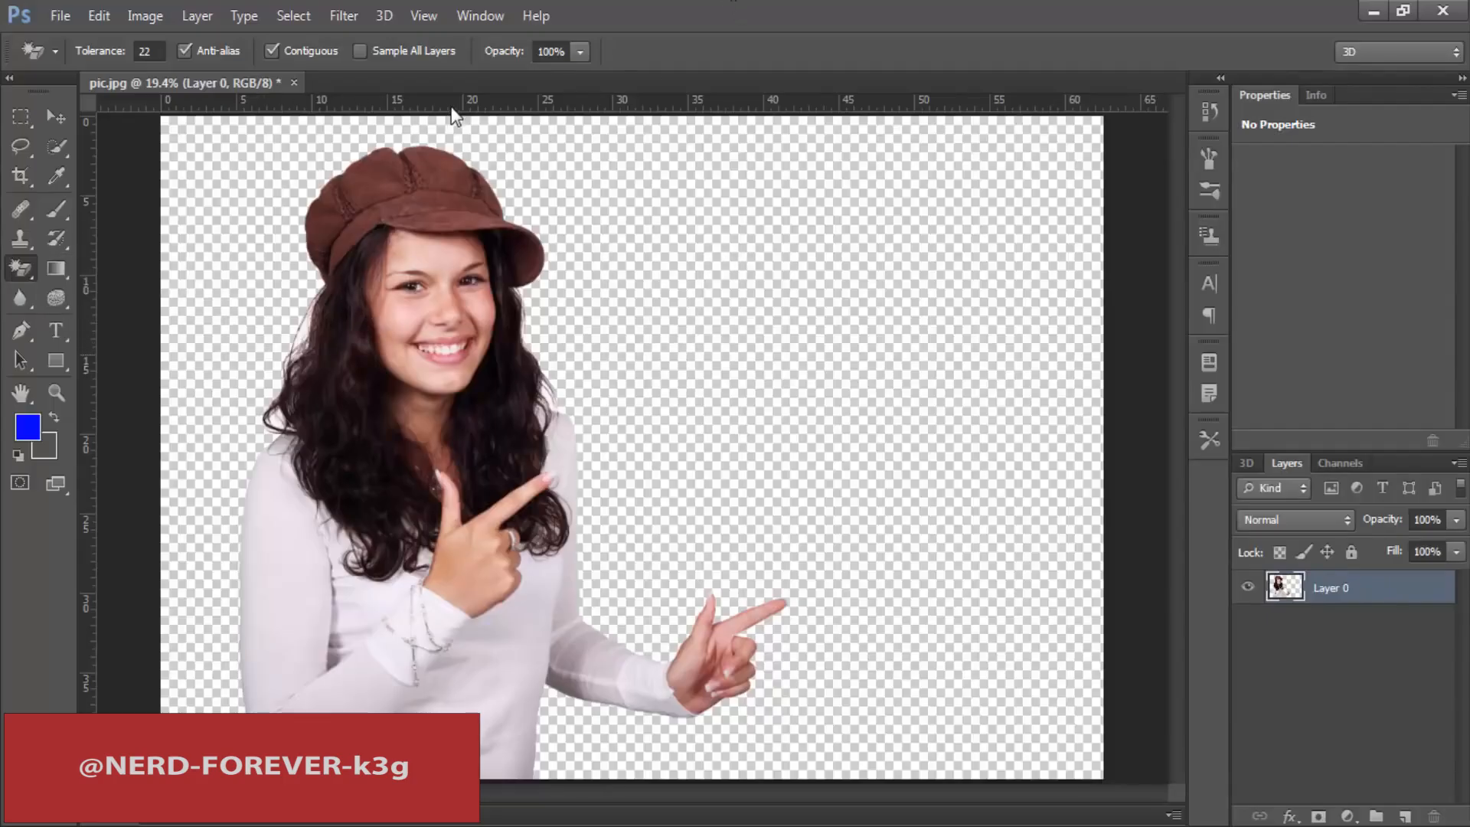
Step: Create a blank 798 × 777 pixel document with a white background, then return to pic.jpg
{"action": "key", "text": "ctrl+n"}
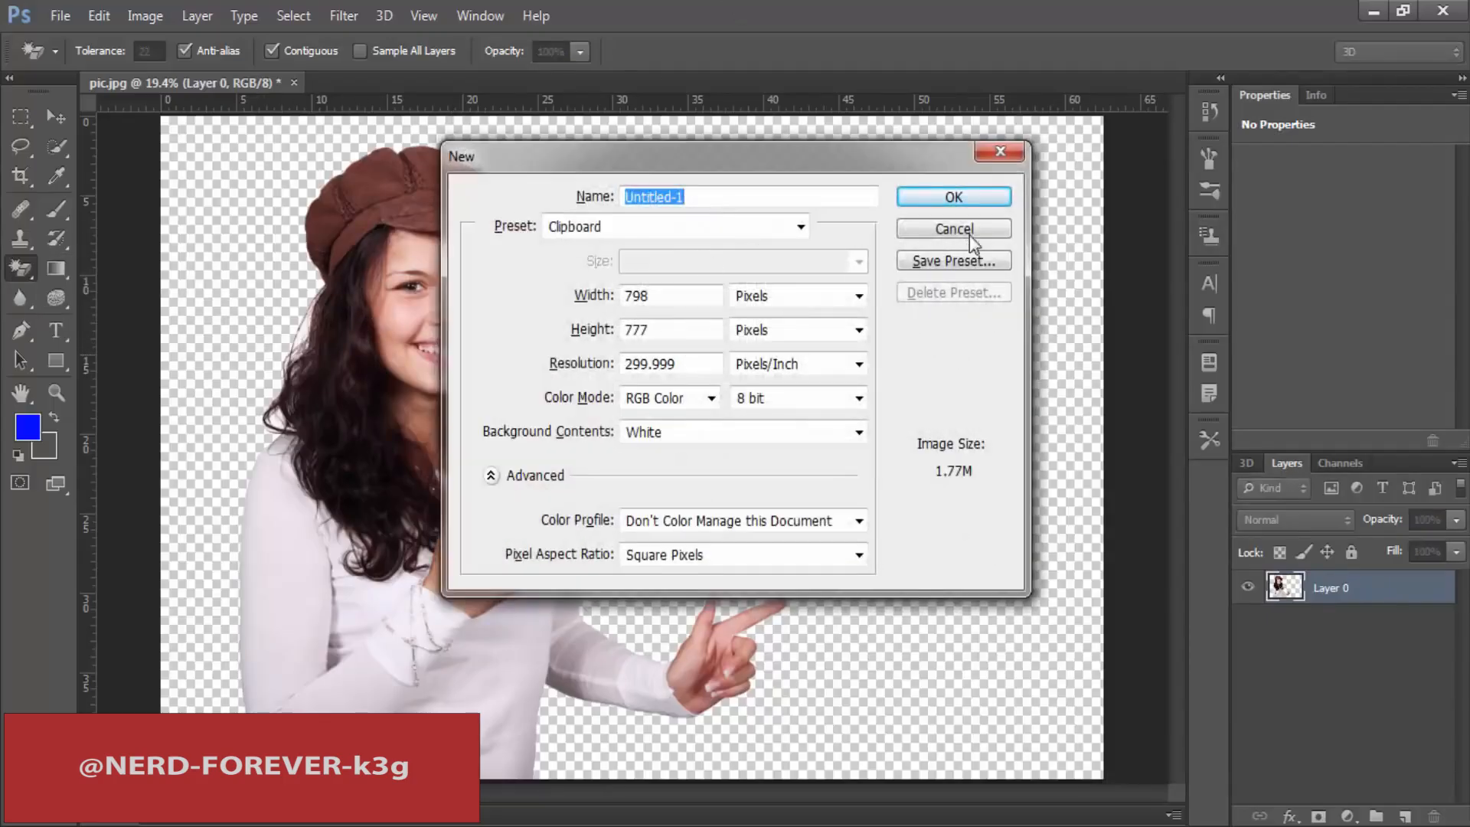
{"action": "left_click", "coordinate": [957, 200]}
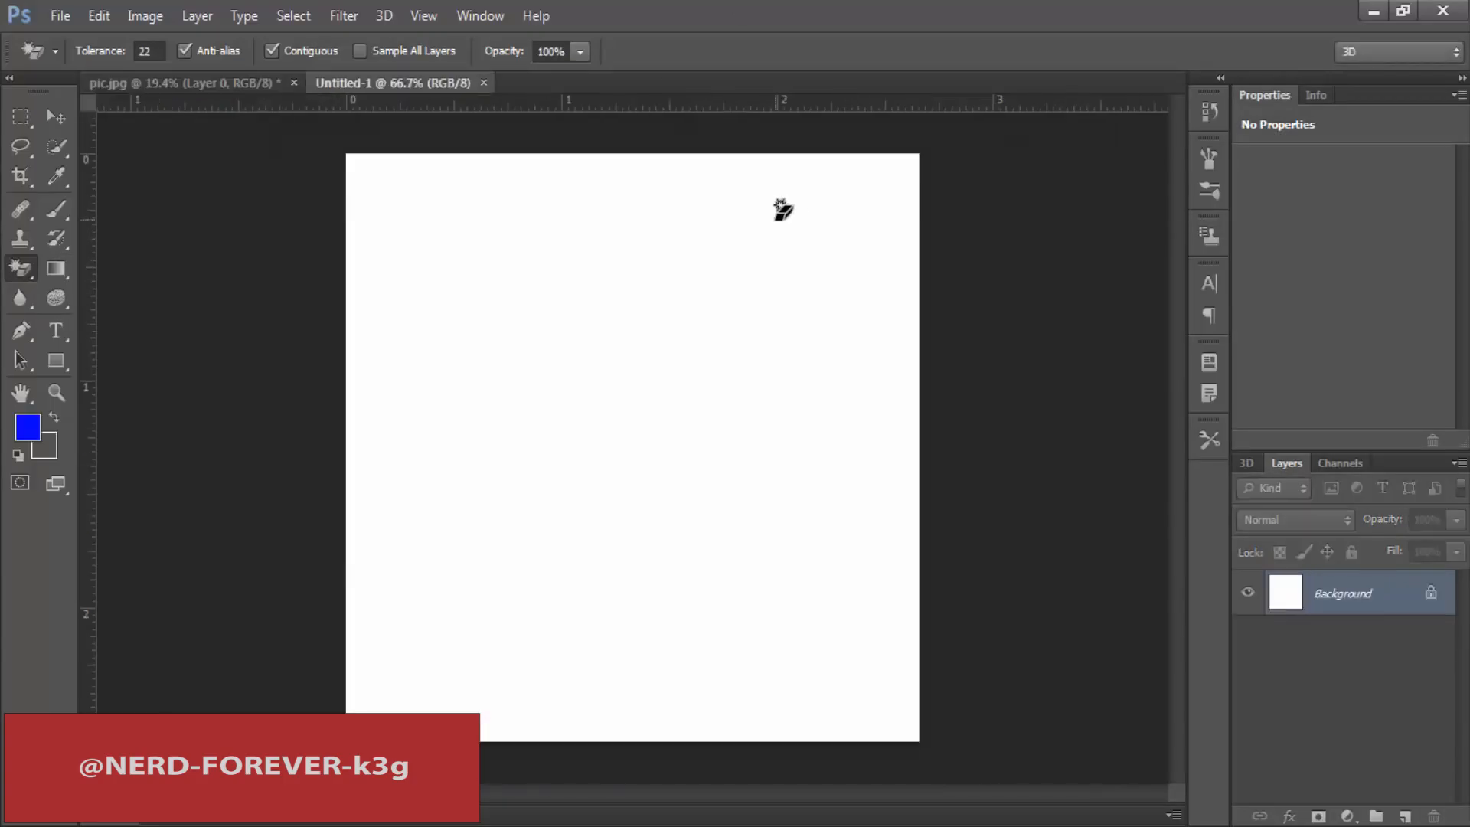
{"action": "left_click", "coordinate": [177, 85]}
Step: Copy the whole cut-out in pic.jpg and paste it into a new clipboard-sized document that replaces the empty one
{"action": "key", "text": "ctrl+a"}
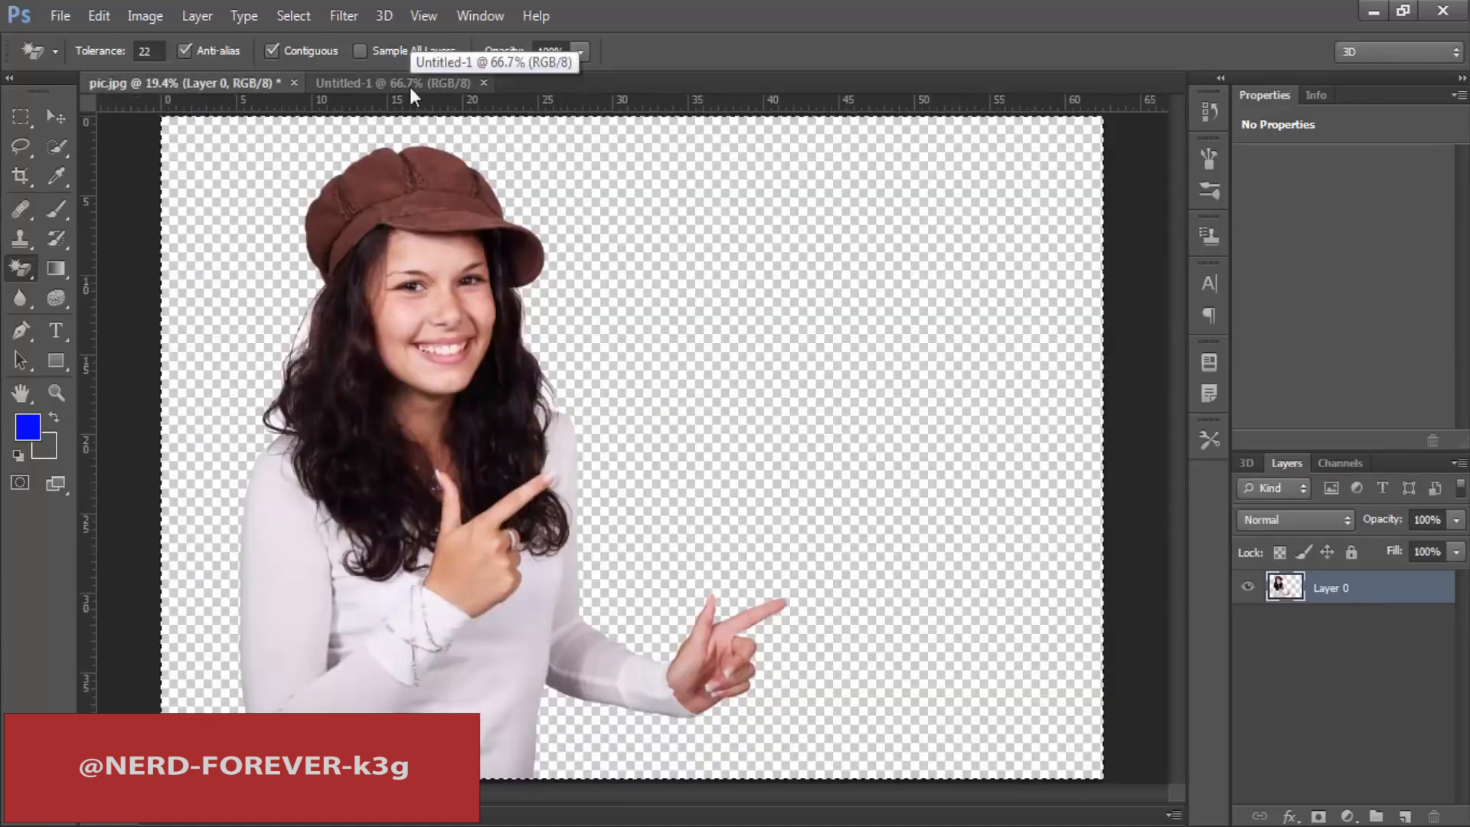
{"action": "left_click", "coordinate": [481, 84]}
{"action": "key", "text": "ctrl+n"}
{"action": "key", "text": "Return"}
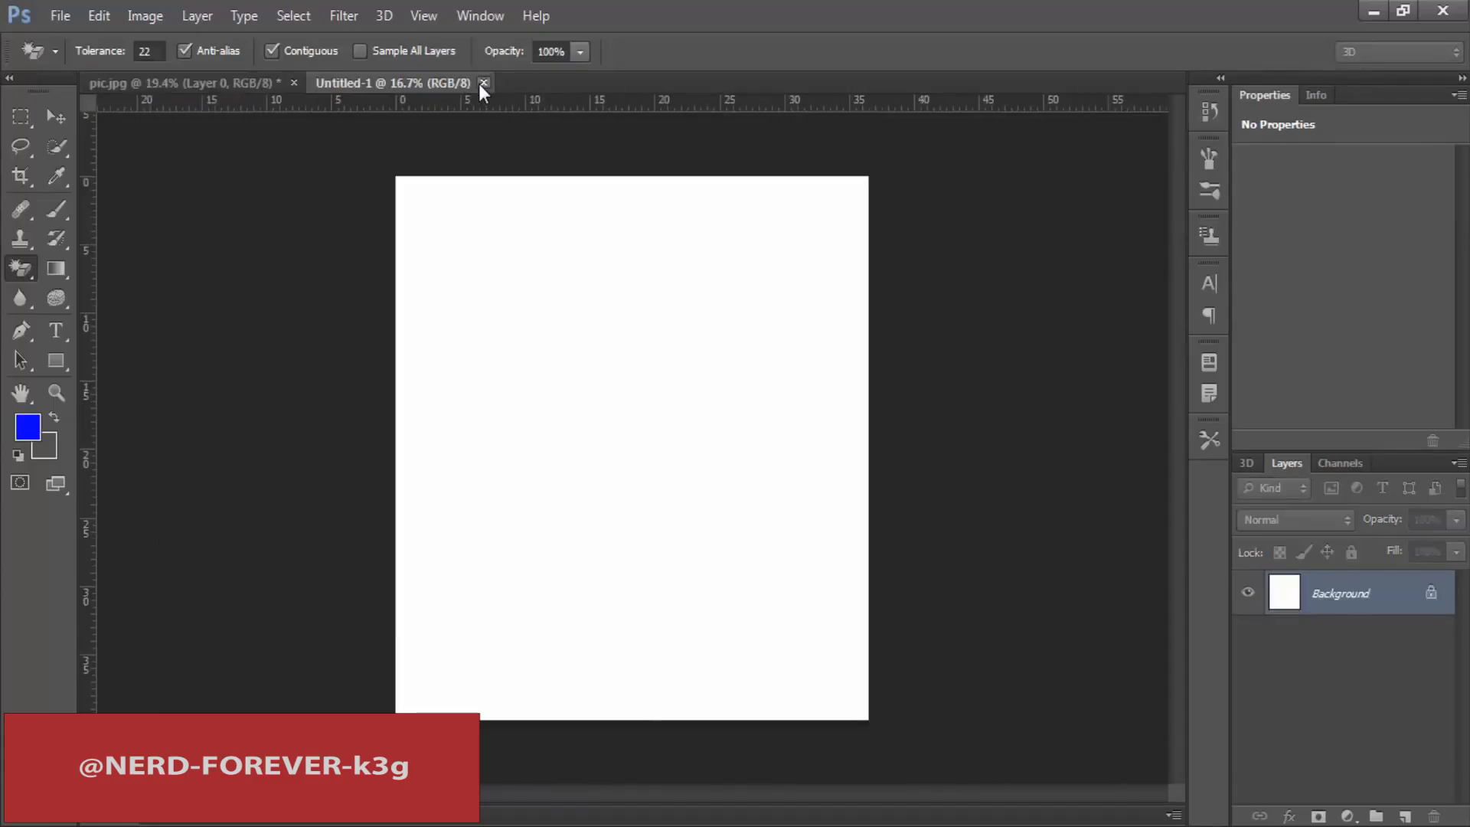
{"action": "key", "text": "ctrl+v"}
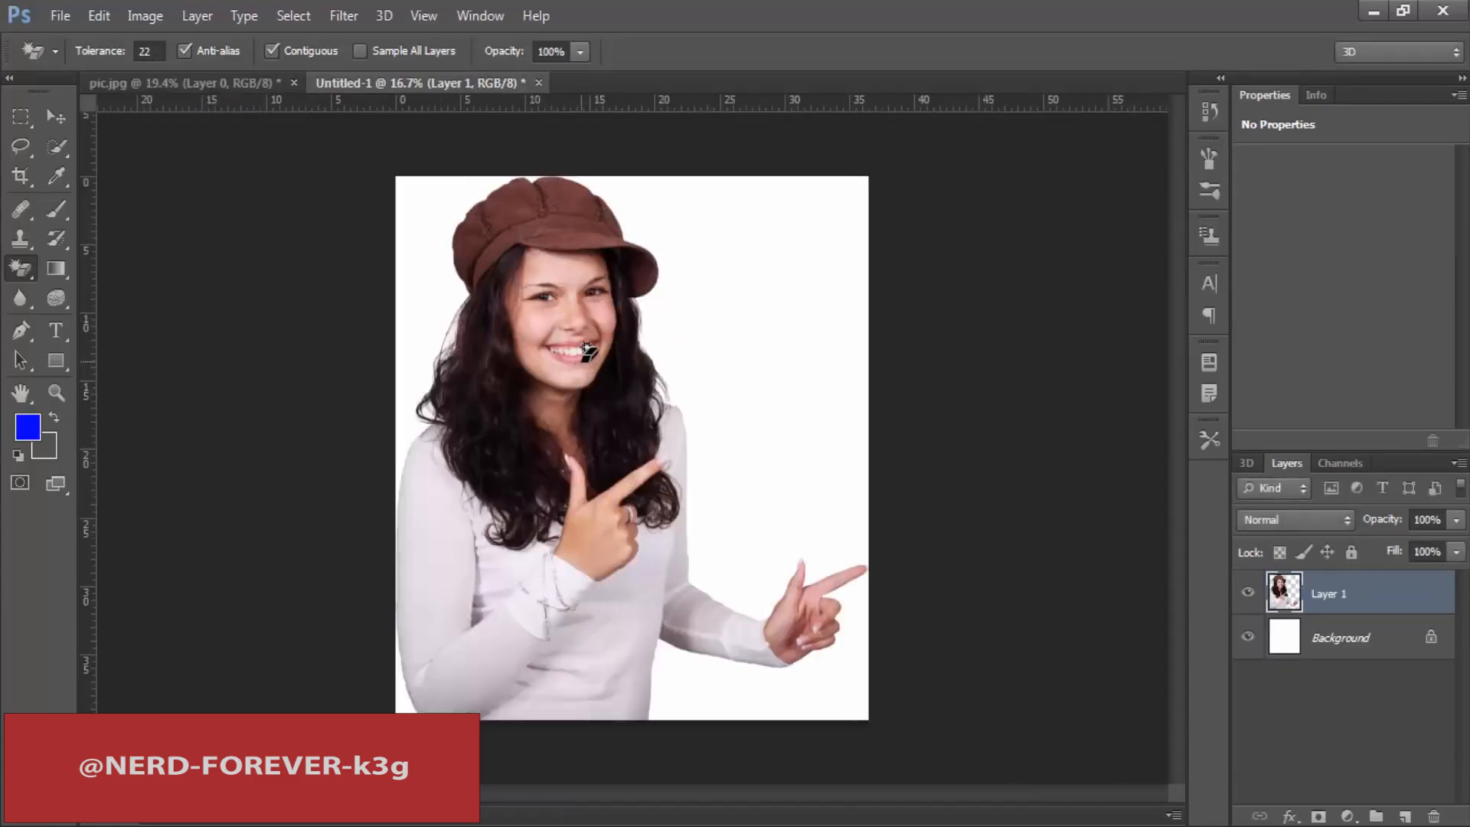
{"action": "key", "text": "ctrl+n"}
{"action": "left_click", "coordinate": [951, 232]}
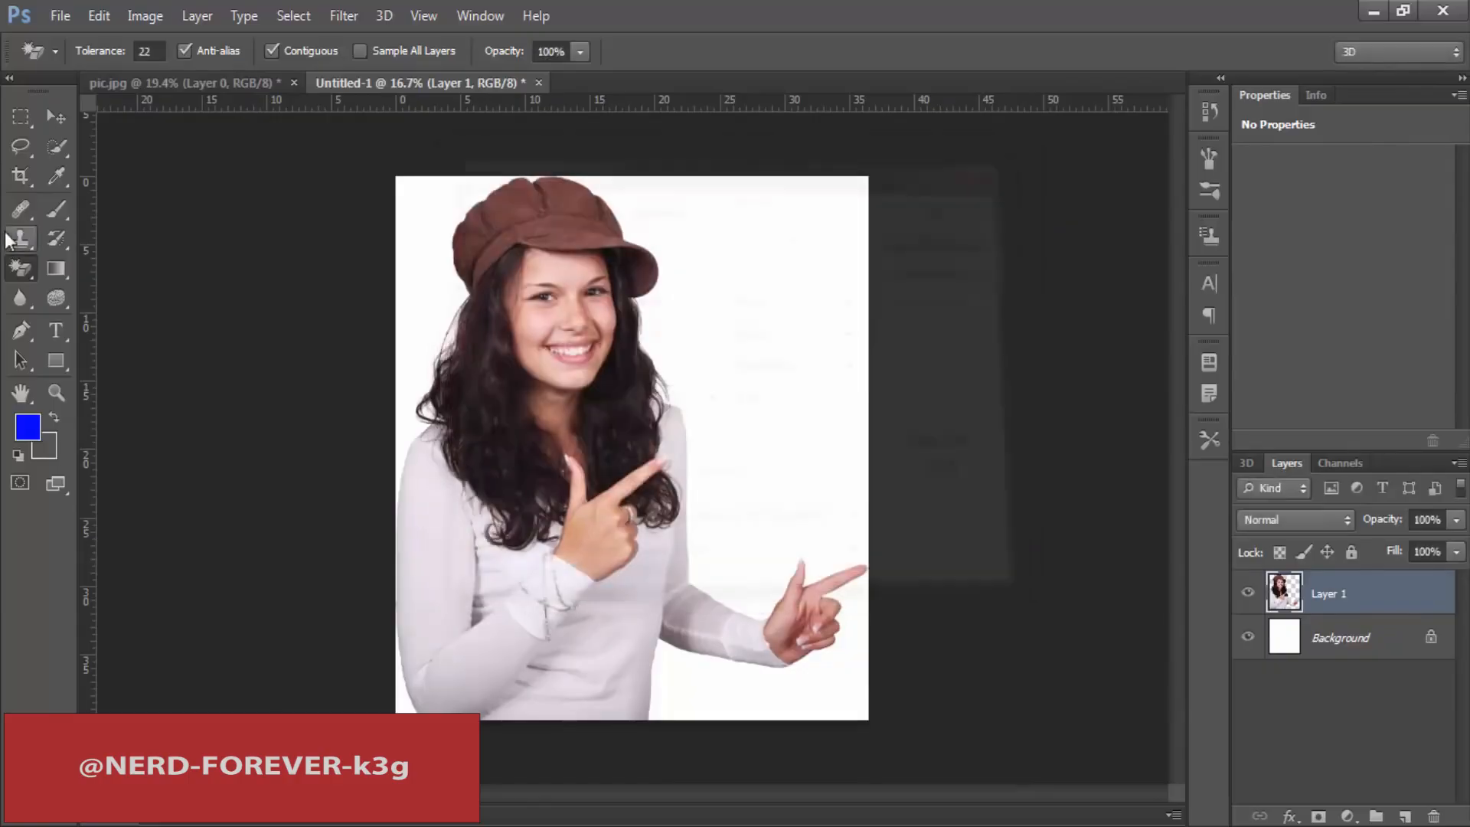
Step: Widen the canvas equally on both sides with the Crop tool and fill the bottom layer with the grey background colour
{"action": "left_click", "coordinate": [21, 177]}
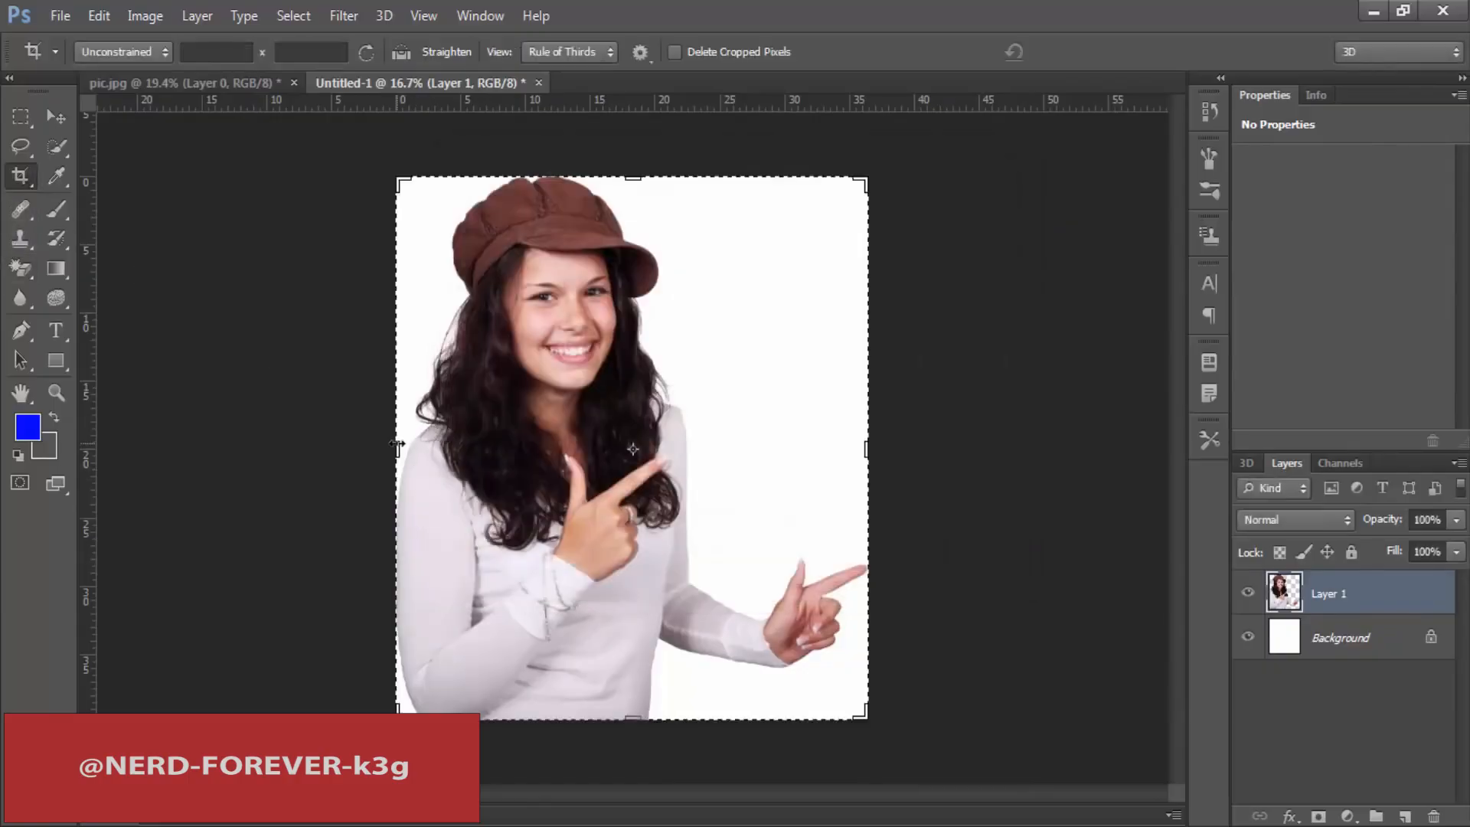
{"action": "left_click_drag", "start_coordinate": [397, 444], "coordinate": [228, 440]}
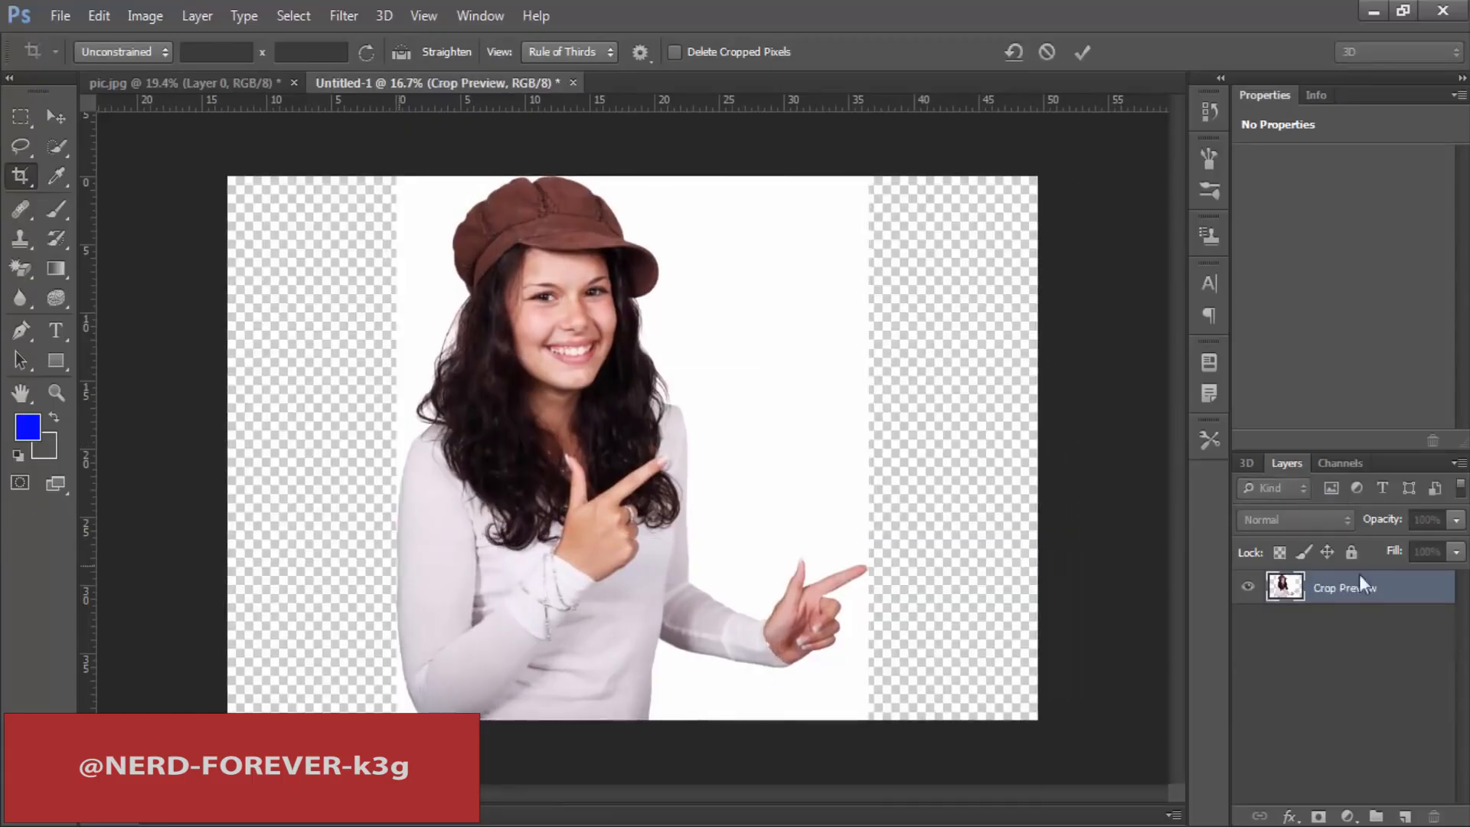
{"action": "key", "text": "Return"}
{"action": "left_click", "coordinate": [1296, 615]}
{"action": "key", "text": "ctrl+BackSpace"}
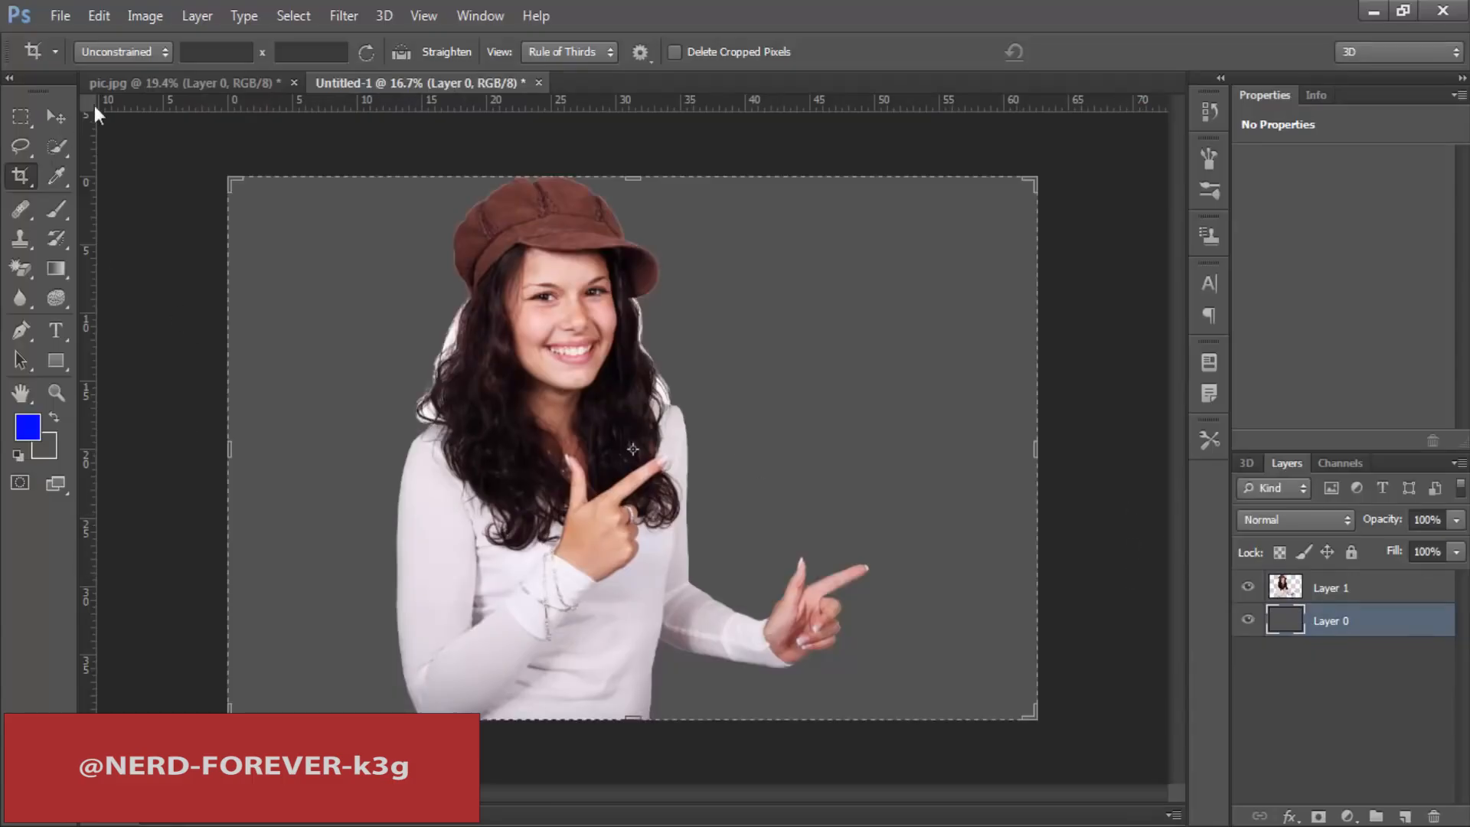
Step: Set the foreground colour to 2e2e2e and the background colour to a slightly darker grey for the Gradient tool
{"action": "left_click", "coordinate": [55, 116]}
{"action": "left_click", "coordinate": [59, 262]}
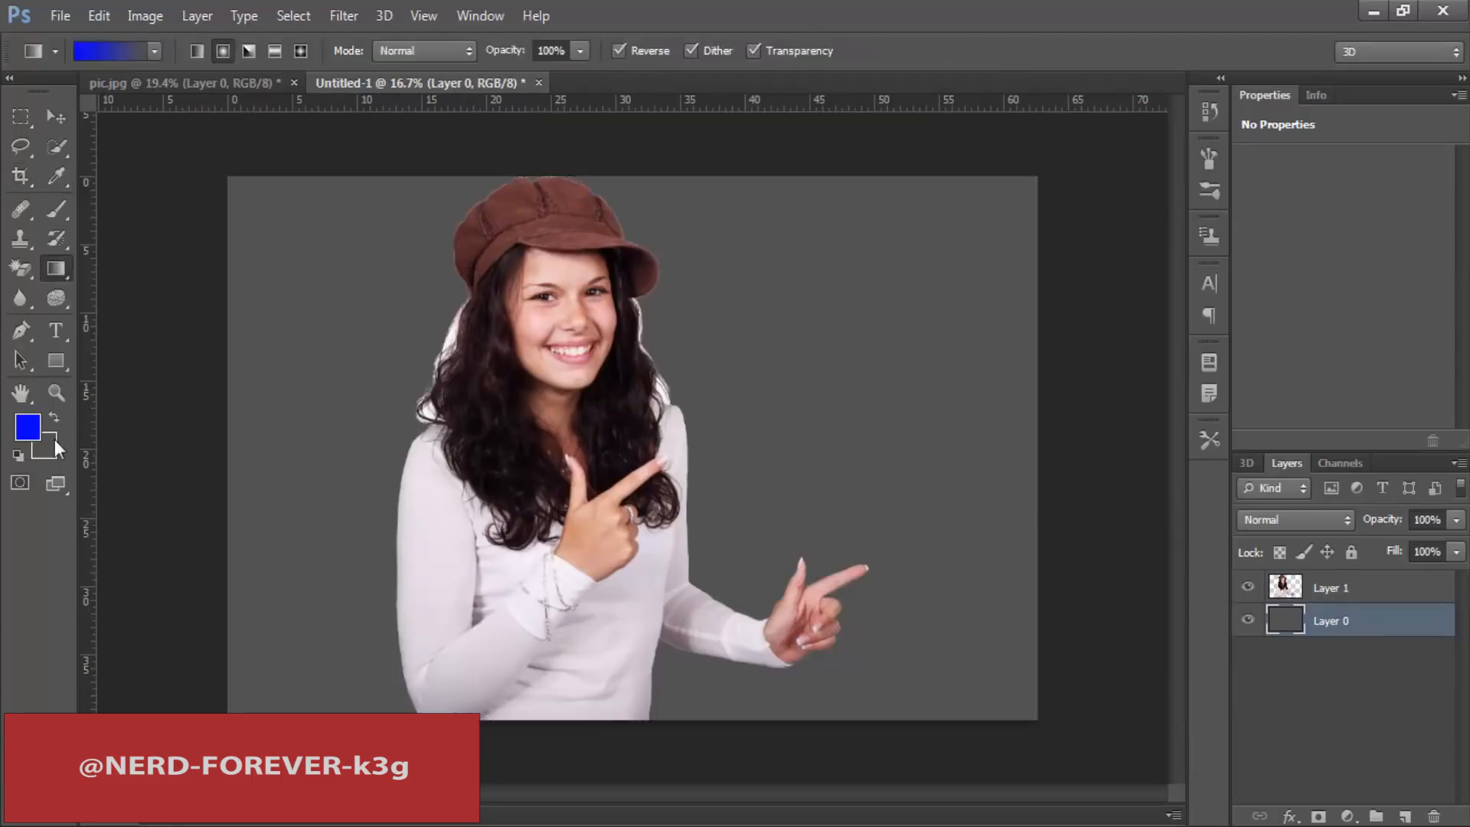
{"action": "left_click", "coordinate": [27, 427]}
{"action": "left_click_drag", "start_coordinate": [835, 486], "coordinate": [747, 484]}
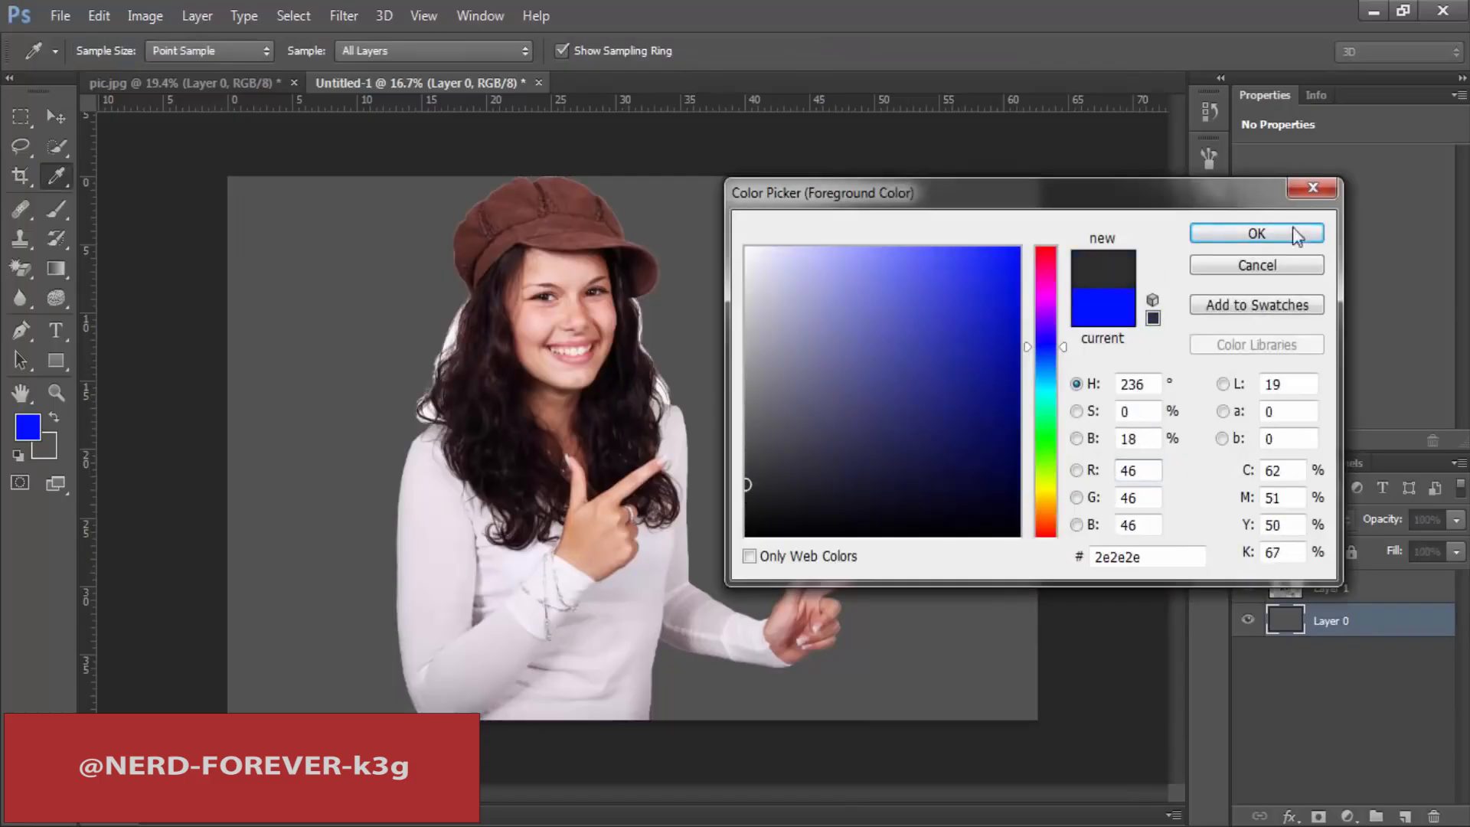
{"action": "left_click", "coordinate": [1292, 227]}
{"action": "left_click", "coordinate": [49, 451]}
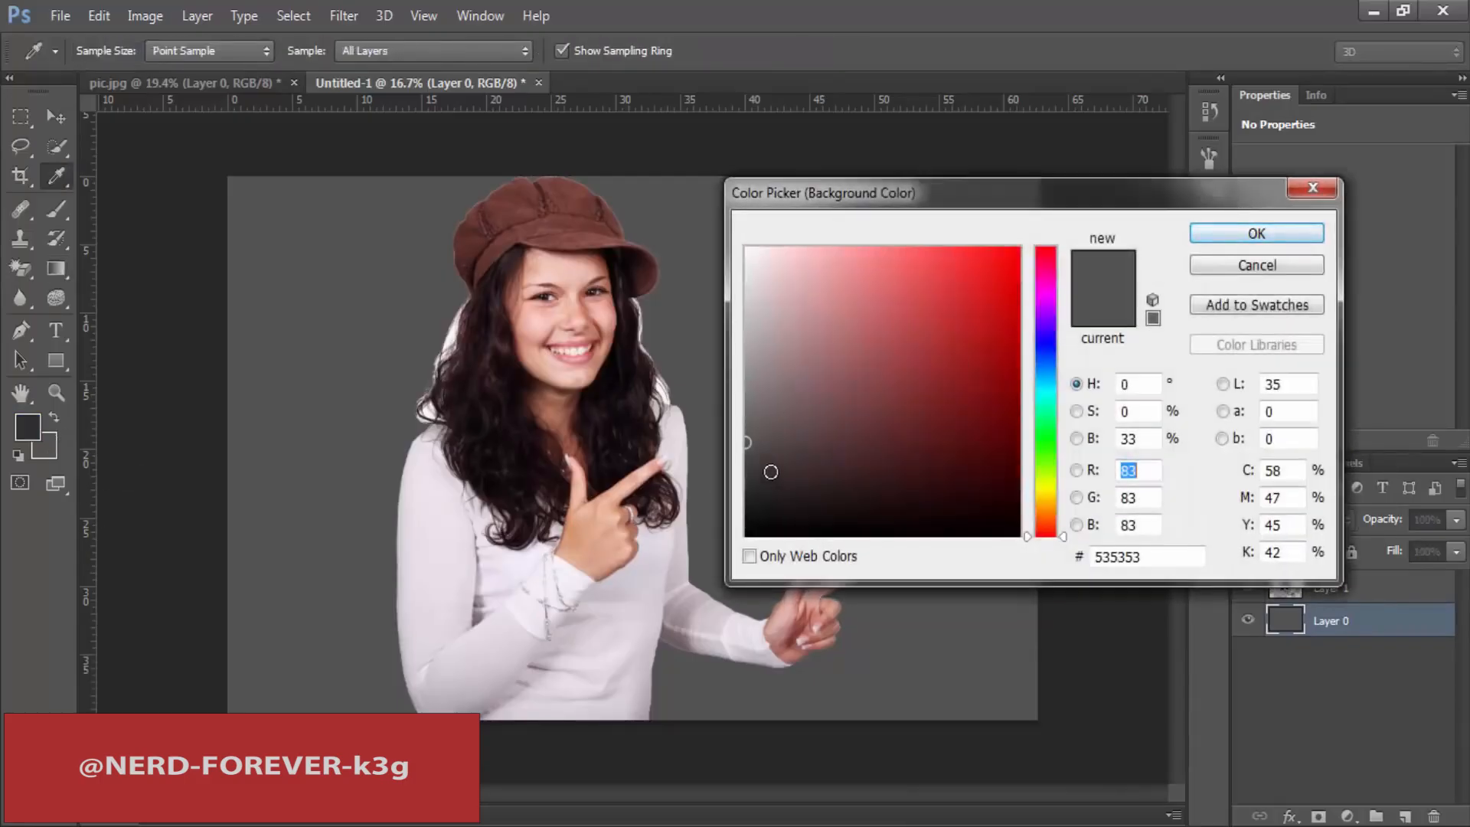
{"action": "left_click", "coordinate": [750, 455]}
{"action": "left_click", "coordinate": [1255, 233]}
{"action": "key", "text": "g"}
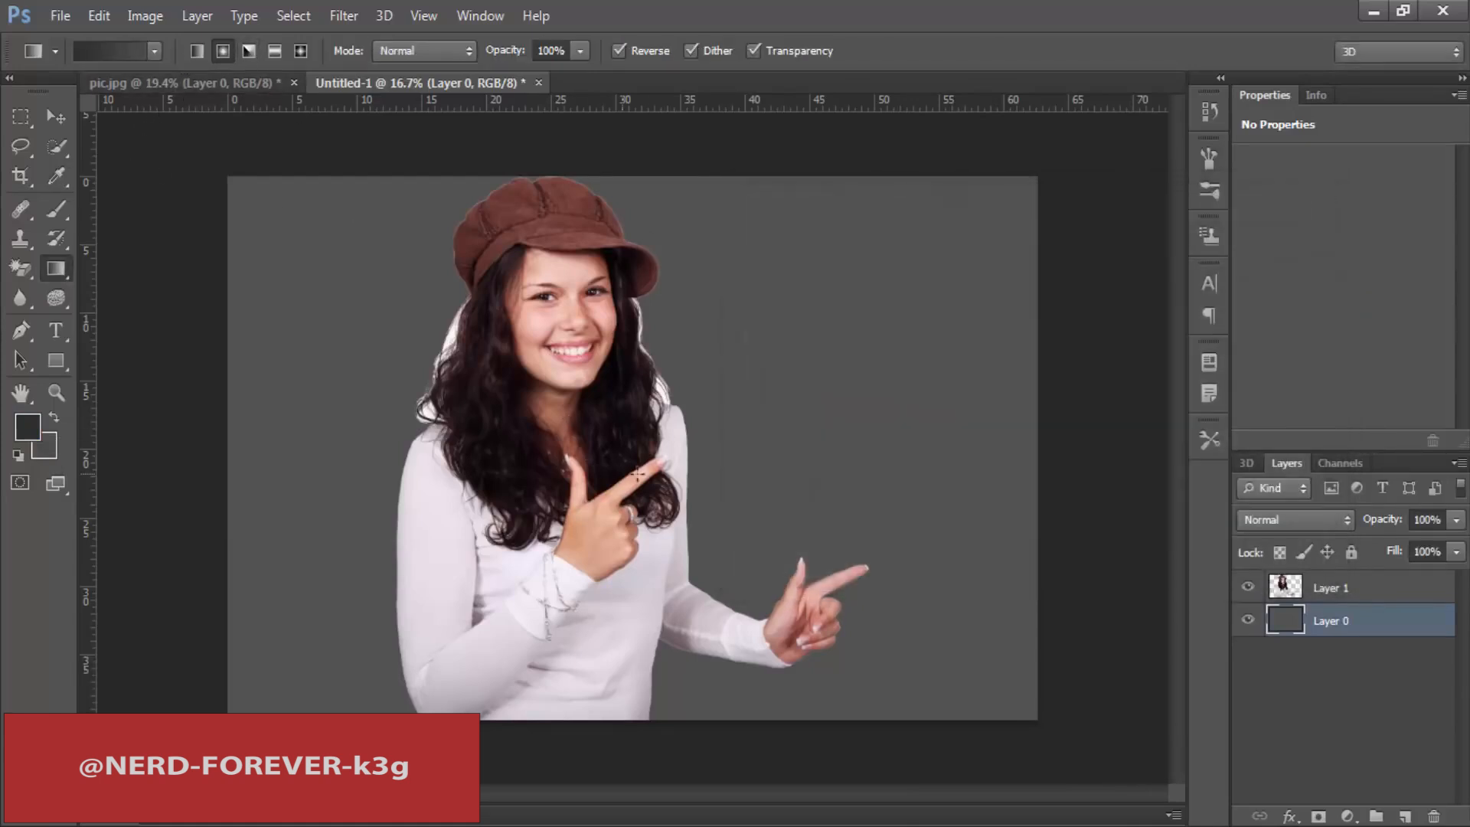
Step: Fill Layer 0 with a reversed radial gradient that is lighter in the middle and dark towards the edges
{"action": "left_click_drag", "start_coordinate": [966, 450], "coordinate": [1067, 487]}
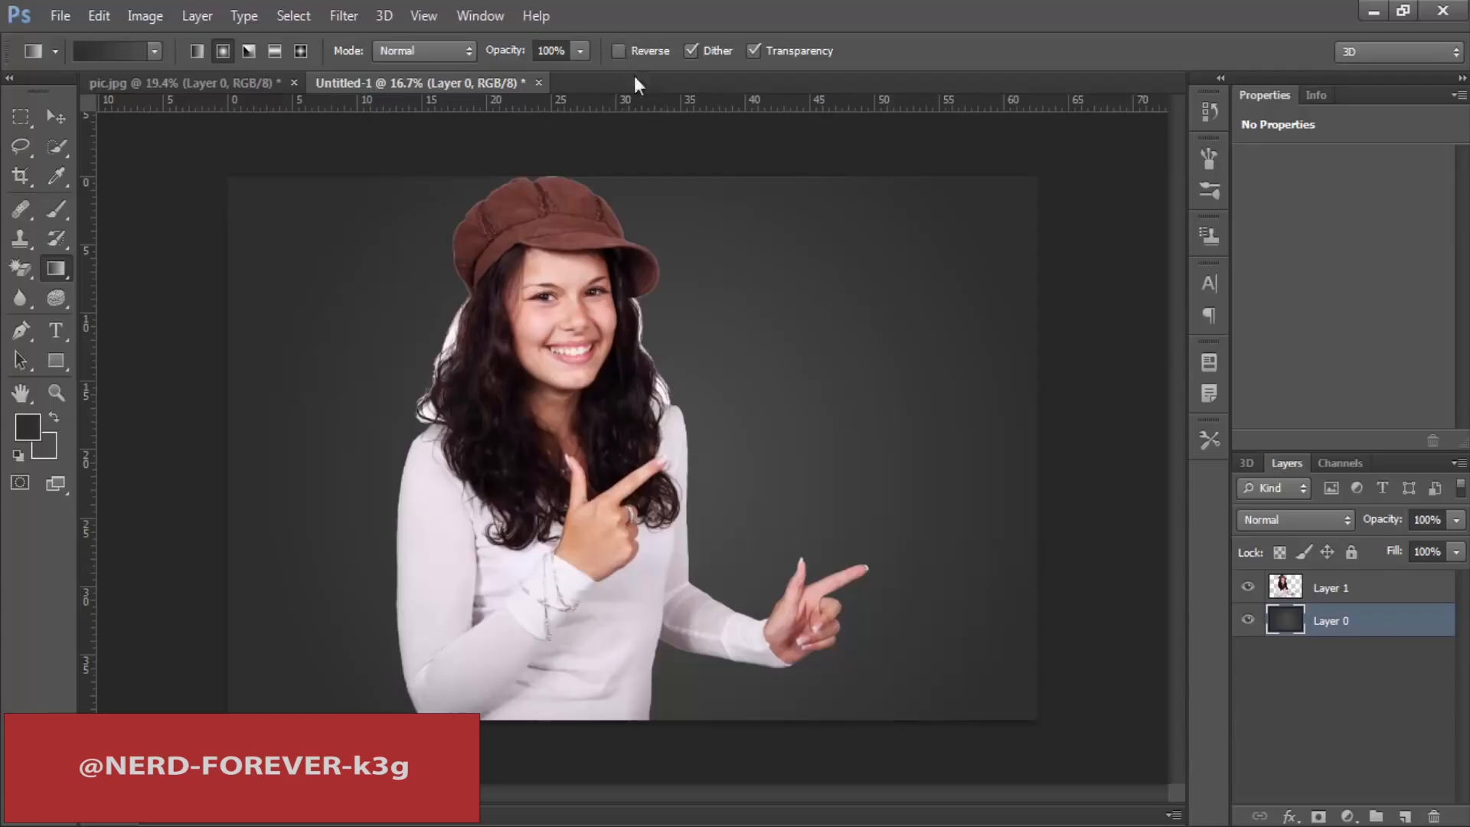
{"action": "left_click_drag", "start_coordinate": [655, 466], "coordinate": [1045, 467]}
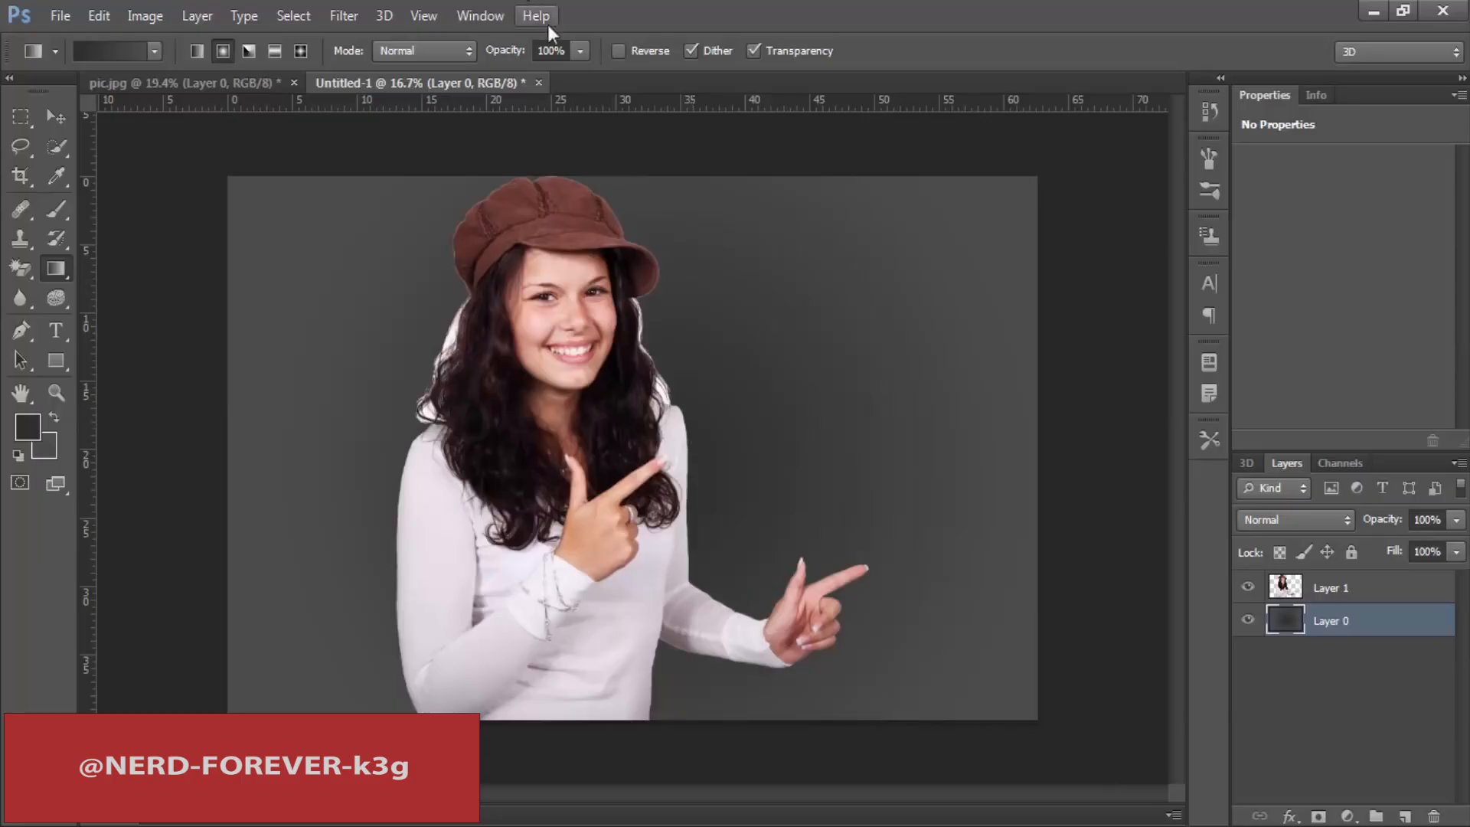
{"action": "left_click", "coordinate": [663, 52]}
{"action": "left_click_drag", "start_coordinate": [981, 426], "coordinate": [1041, 422]}
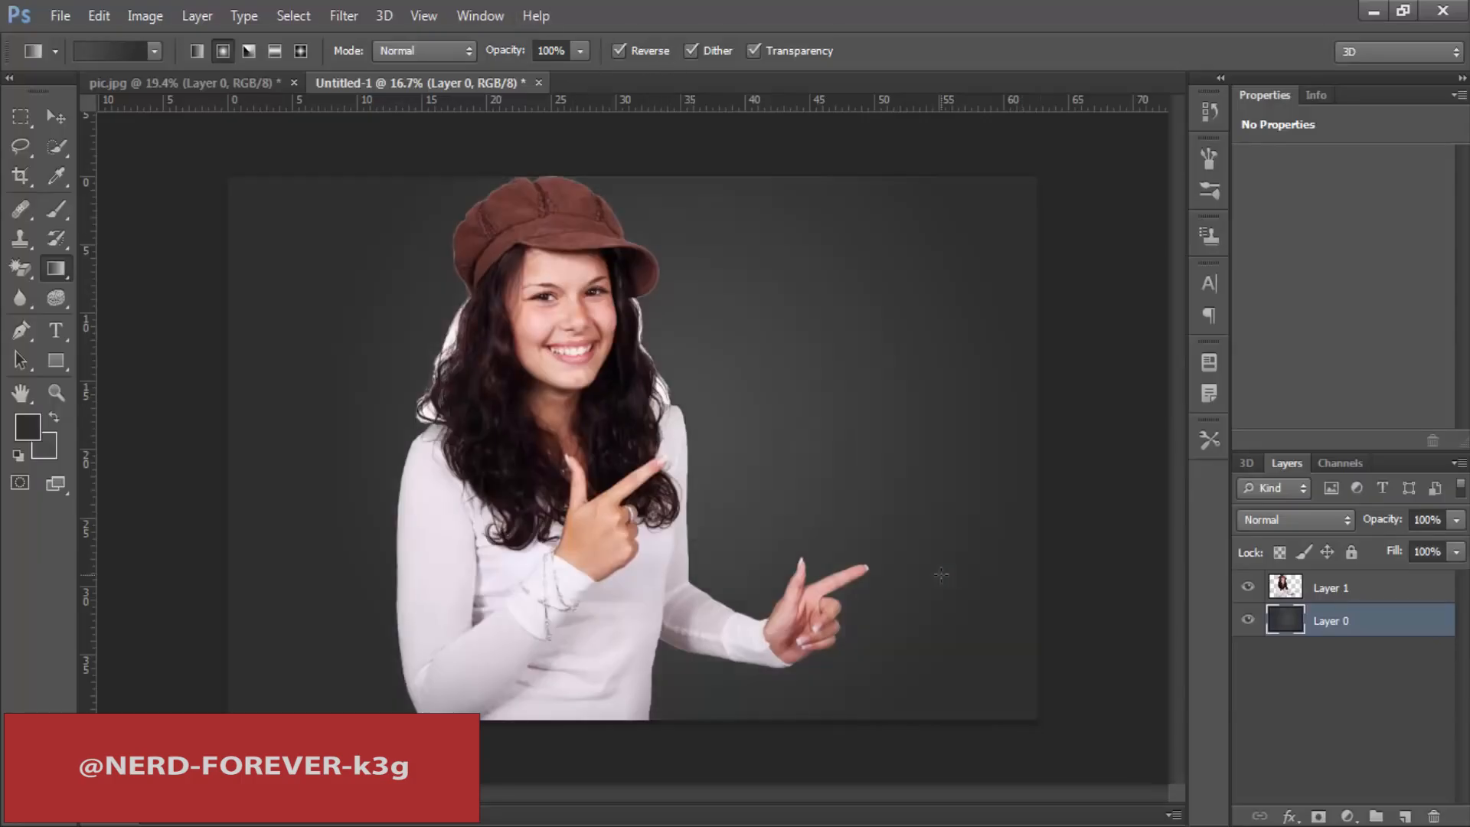
Step: Scale the woman on Layer 1 down slightly and move her so she rests on the canvas's lower edge
{"action": "left_click", "coordinate": [1357, 595]}
{"action": "left_click", "coordinate": [56, 116]}
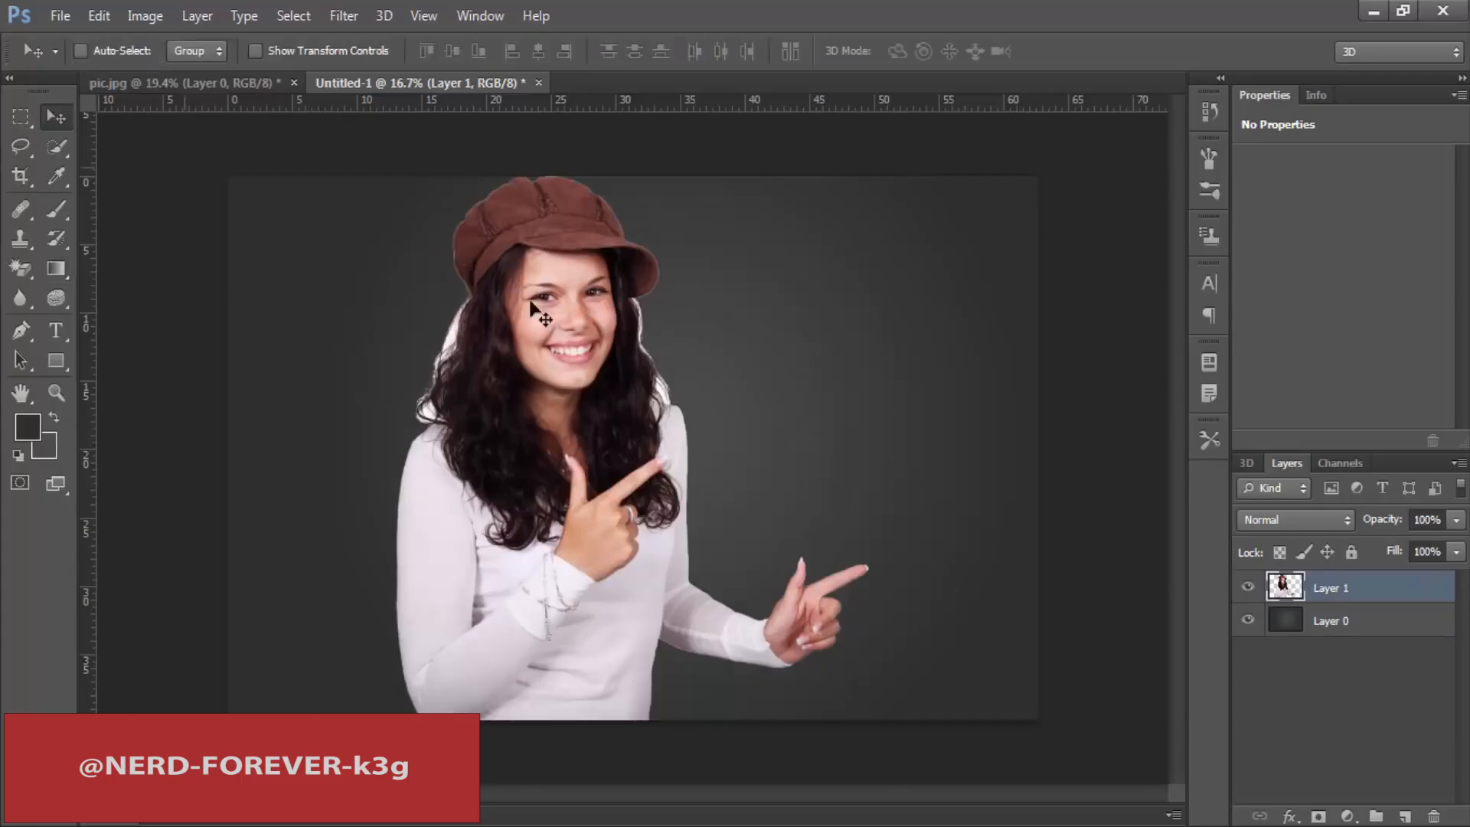
{"action": "key", "text": "ctrl+t"}
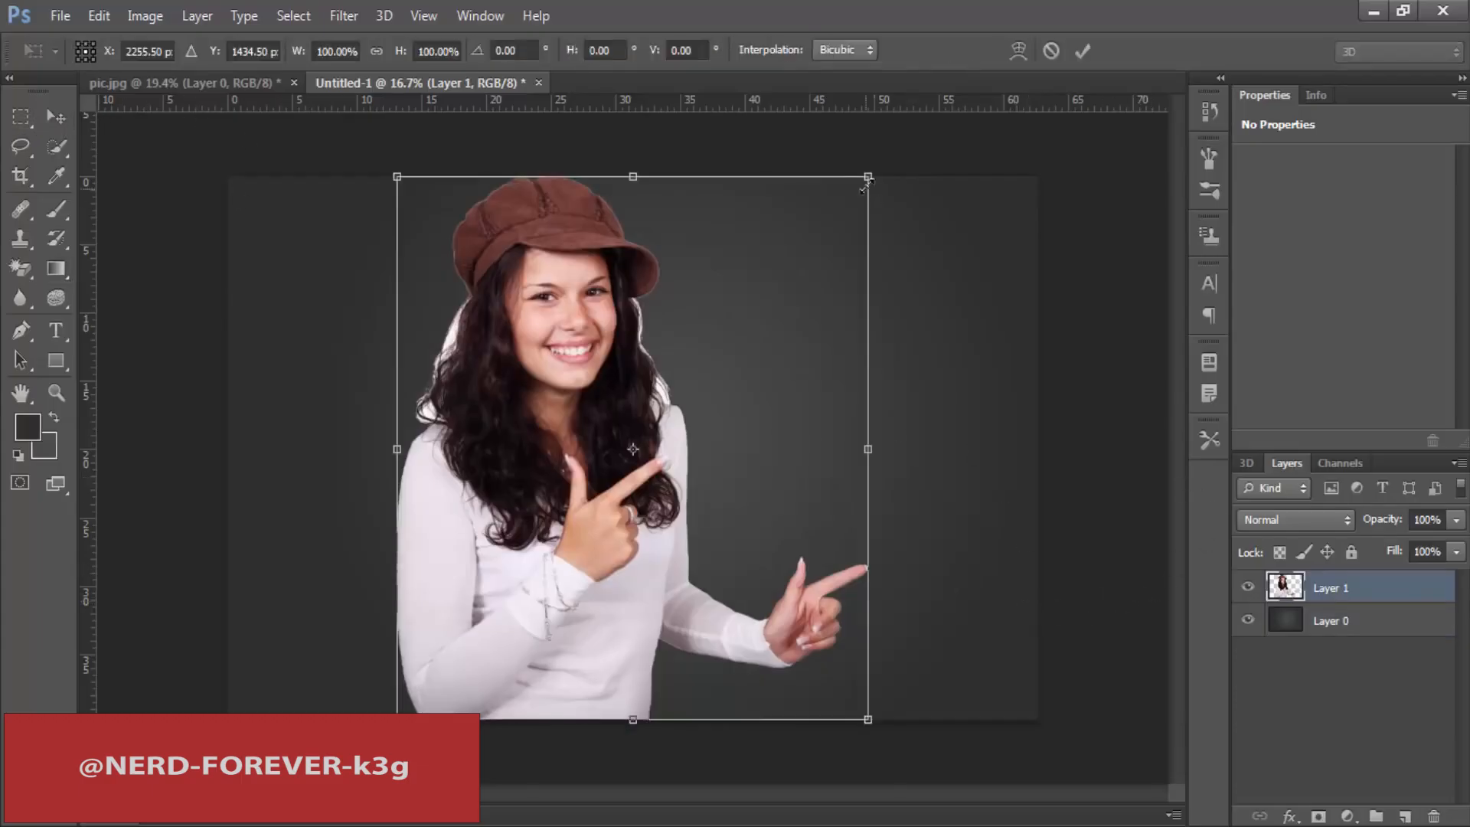
{"action": "left_click_drag", "start_coordinate": [867, 177], "coordinate": [843, 204]}
{"action": "left_click_drag", "start_coordinate": [638, 418], "coordinate": [668, 451]}
{"action": "key", "text": "Return"}
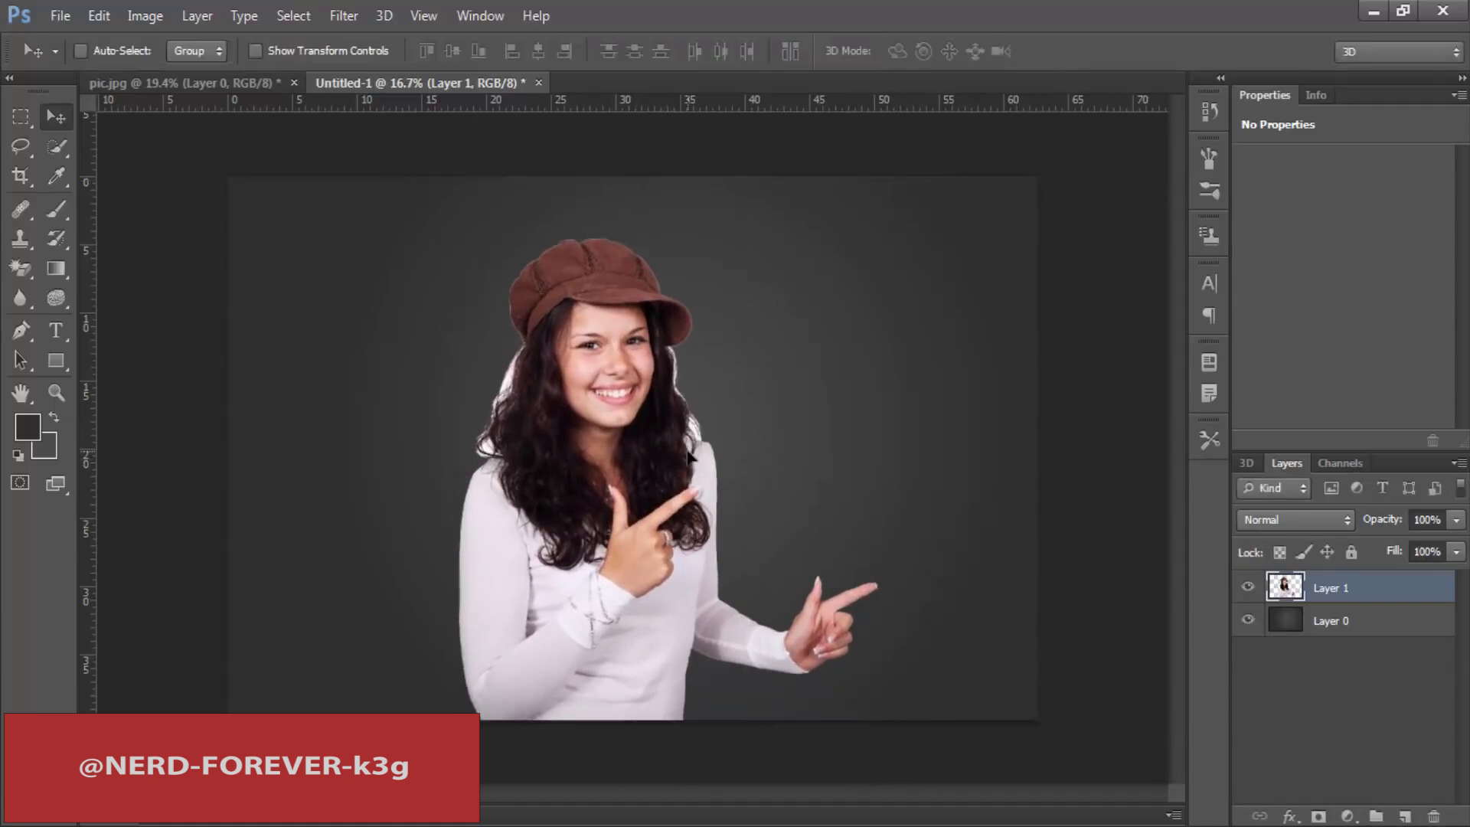
Step: Erase the white fringe on both sides of the woman's hair on Layer 1 with a 94 px Background Eraser brush
{"action": "key", "text": "ctrl+plus"}
{"action": "key", "text": "ctrl+plus"}
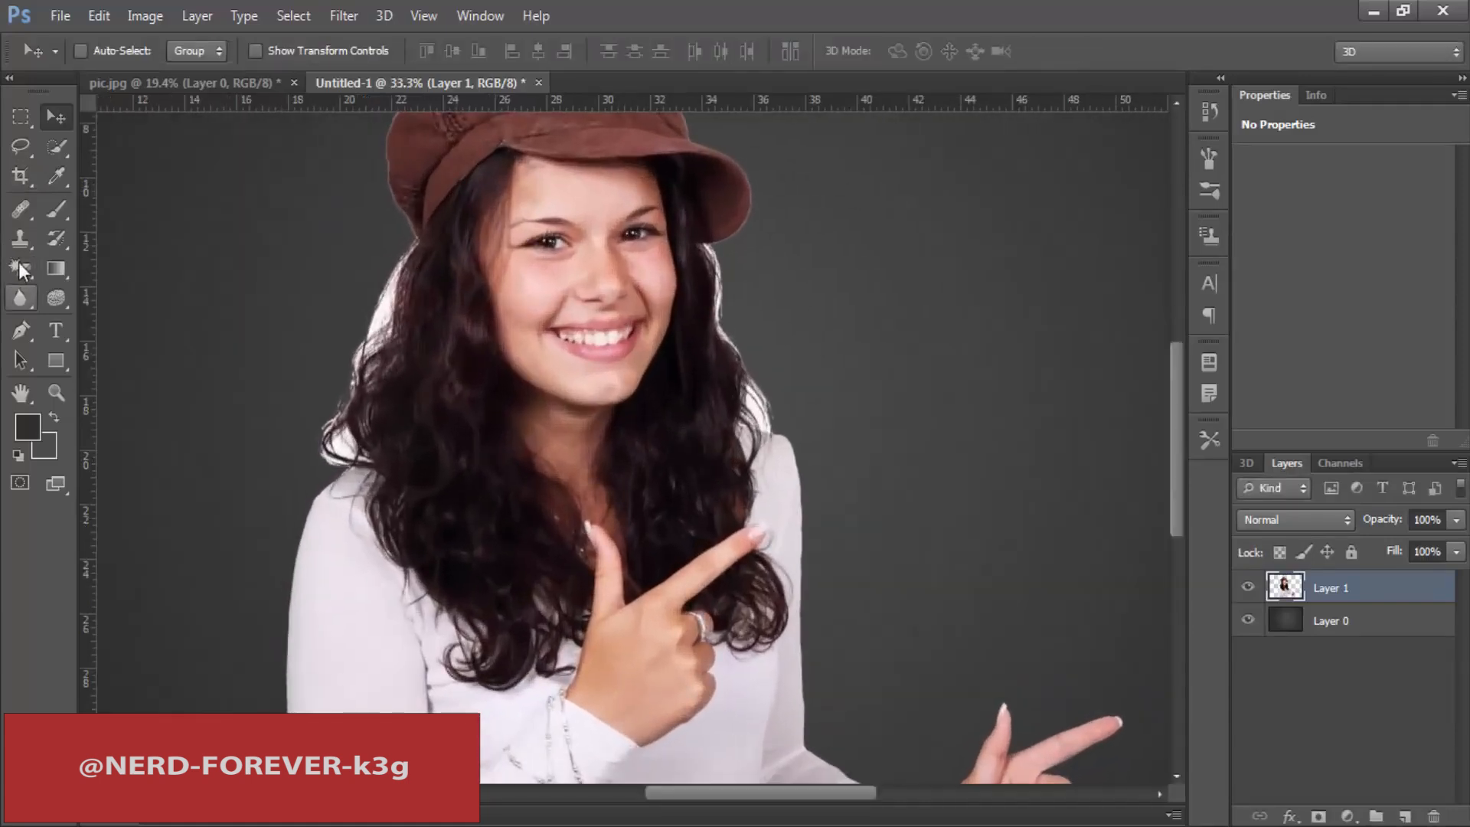
{"action": "left_click", "coordinate": [20, 268]}
{"action": "left_click", "coordinate": [141, 286]}
{"action": "right_click", "coordinate": [383, 289]}
{"action": "left_click_drag", "start_coordinate": [412, 337], "coordinate": [462, 338]}
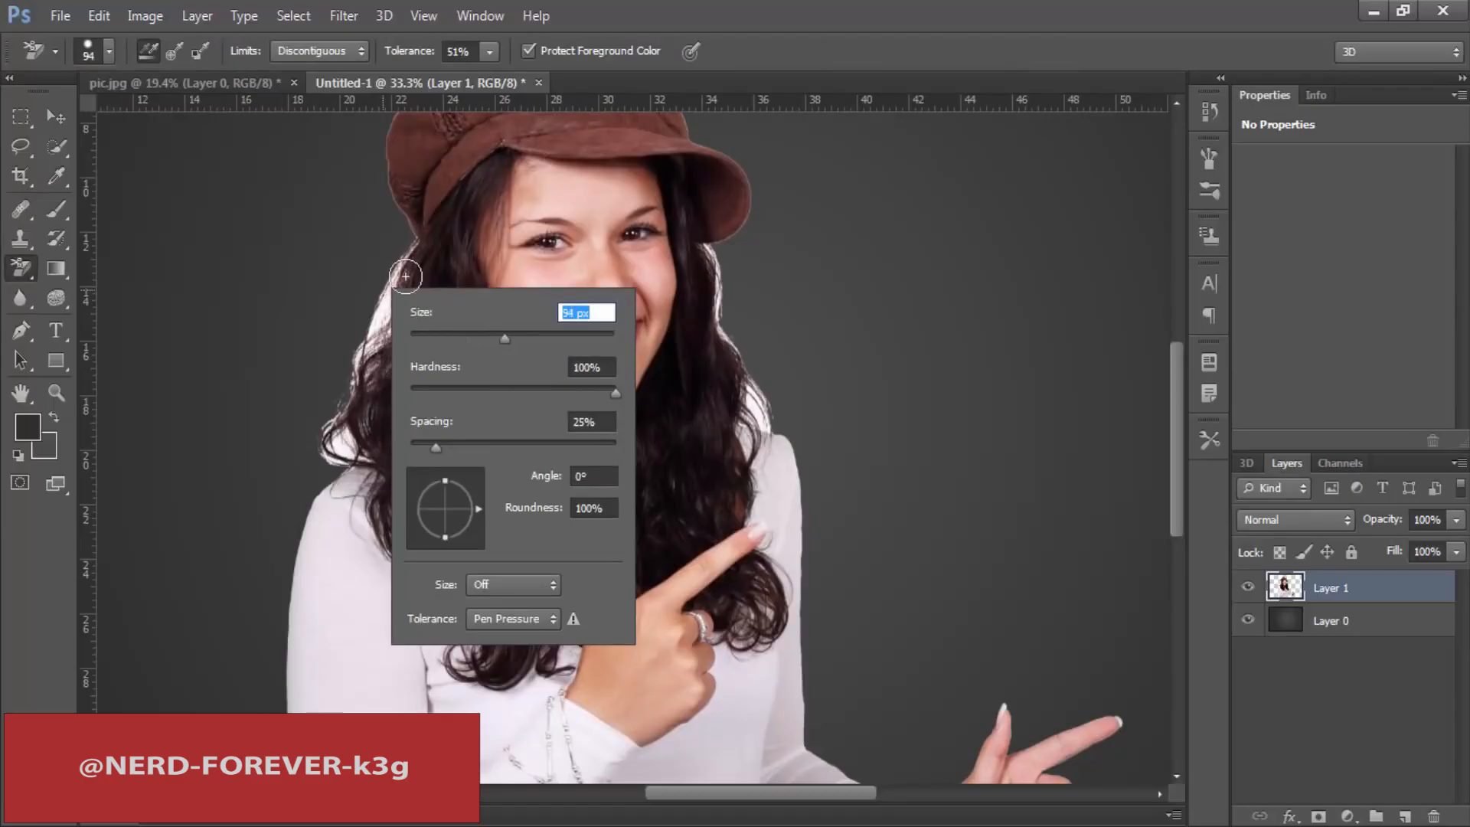
{"action": "key", "text": "Return"}
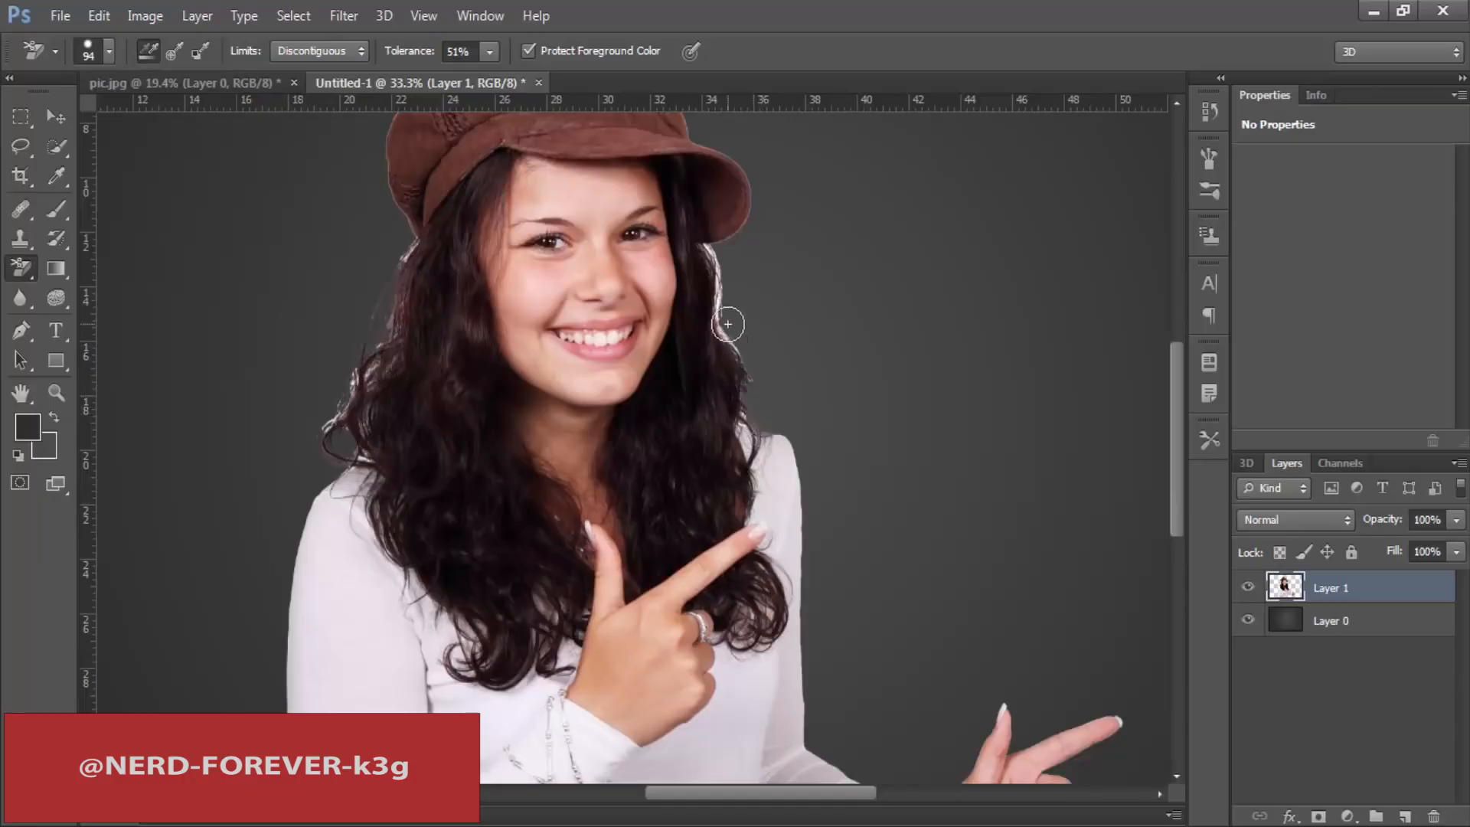
{"action": "left_click_drag", "start_coordinate": [720, 283], "coordinate": [729, 337]}
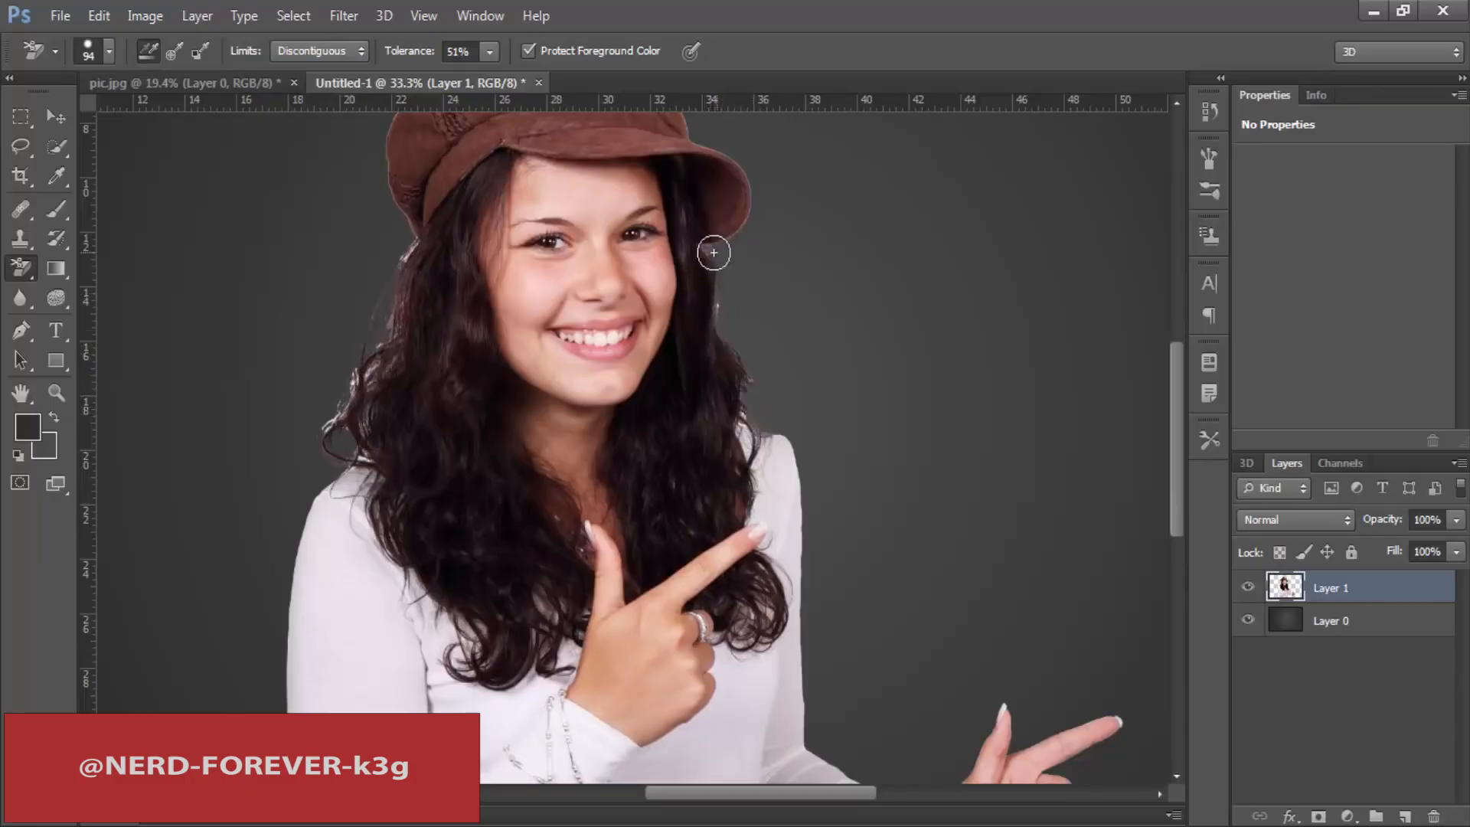
{"action": "mouse_move", "coordinate": [600, 397]}
{"action": "left_mouse_down"}
{"action": "mouse_move", "coordinate": [556, 384]}
{"action": "mouse_move", "coordinate": [361, 429]}
{"action": "left_mouse_up"}
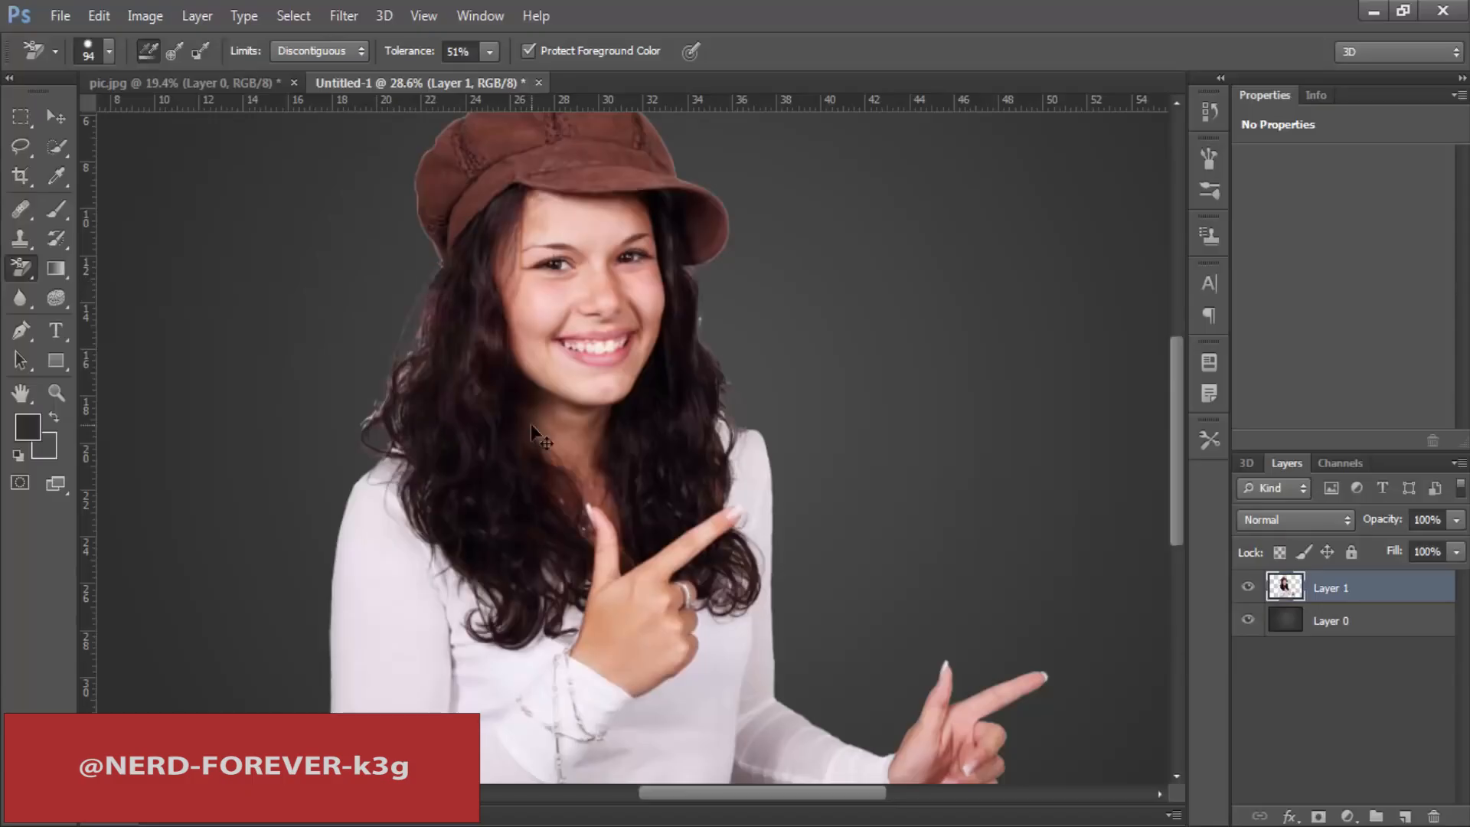
Step: Examine the cutout's edges up close along the sleeve, elbow, hair and hat
{"action": "left_click_drag", "start_coordinate": [789, 339], "coordinate": [751, 348]}
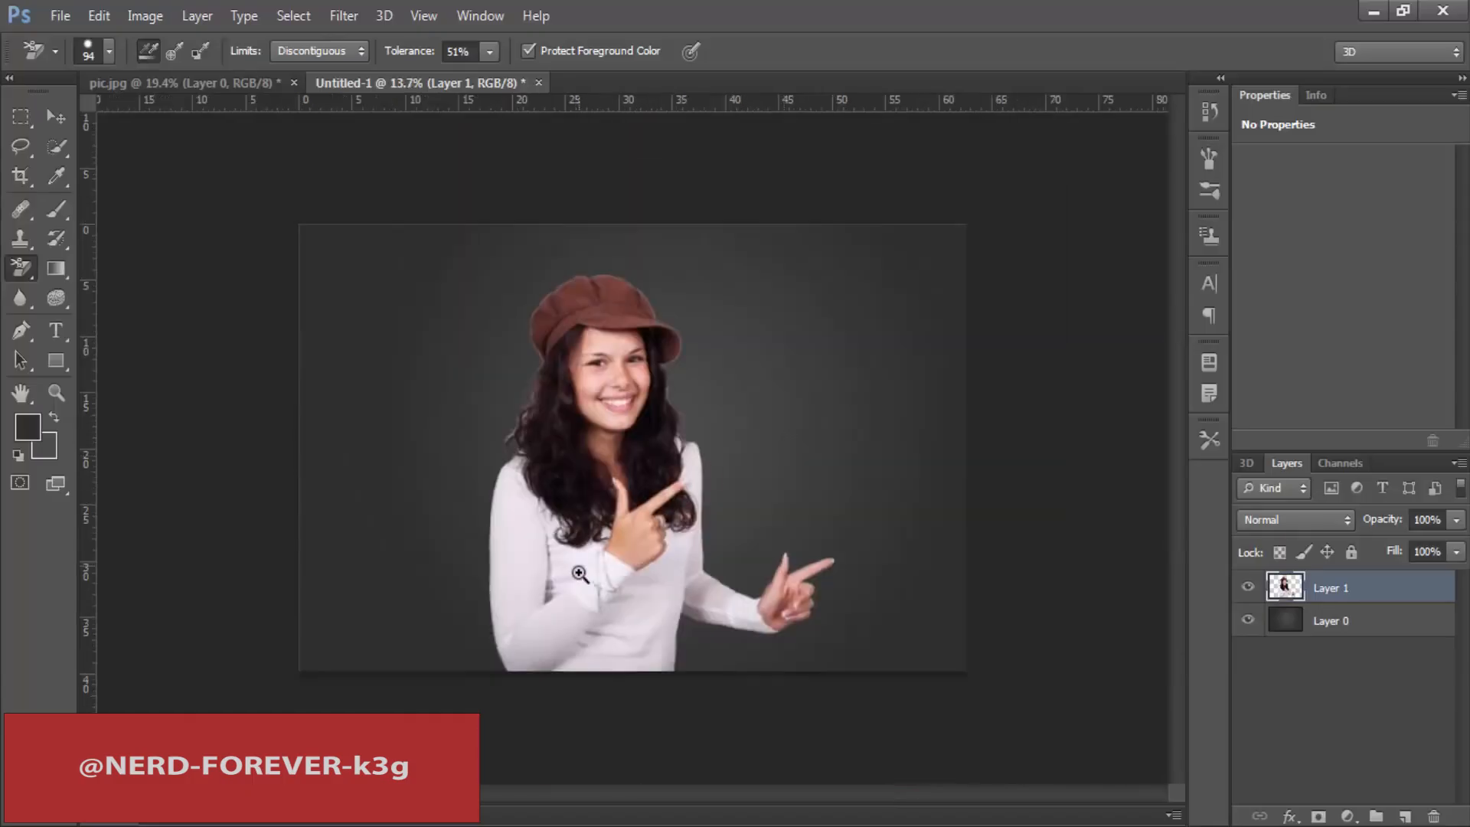
{"action": "left_click_drag", "start_coordinate": [584, 574], "coordinate": [647, 553]}
{"action": "mouse_move", "coordinate": [441, 647]}
{"action": "left_mouse_down"}
{"action": "mouse_move", "coordinate": [463, 600]}
{"action": "mouse_move", "coordinate": [536, 584]}
{"action": "left_mouse_up"}
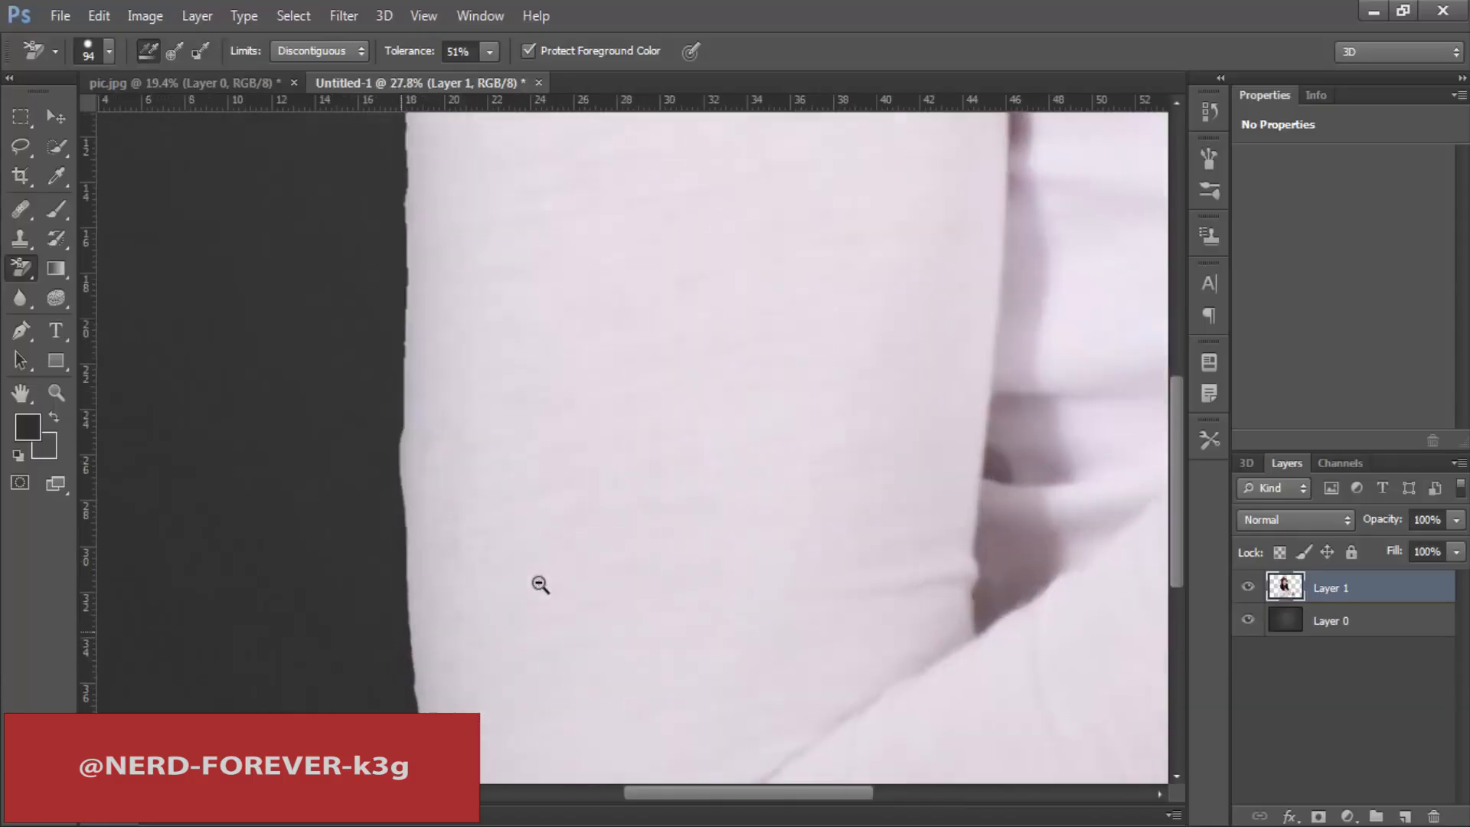
{"action": "key", "text": "ctrl+plus"}
{"action": "key", "text": "ctrl+plus"}
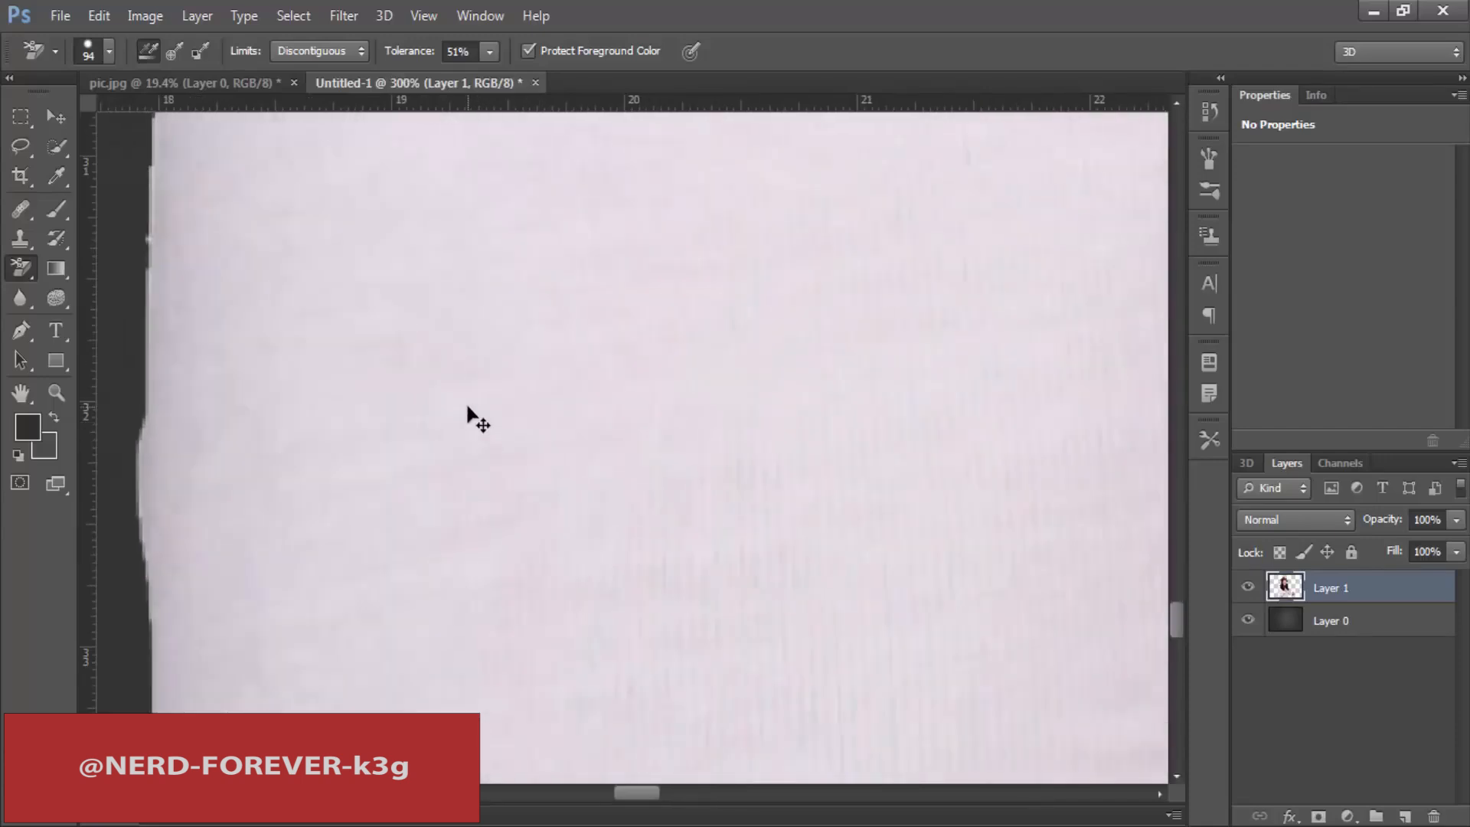
{"action": "key", "text": "ctrl+minus"}
{"action": "key", "text": "ctrl+minus"}
{"action": "key", "text": "ctrl+minus"}
{"action": "key", "text": "ctrl+minus"}
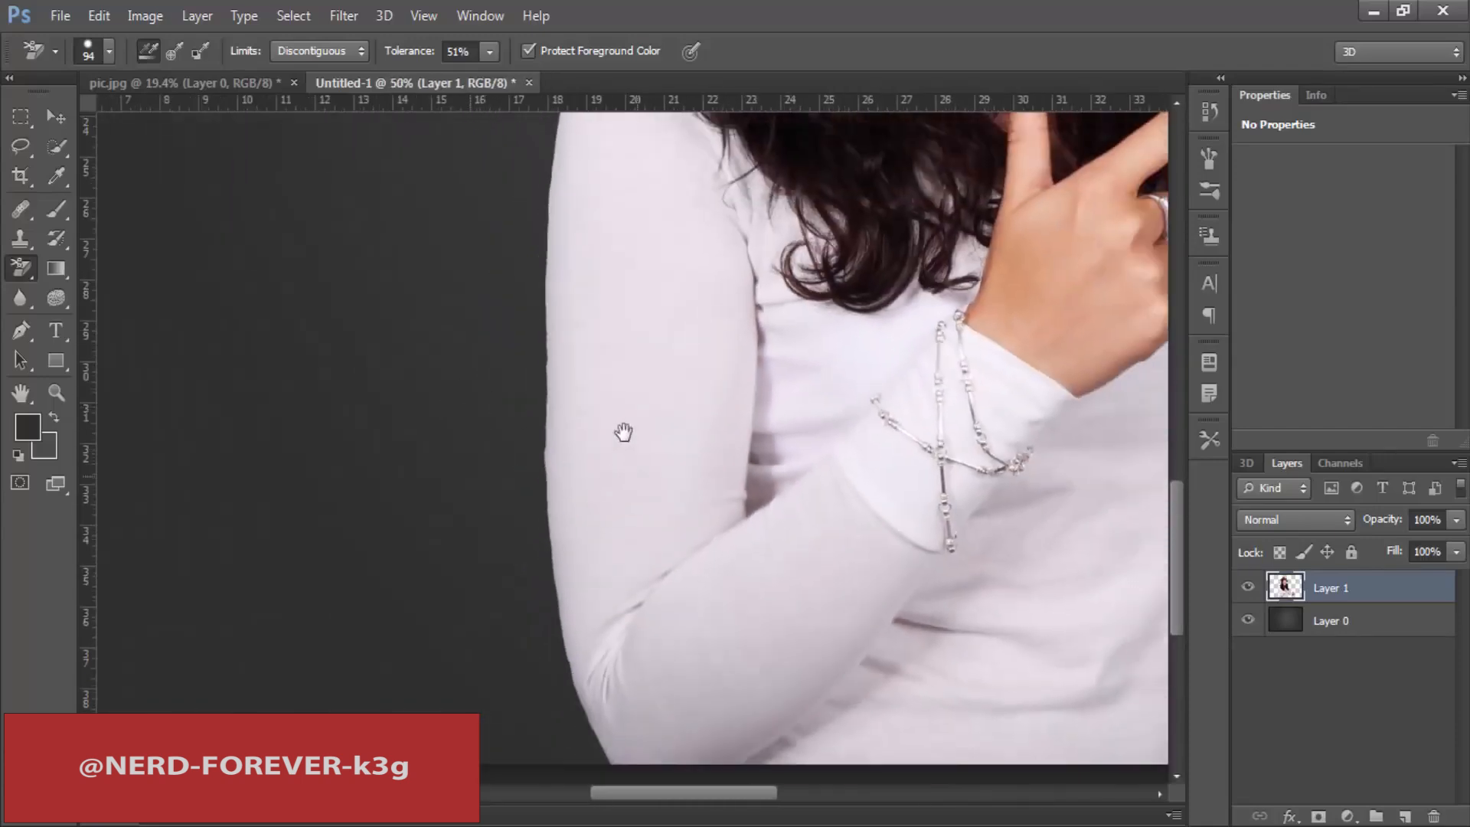
{"action": "left_click_drag", "start_coordinate": [623, 434], "coordinate": [477, 181]}
{"action": "key", "text": "ctrl+r"}
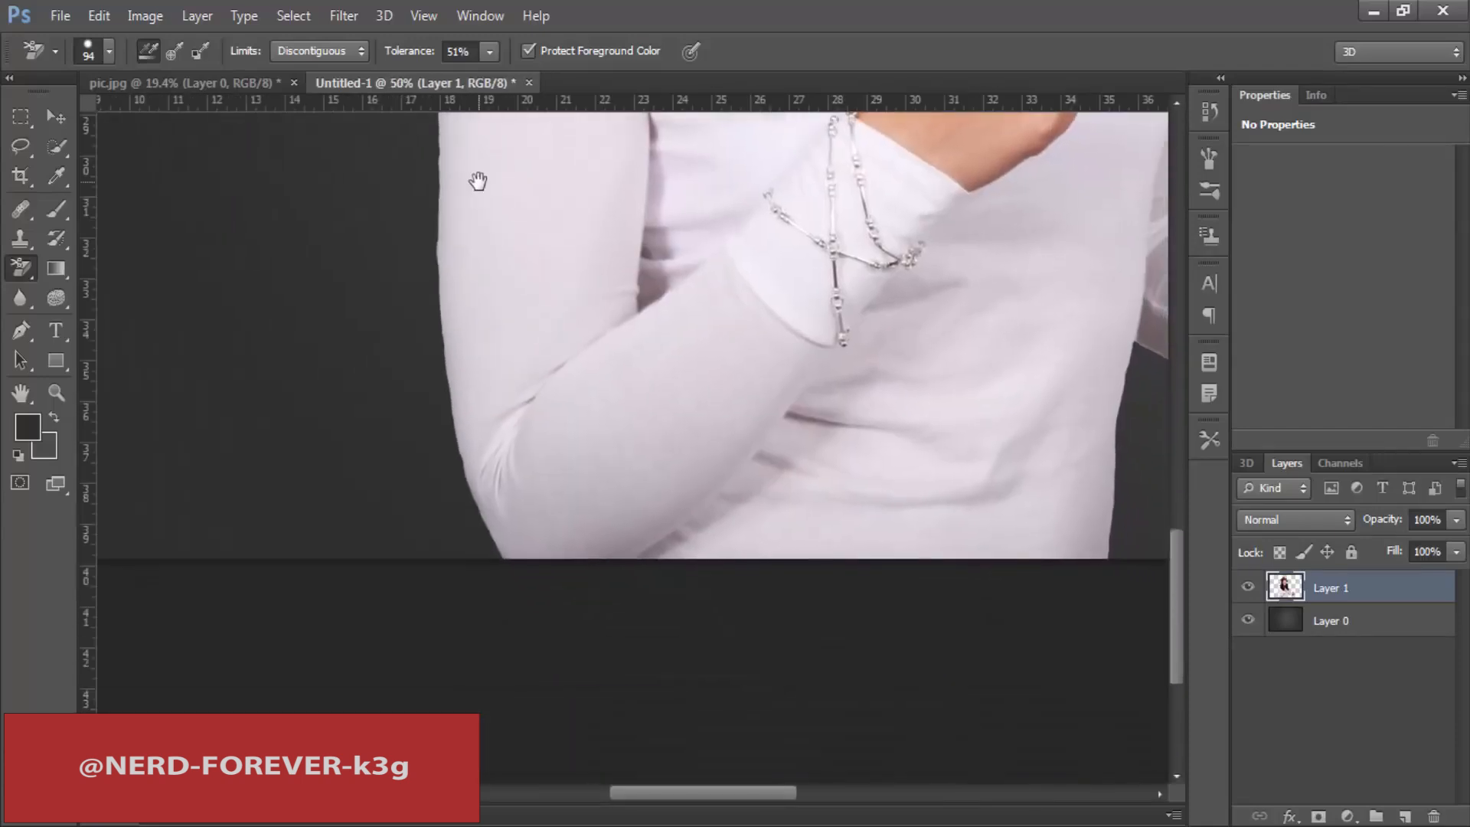
{"action": "key", "text": "ctrl+plus"}
{"action": "key", "text": "ctrl+plus"}
{"action": "left_click_drag", "start_coordinate": [280, 420], "coordinate": [439, 777]}
{"action": "left_click_drag", "start_coordinate": [490, 299], "coordinate": [446, 699]}
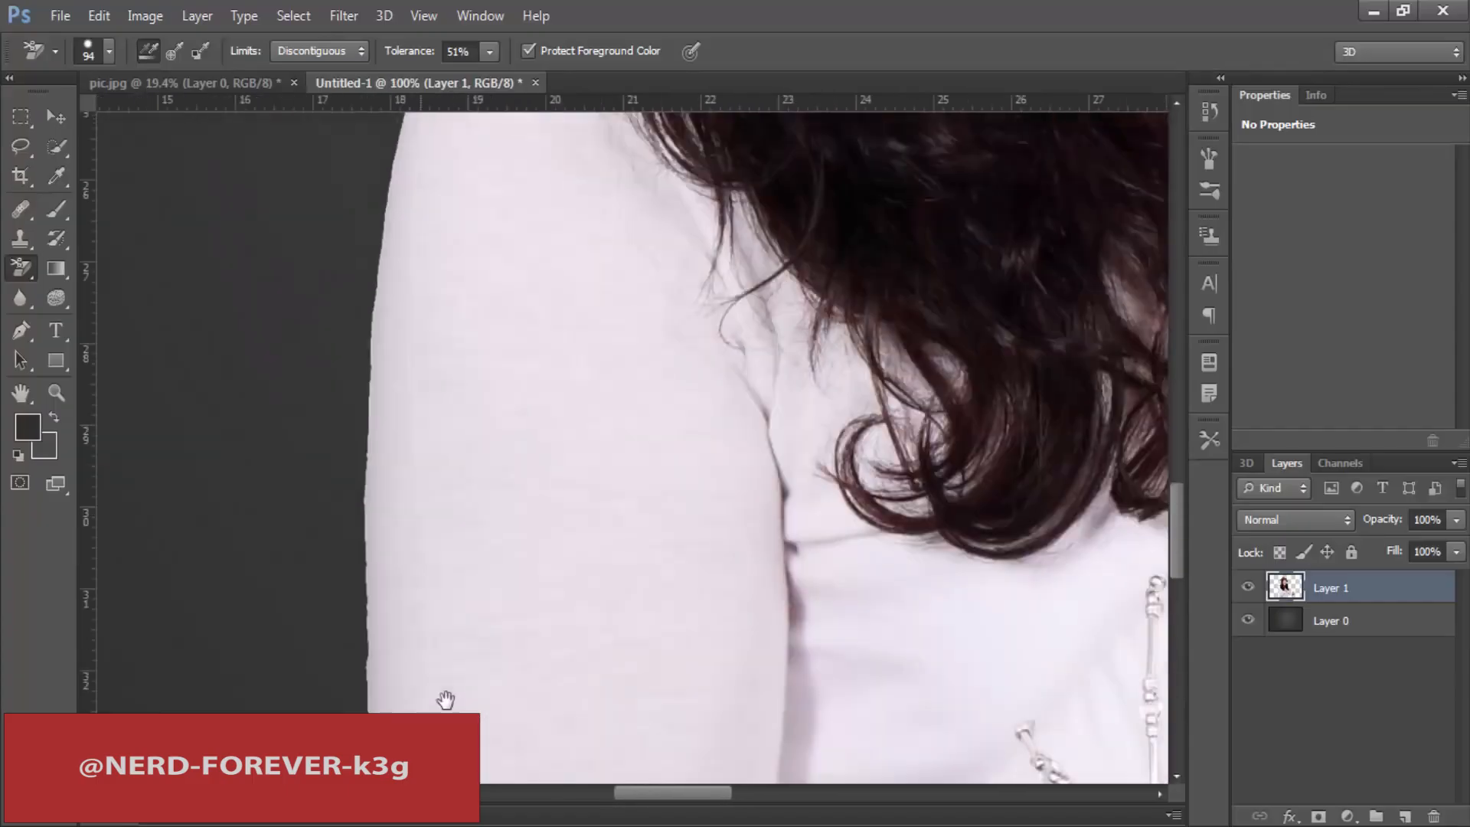
{"action": "scroll", "coordinate": [452, 551], "scroll_direction": "up", "scroll_amount": 10}
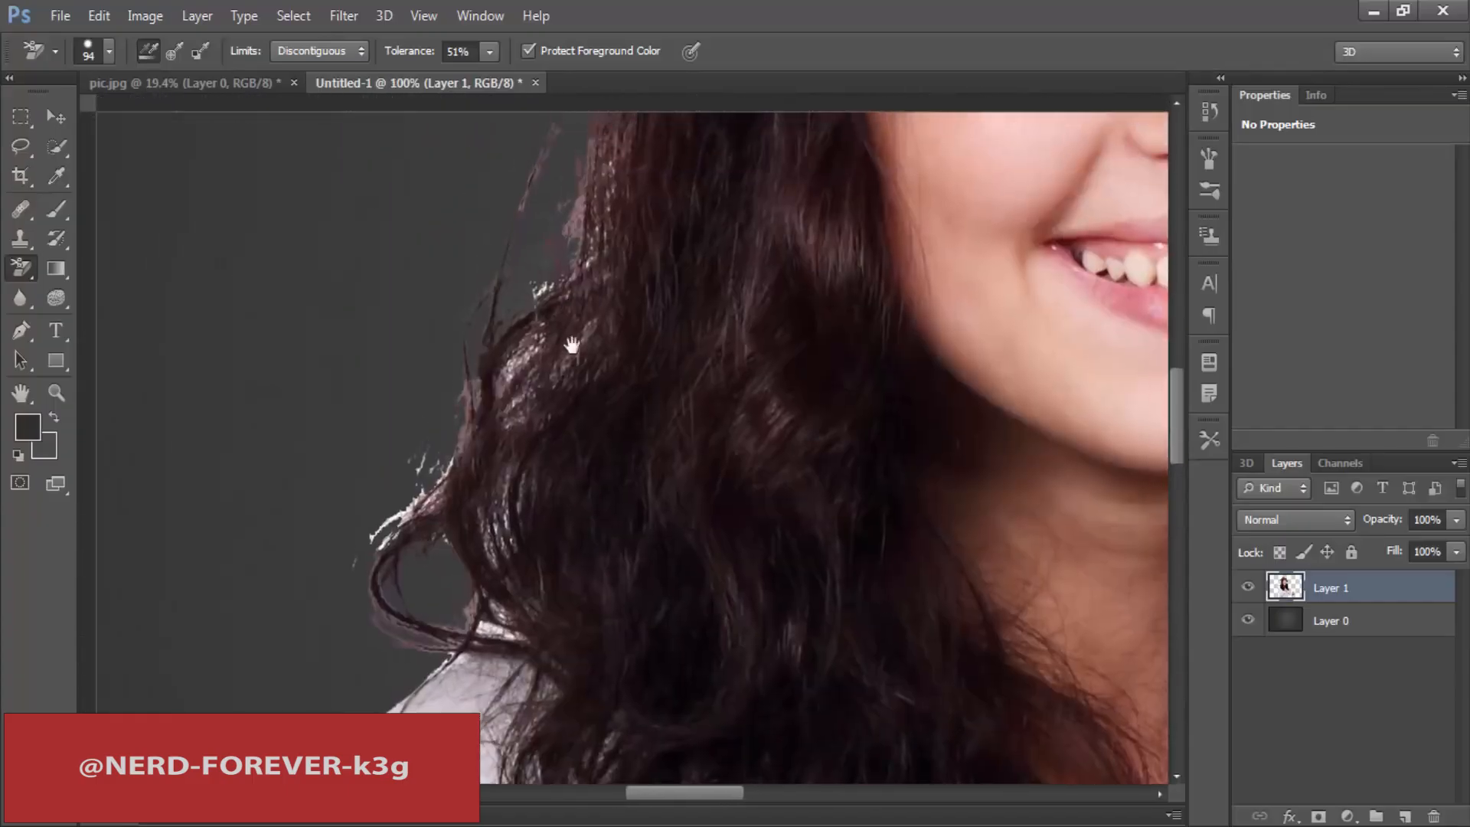
{"action": "scroll", "coordinate": [572, 345], "scroll_direction": "up", "scroll_amount": 15}
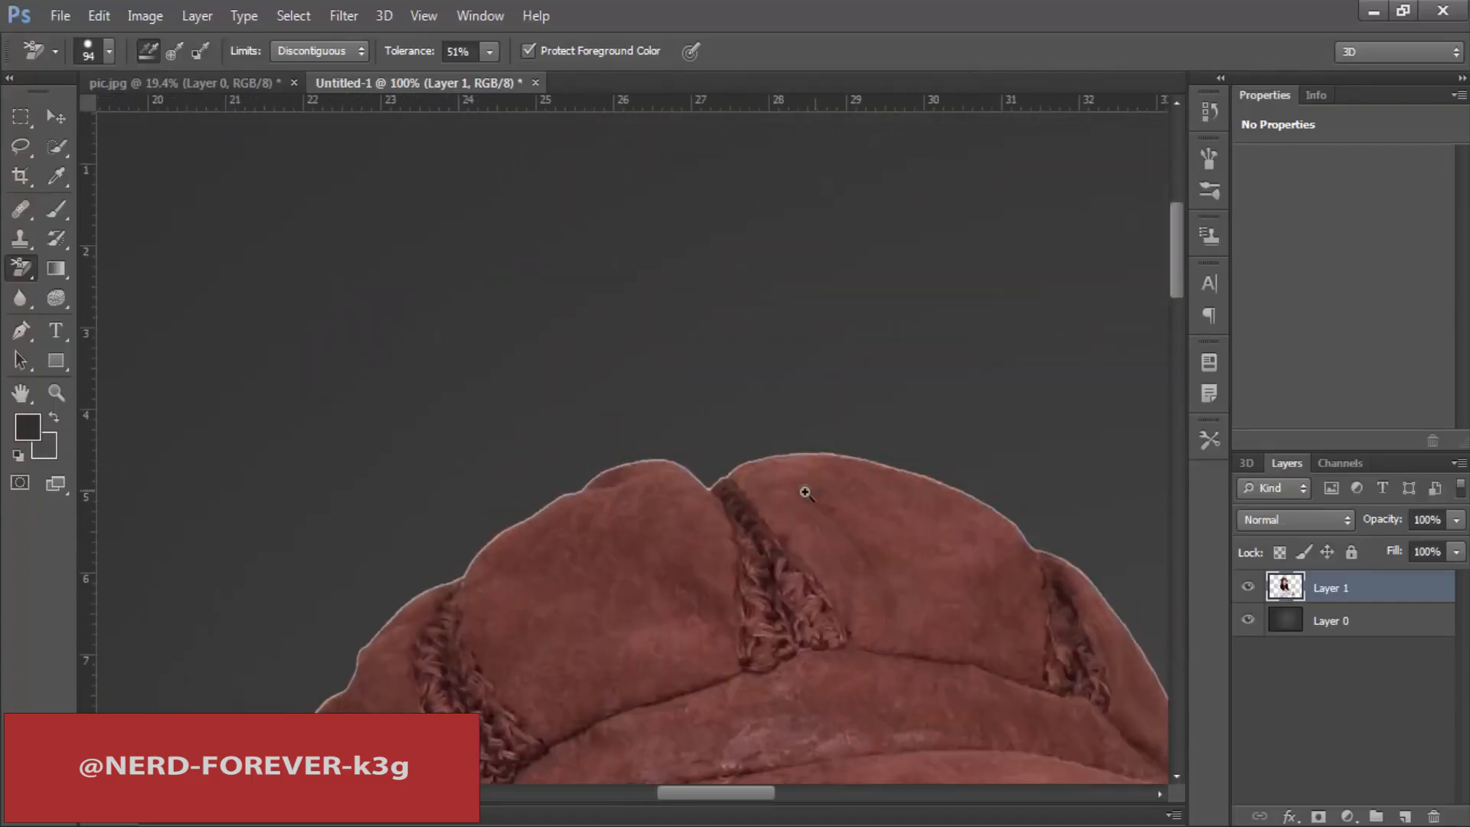
{"action": "left_click_drag", "start_coordinate": [805, 491], "coordinate": [678, 484]}
{"action": "left_click_drag", "start_coordinate": [787, 633], "coordinate": [678, 268]}
{"action": "left_click_drag", "start_coordinate": [768, 586], "coordinate": [708, 568]}
{"action": "left_click_drag", "start_coordinate": [680, 465], "coordinate": [627, 200]}
Step: Set up the Blur tool with a soft 89 px brush and soften the sleeve's outer edge around the bent elbow
{"action": "right_click", "coordinate": [20, 272]}
{"action": "left_click", "coordinate": [21, 294]}
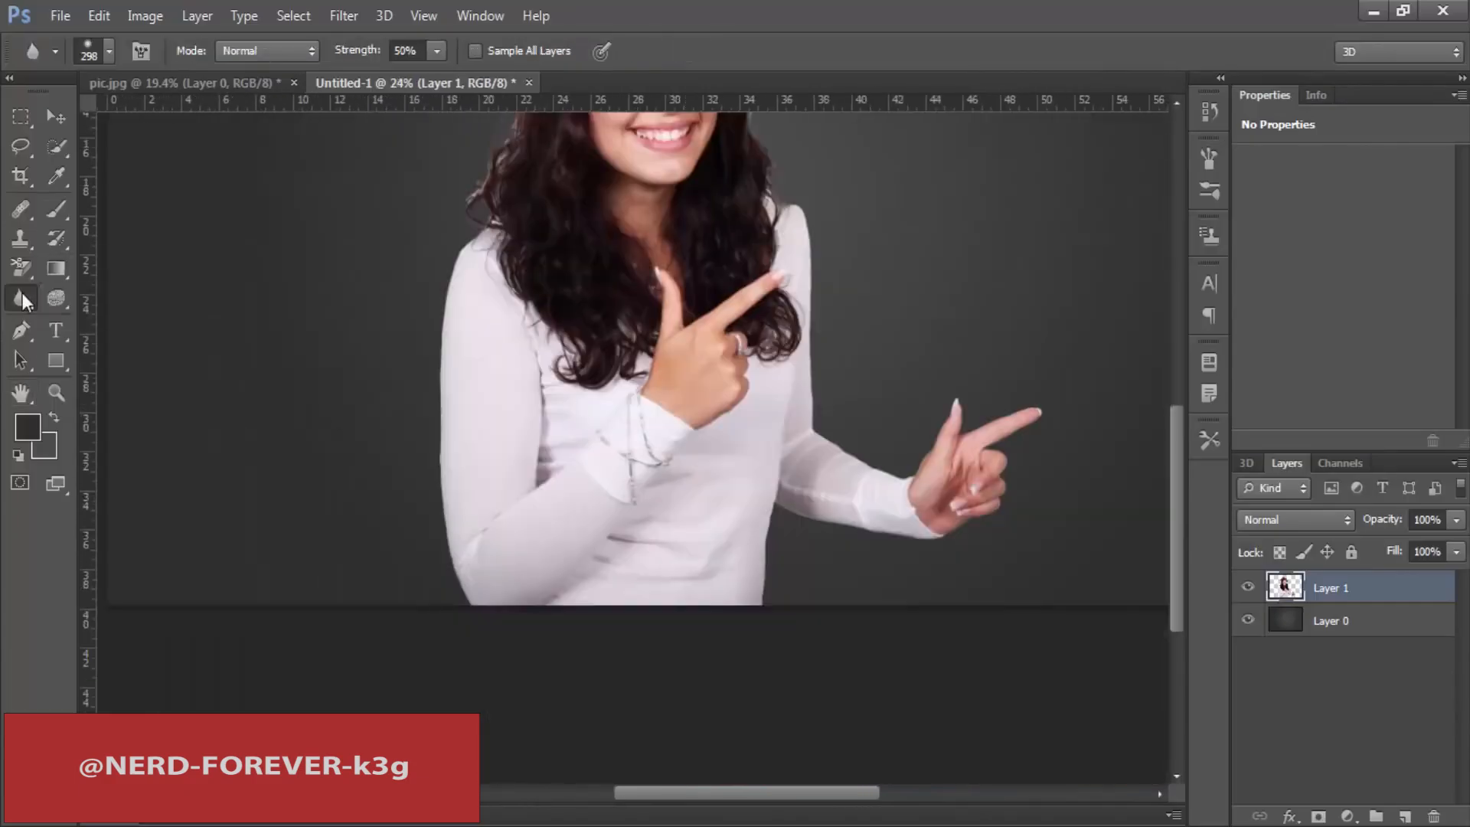
{"action": "right_click", "coordinate": [22, 295]}
{"action": "left_click", "coordinate": [95, 290]}
{"action": "left_click_drag", "start_coordinate": [449, 591], "coordinate": [546, 591]}
{"action": "right_click", "coordinate": [568, 468]}
{"action": "left_click", "coordinate": [688, 468]}
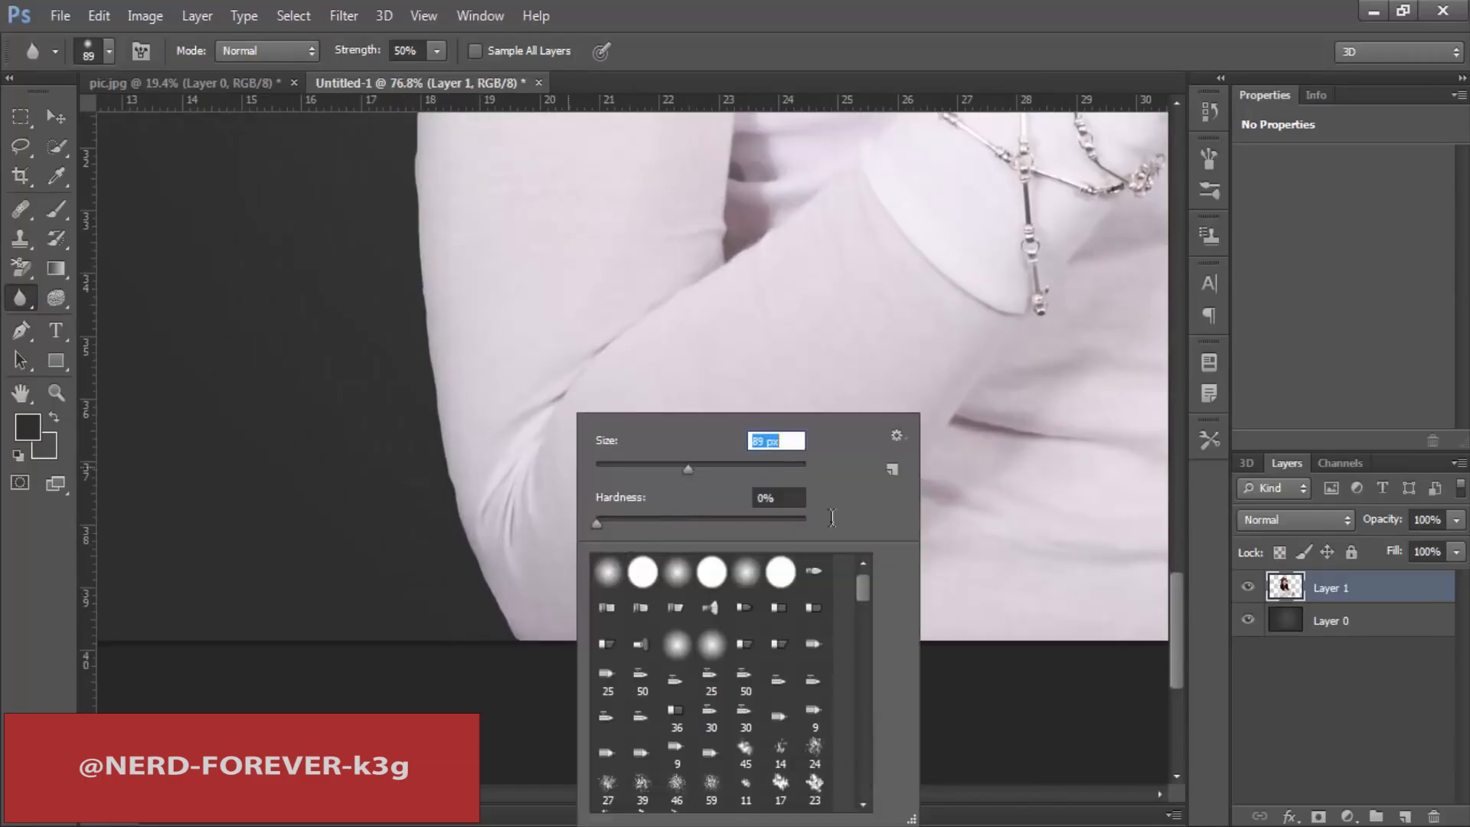
{"action": "left_click", "coordinate": [1331, 590]}
{"action": "mouse_move", "coordinate": [518, 647]}
{"action": "left_mouse_down"}
{"action": "mouse_move", "coordinate": [449, 499]}
{"action": "mouse_move", "coordinate": [414, 352]}
{"action": "mouse_move", "coordinate": [436, 518]}
{"action": "mouse_move", "coordinate": [419, 179]}
{"action": "mouse_move", "coordinate": [427, 535]}
{"action": "mouse_move", "coordinate": [394, 196]}
{"action": "mouse_move", "coordinate": [426, 429]}
{"action": "mouse_move", "coordinate": [490, 586]}
{"action": "left_mouse_up"}
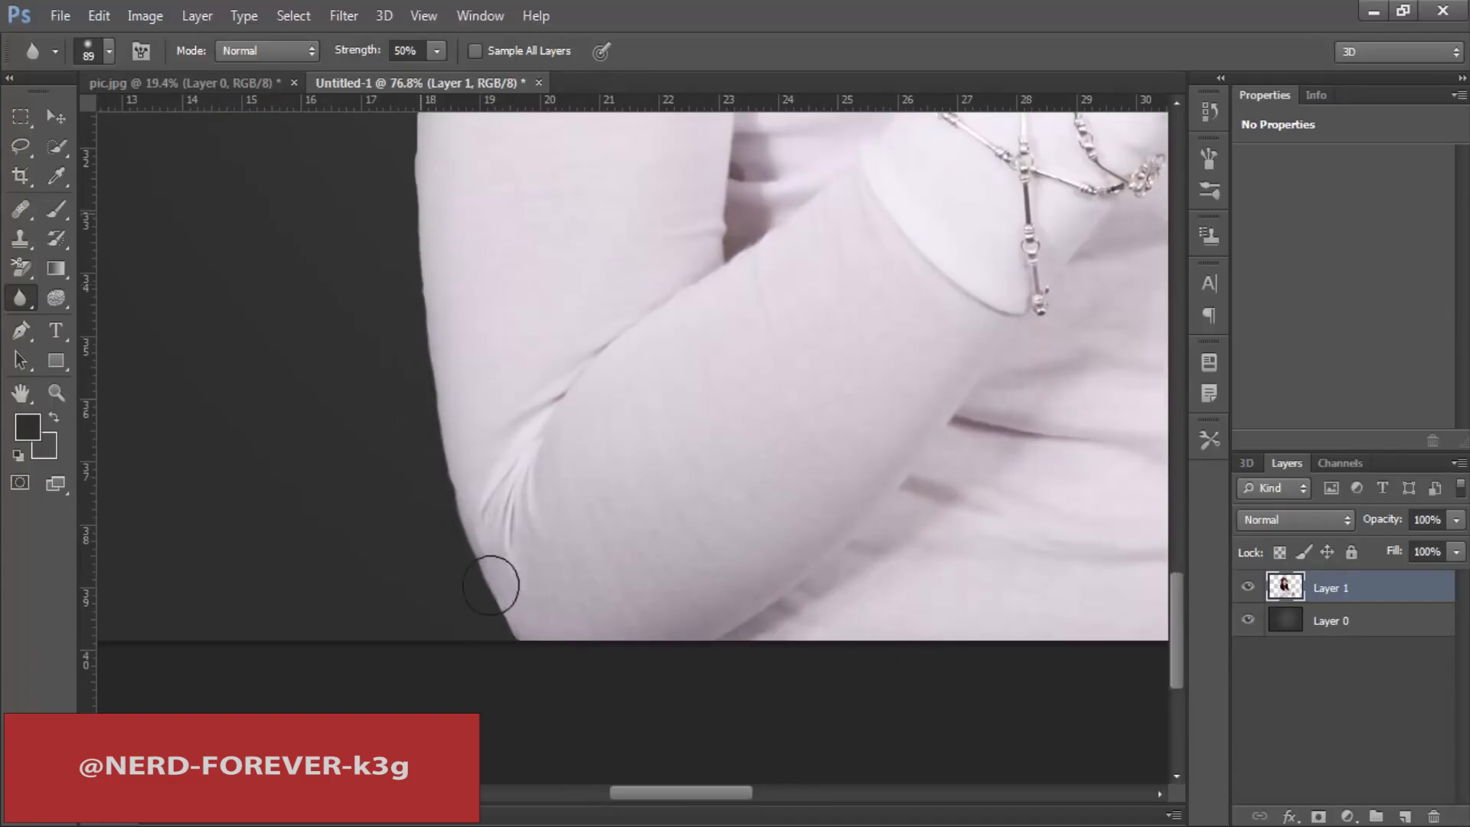
{"action": "left_click_drag", "start_coordinate": [416, 337], "coordinate": [440, 564]}
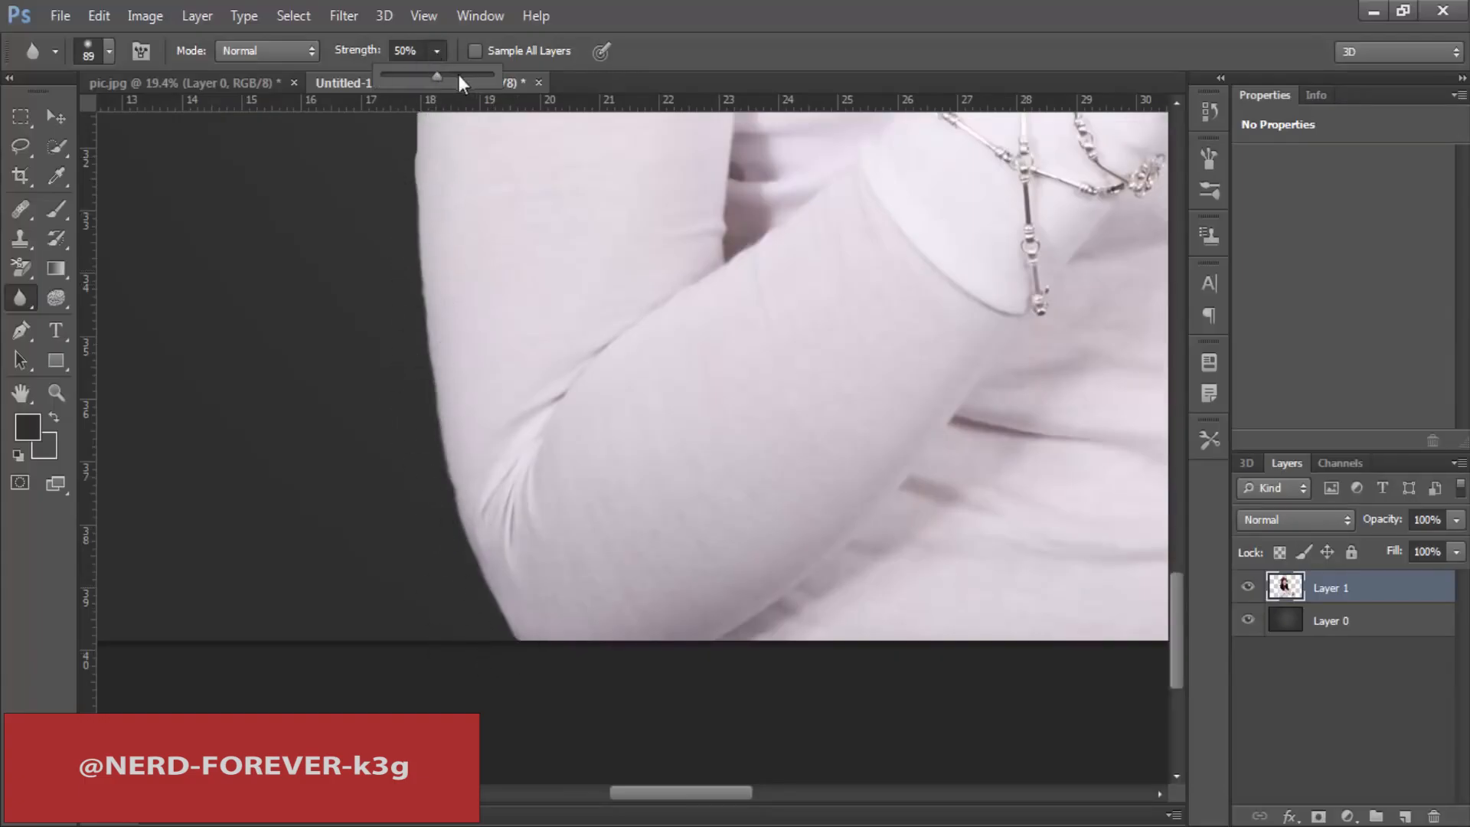
Step: Set the Blur tool's mode to Lighten and go over the outer edge of the bent elbow again
{"action": "left_click", "coordinate": [264, 50]}
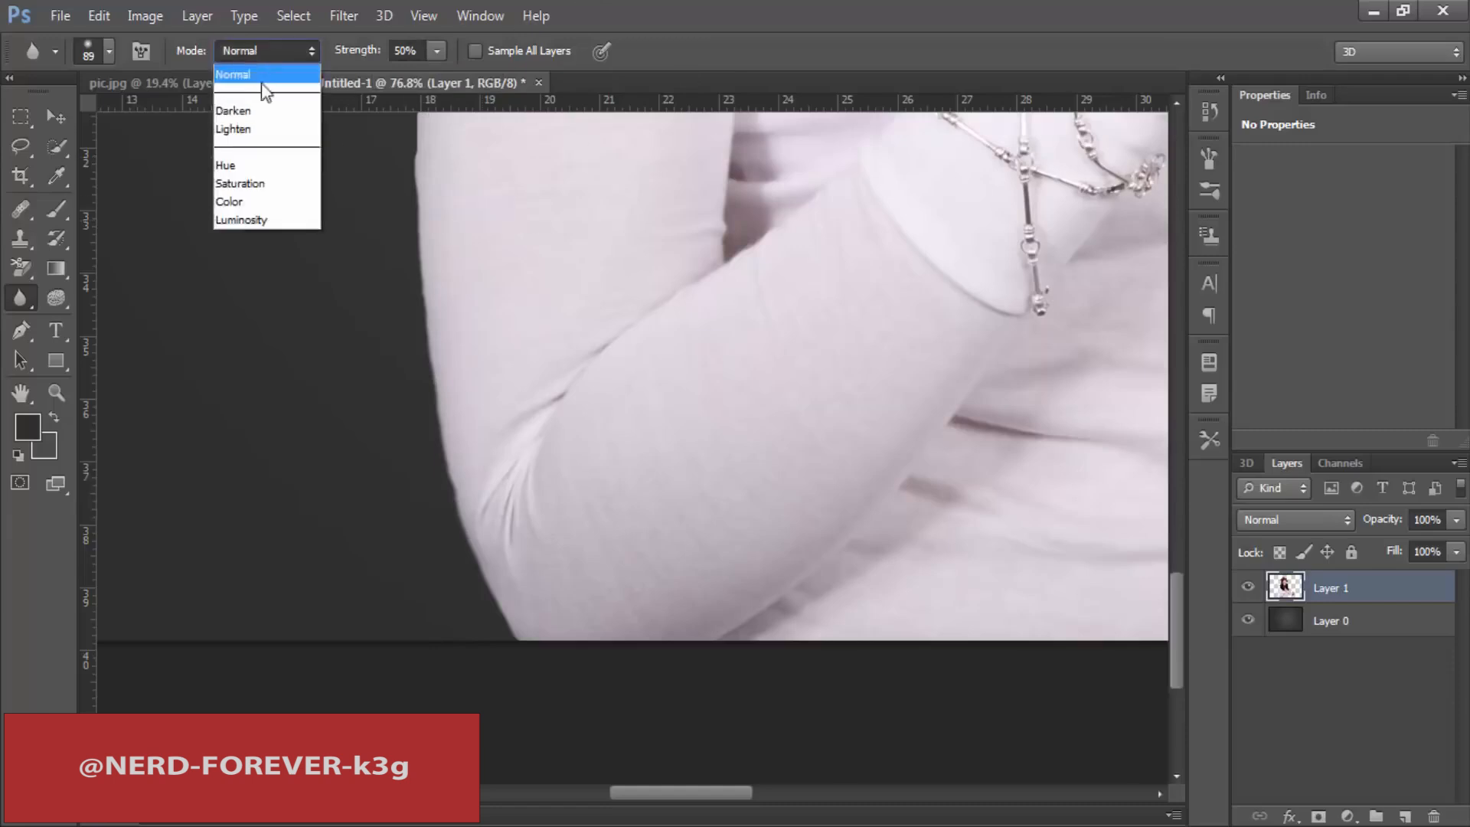
{"action": "left_click", "coordinate": [257, 131]}
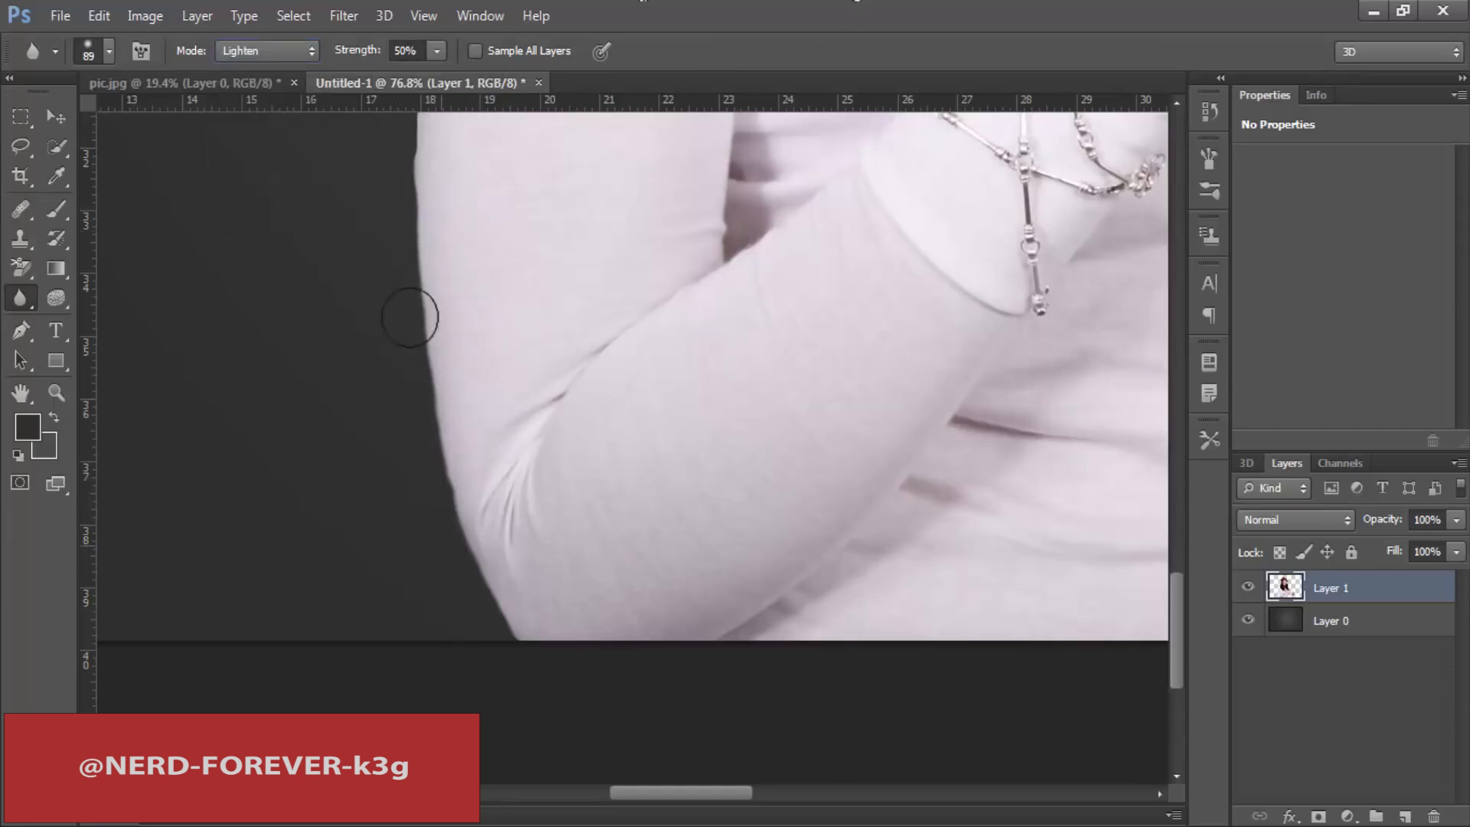
{"action": "left_click_drag", "start_coordinate": [410, 317], "coordinate": [558, 645]}
{"action": "mouse_move", "coordinate": [396, 179]}
{"action": "left_mouse_down"}
{"action": "mouse_move", "coordinate": [435, 388]}
{"action": "mouse_move", "coordinate": [429, 476]}
{"action": "left_mouse_up"}
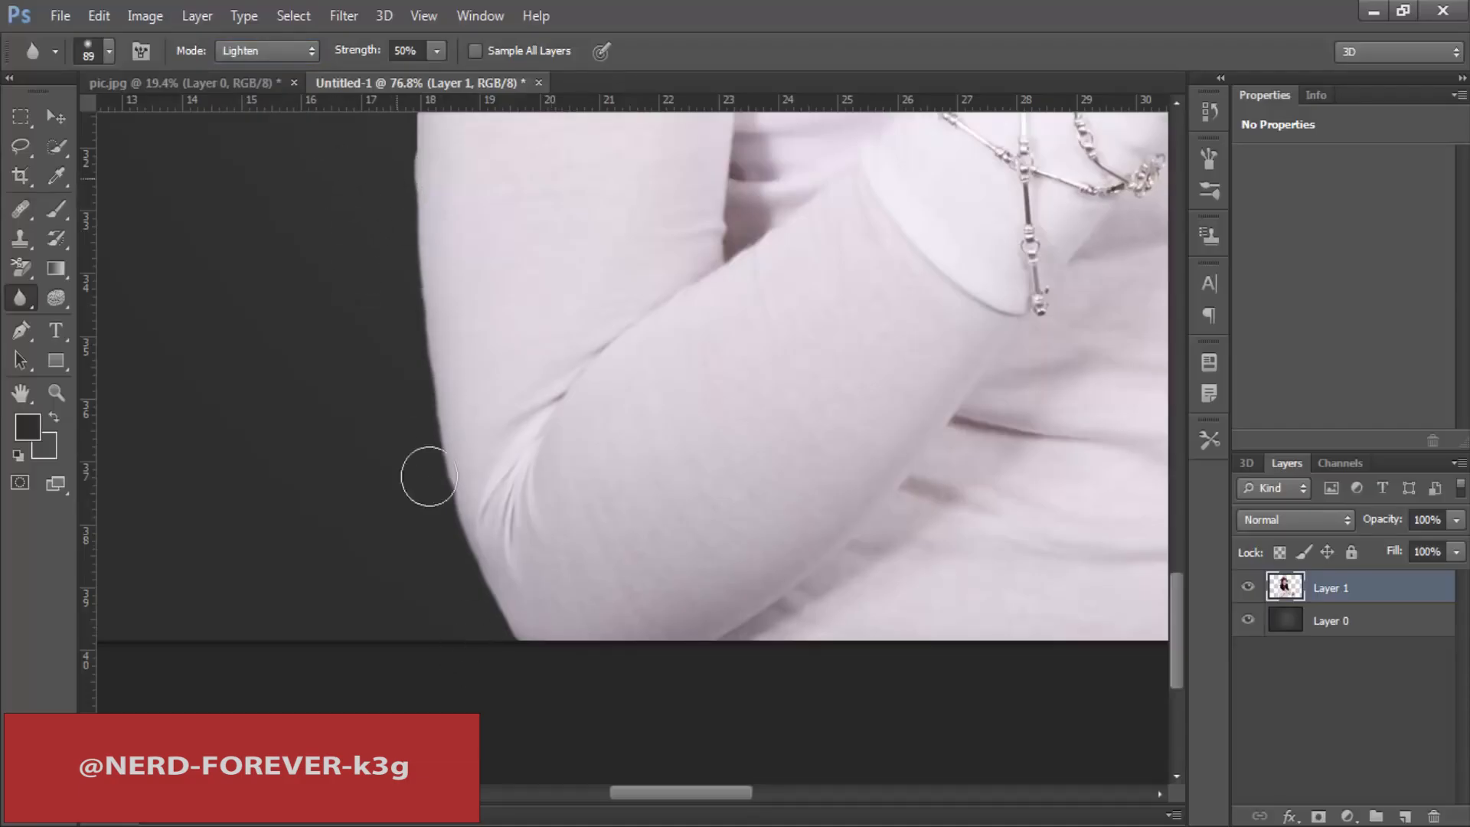
Step: Return the Blur tool's mode to Normal and soften the sleeve's outer edge from the upper arm to the shoulder
{"action": "left_click", "coordinate": [255, 52]}
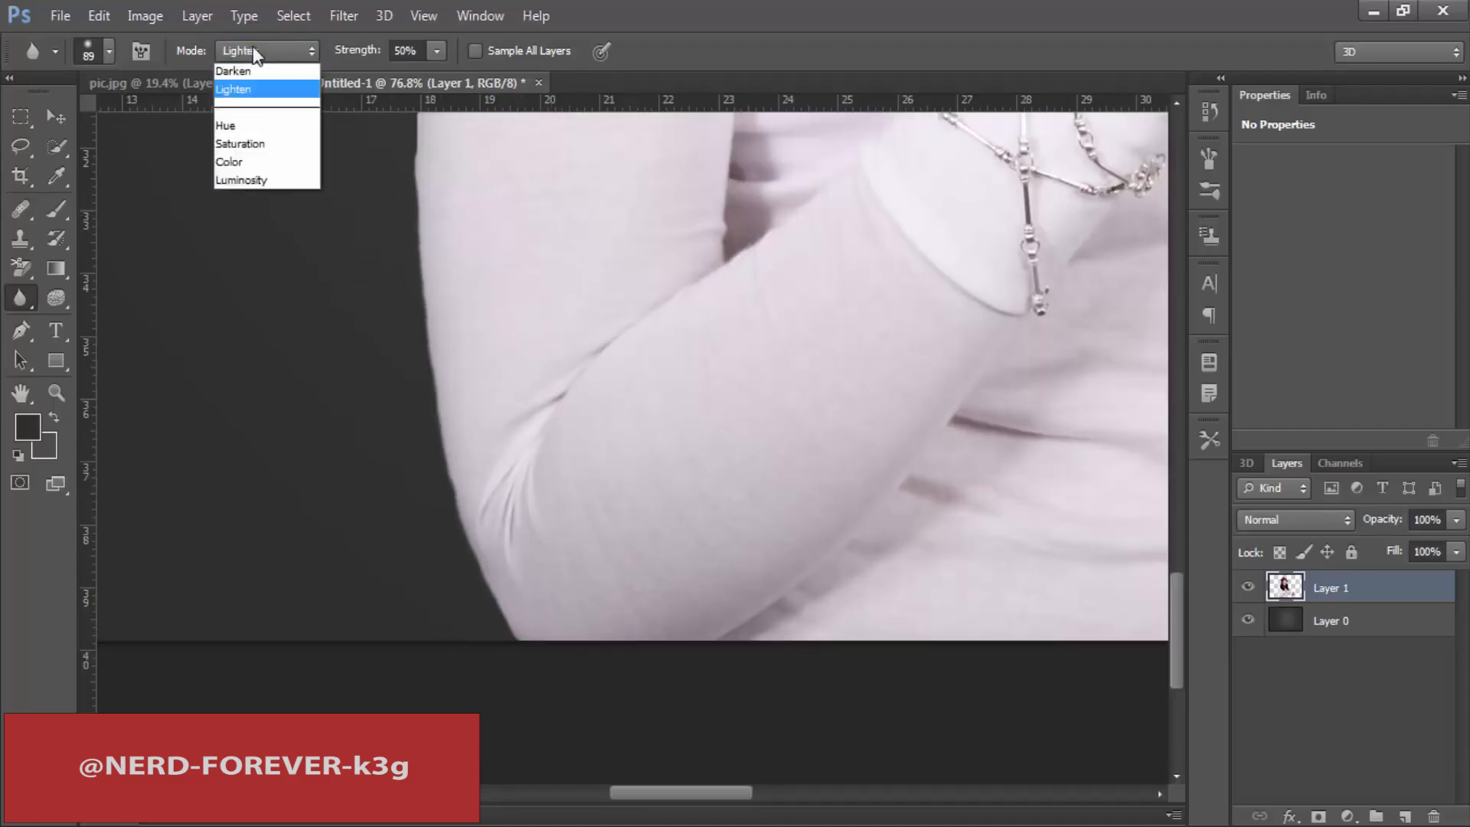
{"action": "left_click", "coordinate": [245, 61]}
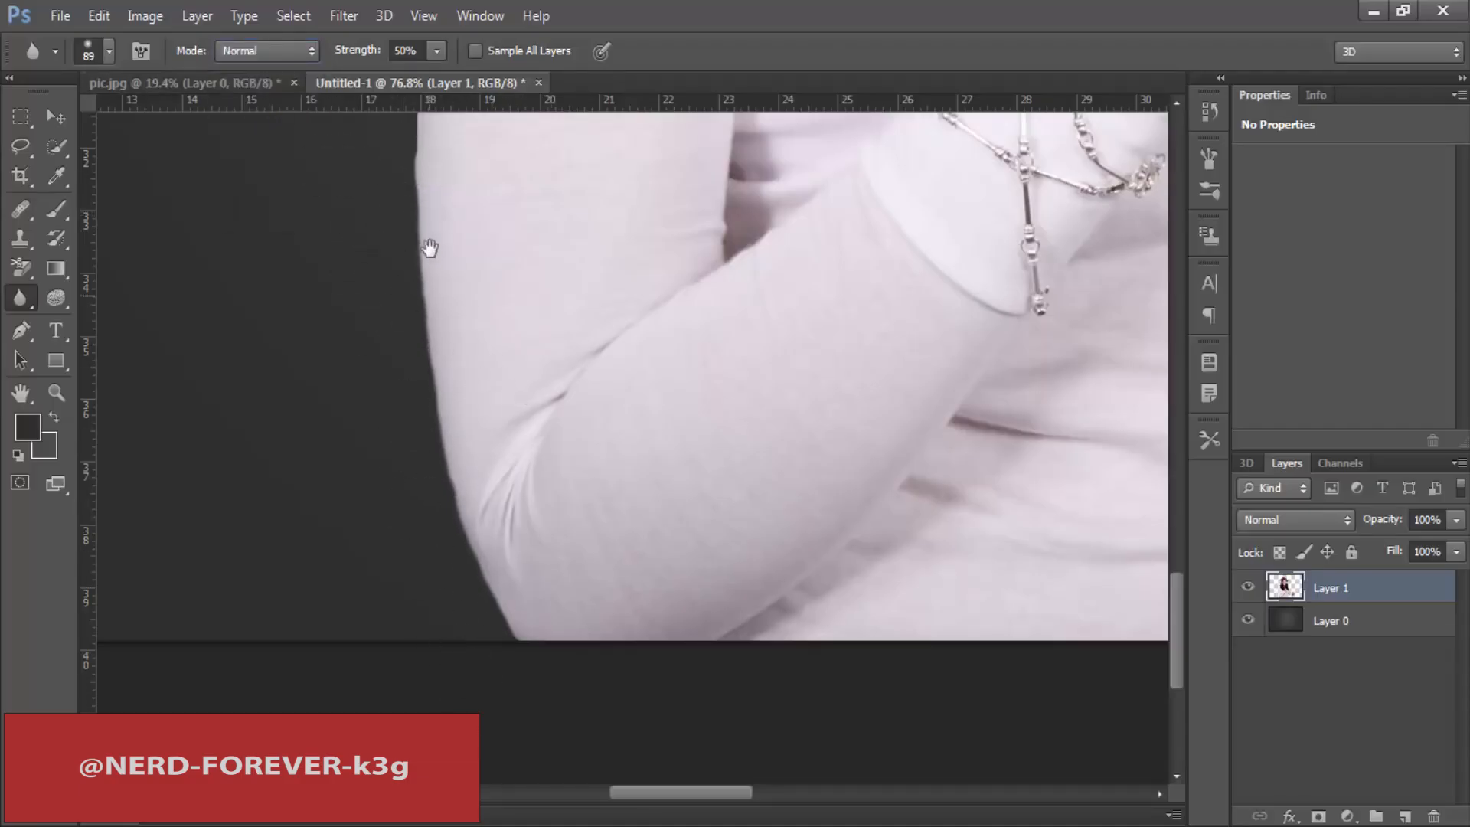
{"action": "left_click_drag", "start_coordinate": [429, 247], "coordinate": [452, 640]}
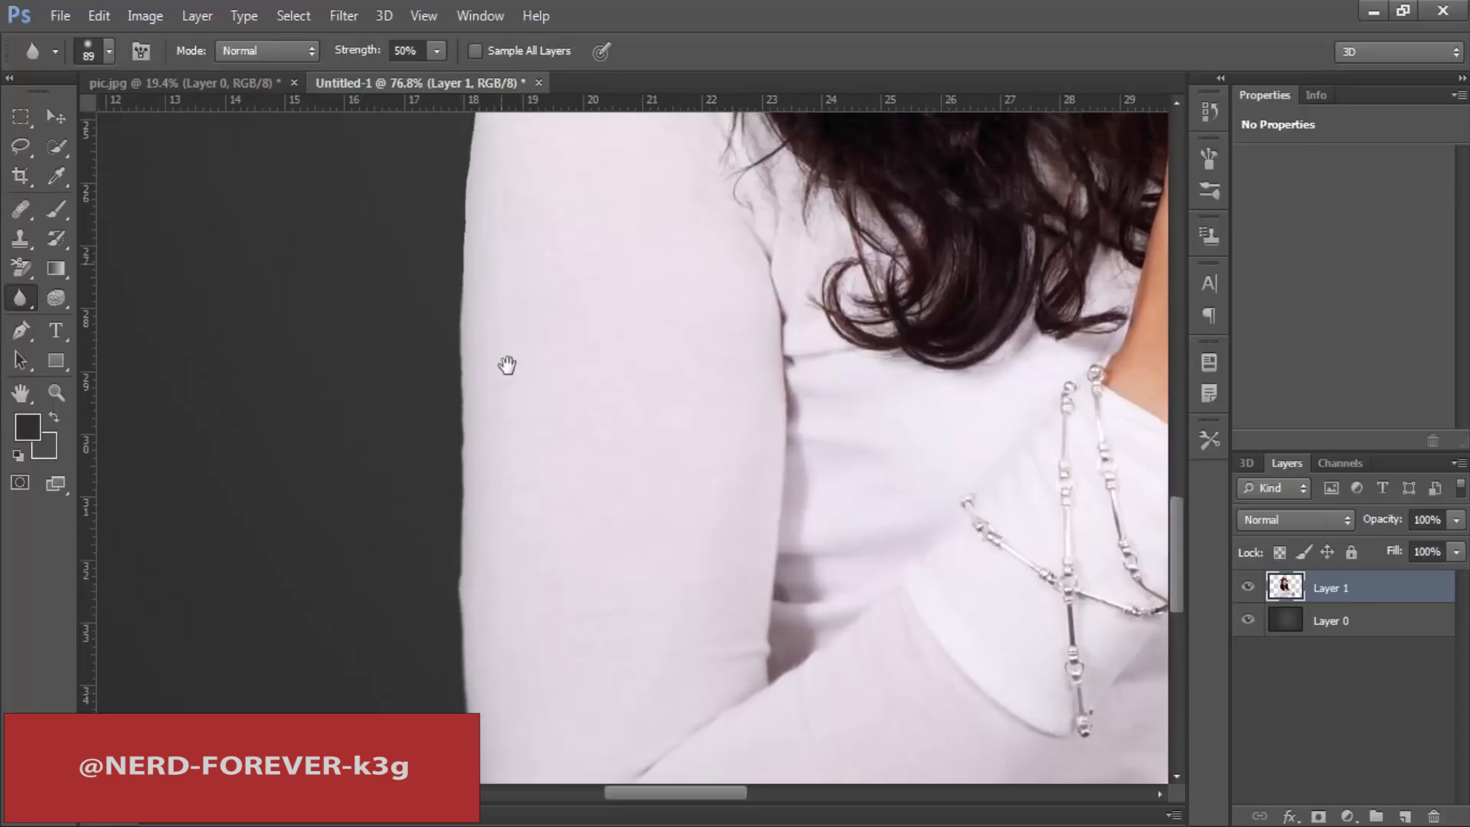
{"action": "mouse_move", "coordinate": [502, 264]}
{"action": "left_mouse_down"}
{"action": "mouse_move", "coordinate": [507, 369]}
{"action": "mouse_move", "coordinate": [574, 380]}
{"action": "mouse_move", "coordinate": [559, 378]}
{"action": "left_mouse_up"}
{"action": "left_click_drag", "start_coordinate": [498, 222], "coordinate": [495, 330]}
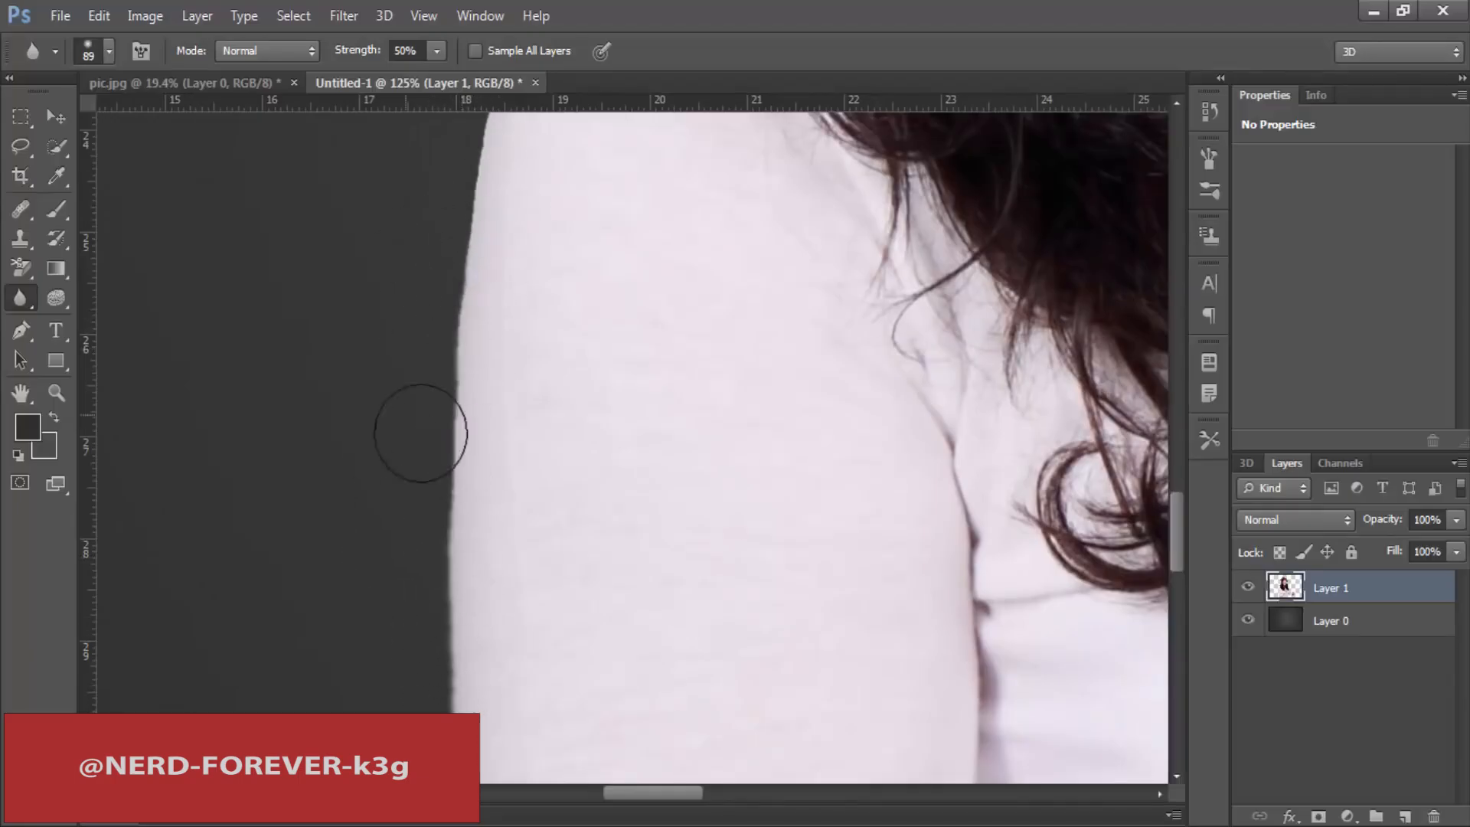
{"action": "left_click_drag", "start_coordinate": [546, 353], "coordinate": [527, 330]}
{"action": "left_click_drag", "start_coordinate": [558, 224], "coordinate": [522, 447]}
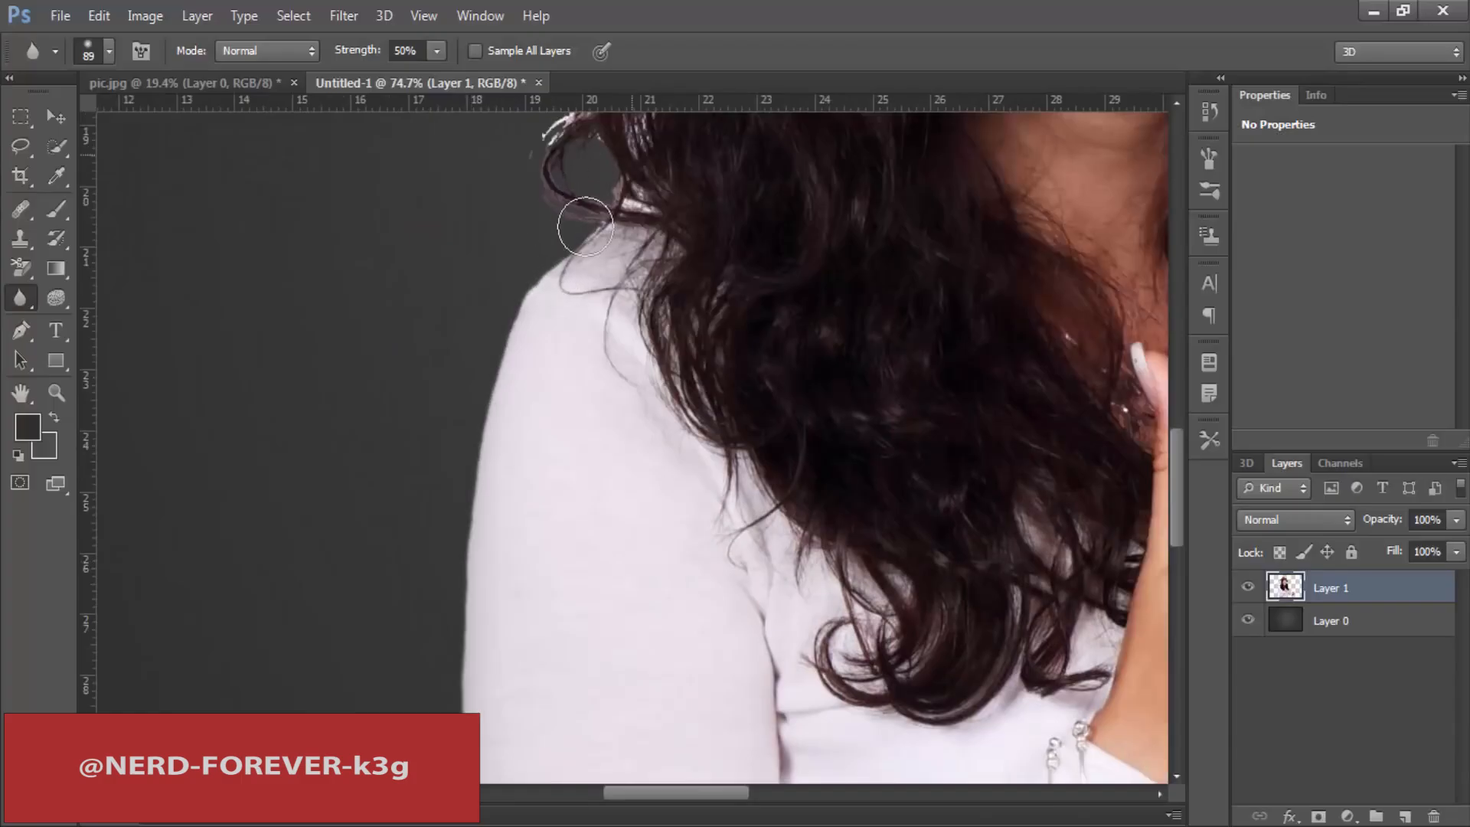
Step: Blur the outline of the hair above the bent arm's shoulder and the outer edge of the brown hat
{"action": "left_click_drag", "start_coordinate": [583, 165], "coordinate": [532, 470]}
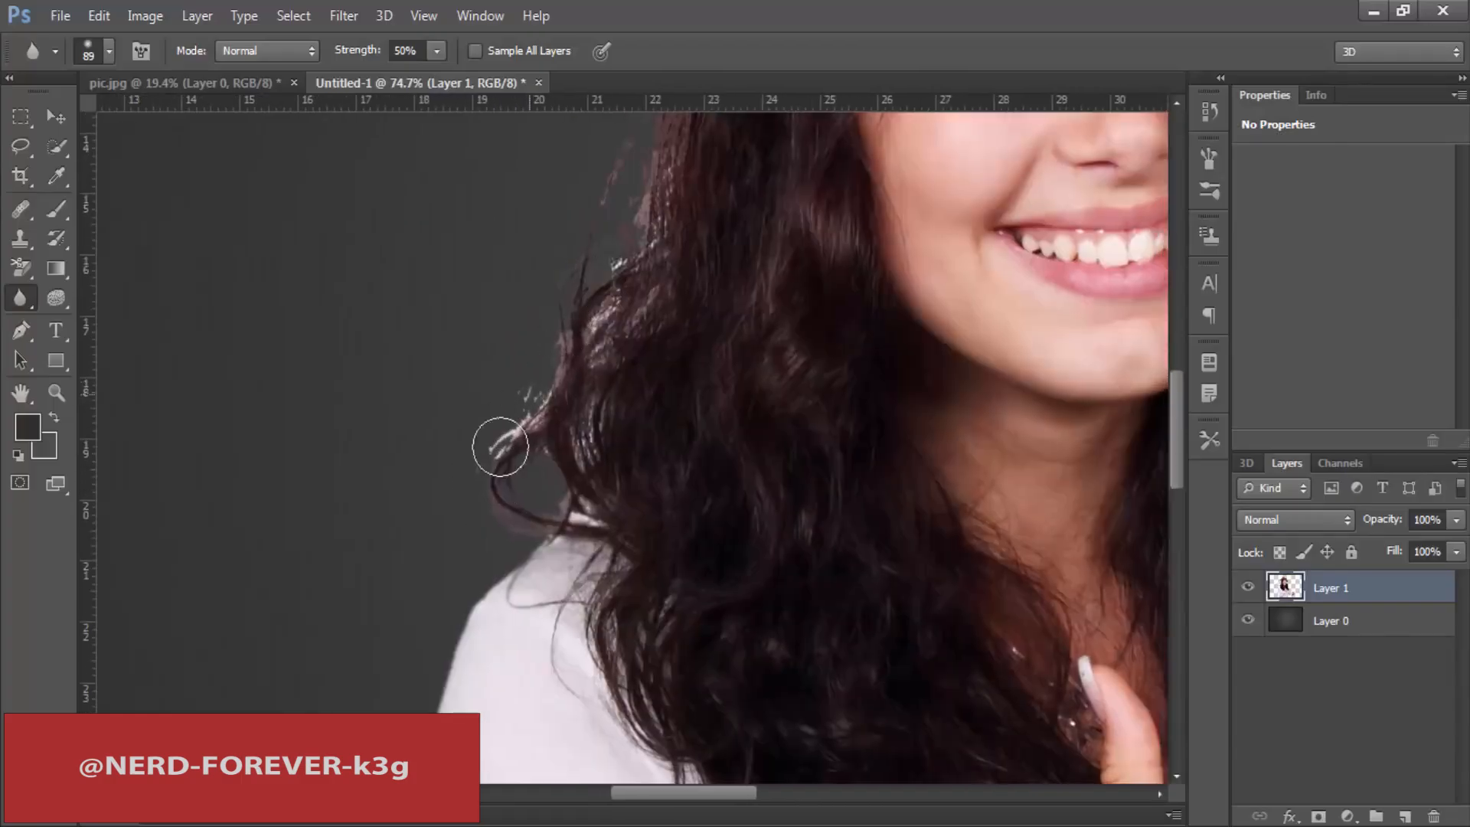
{"action": "left_click_drag", "start_coordinate": [583, 388], "coordinate": [544, 584]}
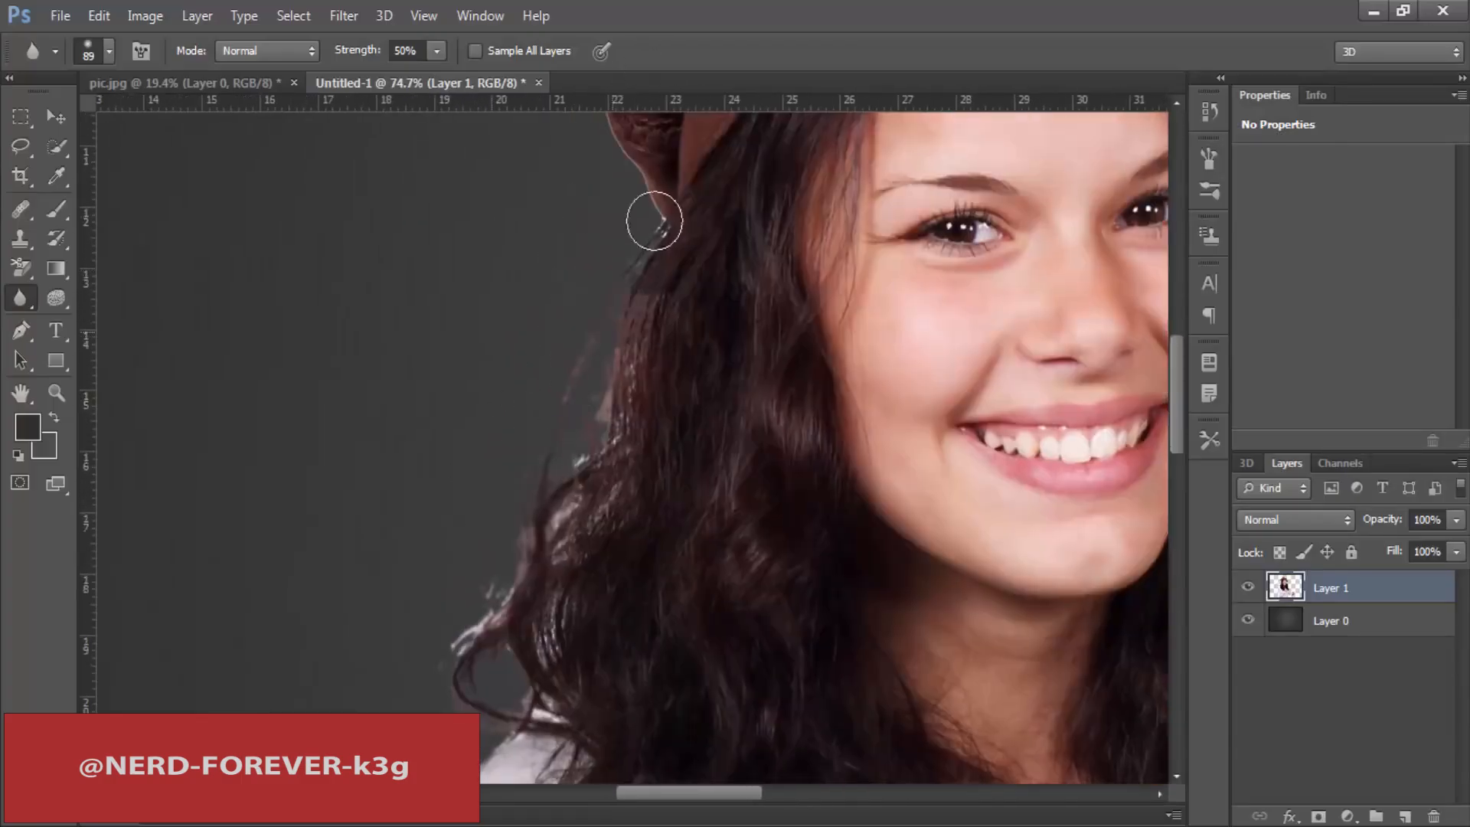
{"action": "left_click_drag", "start_coordinate": [615, 161], "coordinate": [594, 414]}
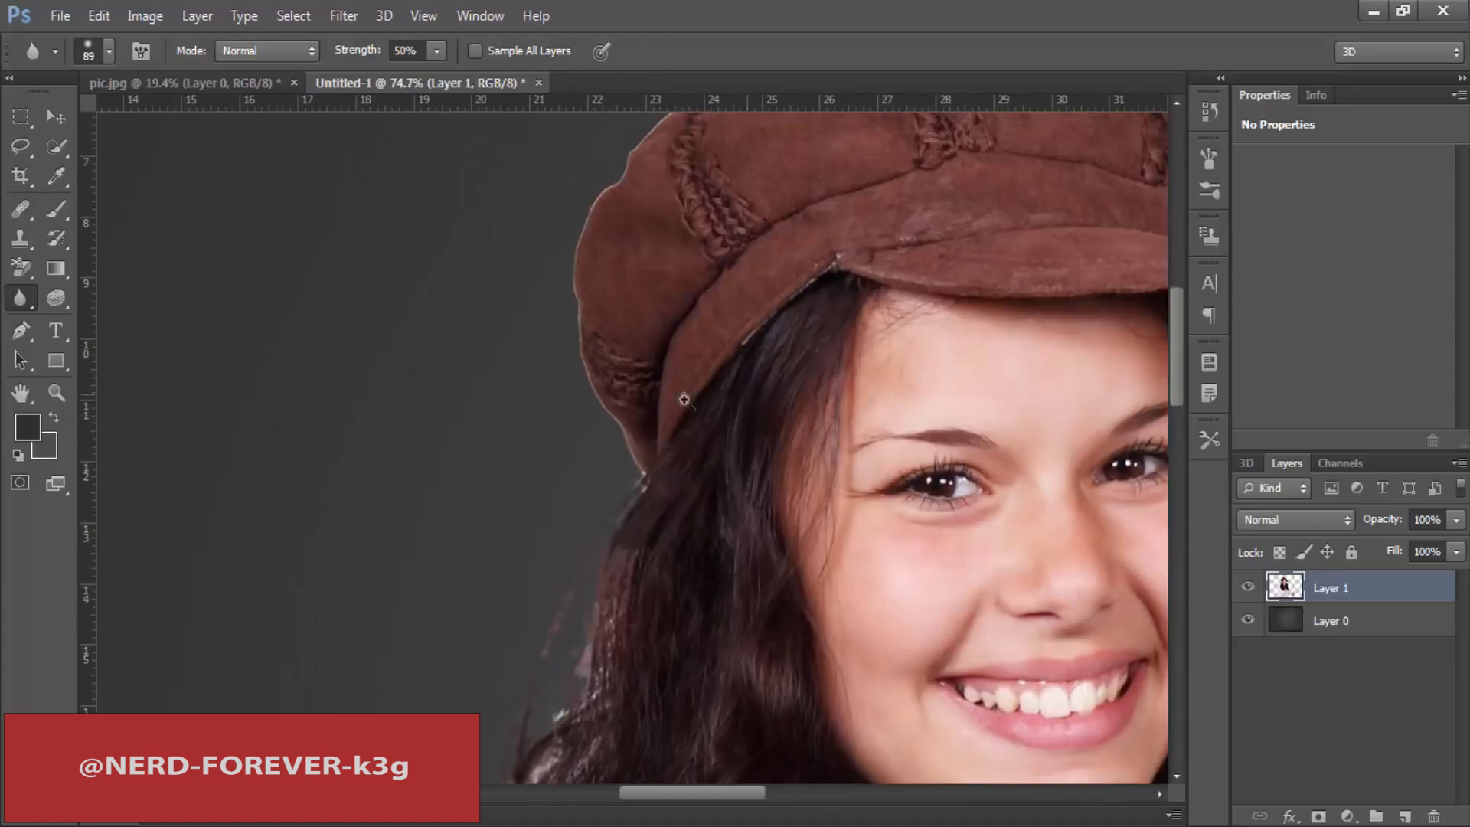
{"action": "key", "text": "ctrl+0"}
{"action": "left_click_drag", "start_coordinate": [491, 256], "coordinate": [563, 227]}
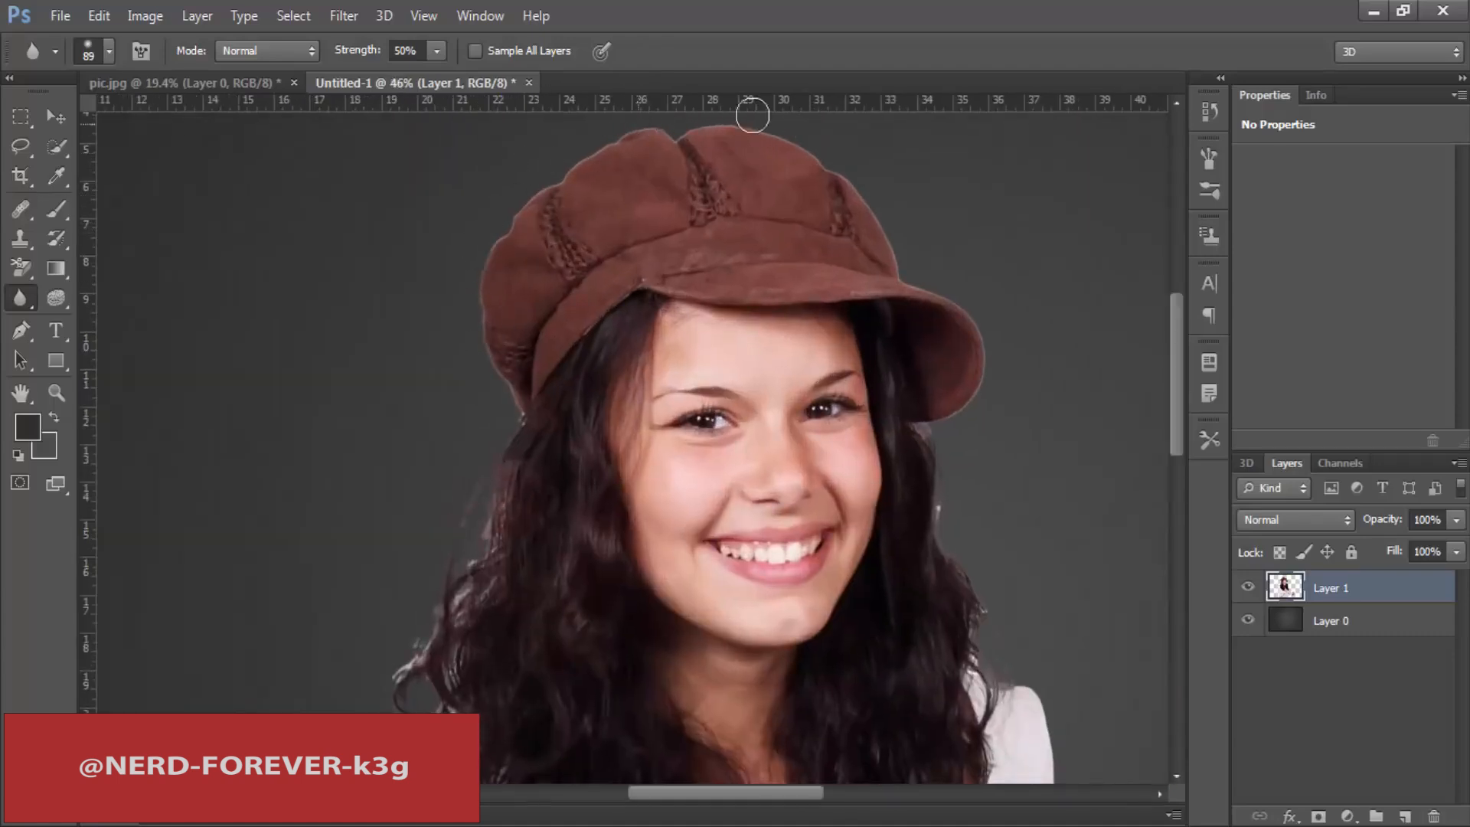
{"action": "left_click_drag", "start_coordinate": [753, 104], "coordinate": [846, 162]}
{"action": "key", "text": "ctrl+alt+z"}
Step: Blur the woman's other side along the hair, shoulder, outstretched arm and hand, and the lower torso edge
{"action": "mouse_move", "coordinate": [957, 519]}
{"action": "left_mouse_down"}
{"action": "mouse_move", "coordinate": [682, 335]}
{"action": "mouse_move", "coordinate": [617, 191]}
{"action": "mouse_move", "coordinate": [562, 163]}
{"action": "left_mouse_up"}
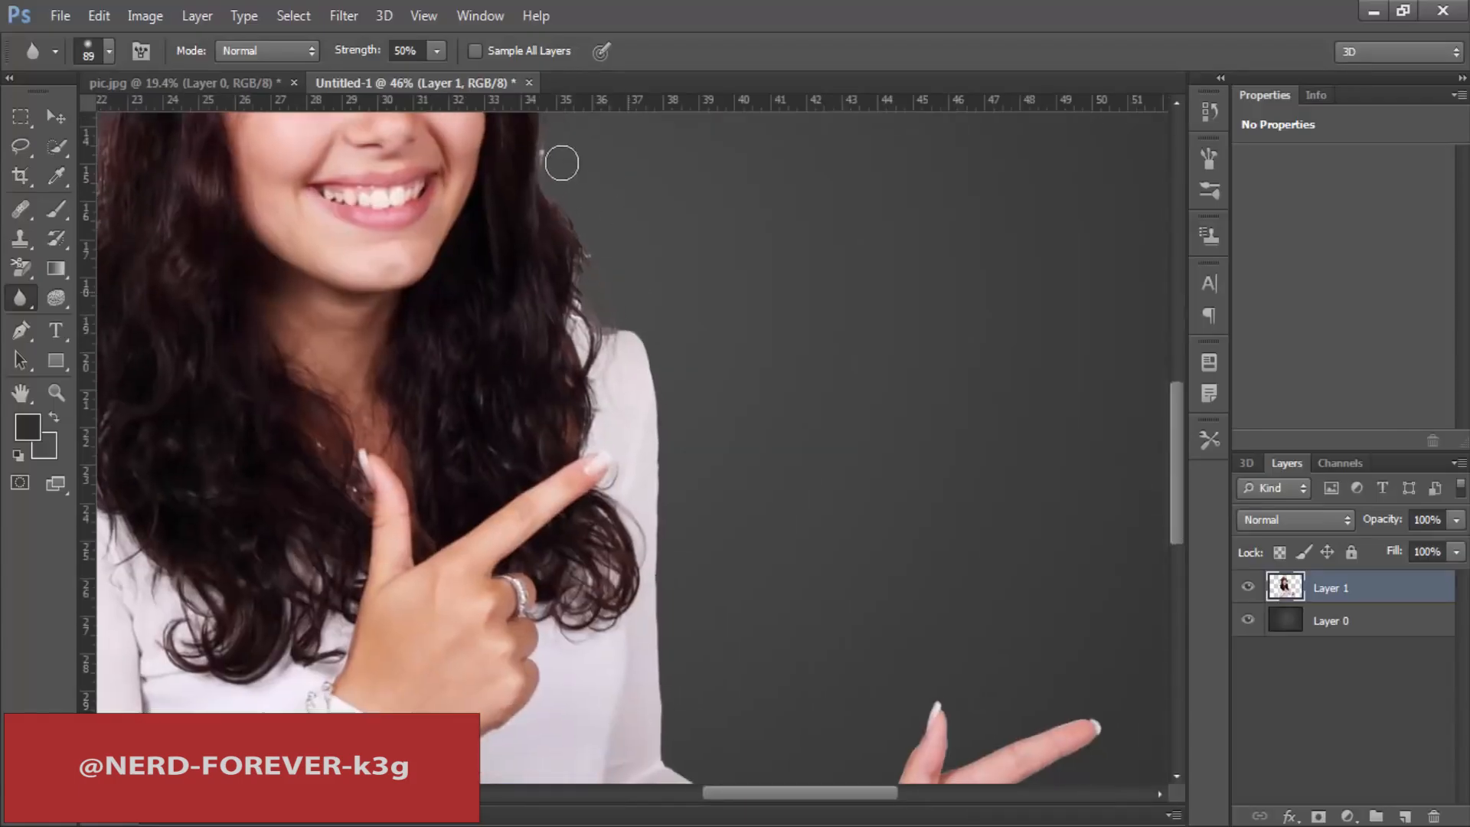
{"action": "left_click_drag", "start_coordinate": [629, 509], "coordinate": [628, 385]}
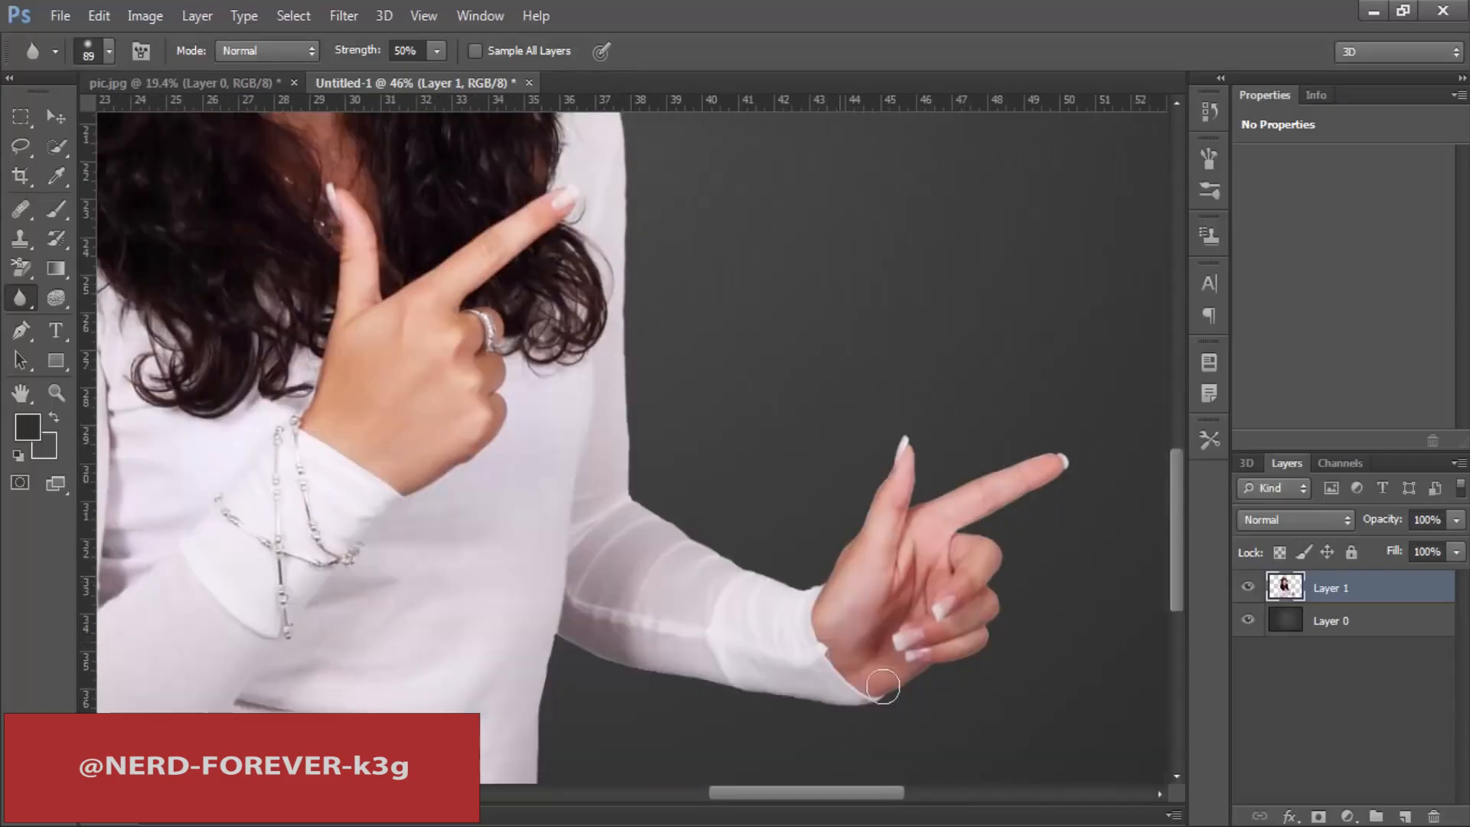
{"action": "left_click_drag", "start_coordinate": [589, 418], "coordinate": [596, 162]}
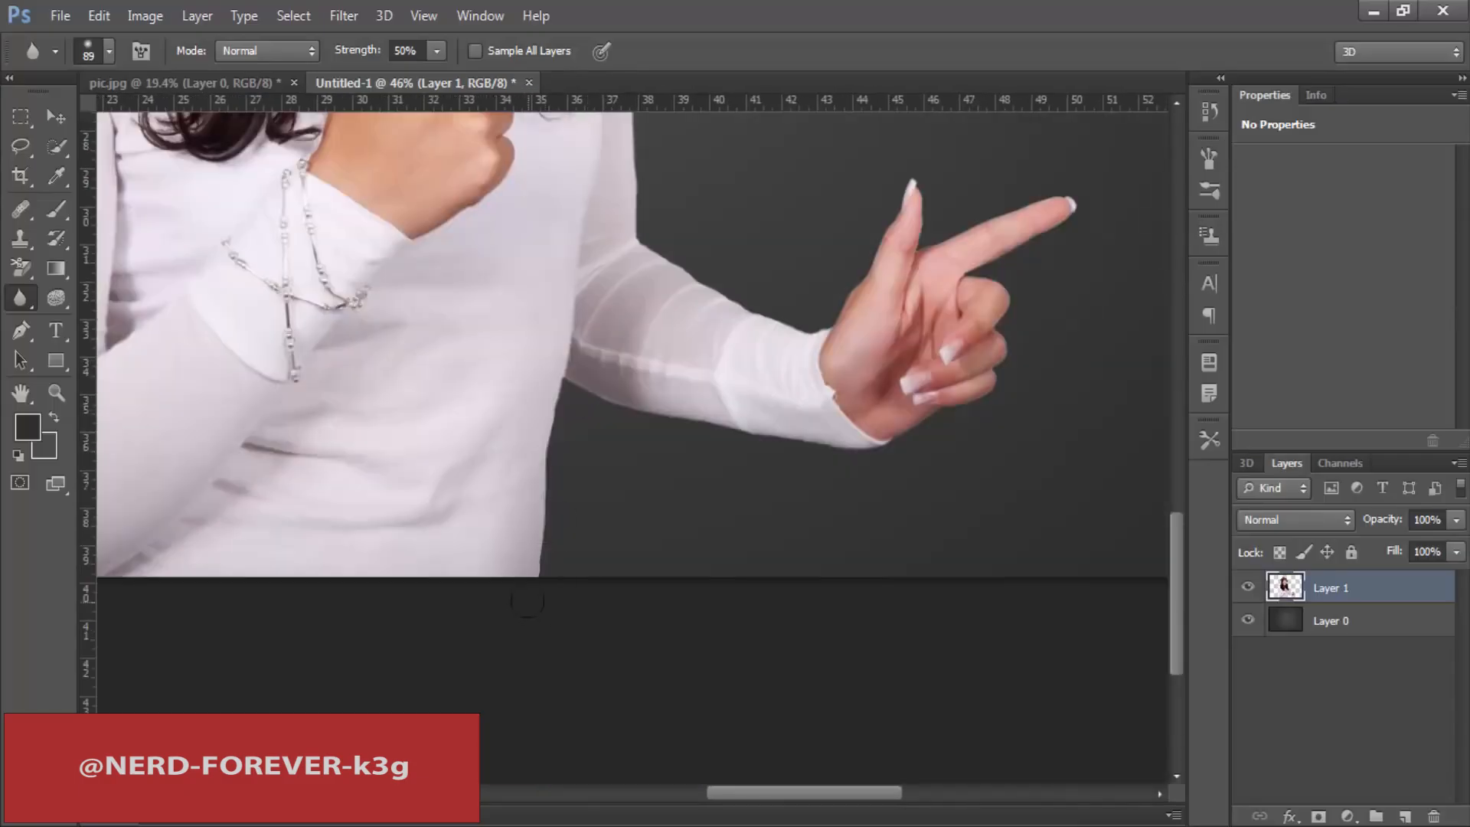
Step: Compare the whole image at the earliest and latest Blur Tool history states, ending on the latest one
{"action": "key", "text": "ctrl+0"}
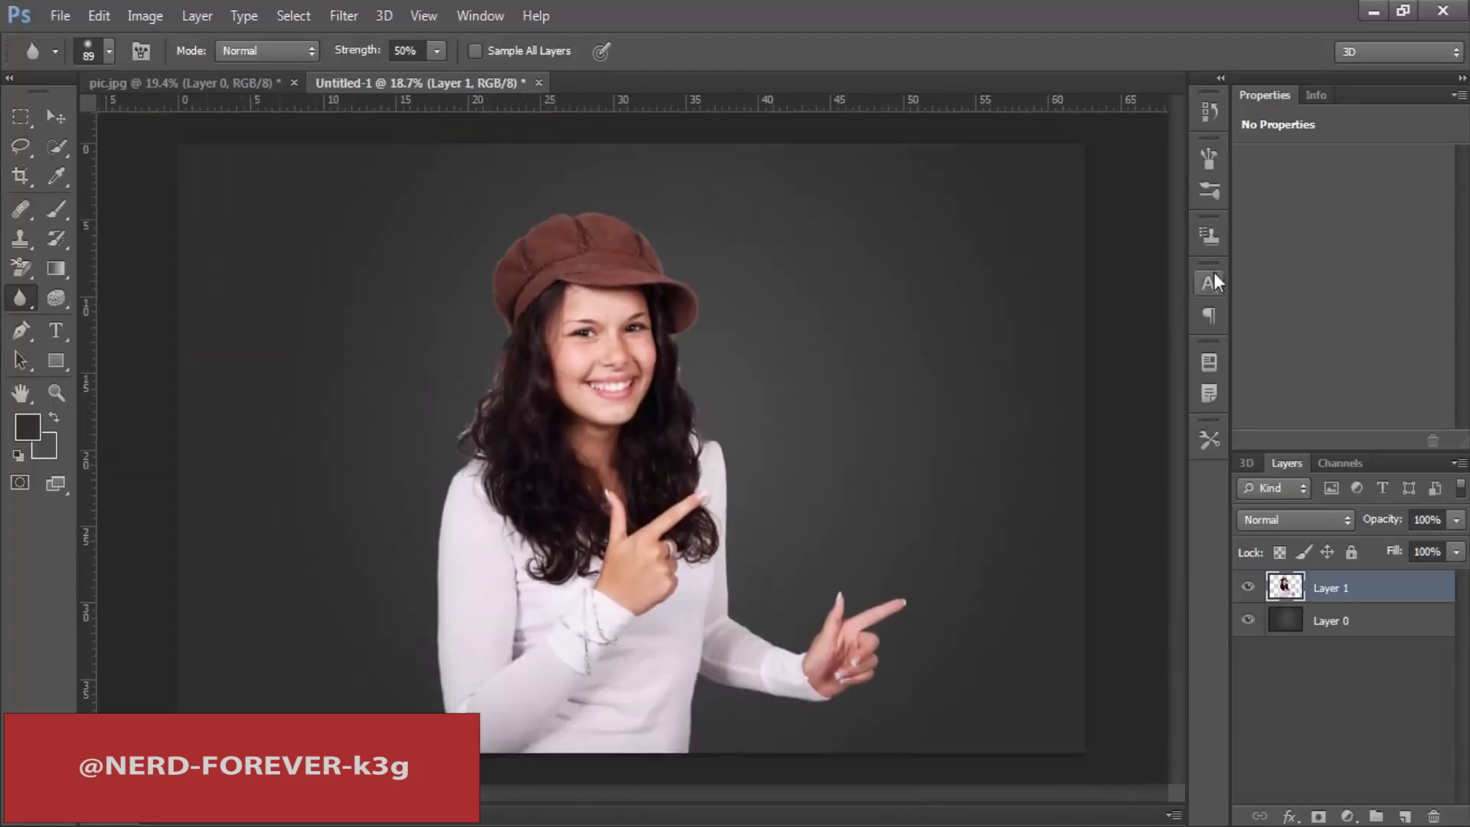
{"action": "left_click", "coordinate": [1208, 158]}
{"action": "left_click", "coordinate": [1055, 170]}
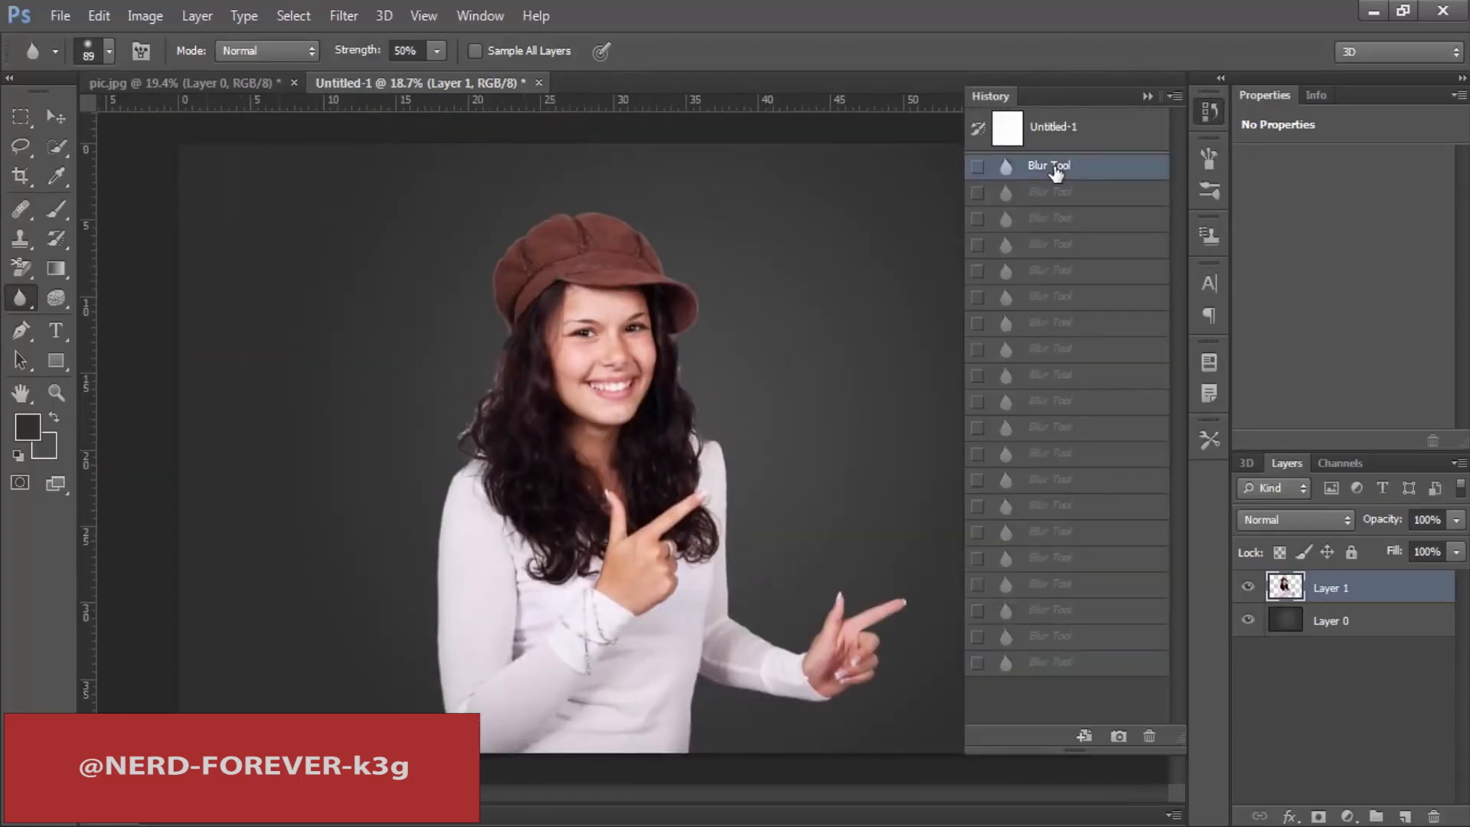
{"action": "left_click", "coordinate": [1055, 661]}
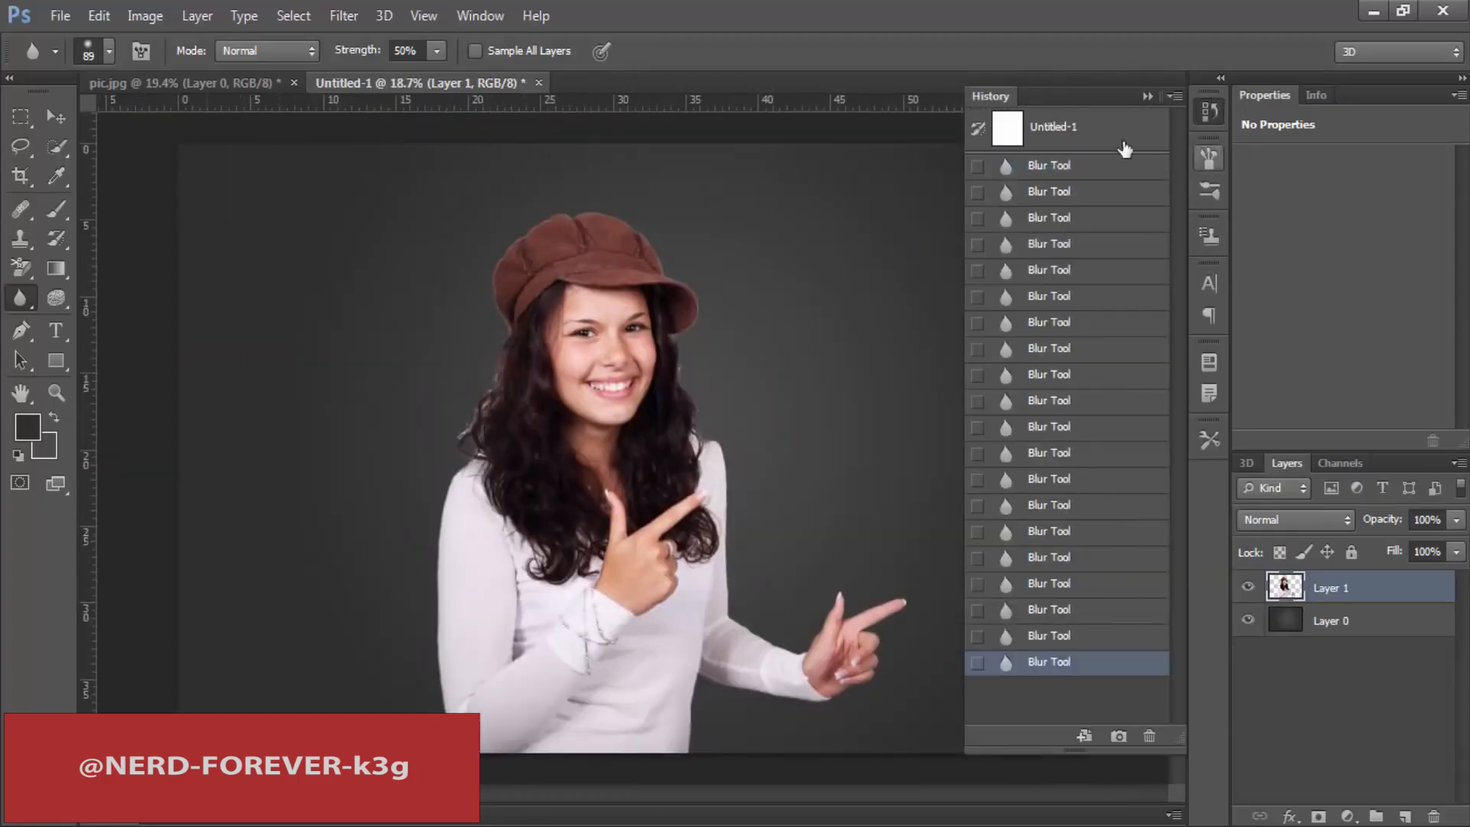
Step: Close the history list, check the softened sleeve edge up close, and enlarge the Blur brush to 172 px
{"action": "left_click", "coordinate": [1216, 115]}
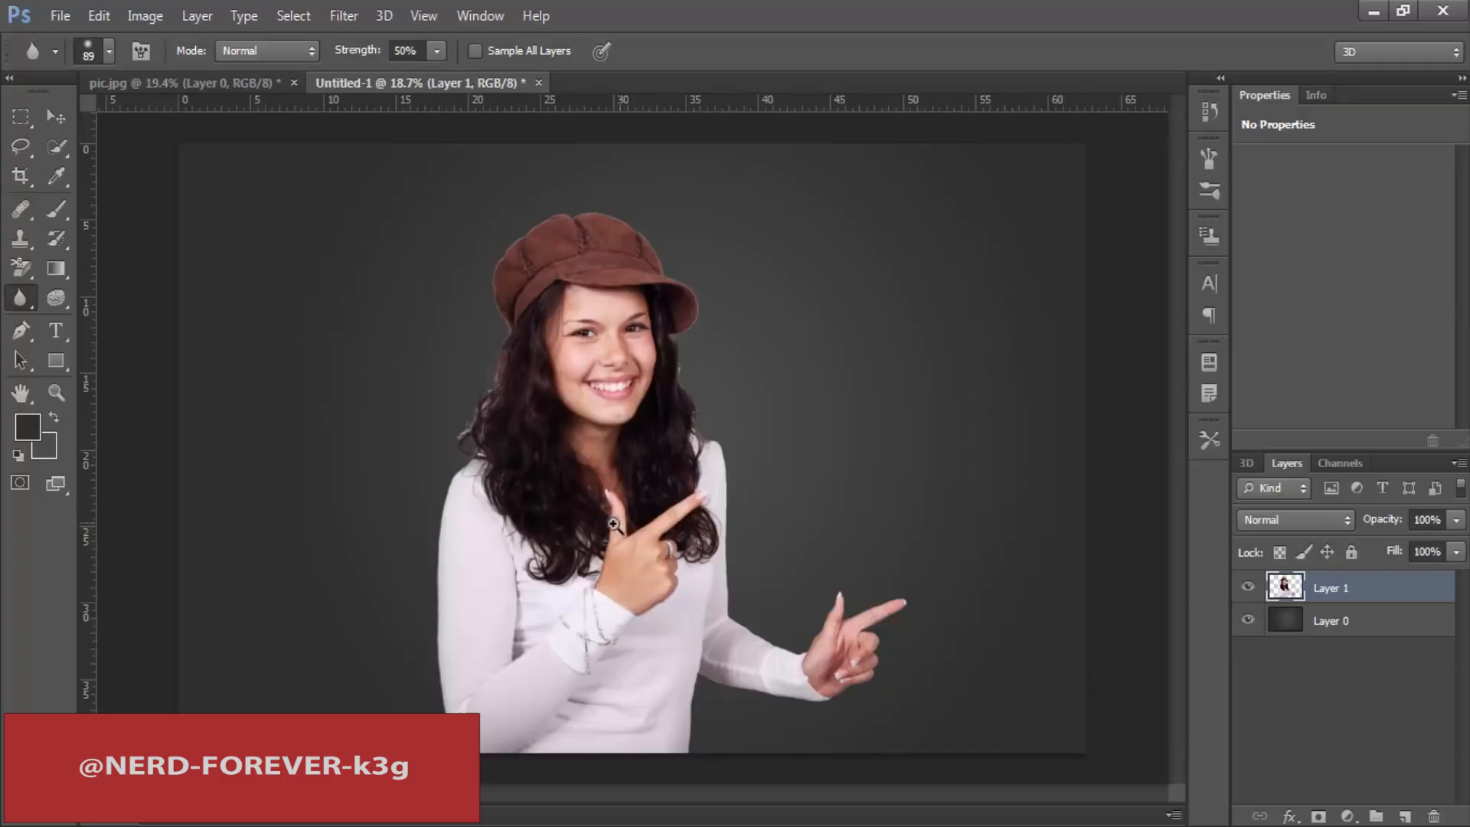
{"action": "mouse_move", "coordinate": [613, 523]}
{"action": "left_mouse_down"}
{"action": "mouse_move", "coordinate": [709, 488]}
{"action": "mouse_move", "coordinate": [613, 528]}
{"action": "left_mouse_up"}
{"action": "left_click_drag", "start_coordinate": [432, 485], "coordinate": [835, 568]}
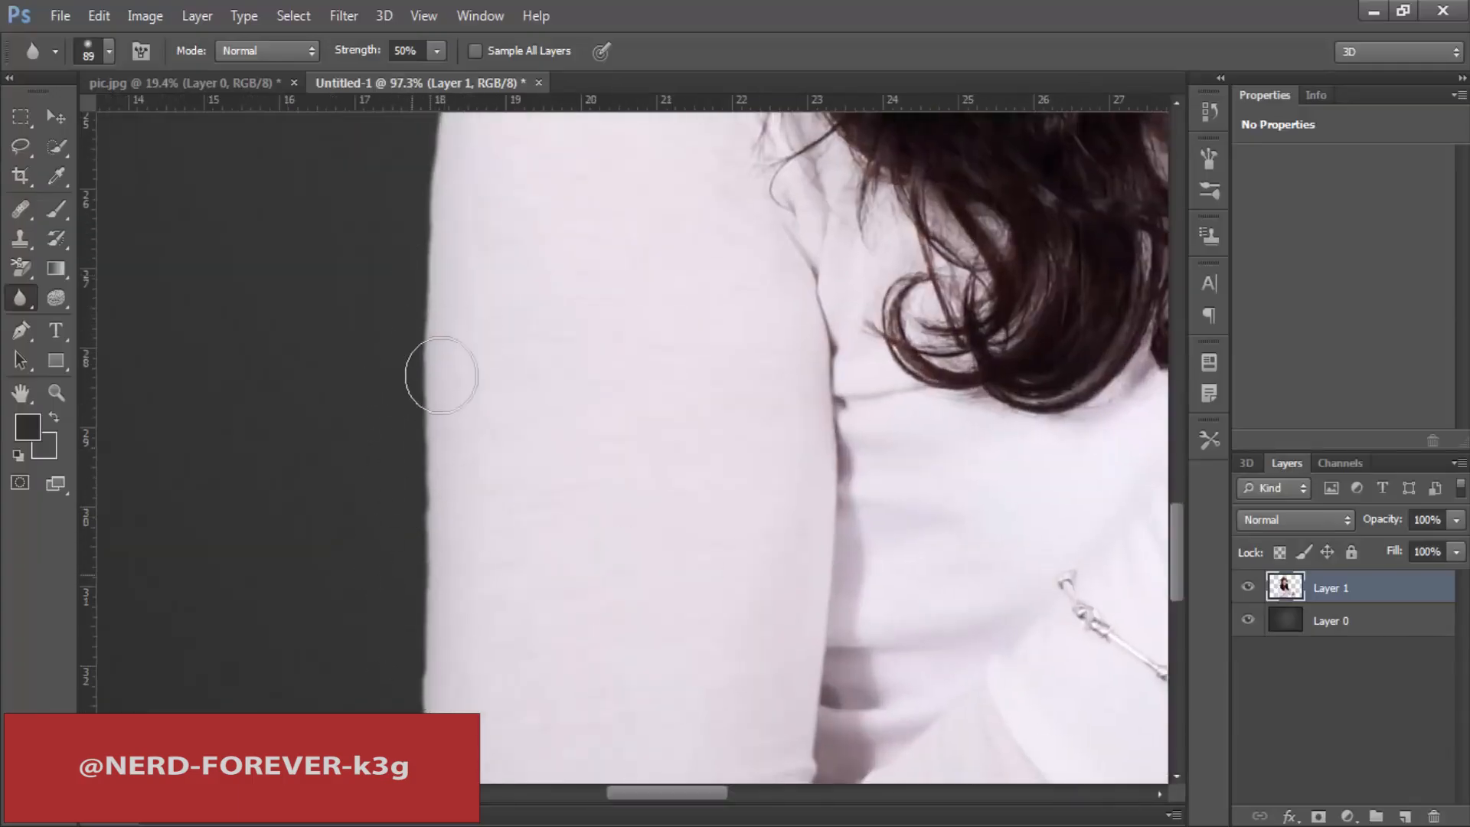
{"action": "left_click_drag", "start_coordinate": [804, 419], "coordinate": [459, 765]}
{"action": "left_click_drag", "start_coordinate": [562, 453], "coordinate": [593, 454]}
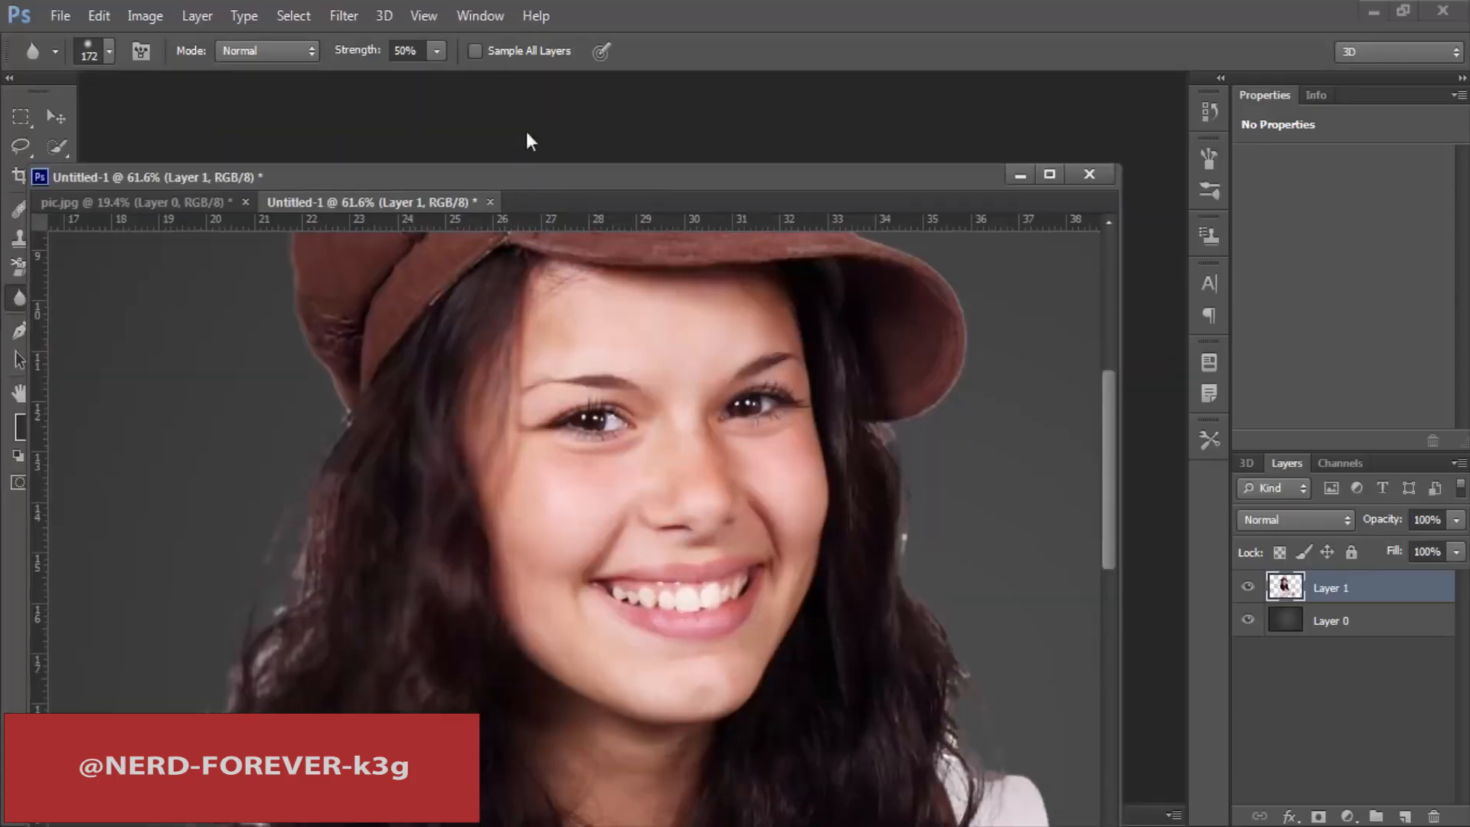
{"action": "left_click_drag", "start_coordinate": [528, 142], "coordinate": [510, 75]}
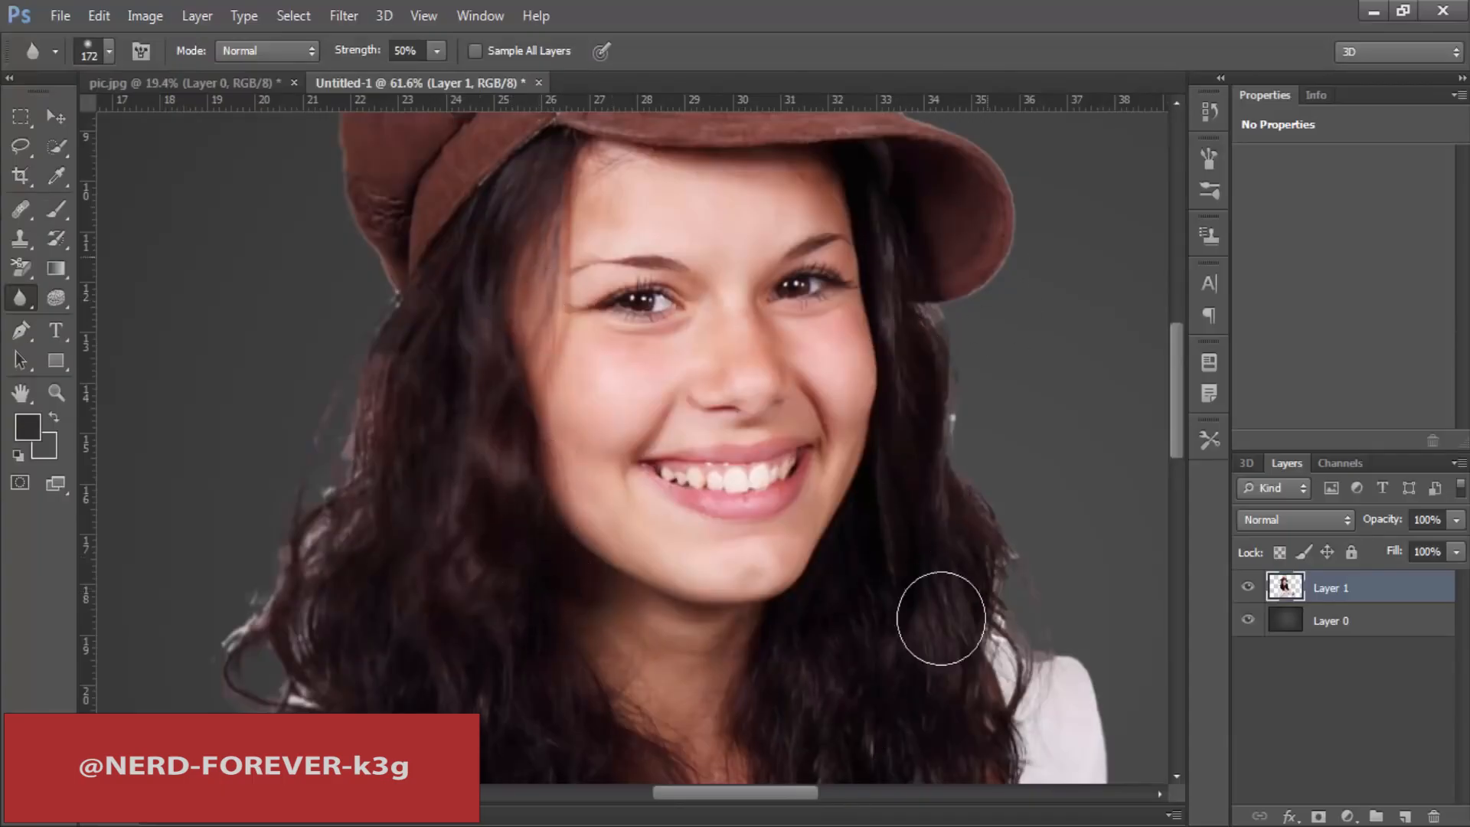
Step: Raise the Blur tool's strength to 100% and soften the hat's edge and seam above the hair
{"action": "scroll", "coordinate": [446, 446], "scroll_direction": "up", "scroll_amount": 3}
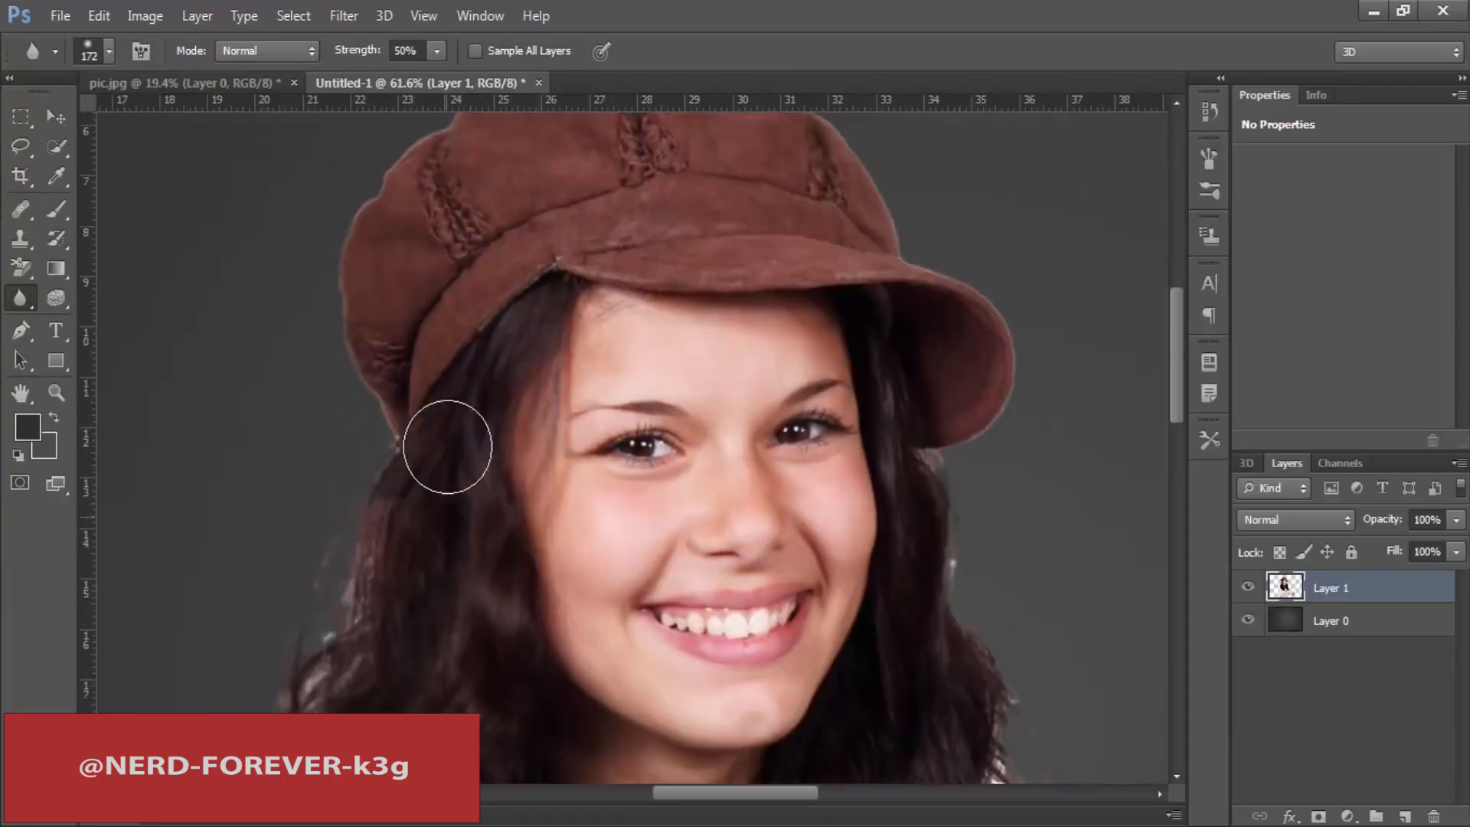
{"action": "scroll", "coordinate": [448, 446], "scroll_direction": "up", "scroll_amount": 1}
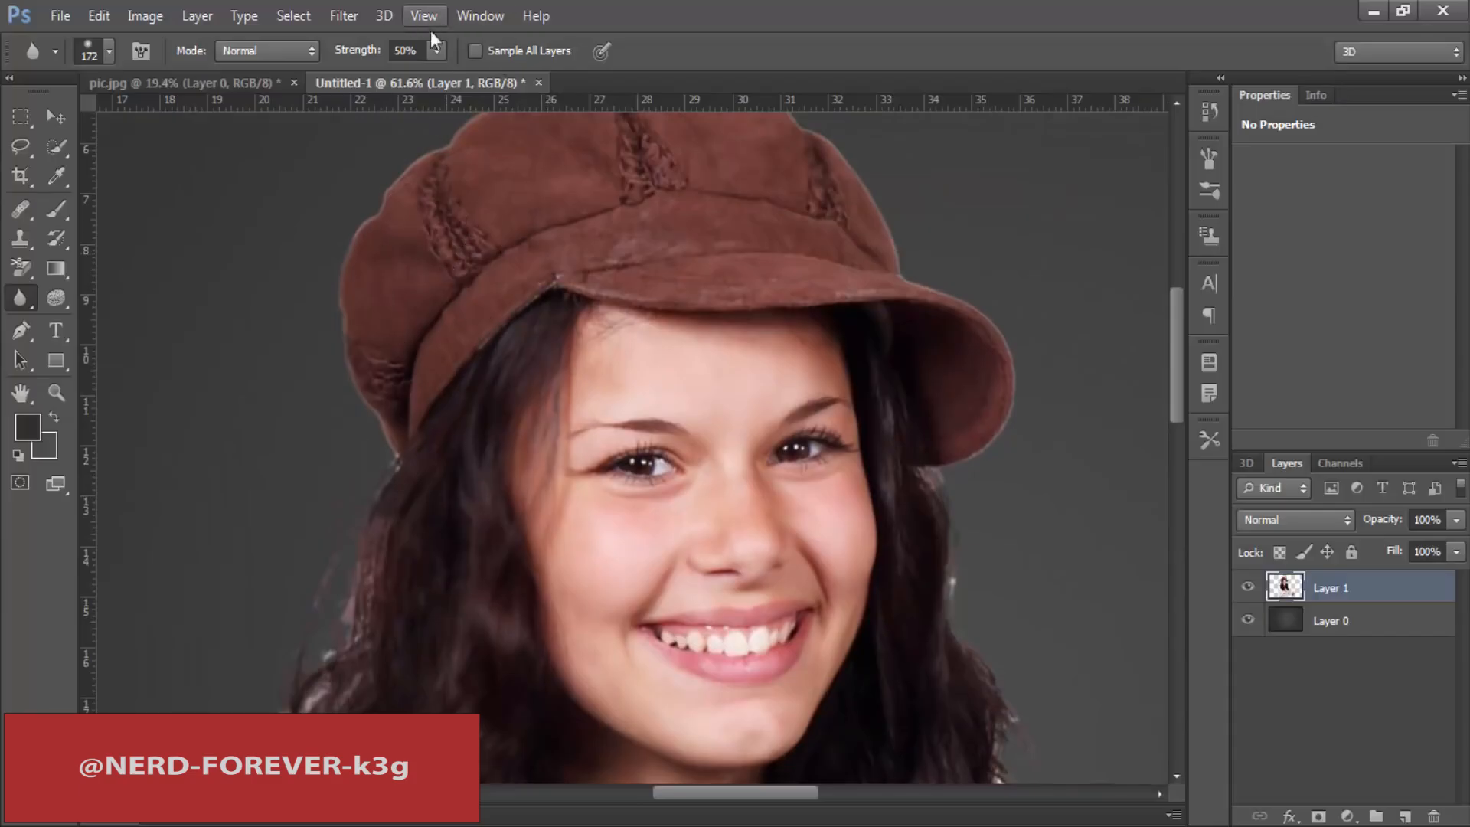
{"action": "left_click_drag", "start_coordinate": [476, 68], "coordinate": [494, 70]}
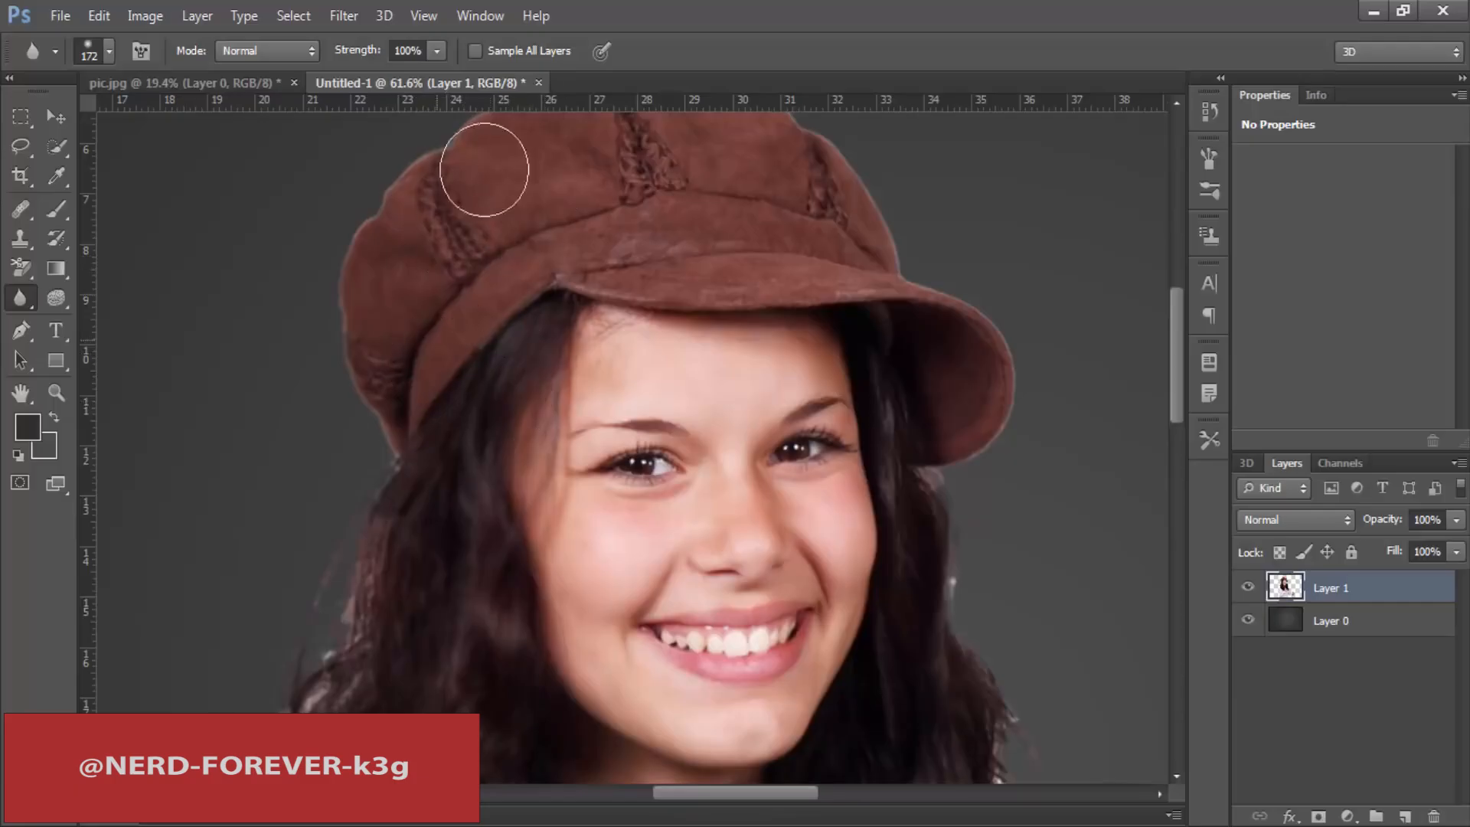
{"action": "scroll", "coordinate": [490, 414], "scroll_direction": "down", "scroll_amount": 2}
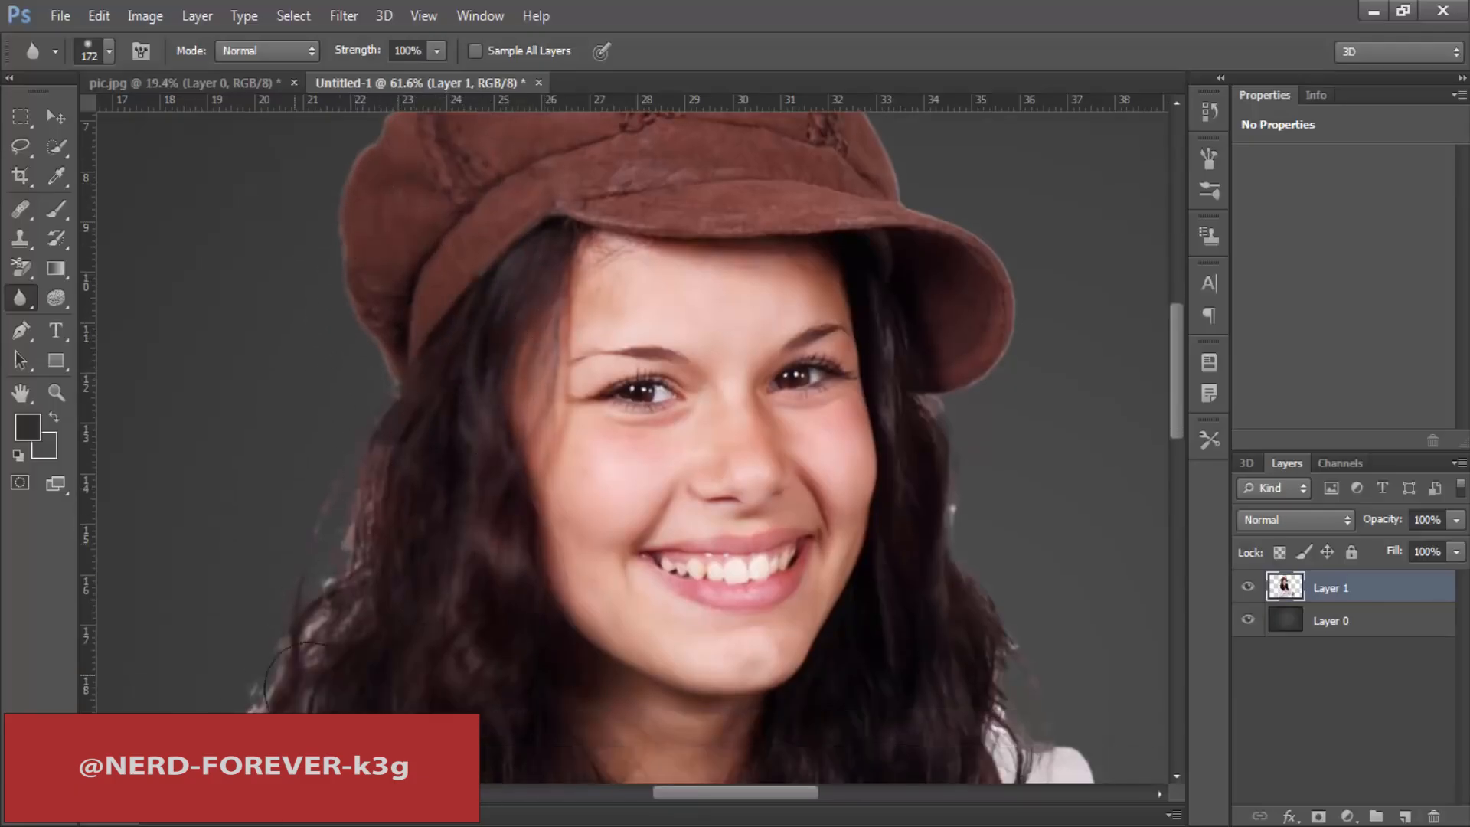
{"action": "scroll", "coordinate": [460, 418], "scroll_direction": "down", "scroll_amount": 6}
Step: Set the Blur tool's mode to Darken and brush along the outer edge of the hair and hat
{"action": "left_click", "coordinate": [282, 49]}
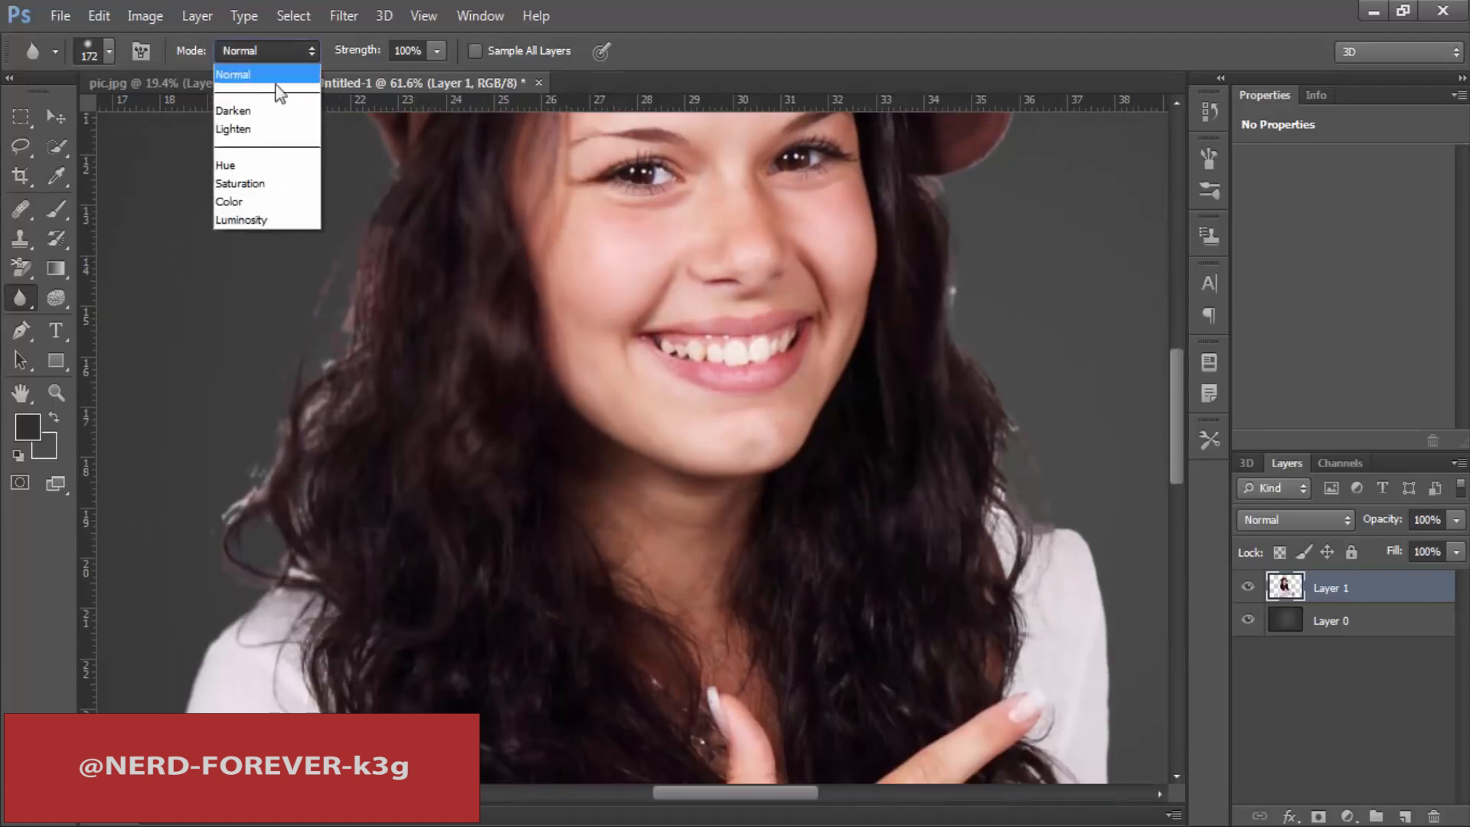
{"action": "left_click", "coordinate": [245, 110]}
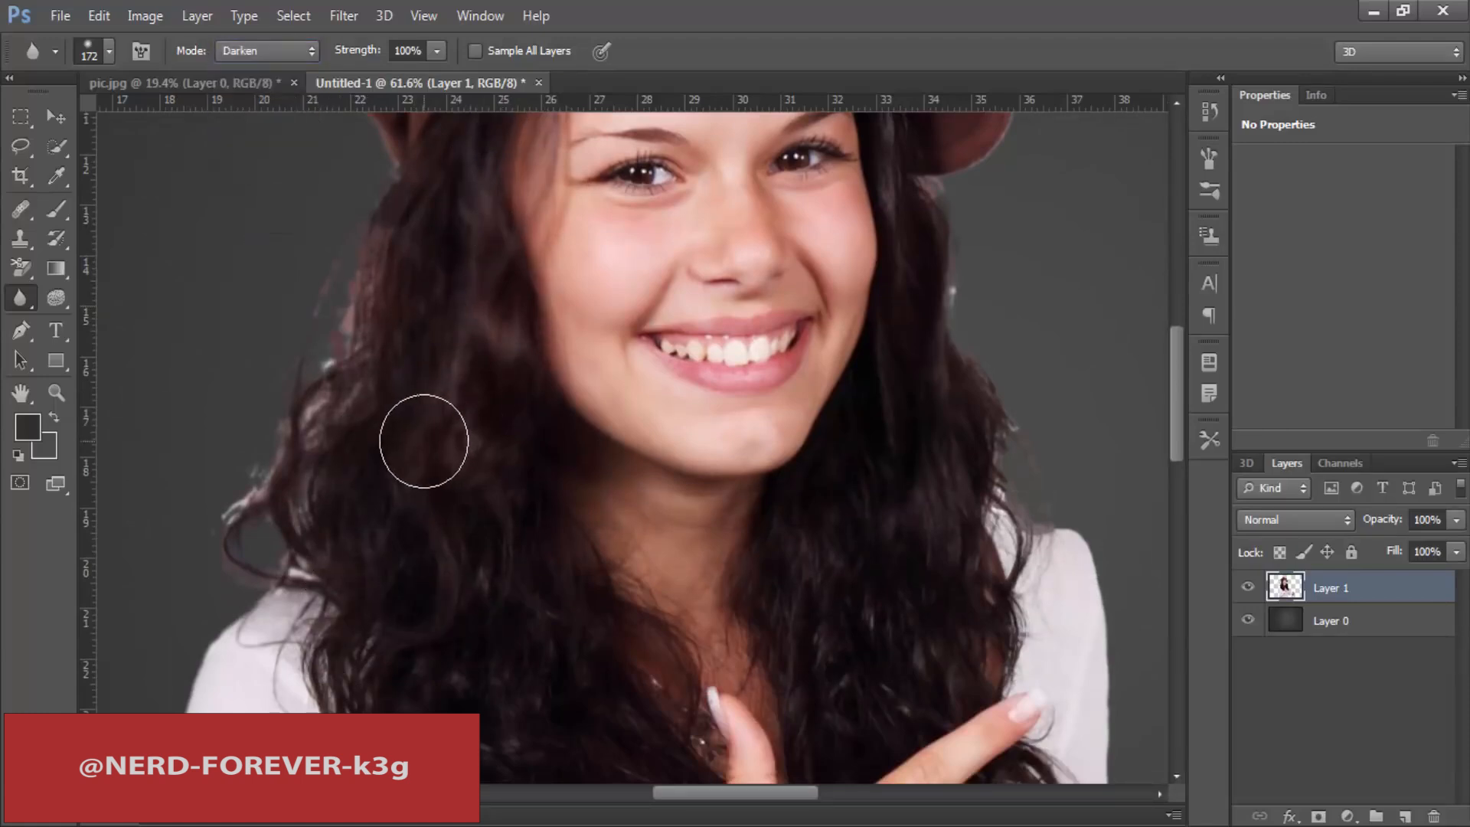
{"action": "scroll", "coordinate": [424, 436], "scroll_direction": "up", "scroll_amount": 7}
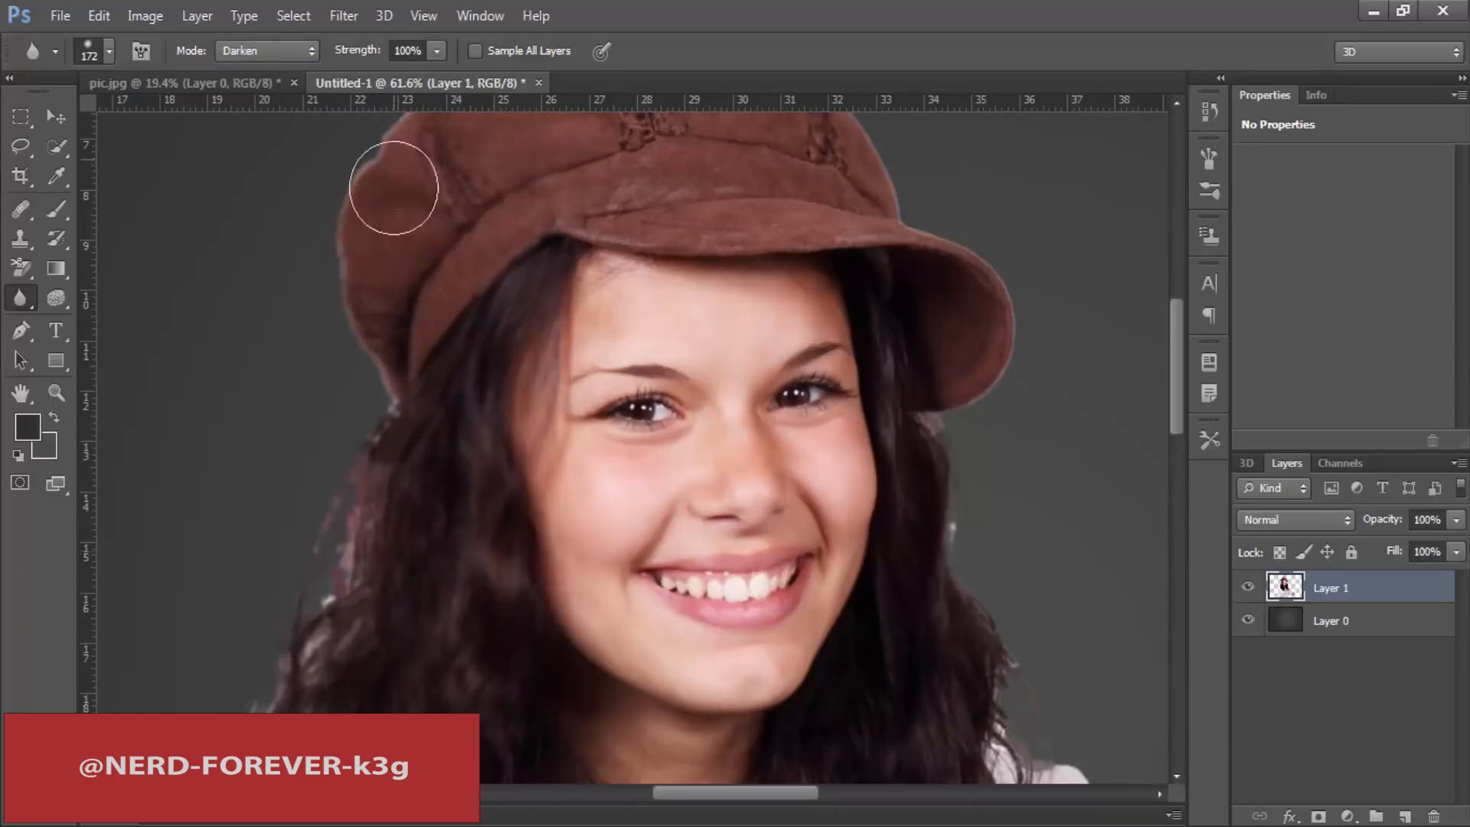
Step: Try the Lighten and Hue modes of the Blur tool at the hat's edge, then restore Normal mode
{"action": "left_click", "coordinate": [268, 51]}
{"action": "left_click", "coordinate": [237, 128]}
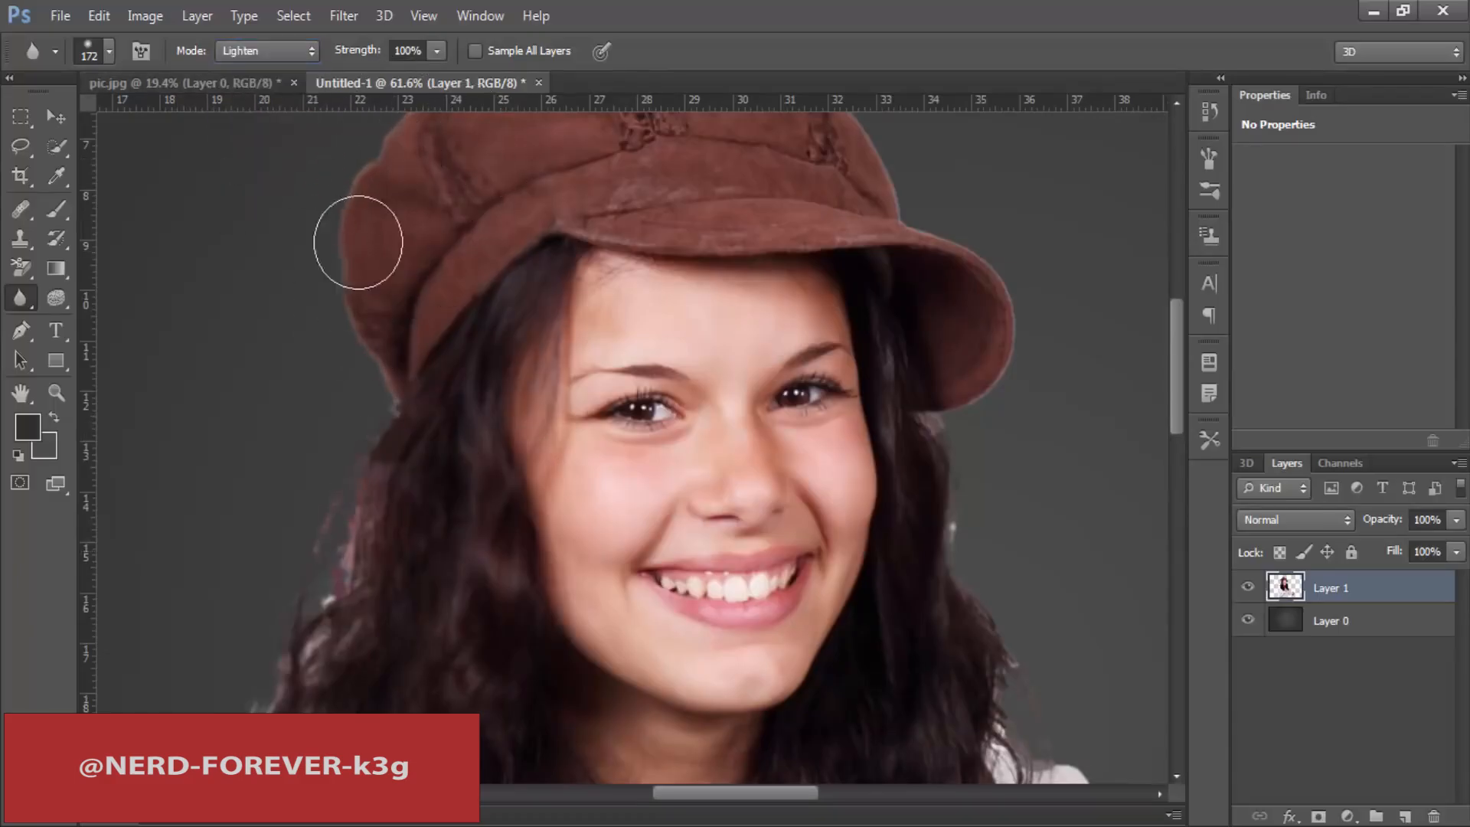
{"action": "left_click", "coordinate": [268, 51]}
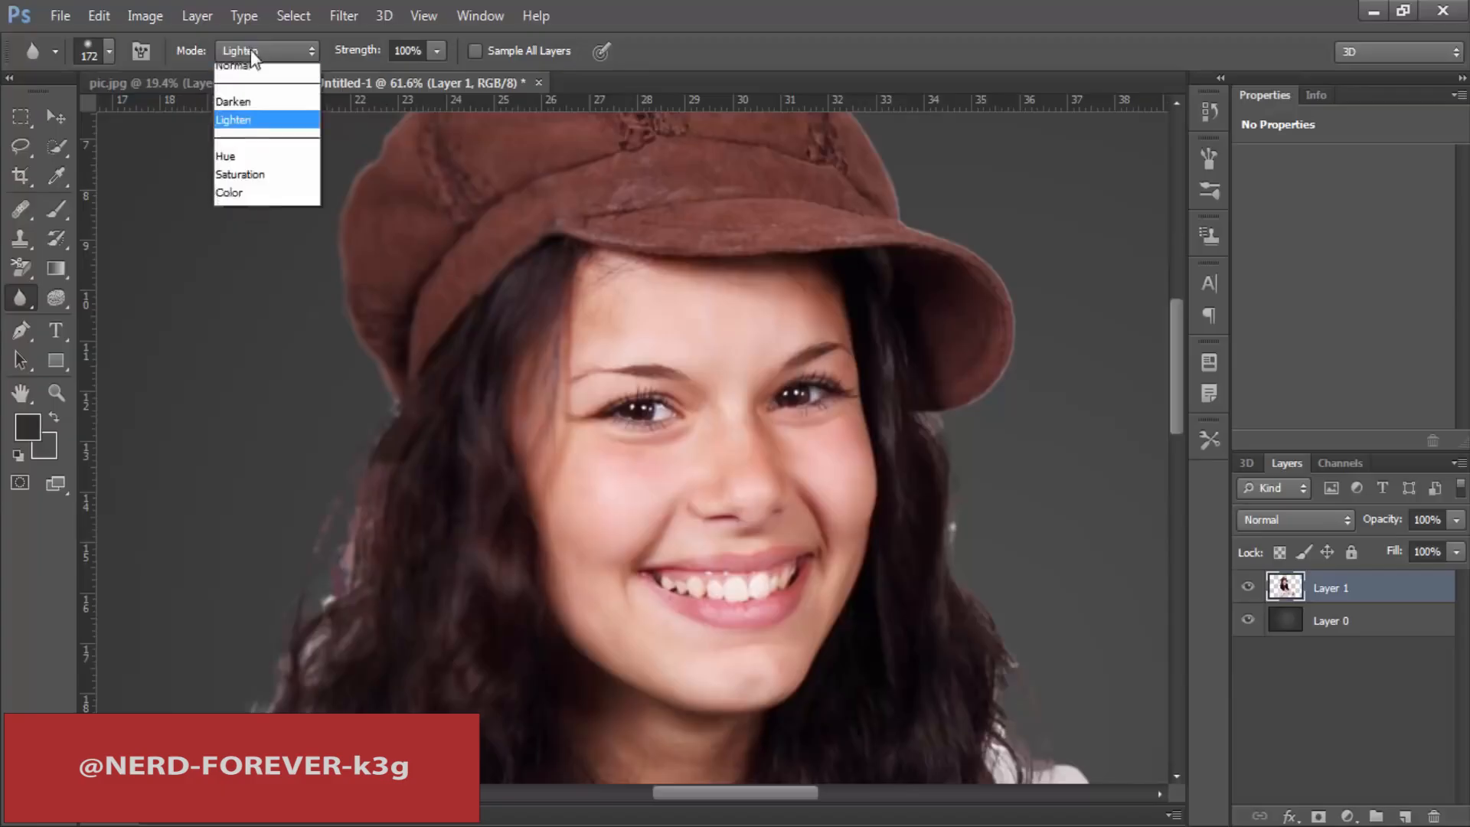
{"action": "left_click", "coordinate": [237, 159]}
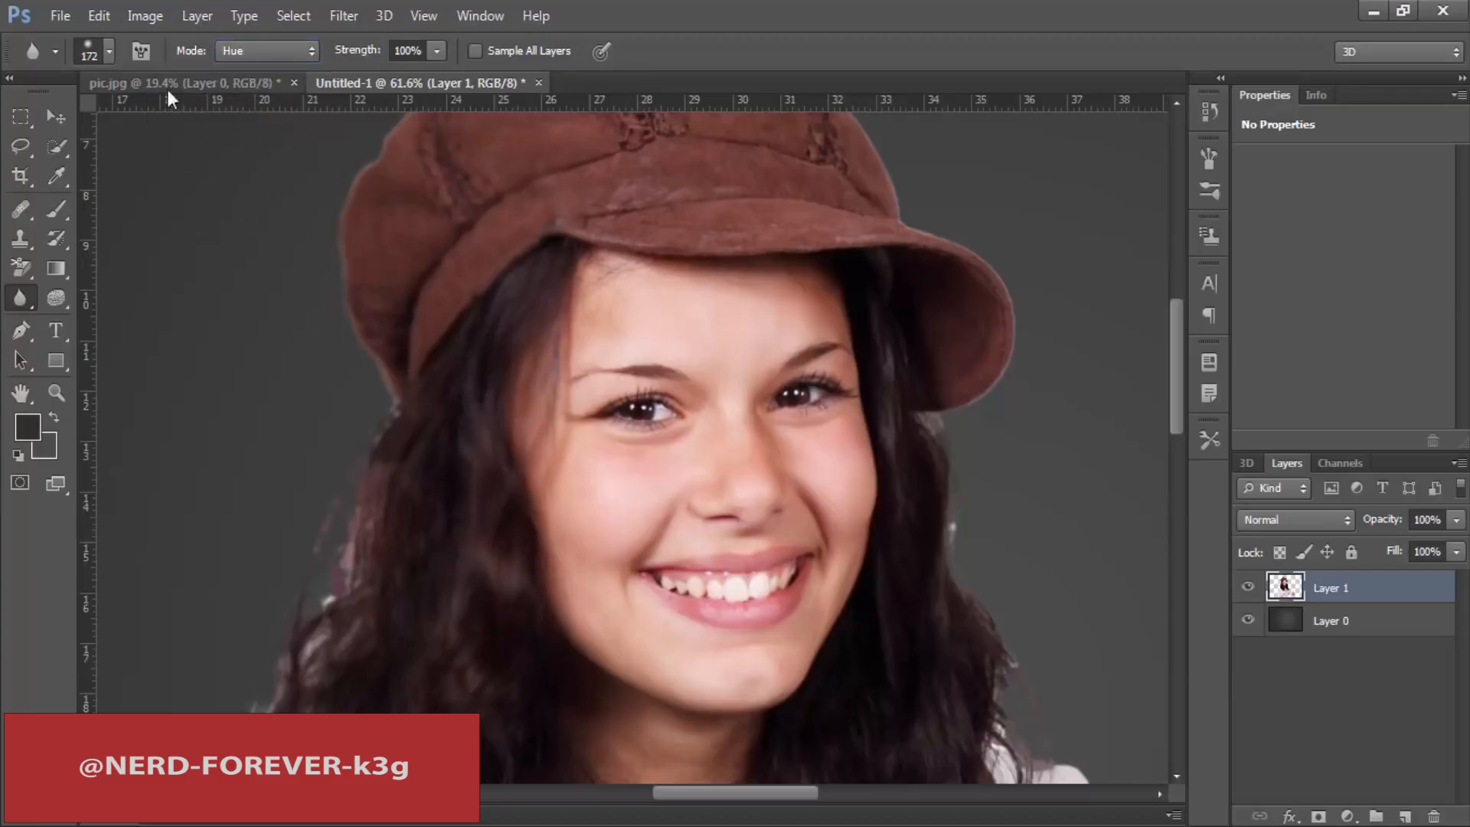
{"action": "left_click", "coordinate": [250, 49]}
{"action": "left_click", "coordinate": [261, 69]}
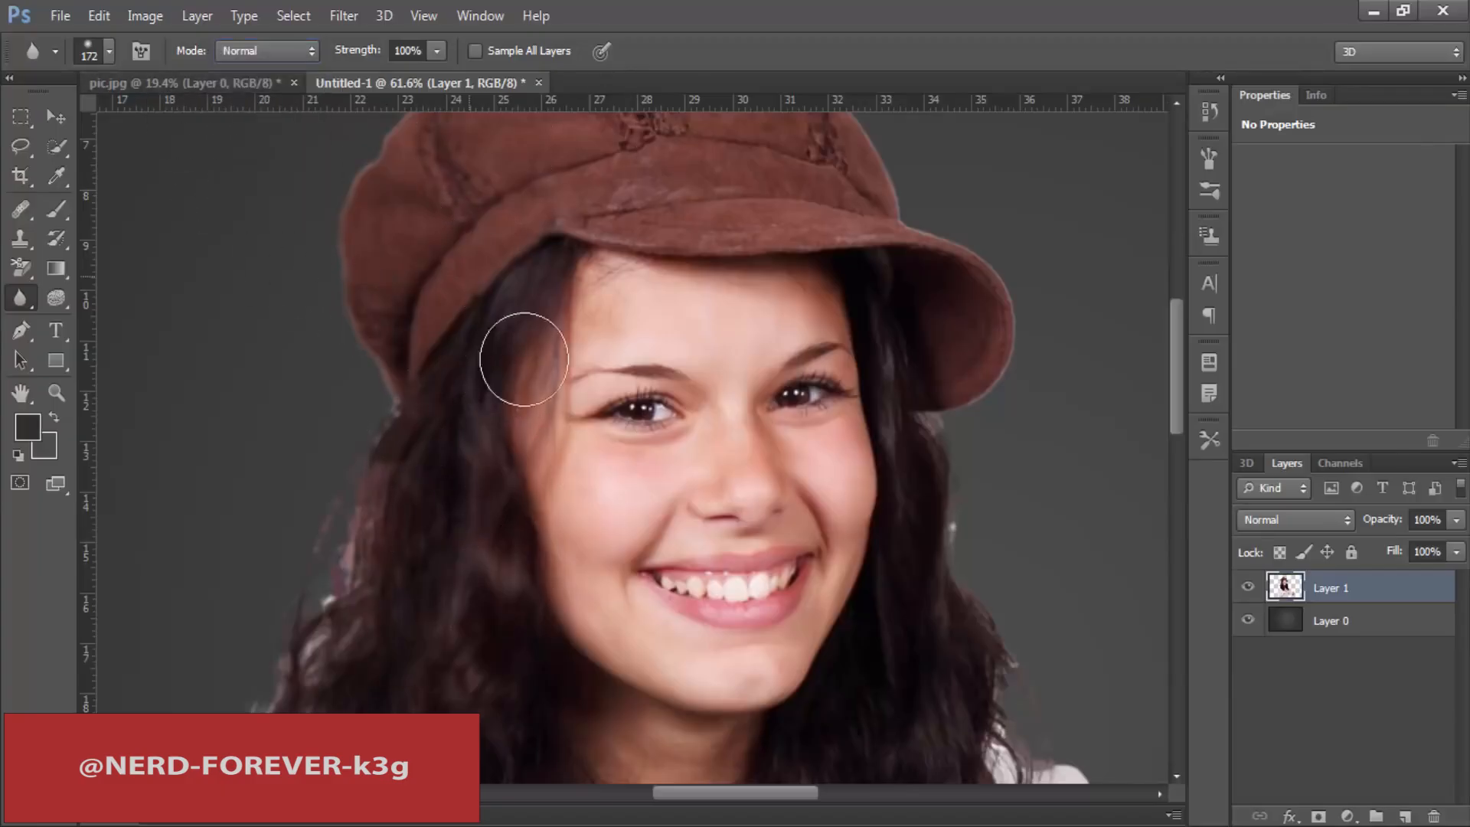
Step: Enlarge the Blur brush to 1057 px and brush over the hair beside the face
{"action": "left_click_drag", "start_coordinate": [716, 356], "coordinate": [538, 693]}
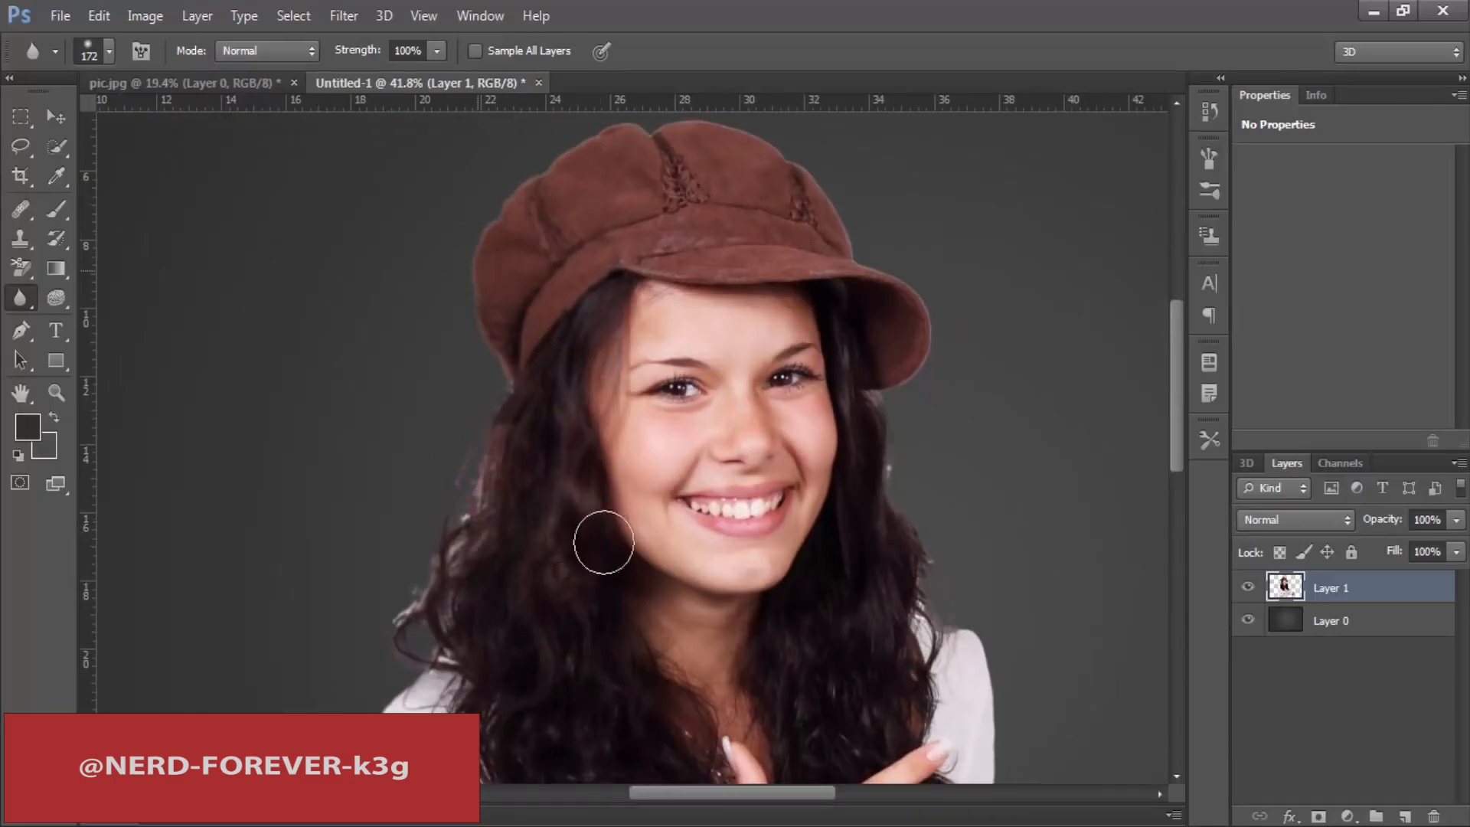
{"action": "right_click", "coordinate": [643, 313]}
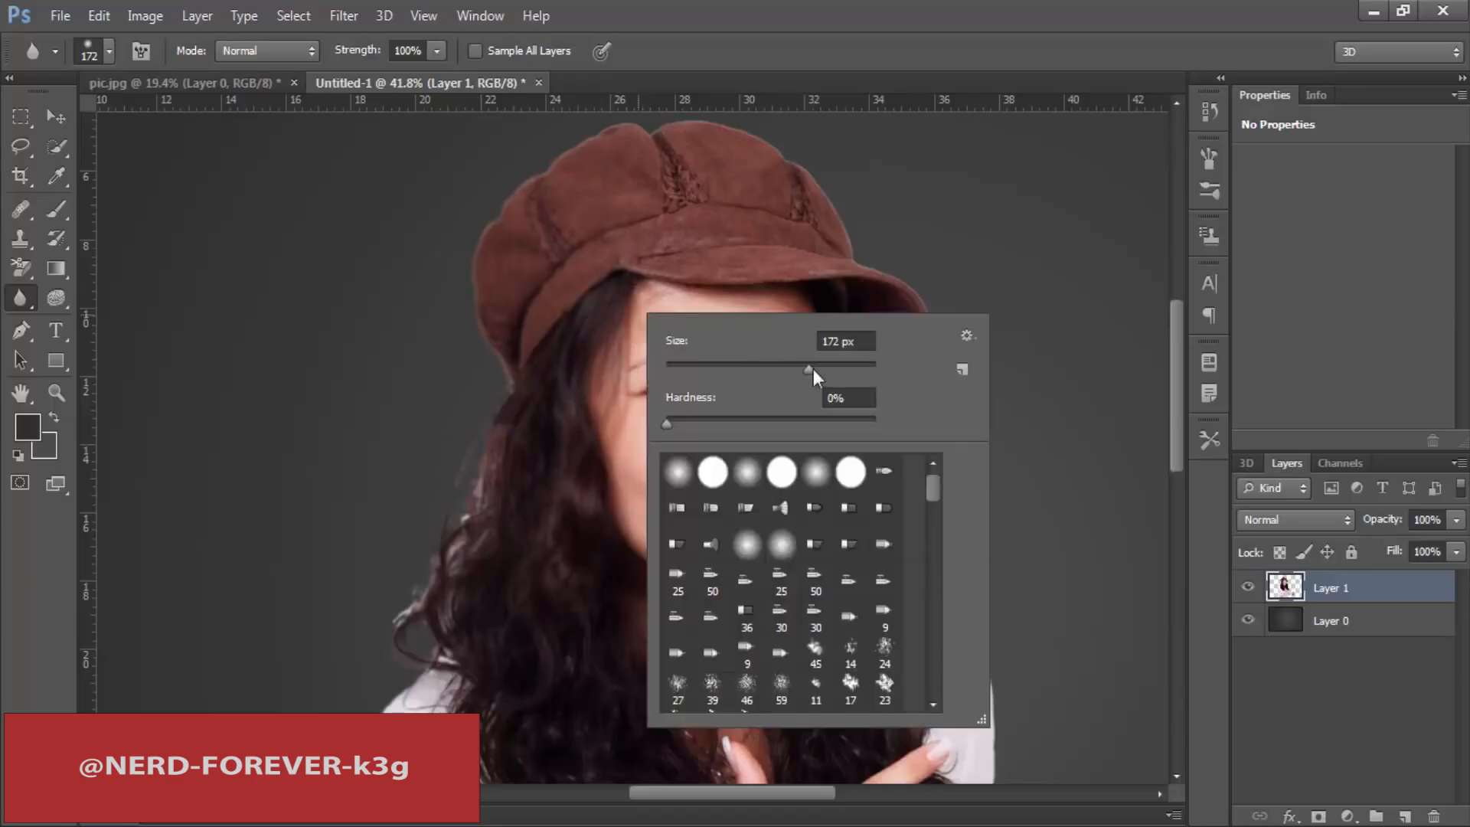
{"action": "left_click_drag", "start_coordinate": [811, 369], "coordinate": [860, 369]}
{"action": "left_click", "coordinate": [297, 261]}
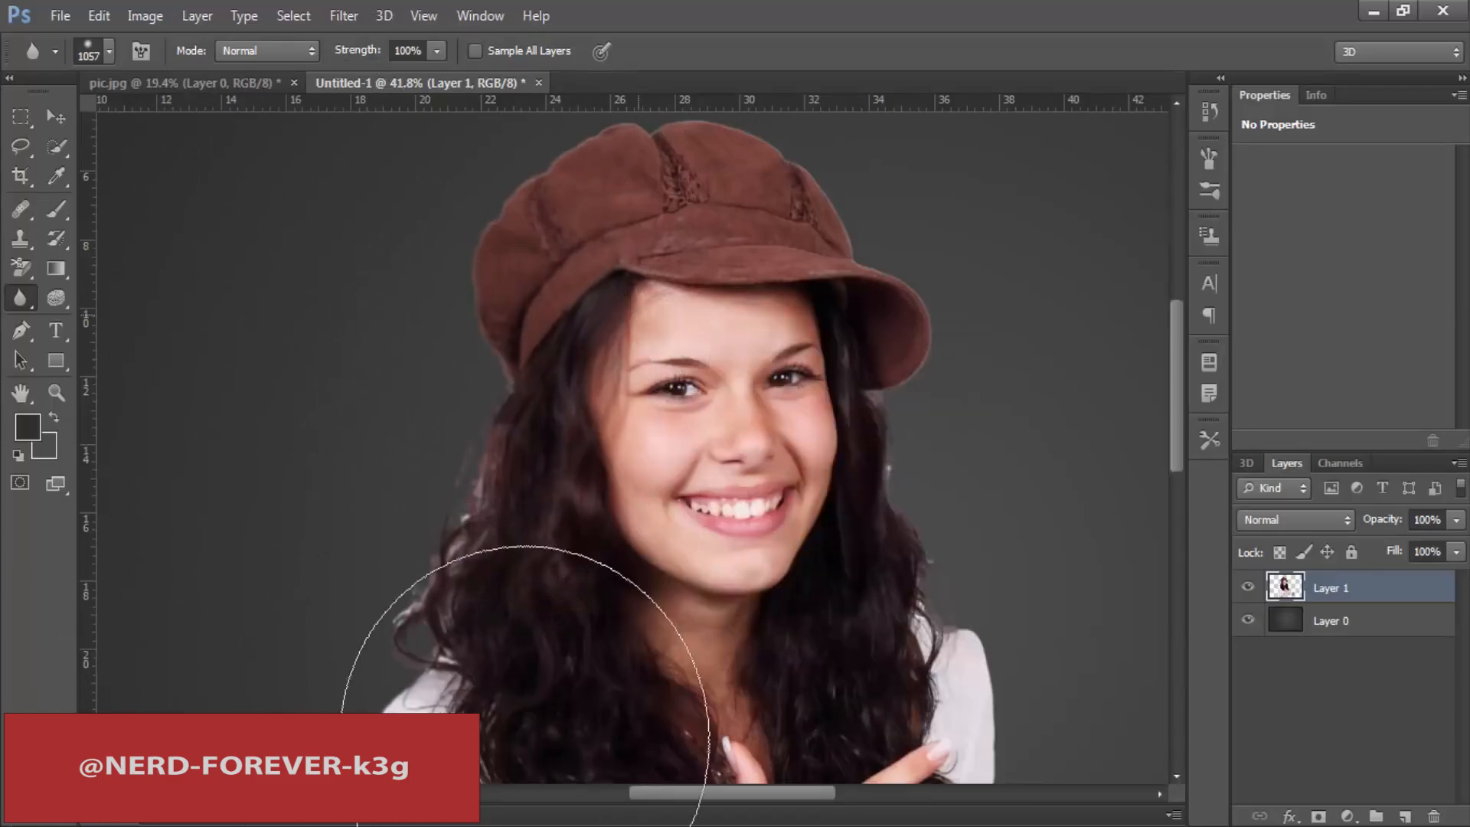
{"action": "left_click_drag", "start_coordinate": [590, 449], "coordinate": [555, 364]}
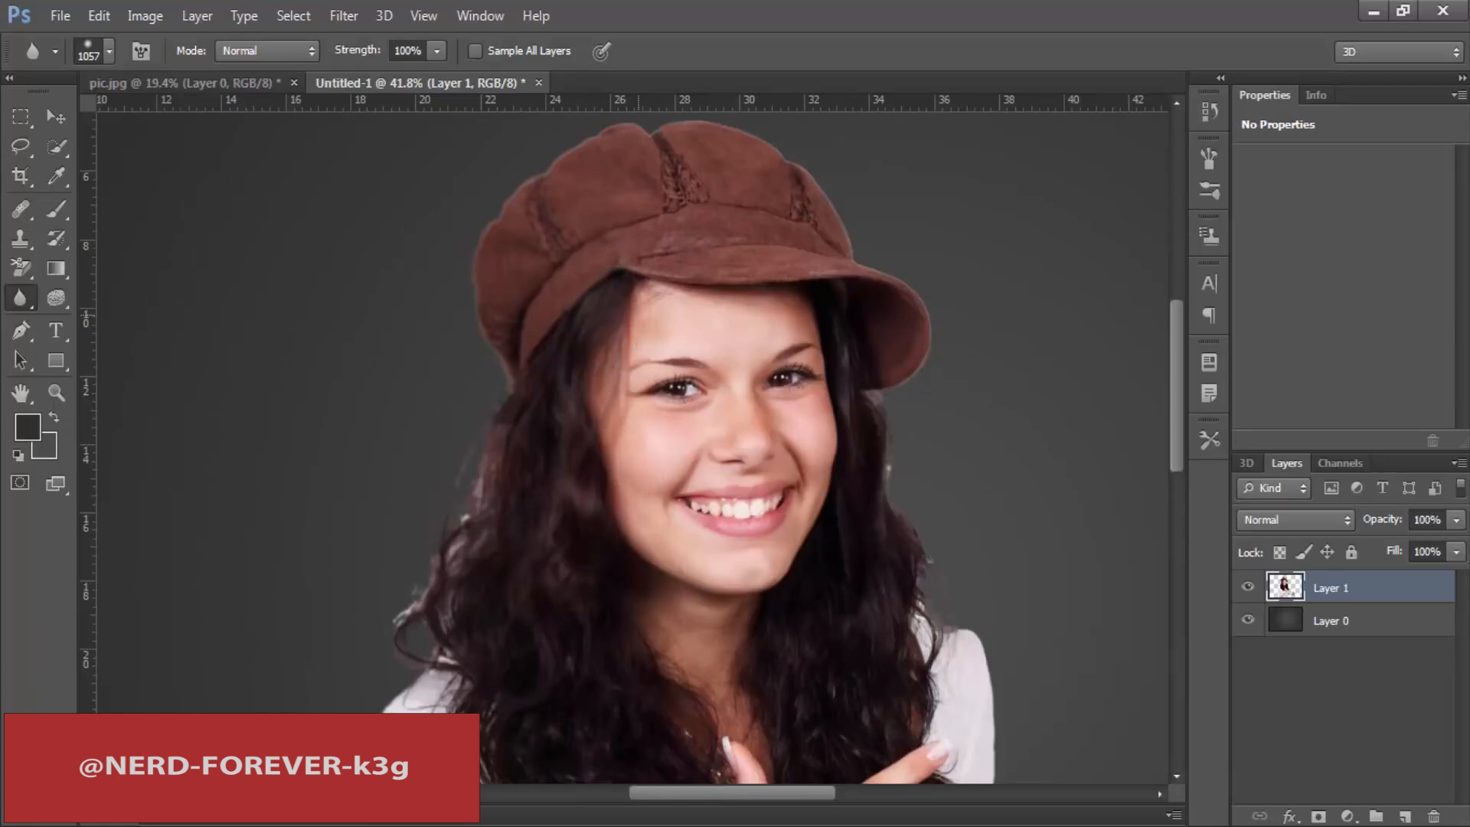
Step: Draw a rectangular marquee selection covering the bent-arm side of the hat, hair and face
{"action": "left_click", "coordinate": [28, 115]}
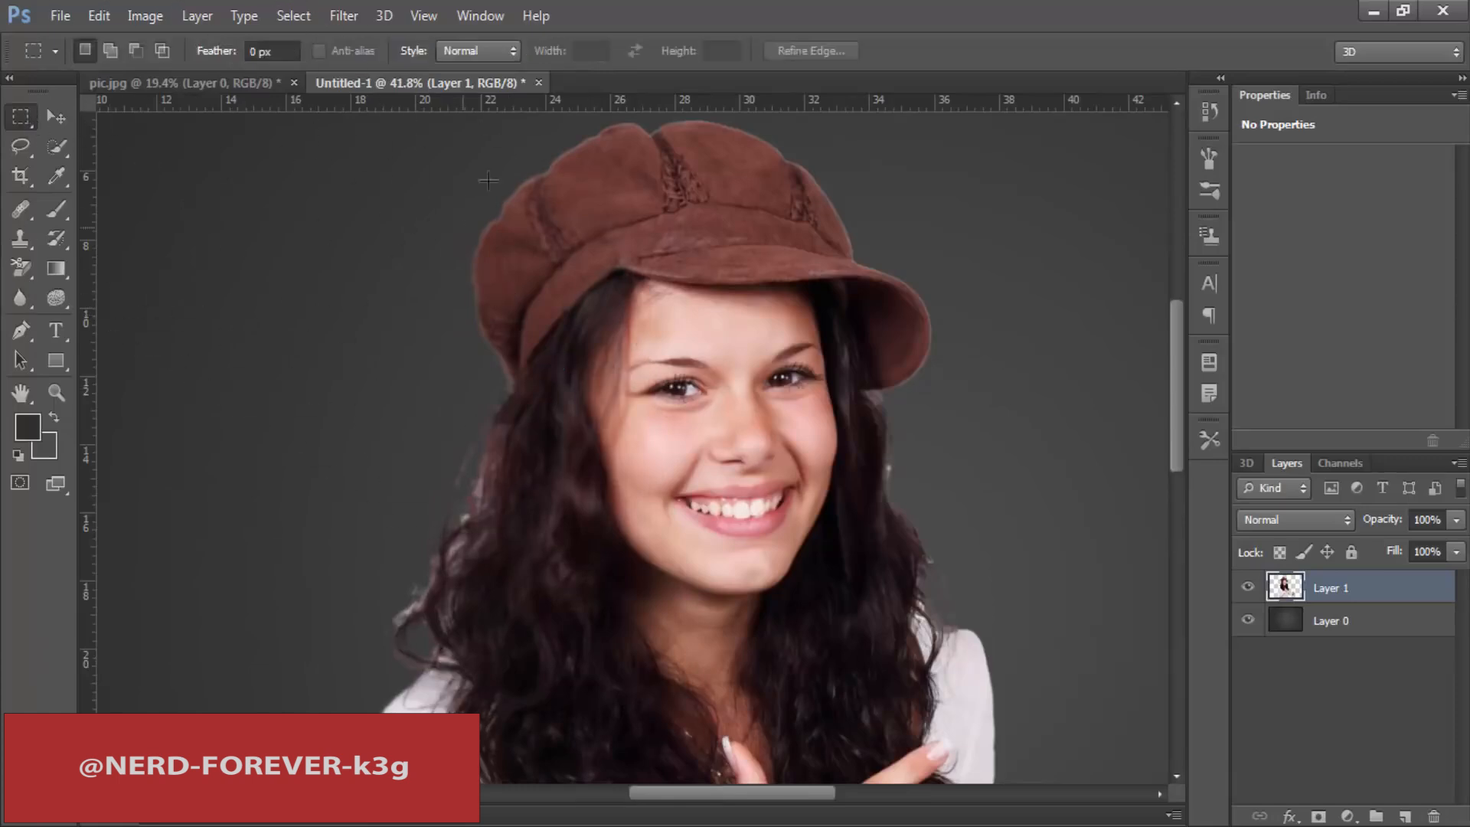
{"action": "key", "text": "ctrl+minus"}
{"action": "key", "text": "ctrl+minus"}
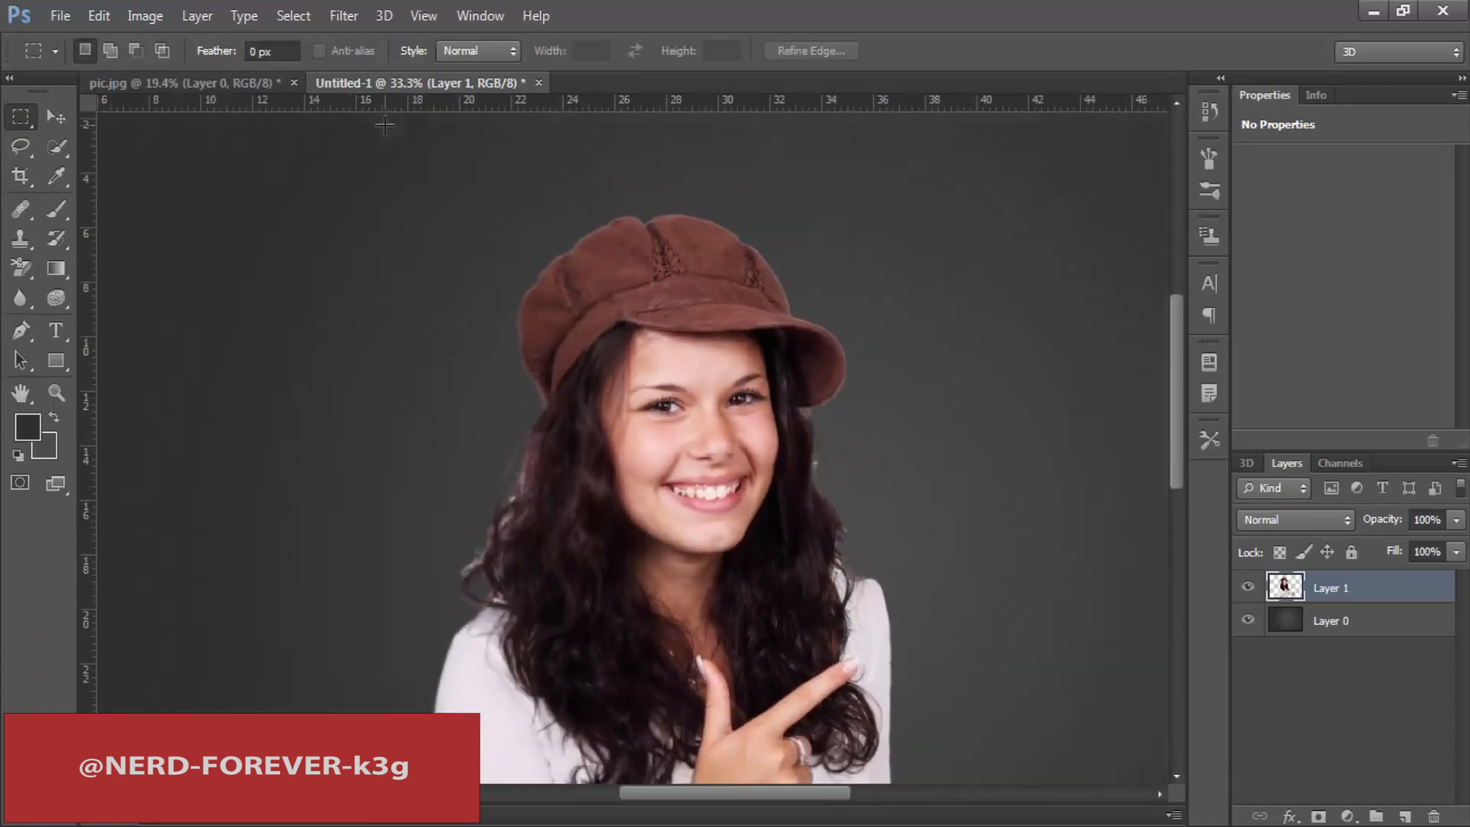
{"action": "left_click_drag", "start_coordinate": [431, 194], "coordinate": [702, 547]}
{"action": "left_click_drag", "start_coordinate": [634, 285], "coordinate": [715, 280]}
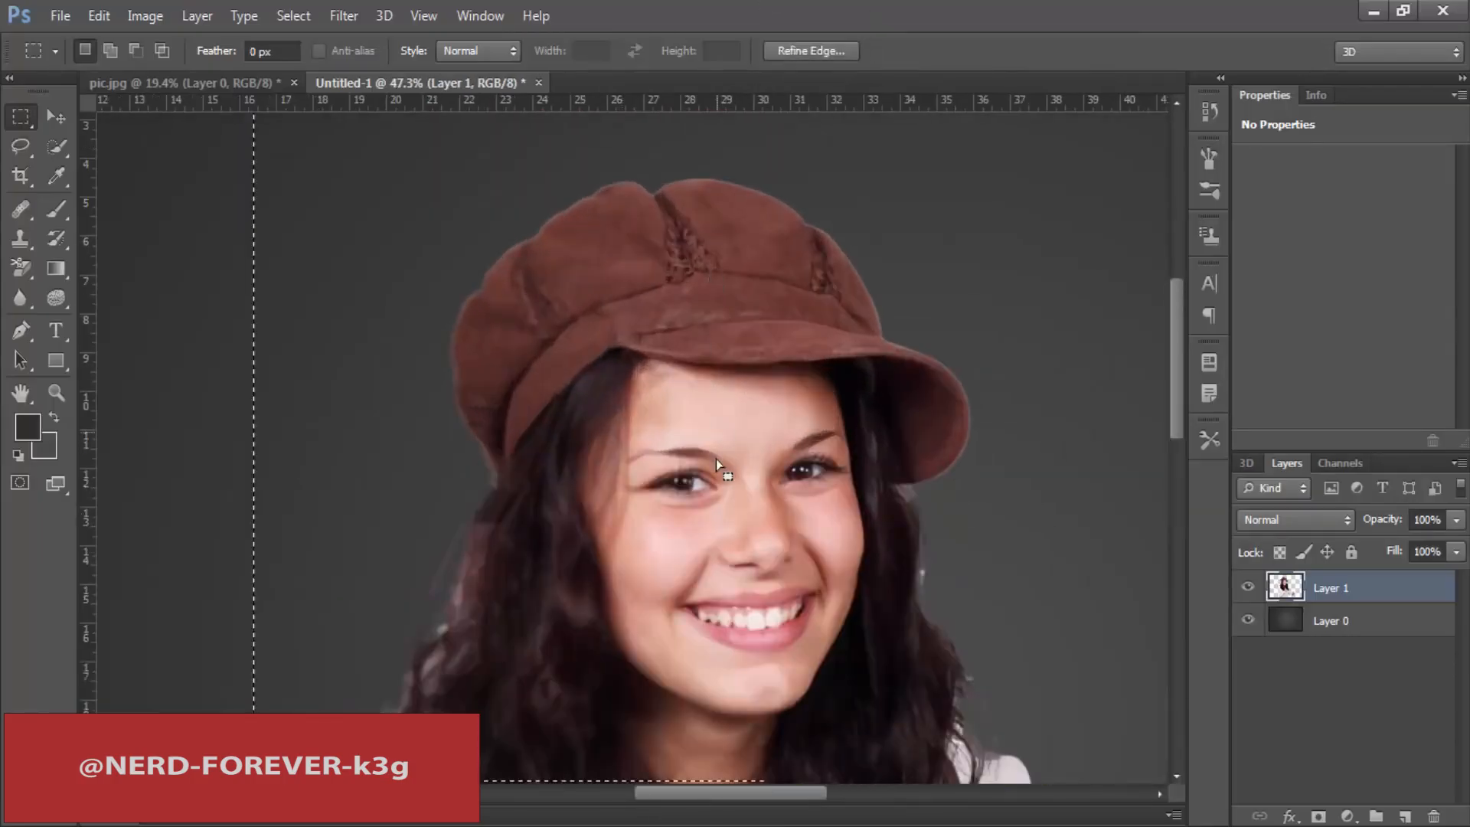
{"action": "left_click_drag", "start_coordinate": [437, 242], "coordinate": [769, 741]}
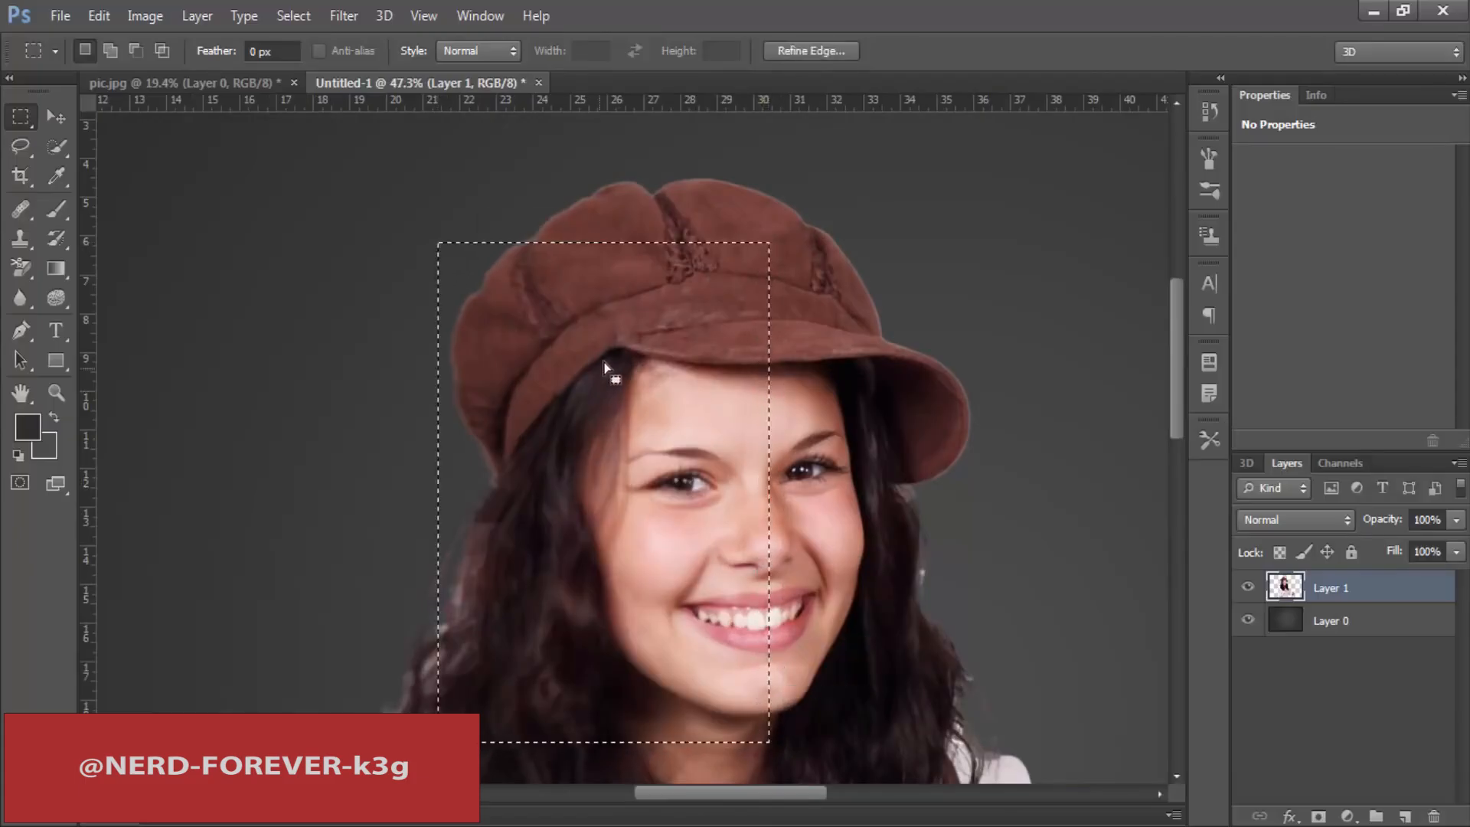
Step: Blur the selected part of the hat, hair and face, then deselect it and view the whole image
{"action": "left_click", "coordinate": [20, 298]}
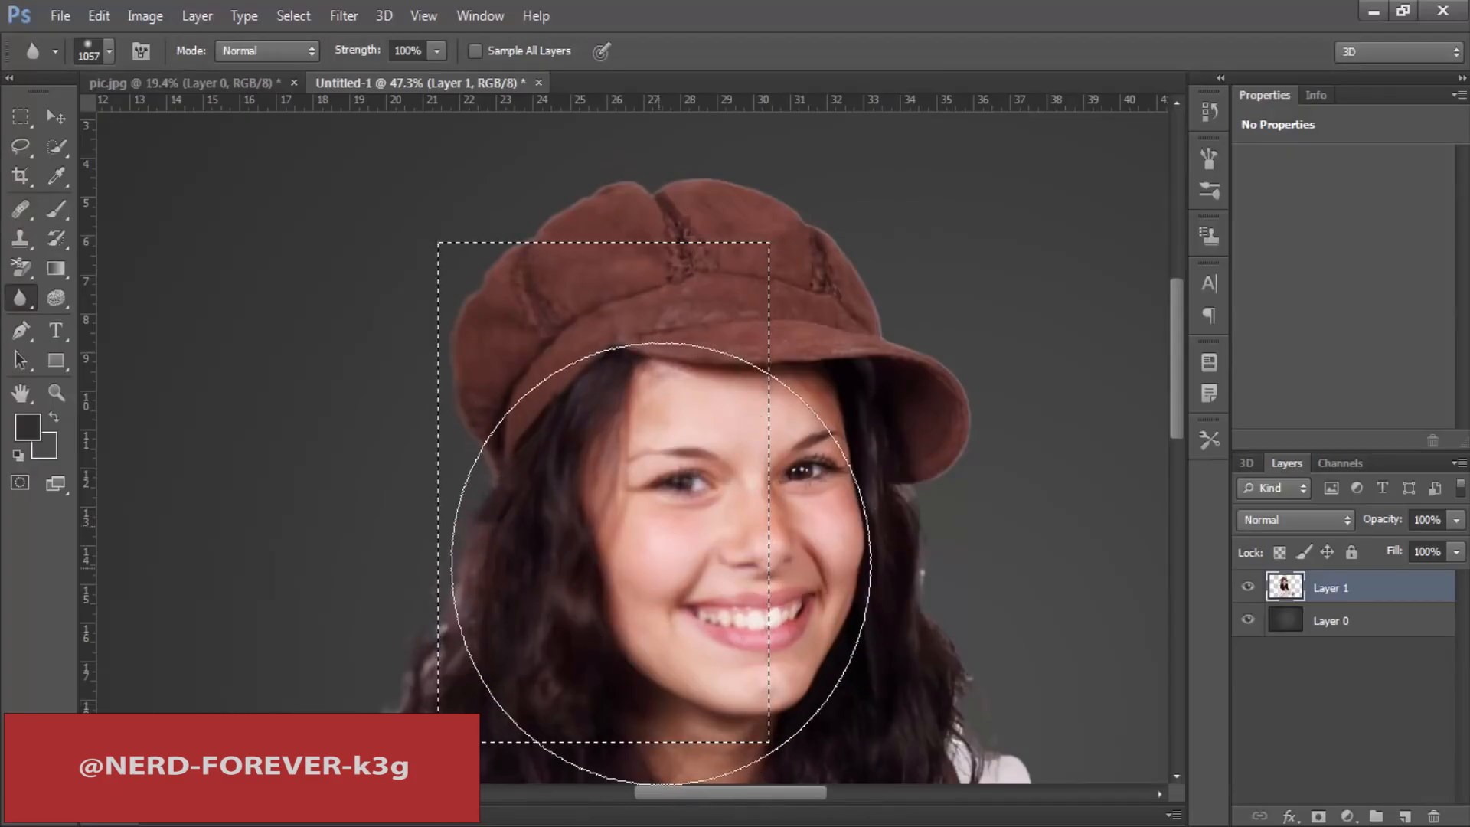
{"action": "key", "text": "ctrl+d"}
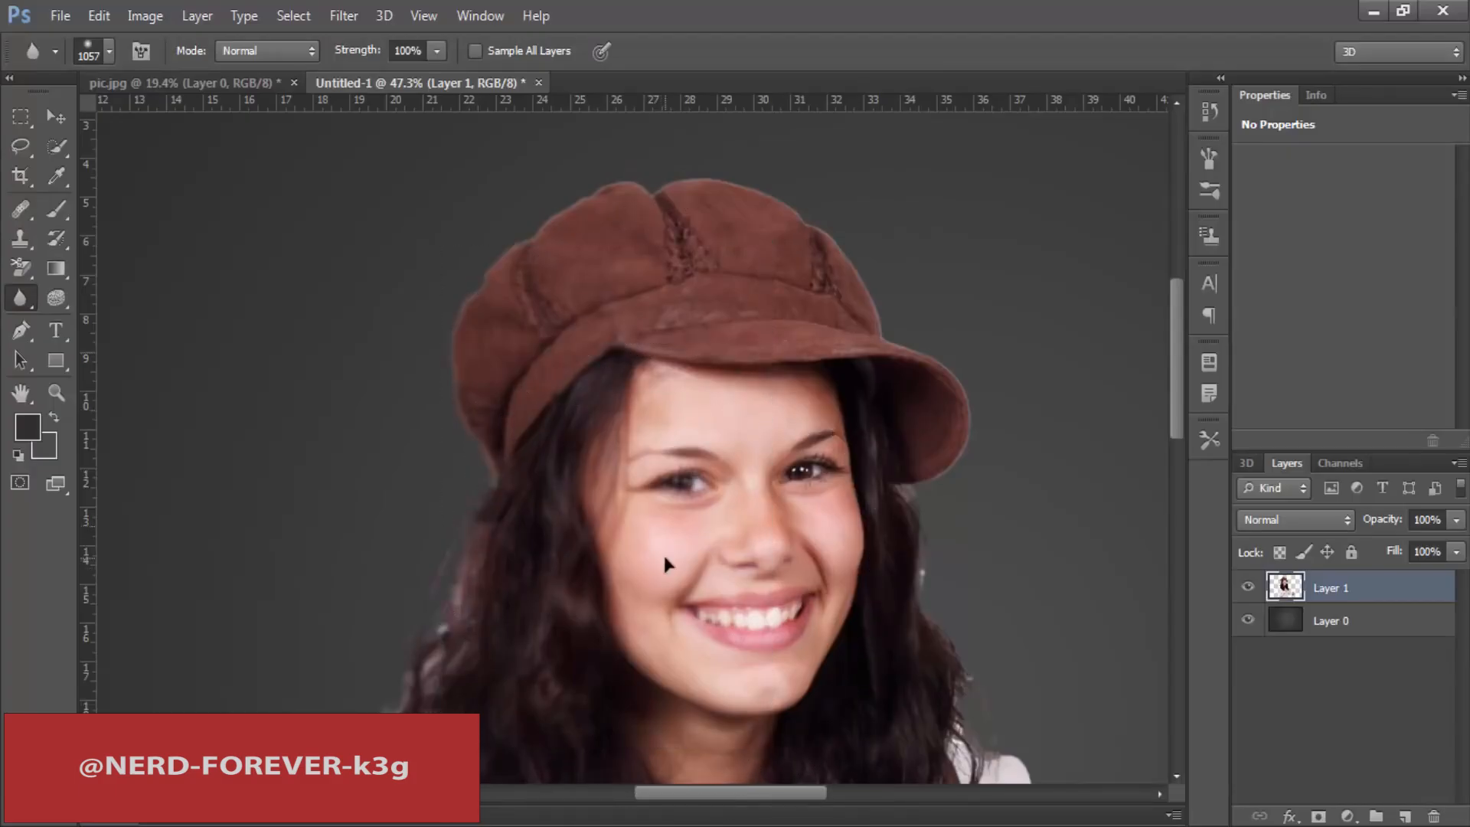
{"action": "key", "text": "ctrl+minus"}
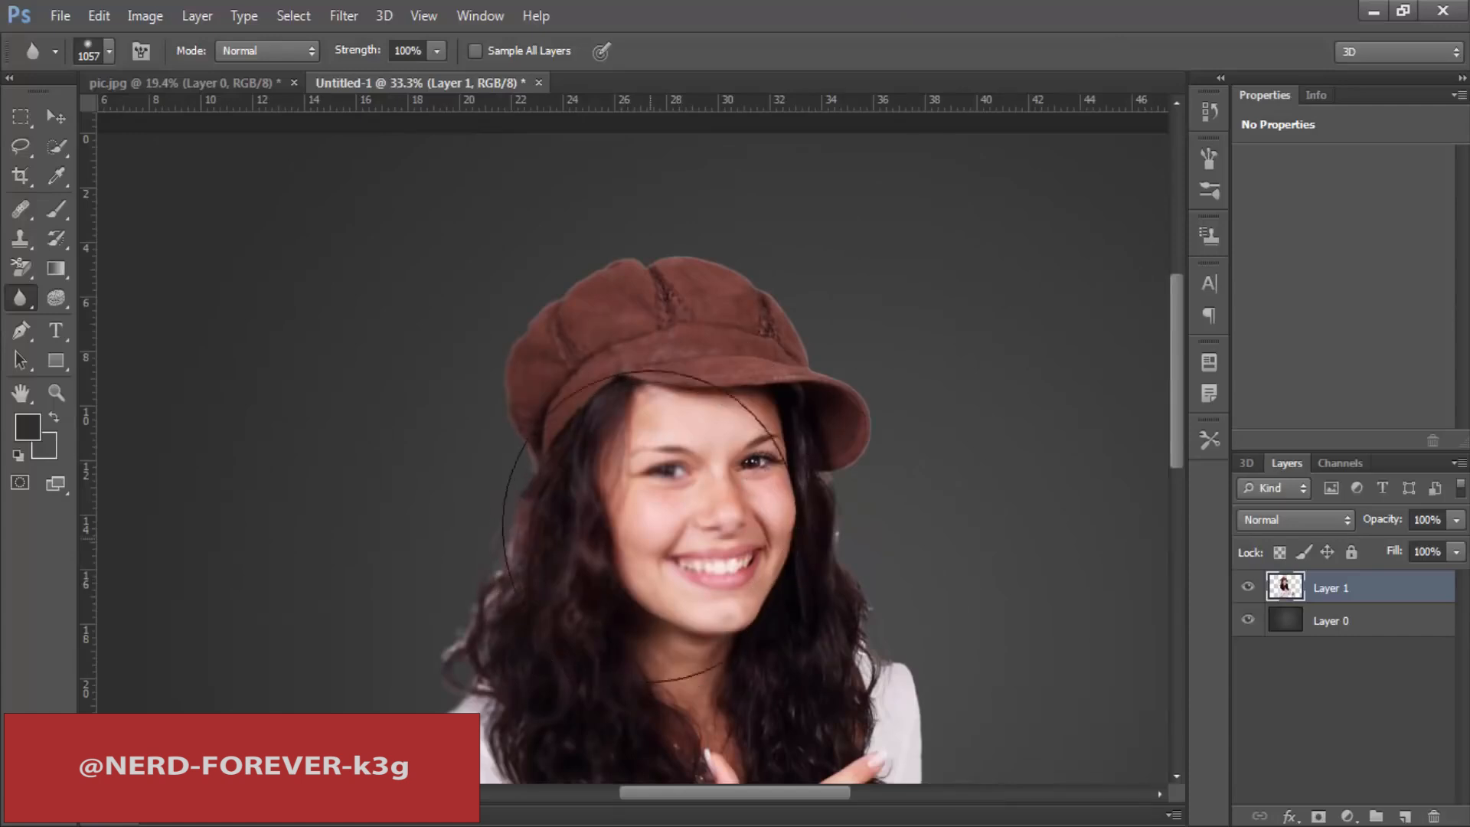
{"action": "key", "text": "ctrl+minus"}
{"action": "key", "text": "ctrl+minus"}
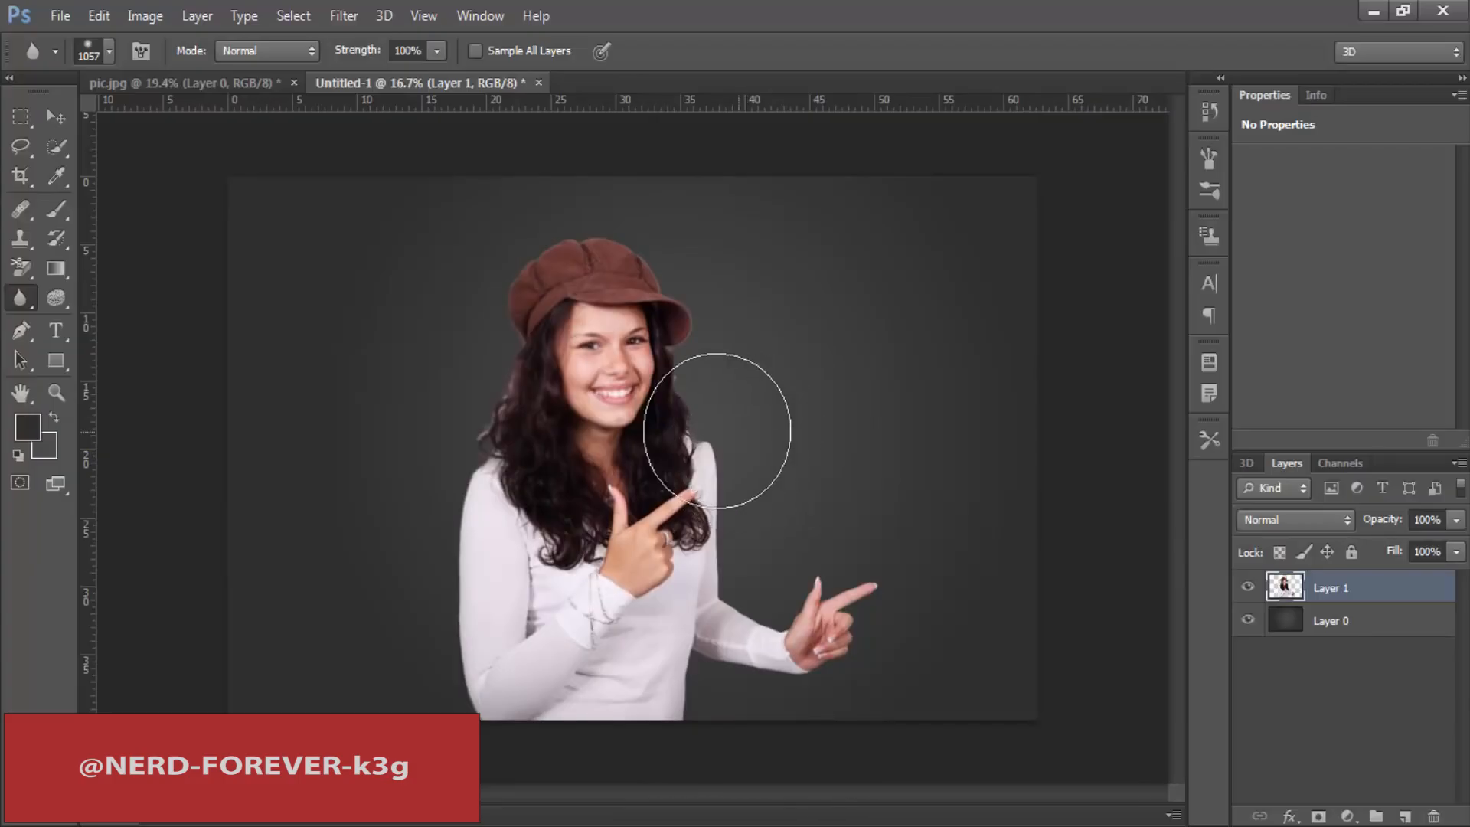
Step: Switch to the Sharpen tool and bring the woman's blurred face into close view
{"action": "right_click", "coordinate": [21, 302]}
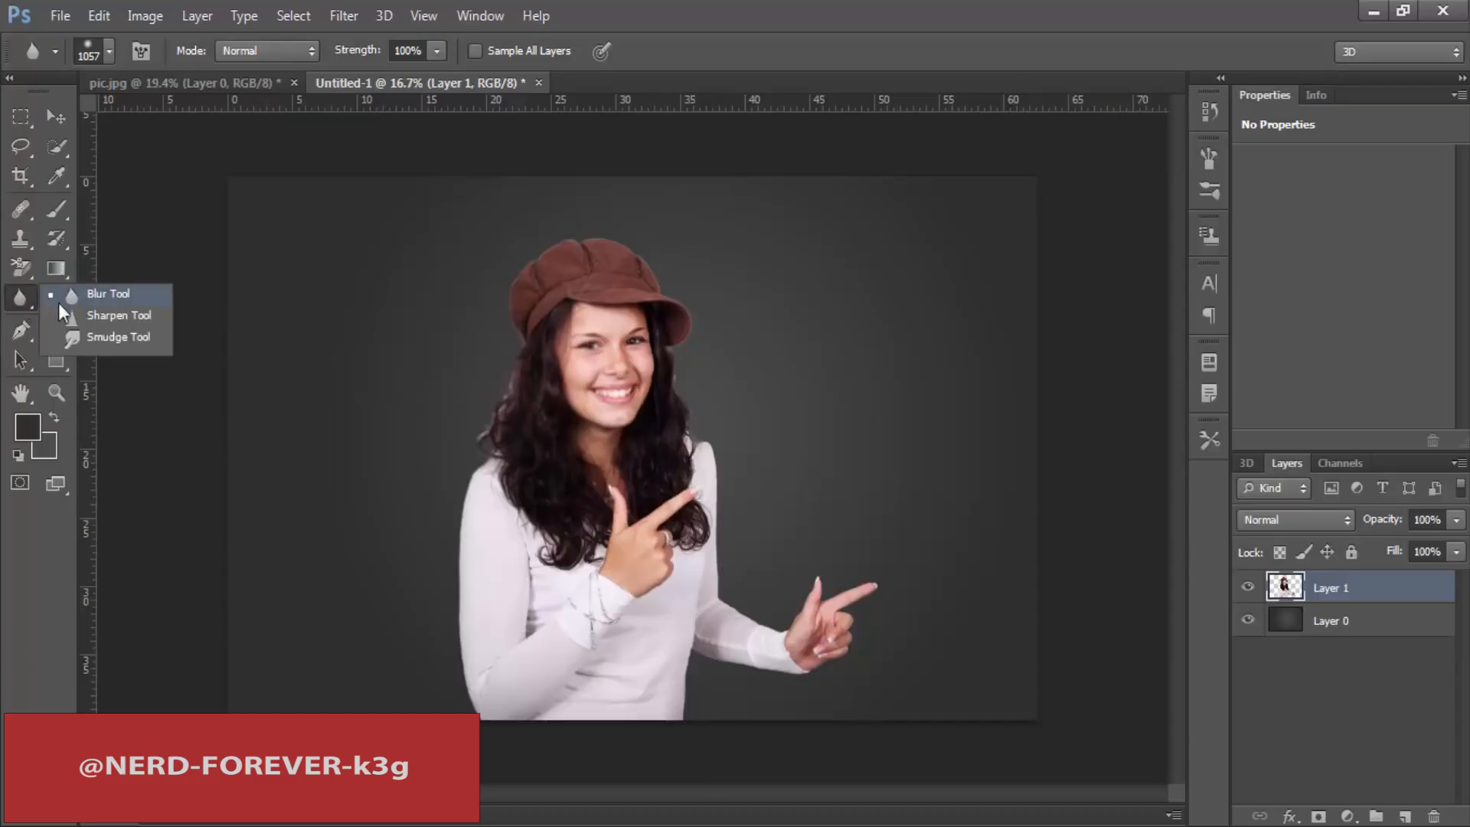
{"action": "left_click", "coordinate": [103, 319]}
{"action": "key", "text": "ctrl+space"}
{"action": "left_click_drag", "start_coordinate": [516, 375], "coordinate": [601, 379]}
{"action": "left_click_drag", "start_coordinate": [876, 341], "coordinate": [643, 498]}
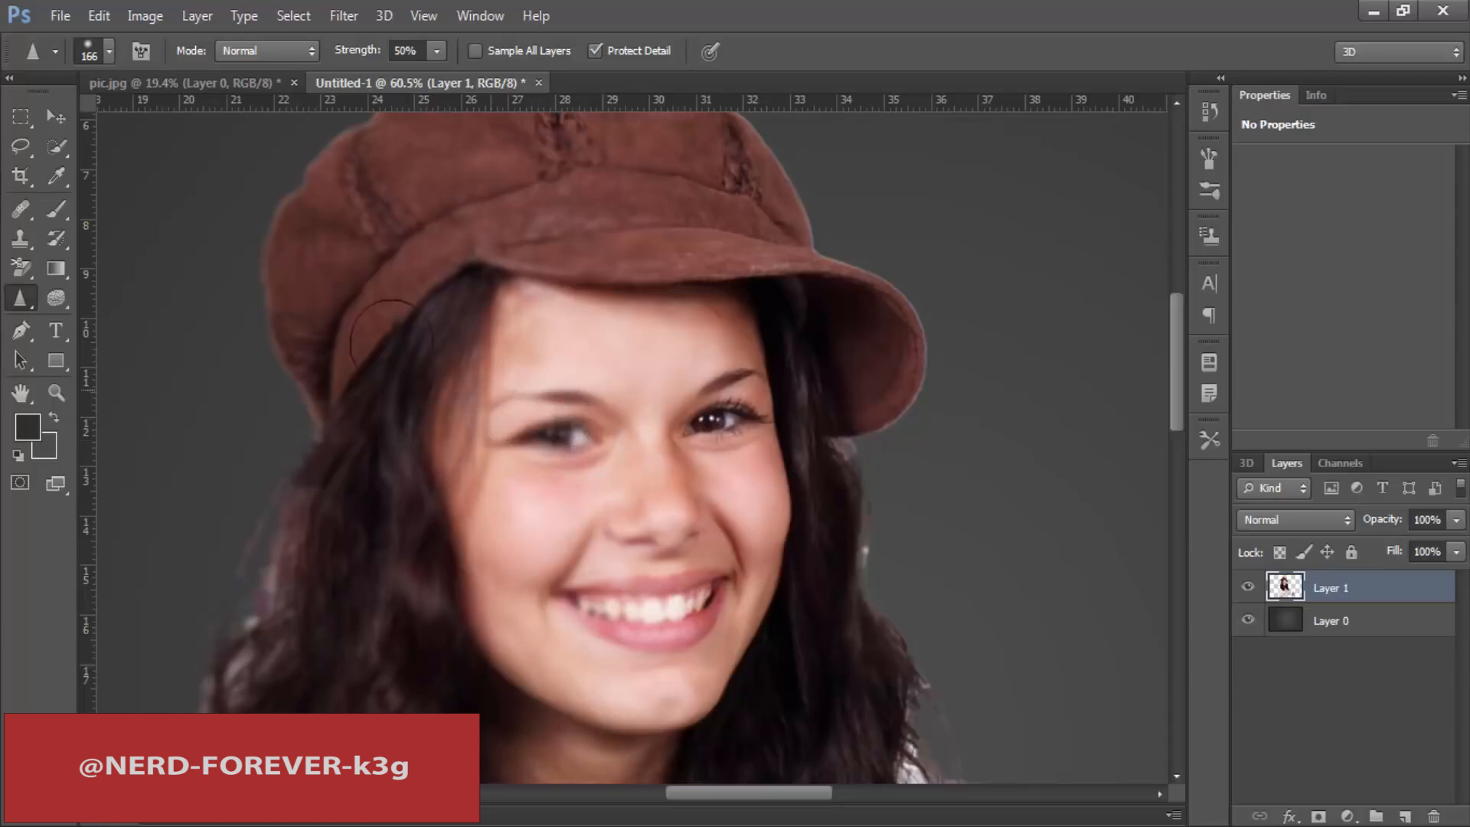
{"action": "right_click", "coordinate": [20, 301]}
{"action": "left_click", "coordinate": [105, 319]}
{"action": "right_click", "coordinate": [21, 302]}
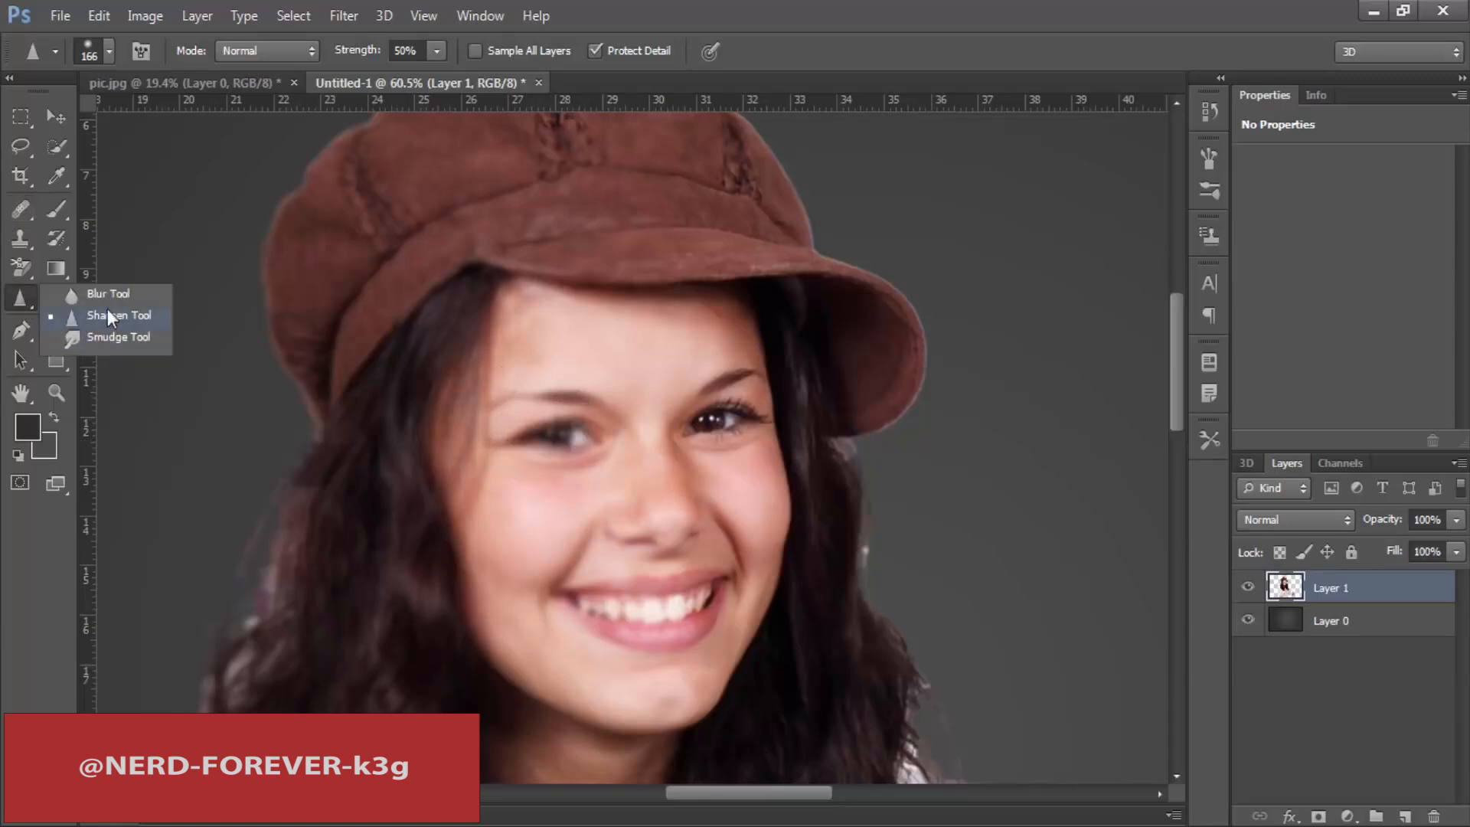
{"action": "left_click", "coordinate": [108, 315]}
Step: Enlarge the Sharpen brush to 277 px and sharpen the blurred eye and the face around it
{"action": "right_click", "coordinate": [696, 319]}
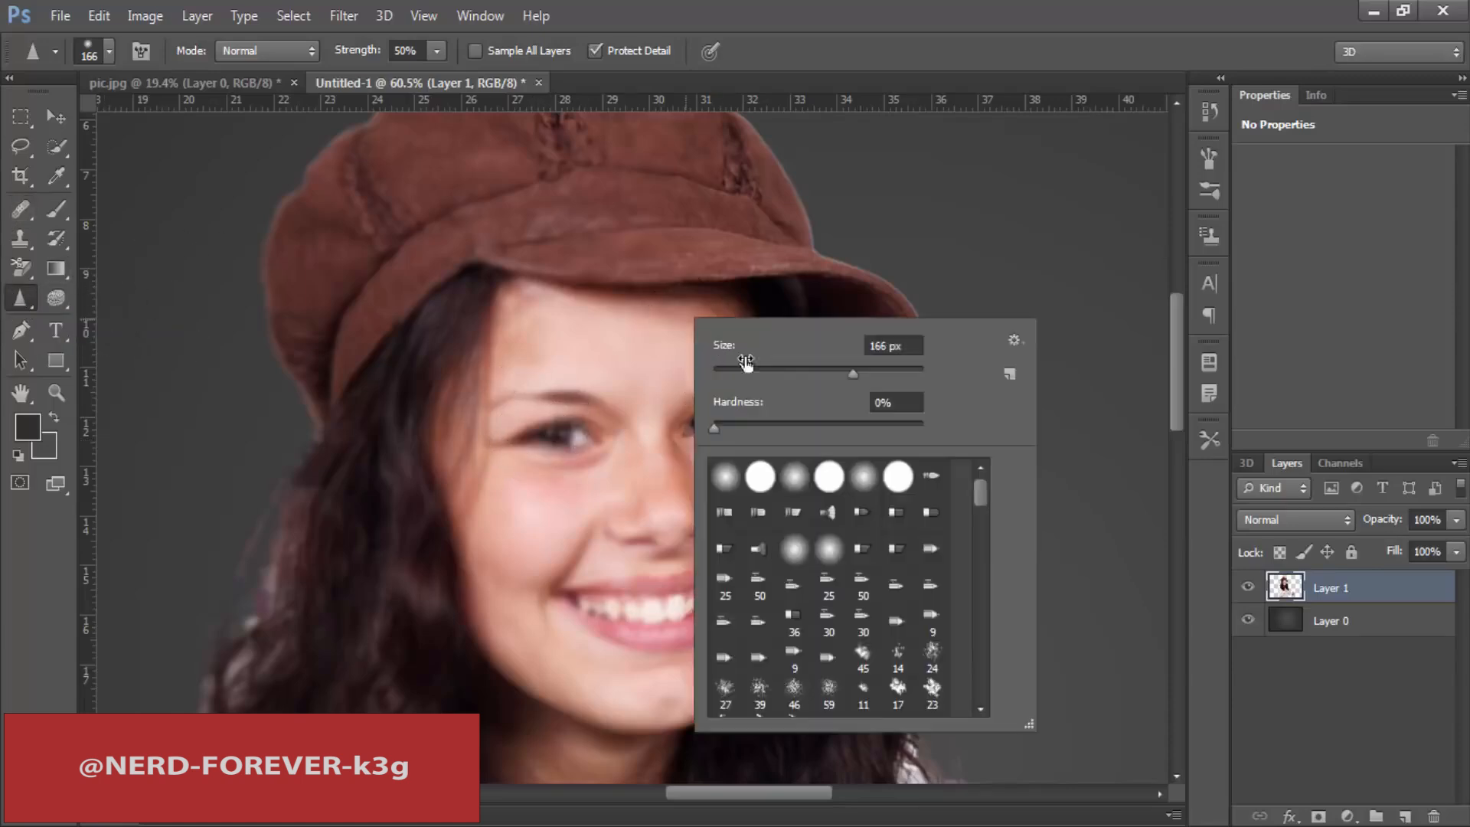
{"action": "left_click", "coordinate": [879, 381]}
{"action": "mouse_move", "coordinate": [628, 406]}
{"action": "left_mouse_down"}
{"action": "mouse_move", "coordinate": [583, 385]}
{"action": "mouse_move", "coordinate": [501, 396]}
{"action": "mouse_move", "coordinate": [453, 507]}
{"action": "mouse_move", "coordinate": [564, 480]}
{"action": "mouse_move", "coordinate": [492, 452]}
{"action": "mouse_move", "coordinate": [574, 416]}
{"action": "mouse_move", "coordinate": [614, 425]}
{"action": "mouse_move", "coordinate": [588, 398]}
{"action": "mouse_move", "coordinate": [624, 352]}
{"action": "mouse_move", "coordinate": [630, 470]}
{"action": "mouse_move", "coordinate": [469, 613]}
{"action": "mouse_move", "coordinate": [488, 617]}
{"action": "mouse_move", "coordinate": [512, 460]}
{"action": "mouse_move", "coordinate": [620, 365]}
{"action": "mouse_move", "coordinate": [594, 285]}
{"action": "mouse_move", "coordinate": [524, 341]}
{"action": "mouse_move", "coordinate": [670, 365]}
{"action": "mouse_move", "coordinate": [605, 338]}
{"action": "mouse_move", "coordinate": [519, 570]}
{"action": "mouse_move", "coordinate": [575, 481]}
{"action": "left_mouse_up"}
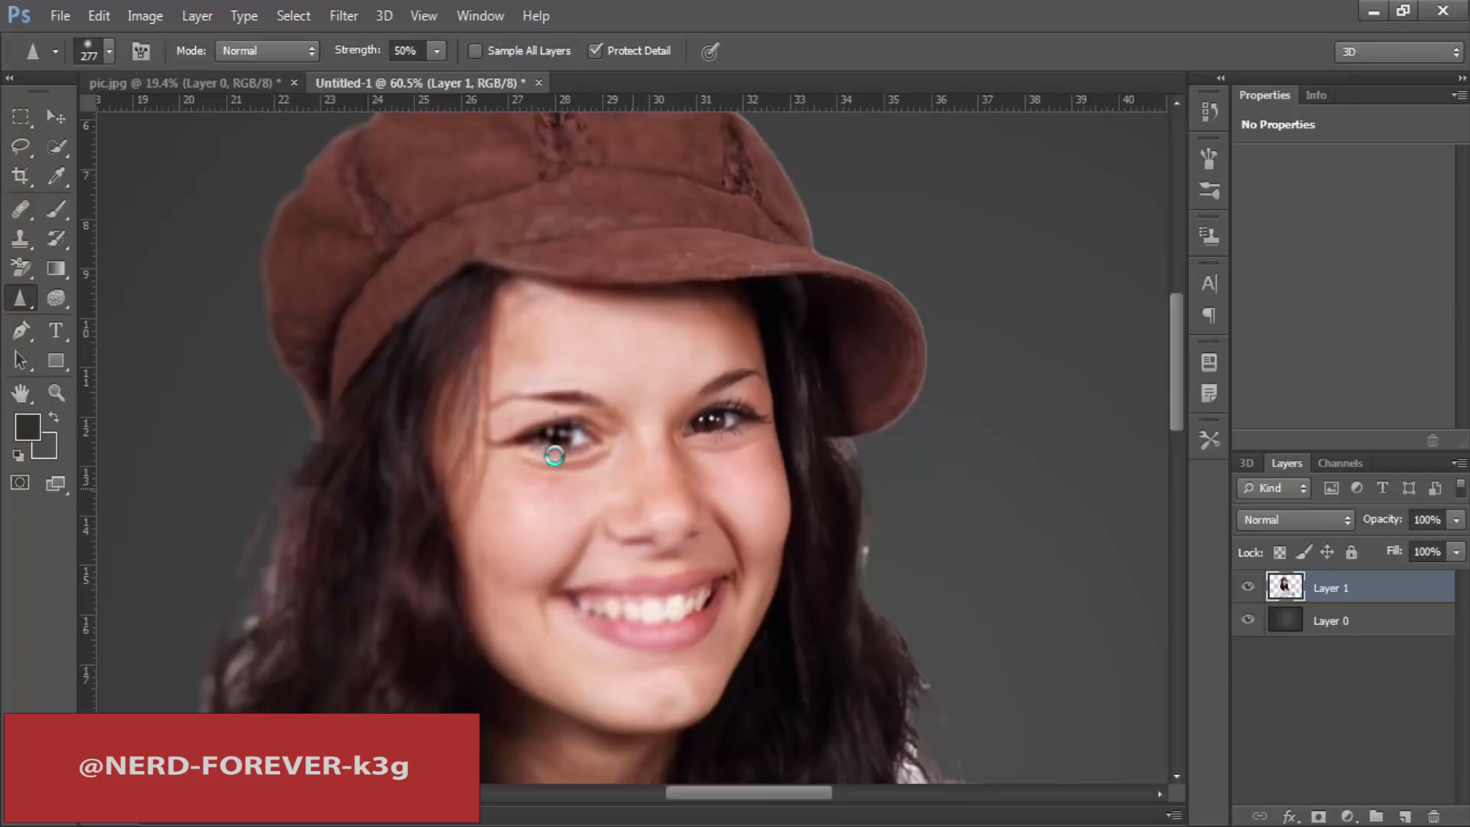
{"action": "mouse_move", "coordinate": [550, 372]}
{"action": "left_mouse_down"}
{"action": "mouse_move", "coordinate": [617, 345]}
{"action": "mouse_move", "coordinate": [617, 508]}
{"action": "mouse_move", "coordinate": [768, 628]}
{"action": "left_mouse_up"}
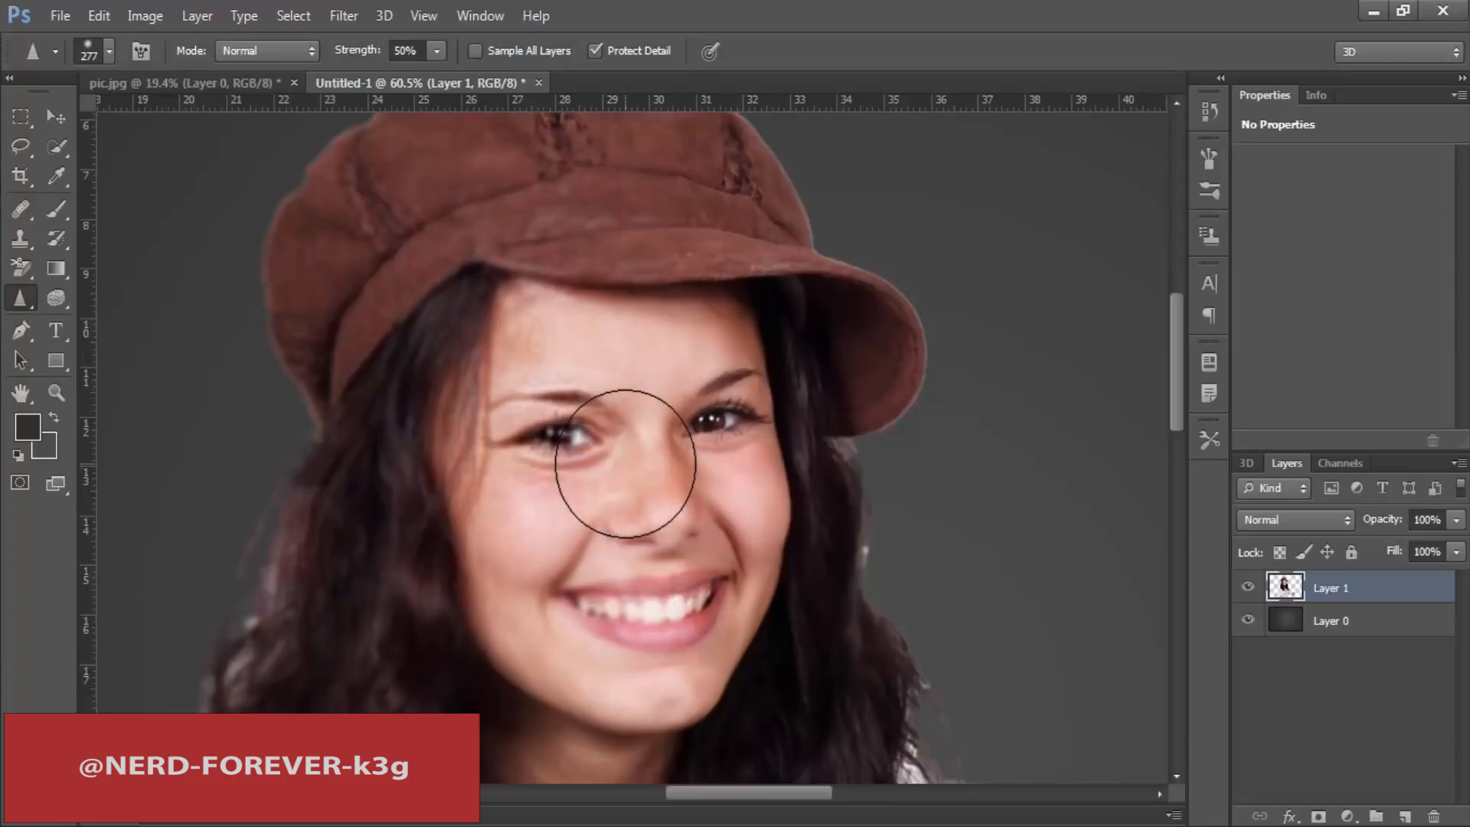
Step: Look through the Blur and Sharpen filter groups available for the woman's layer
{"action": "left_click", "coordinate": [344, 16]}
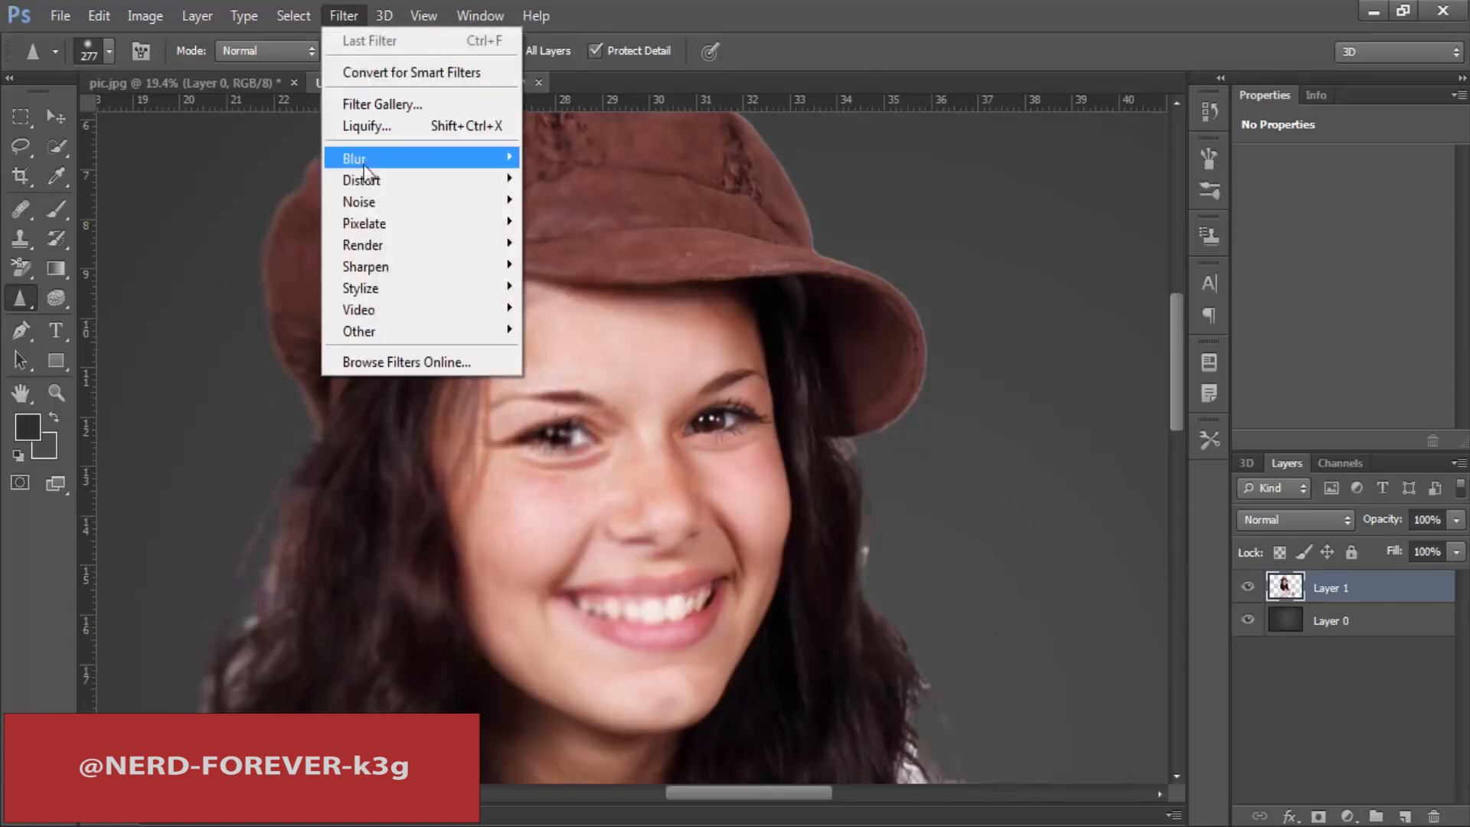
{"action": "mouse_move", "coordinate": [386, 159]}
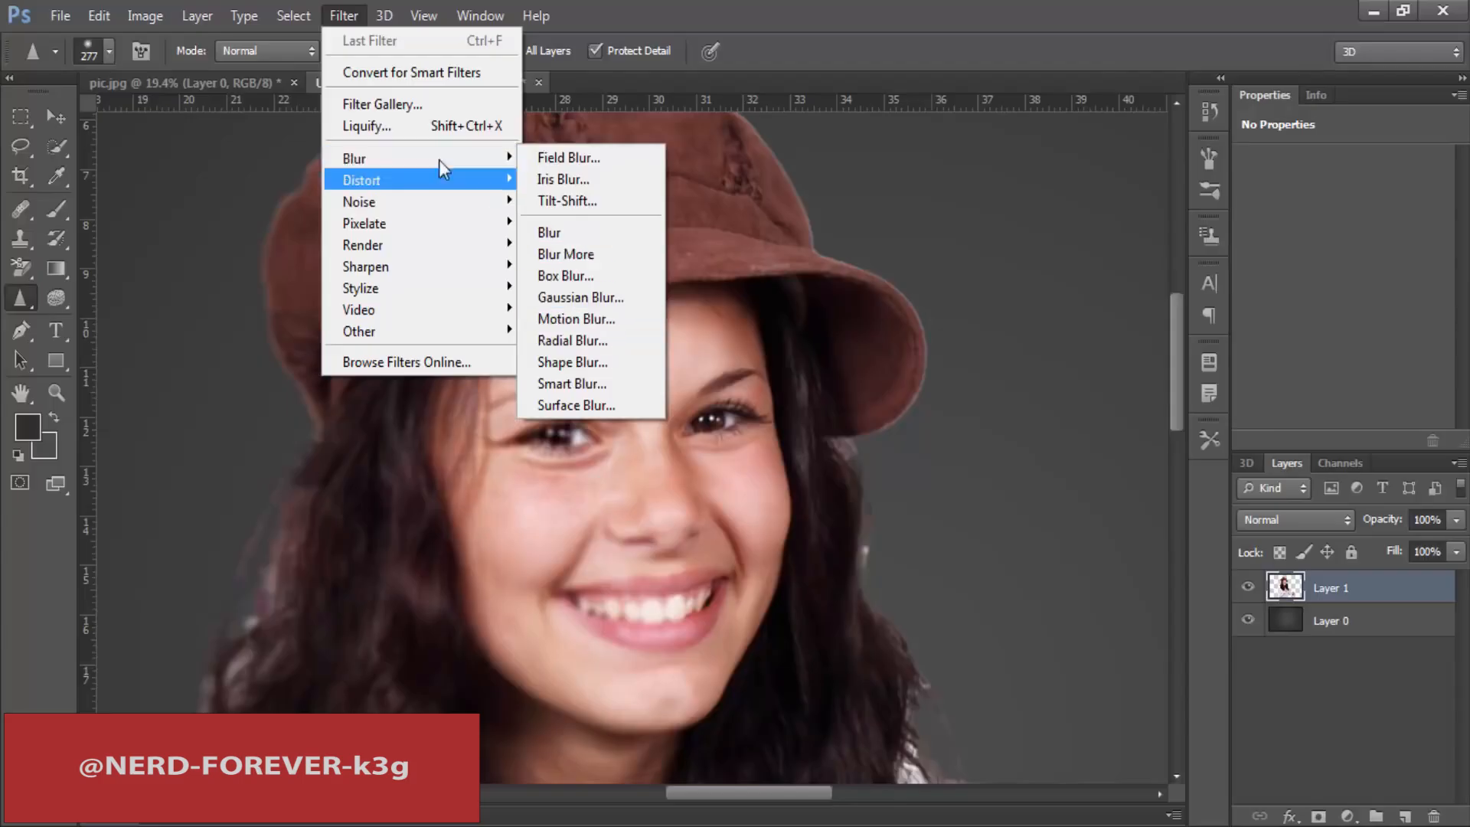
{"action": "mouse_move", "coordinate": [383, 268]}
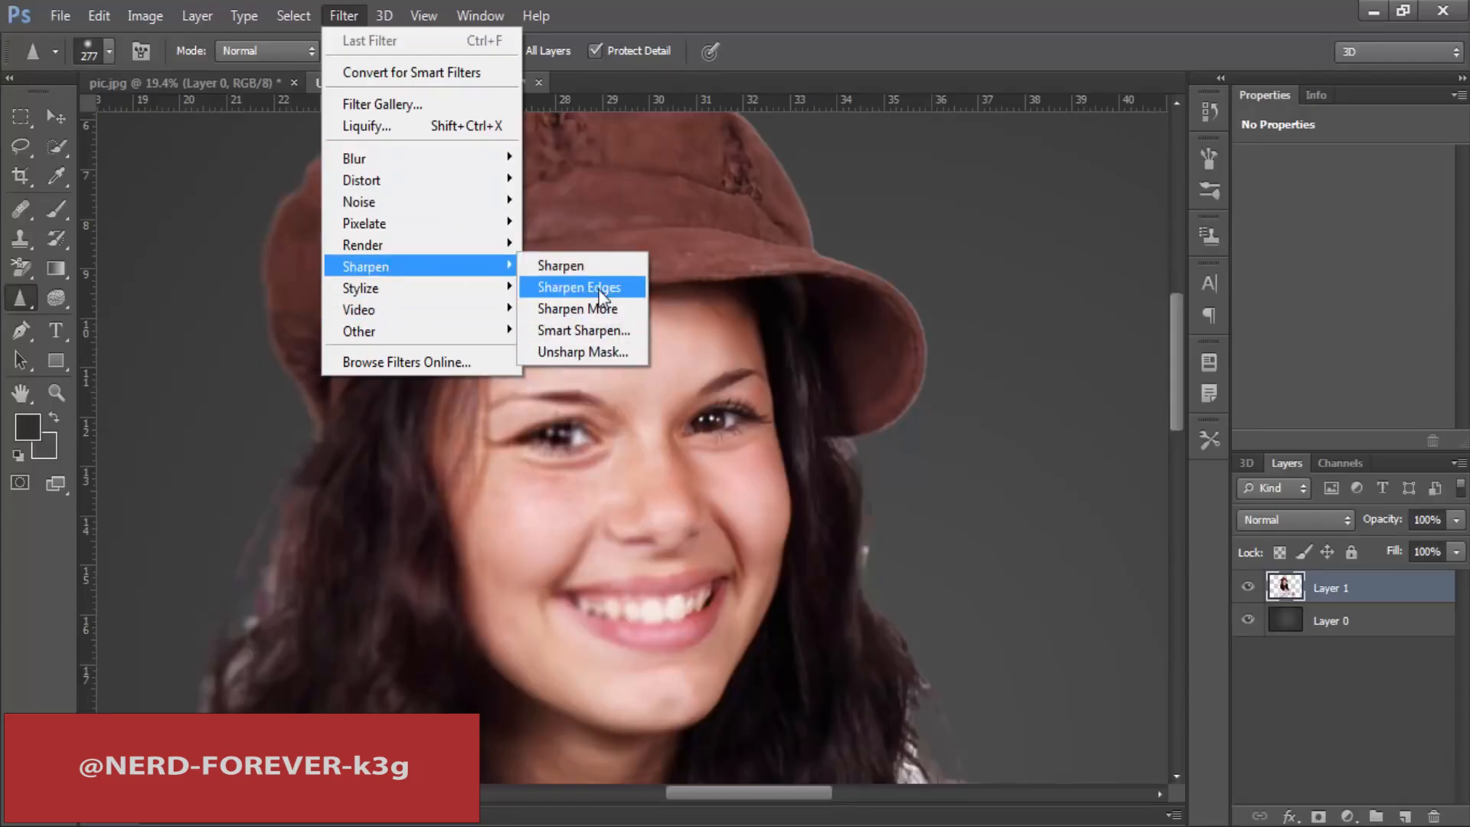
{"action": "left_click", "coordinate": [602, 295]}
Step: Switch from the Sharpen tool to the Smudge tool
{"action": "left_click", "coordinate": [24, 302]}
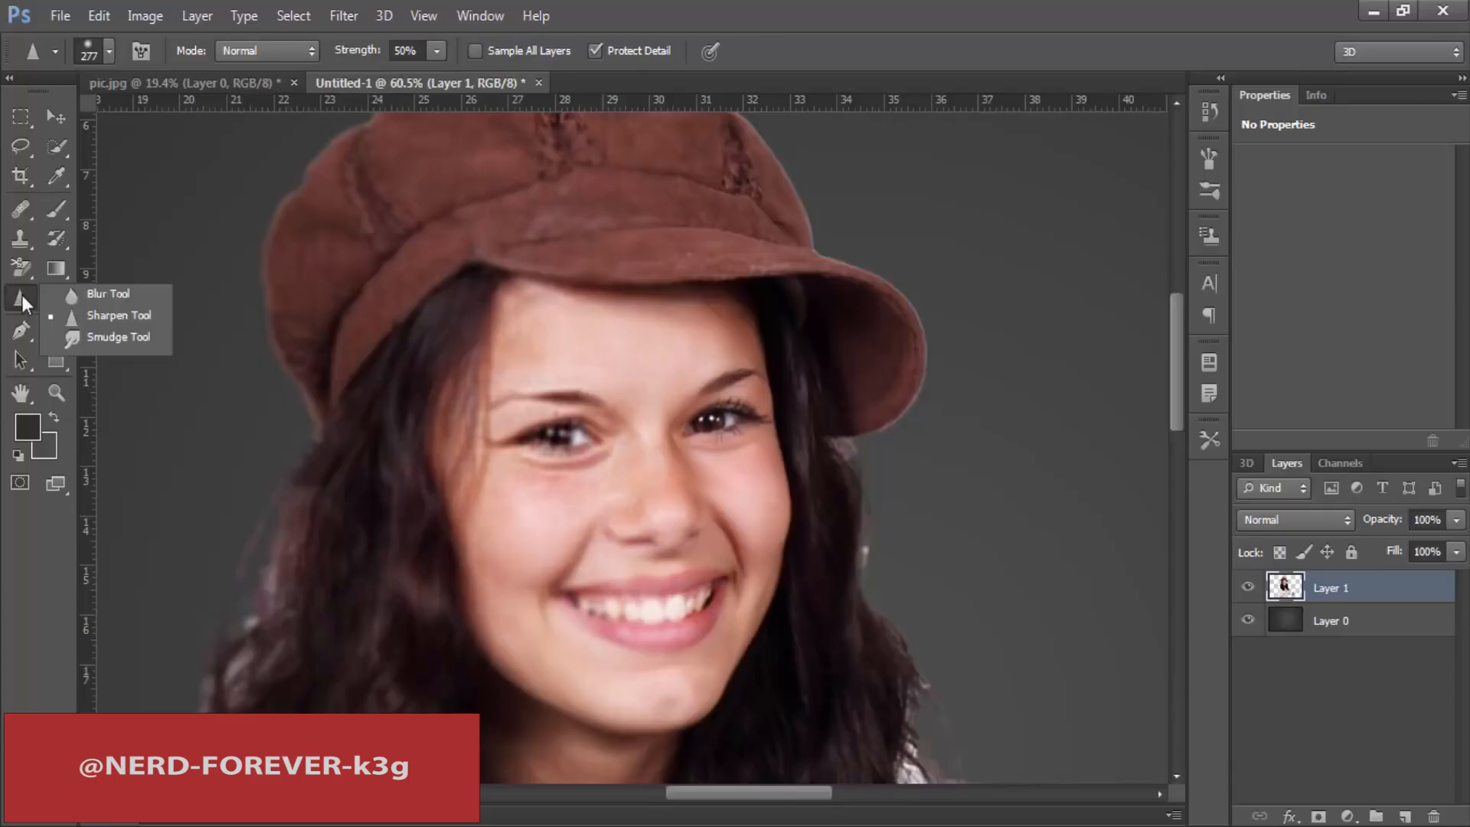
{"action": "left_click", "coordinate": [107, 317]}
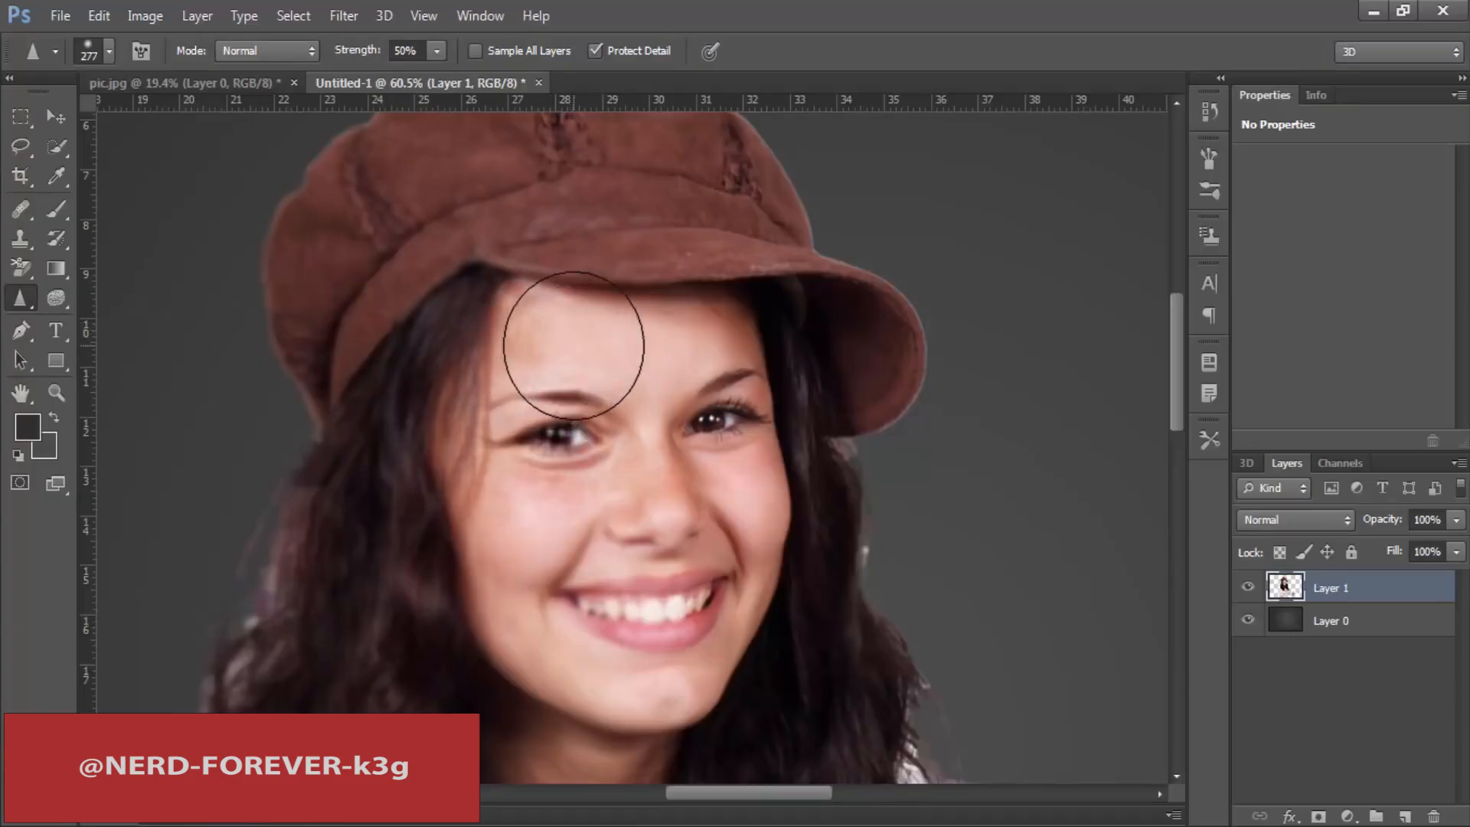
{"action": "right_click", "coordinate": [24, 295]}
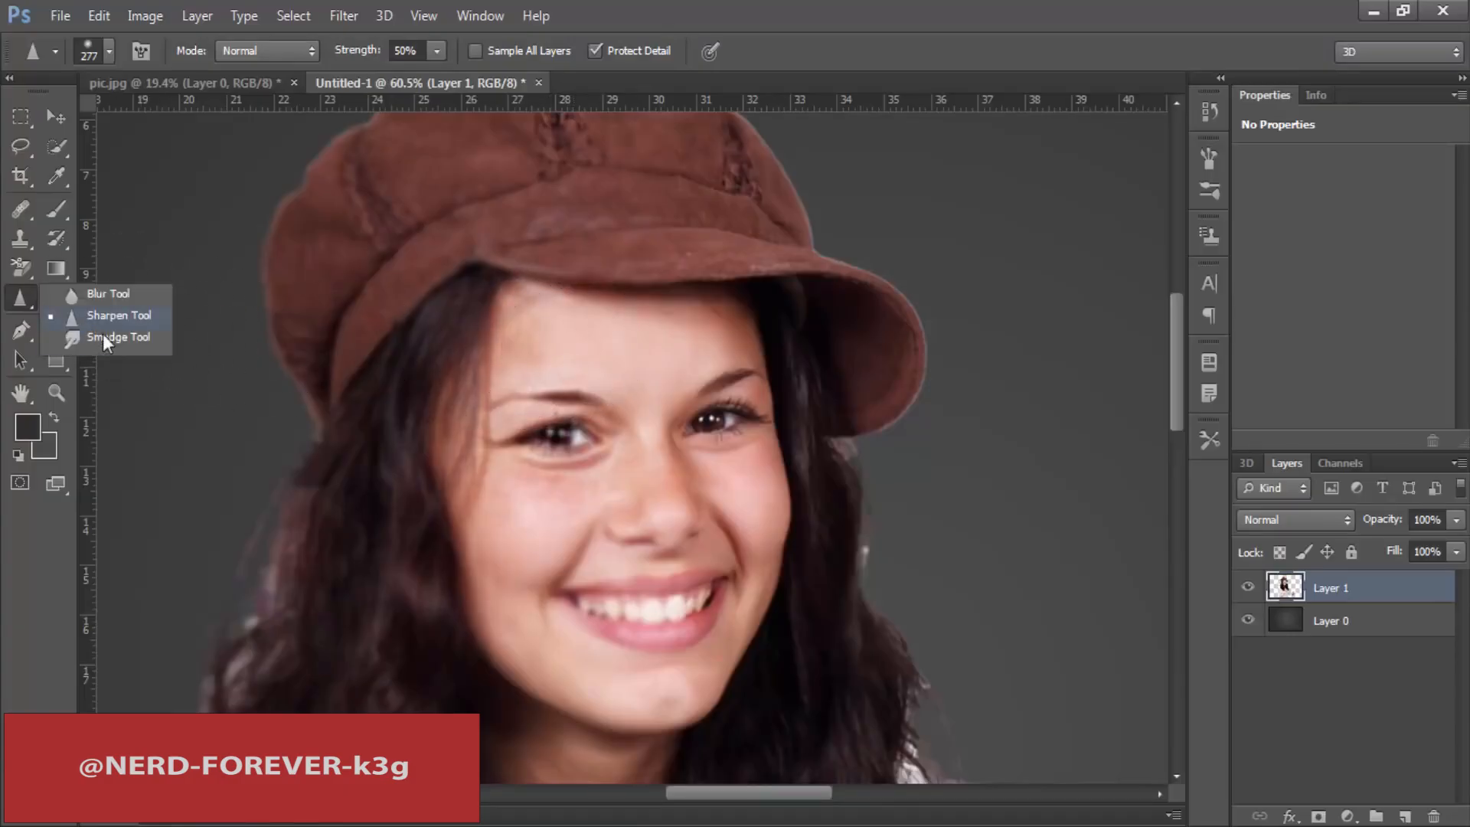
{"action": "left_click", "coordinate": [111, 338]}
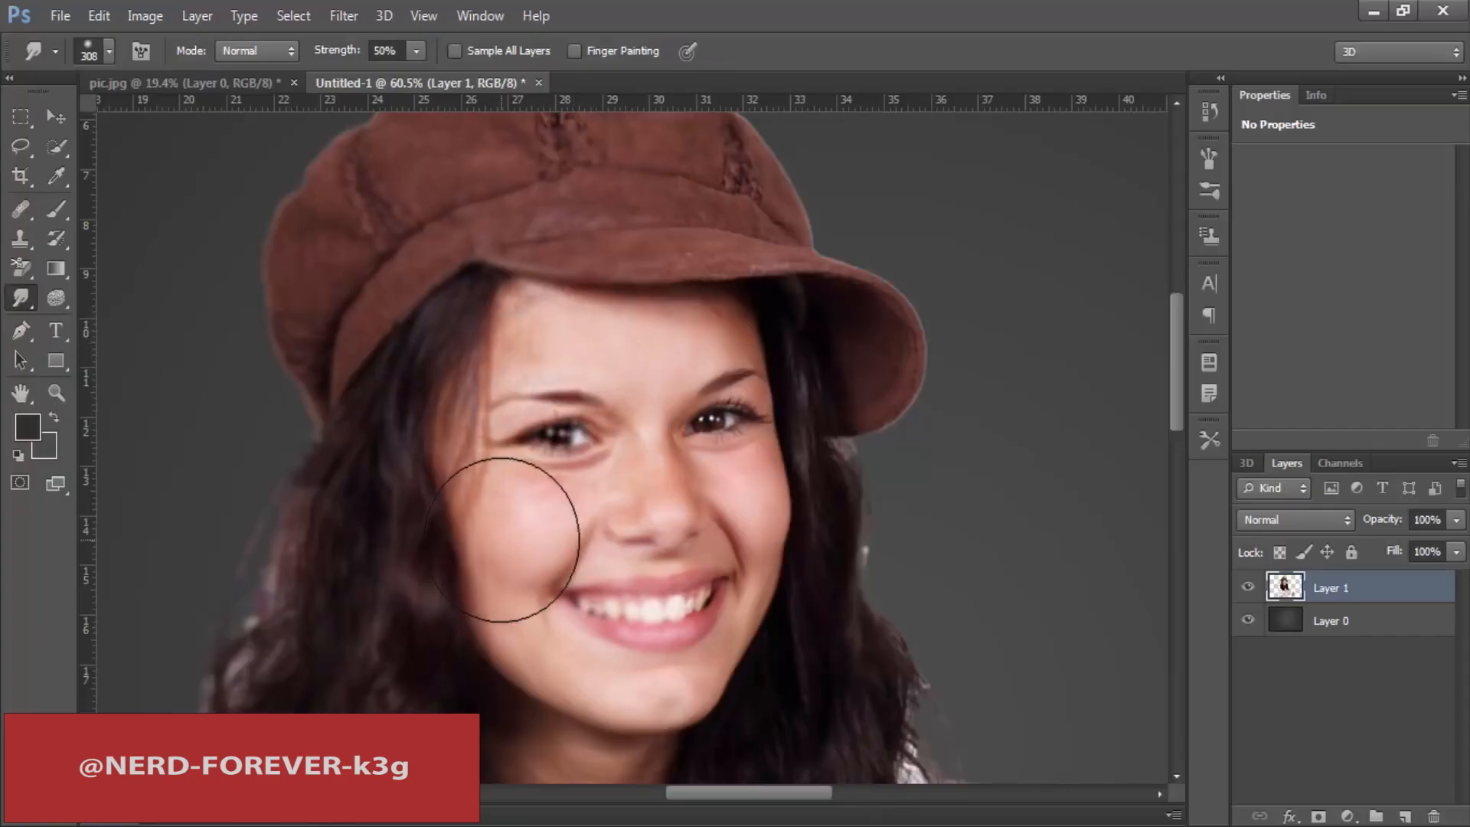
Step: Undo the sharpening strokes on the face and the deselection in the Untitled-1 document
{"action": "key", "text": "ctrl+alt+z"}
{"action": "key", "text": "ctrl+alt+z"}
{"action": "key", "text": "ctrl+alt+z"}
{"action": "key", "text": "ctrl+alt+z"}
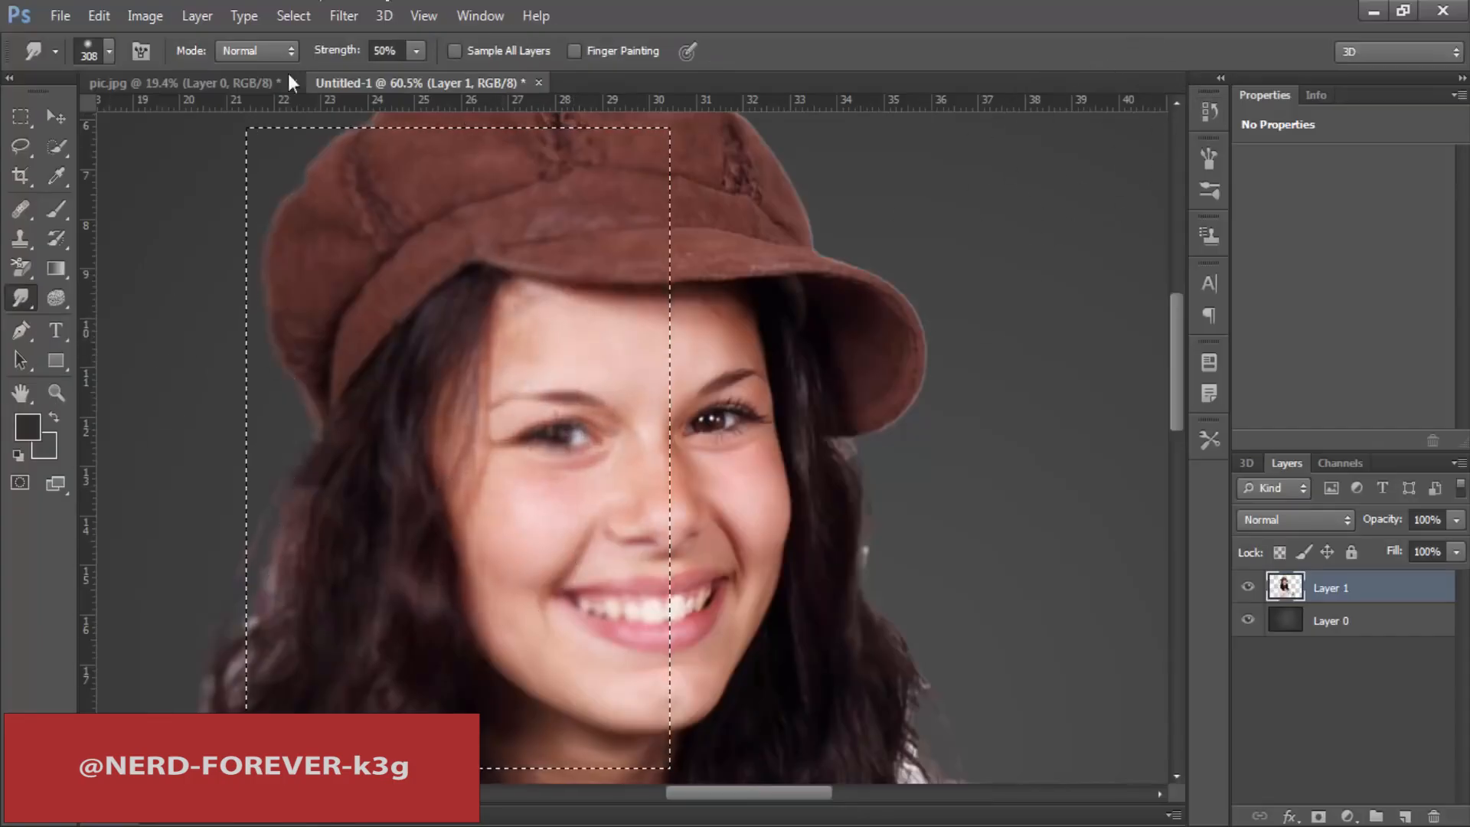
Step: Switch to the pic.jpg document, step back to its locked Background image, and bring the woman's face closer
{"action": "left_click", "coordinate": [184, 82]}
{"action": "key", "text": "ctrl+alt+z"}
{"action": "key", "text": "ctrl+alt+z"}
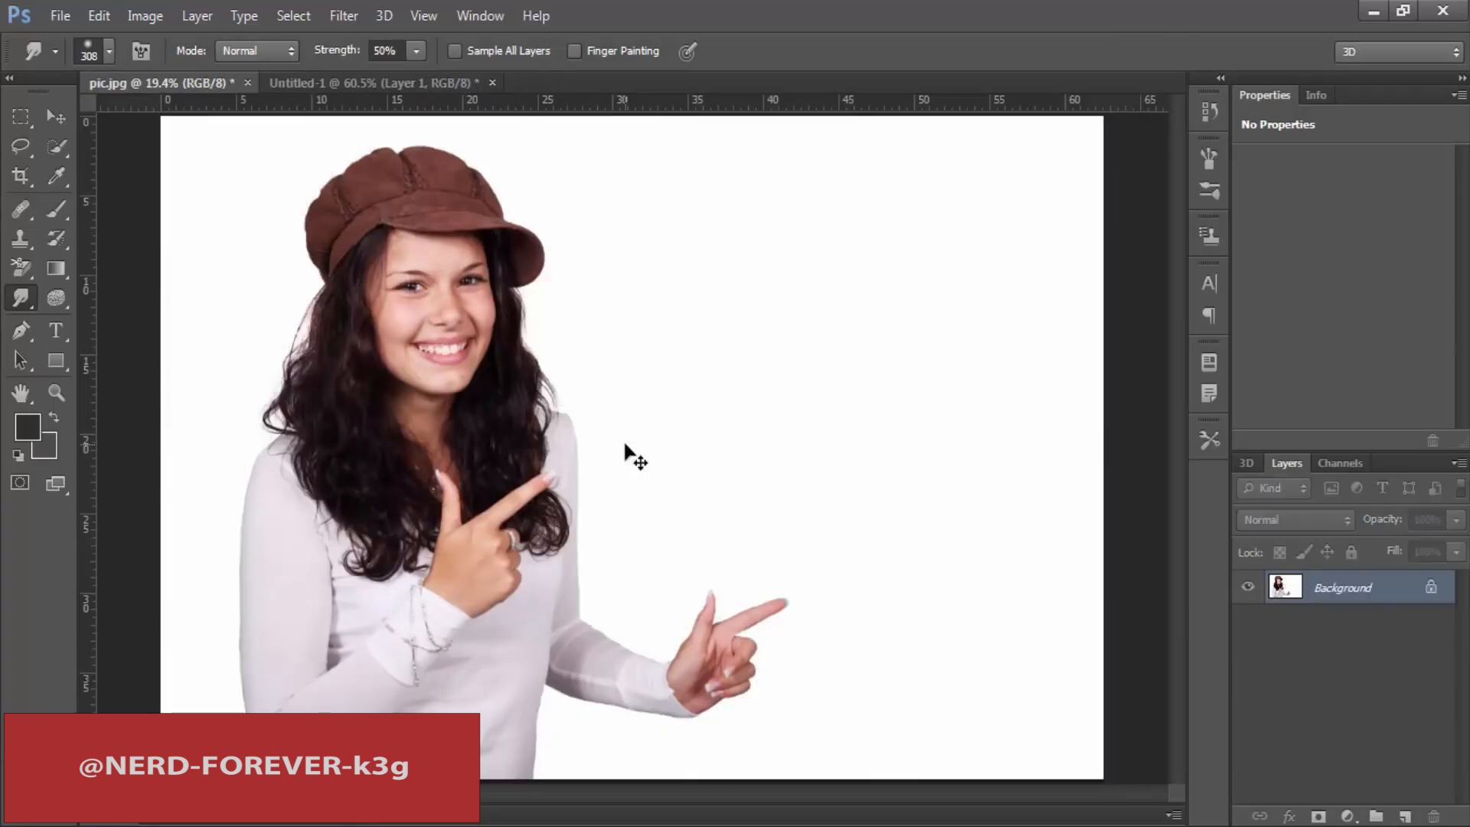
{"action": "scroll", "coordinate": [547, 445], "scroll_direction": "up", "scroll_amount": 3}
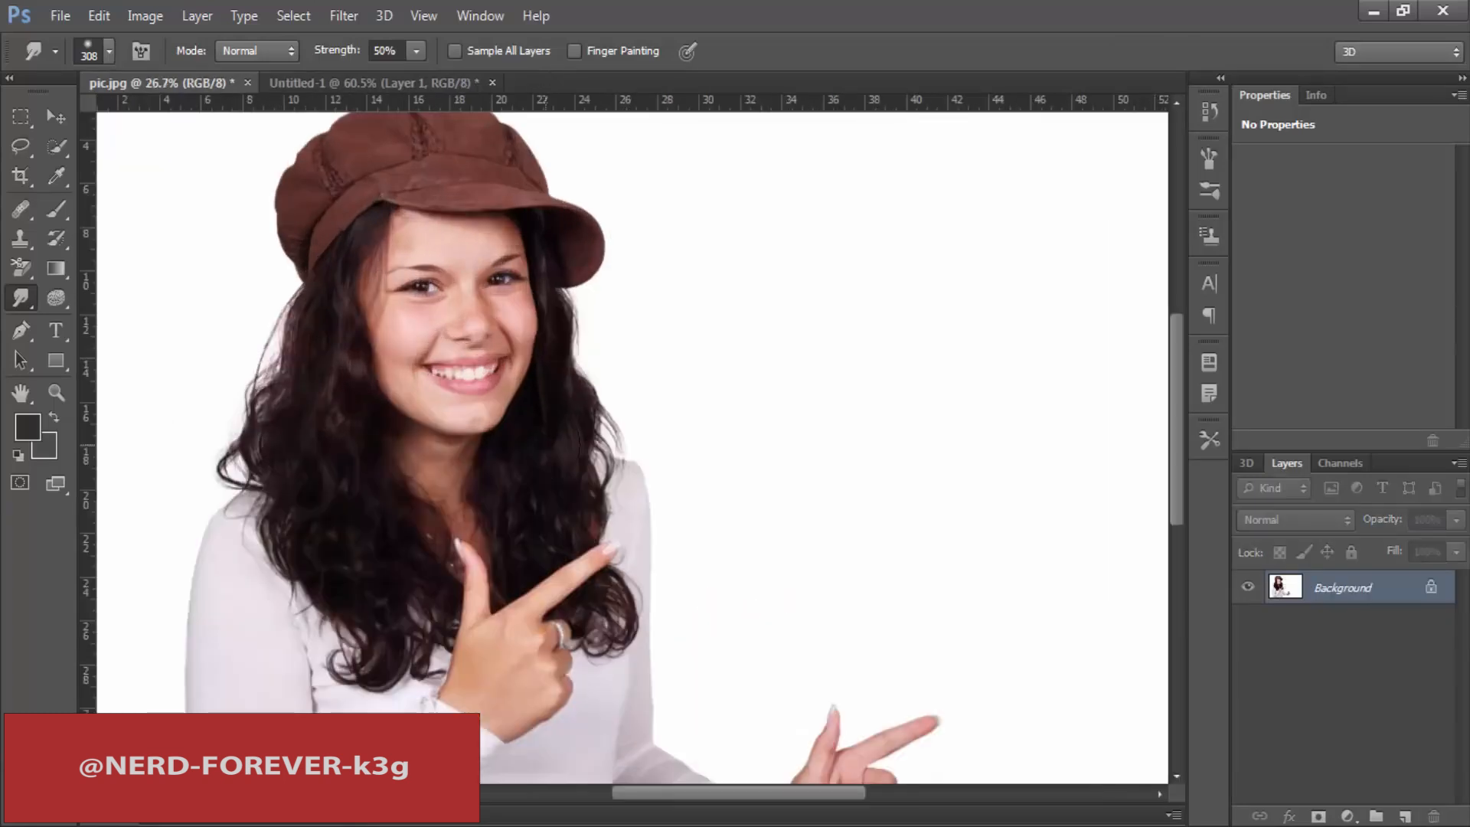
Step: Try Smudge brush sizes of 401 px and 174 px over the woman's face
{"action": "right_click", "coordinate": [510, 331]}
{"action": "left_click_drag", "start_coordinate": [716, 388], "coordinate": [724, 388]}
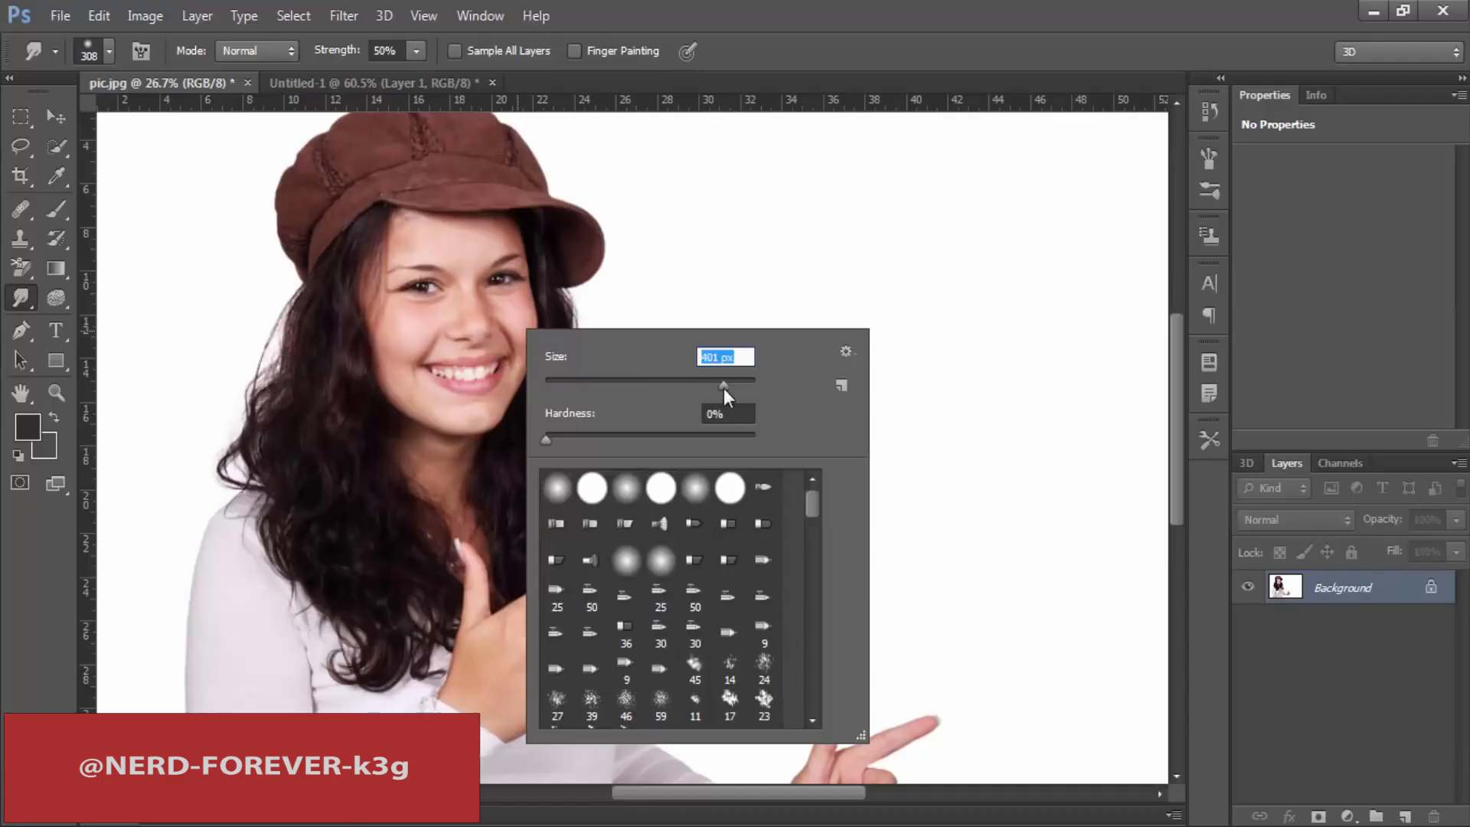
{"action": "left_click", "coordinate": [505, 277]}
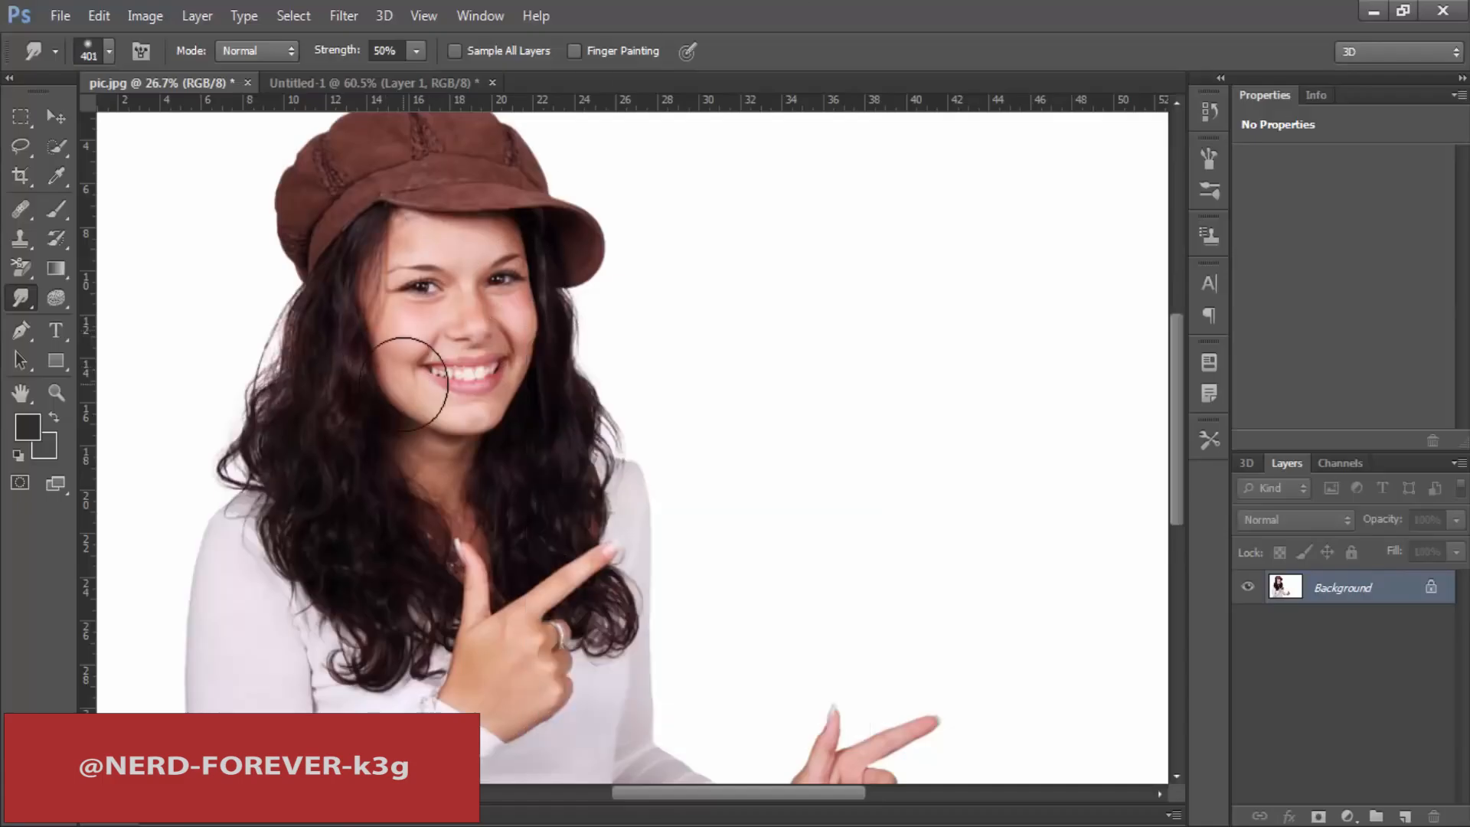
{"action": "right_click", "coordinate": [21, 298]}
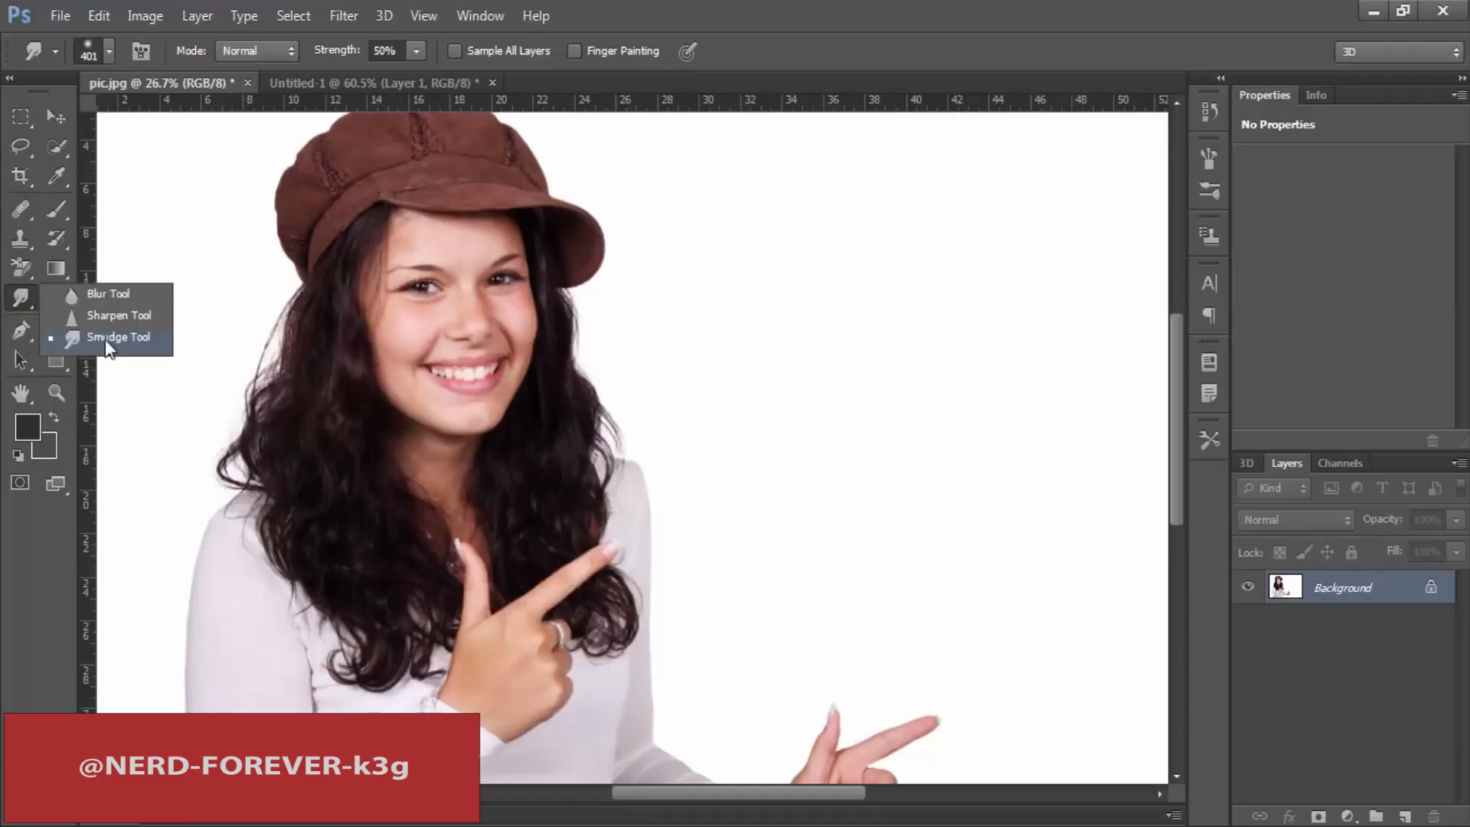
{"action": "left_click", "coordinate": [104, 337]}
{"action": "right_click", "coordinate": [443, 301]}
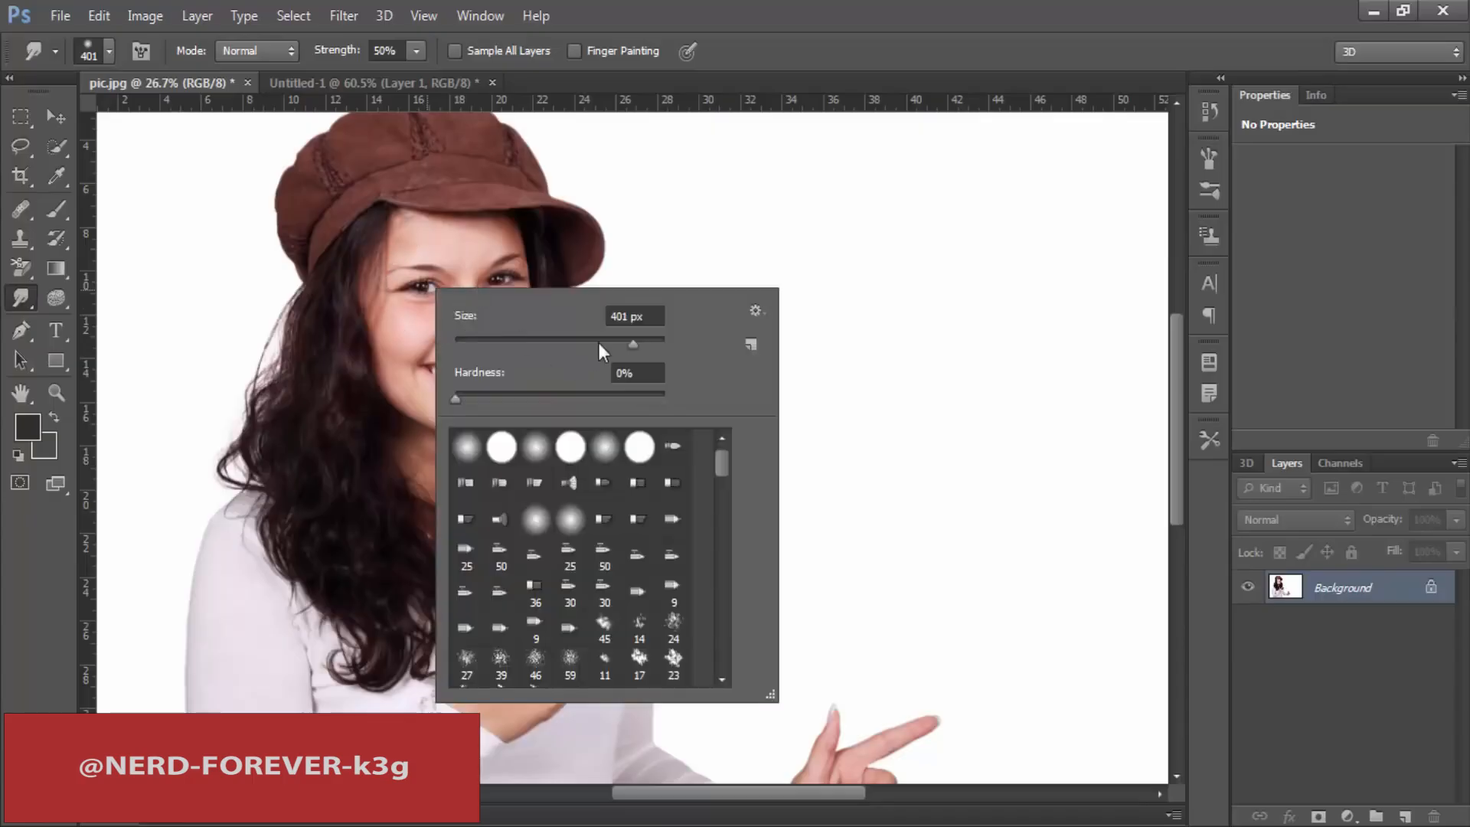
{"action": "left_click", "coordinate": [536, 15]}
{"action": "left_click", "coordinate": [689, 1]}
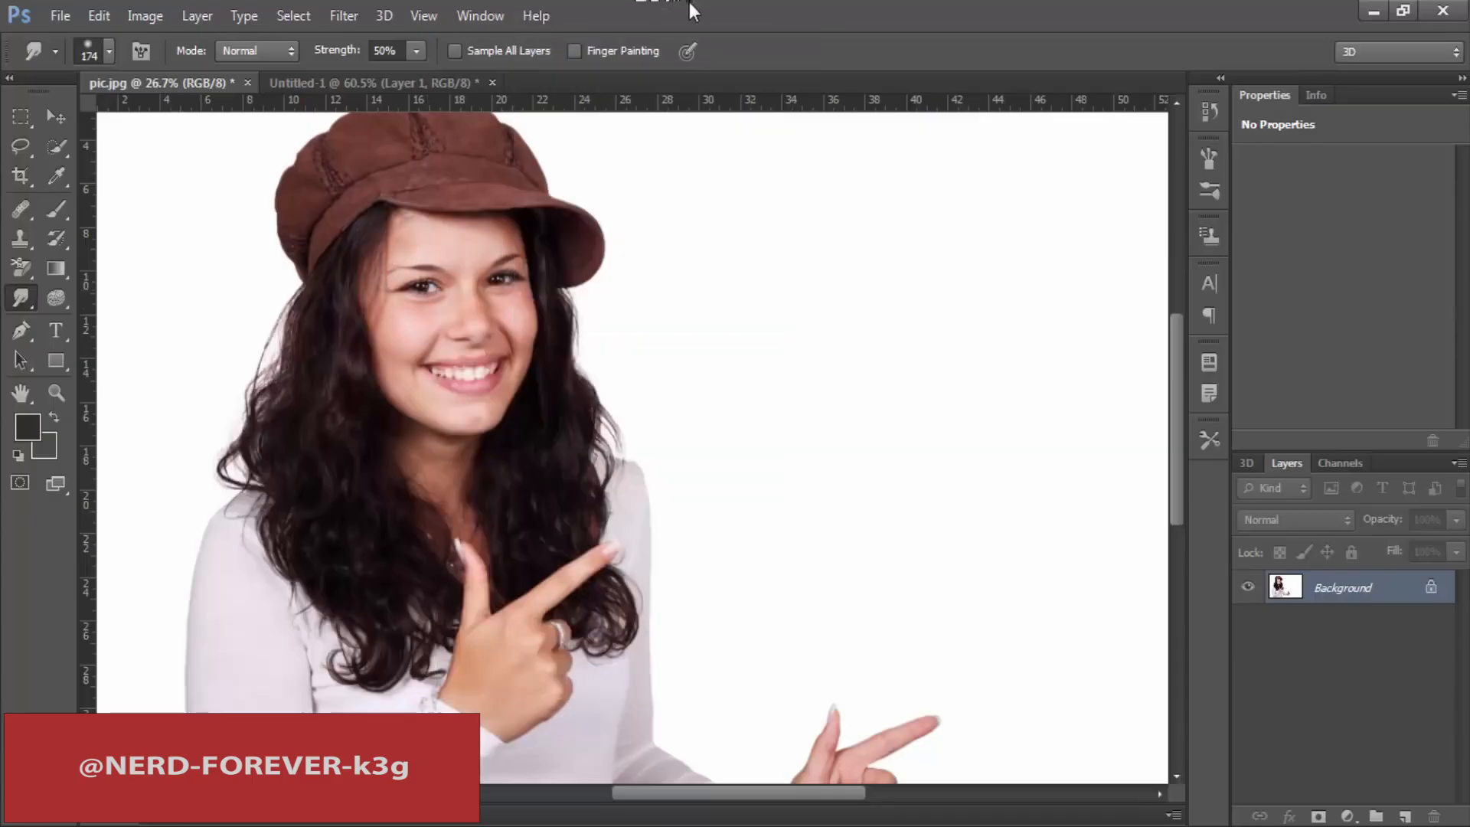
Step: Set the Smudge brush size to 246 px
{"action": "right_click", "coordinate": [443, 302]}
{"action": "left_click_drag", "start_coordinate": [622, 350], "coordinate": [628, 351]}
{"action": "left_click", "coordinate": [746, 2]}
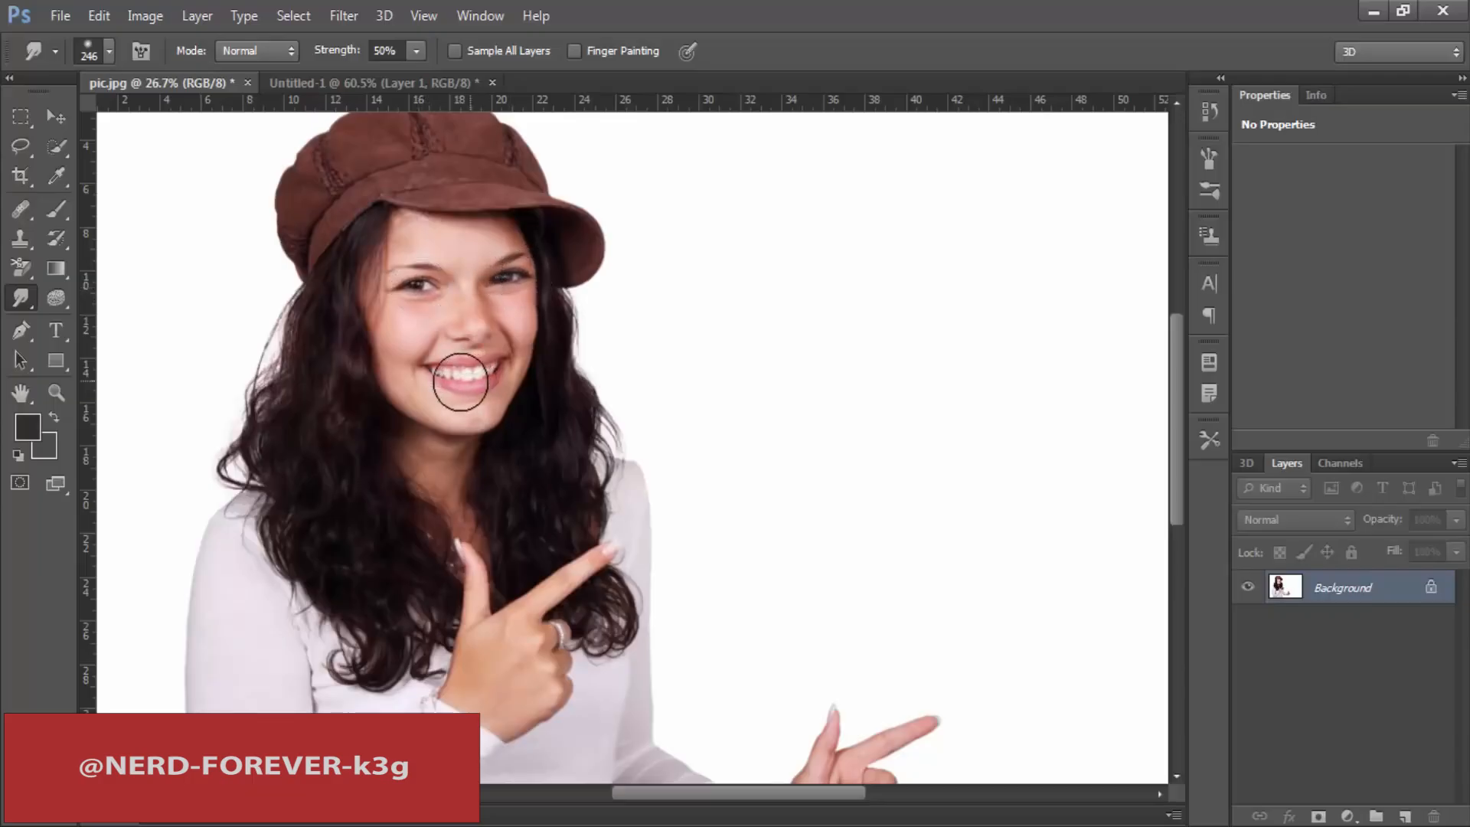
Step: Smudge the woman's mouth corners, nose, eyebrows and chin to reshape her face, then view the whole photo
{"action": "left_click_drag", "start_coordinate": [497, 379], "coordinate": [510, 359]}
{"action": "left_click_drag", "start_coordinate": [422, 376], "coordinate": [401, 368]}
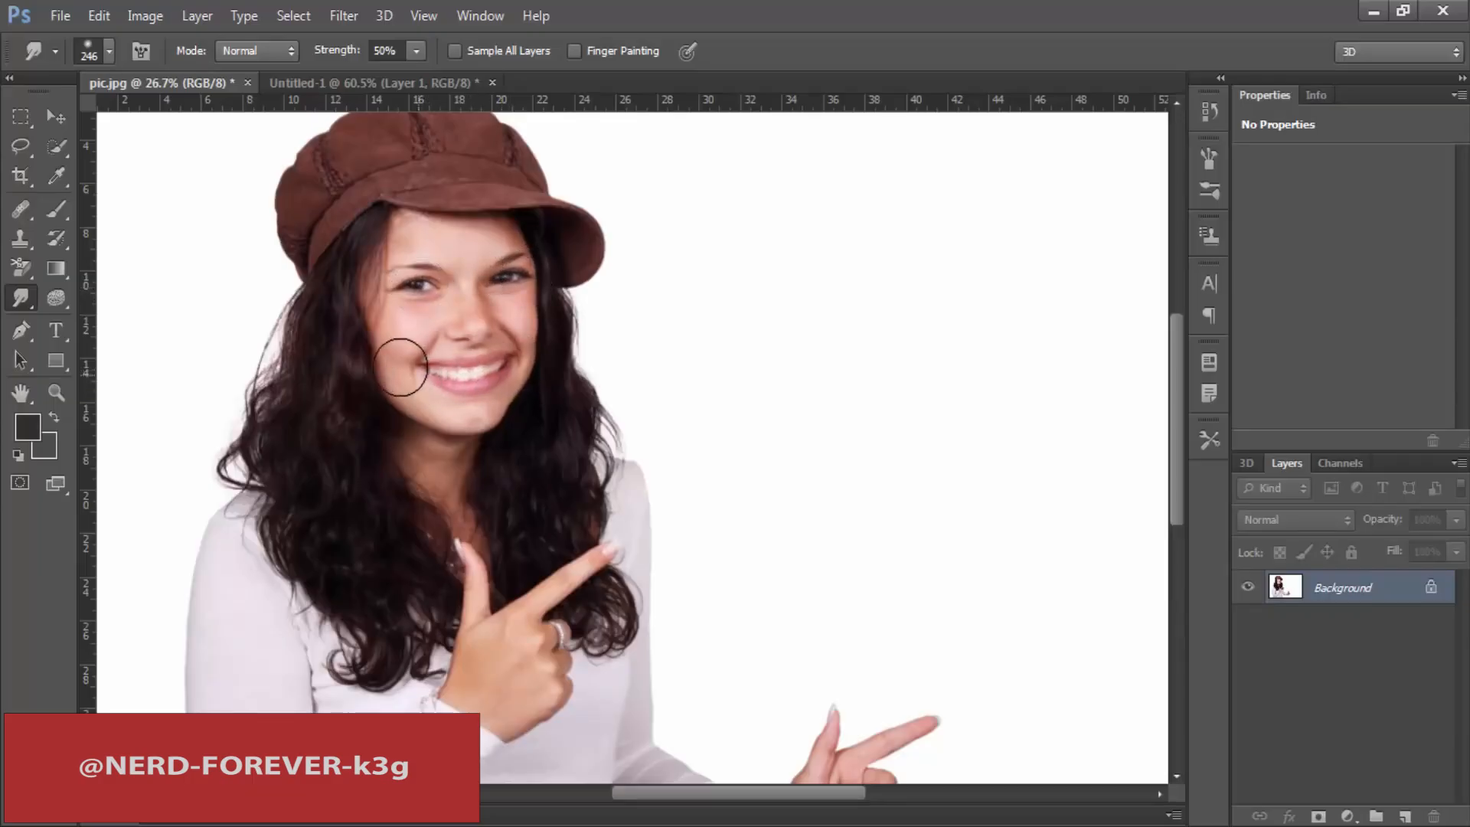
{"action": "left_click_drag", "start_coordinate": [481, 332], "coordinate": [491, 335]}
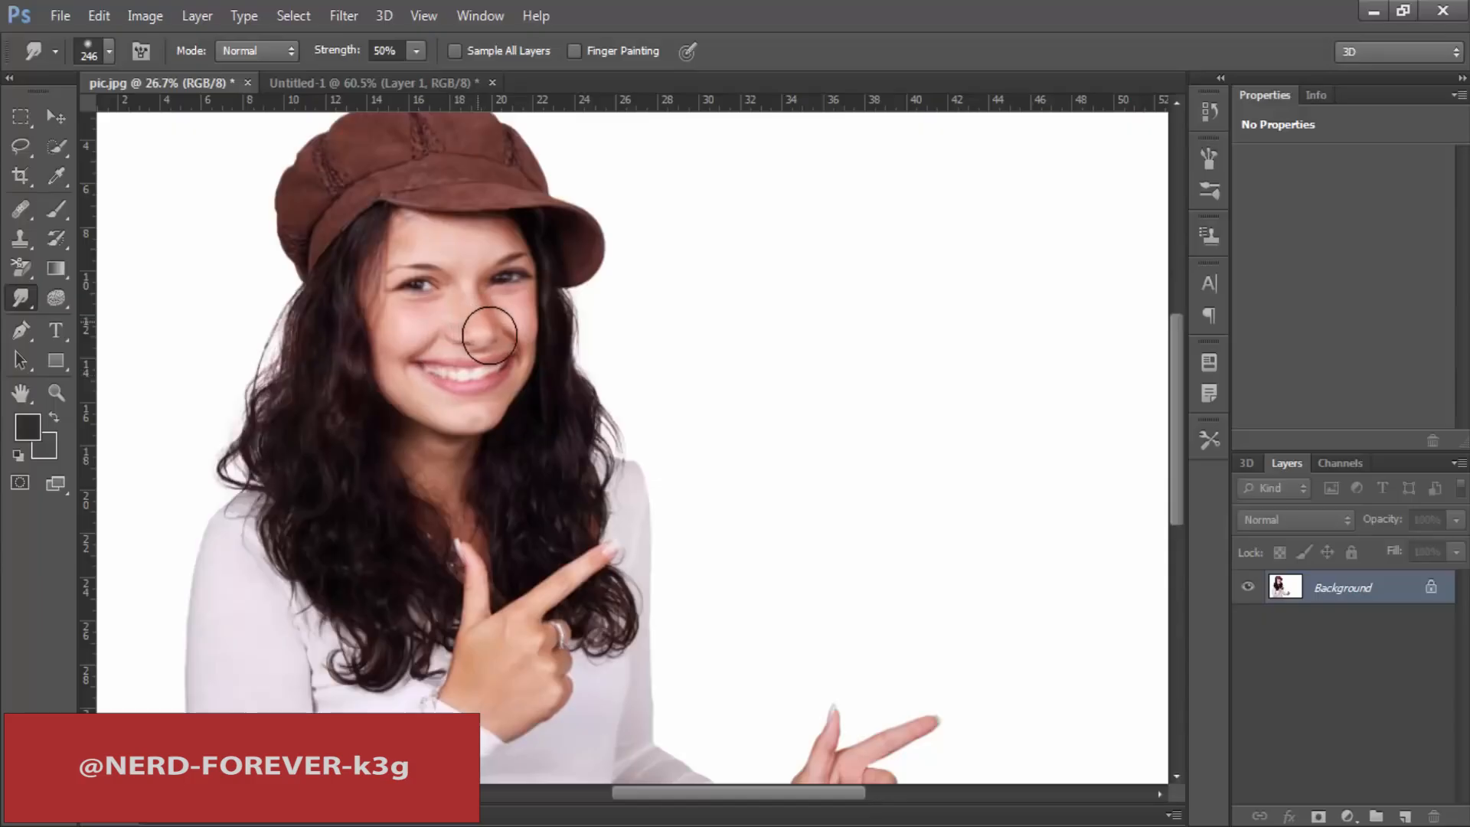
{"action": "left_click_drag", "start_coordinate": [422, 265], "coordinate": [508, 251]}
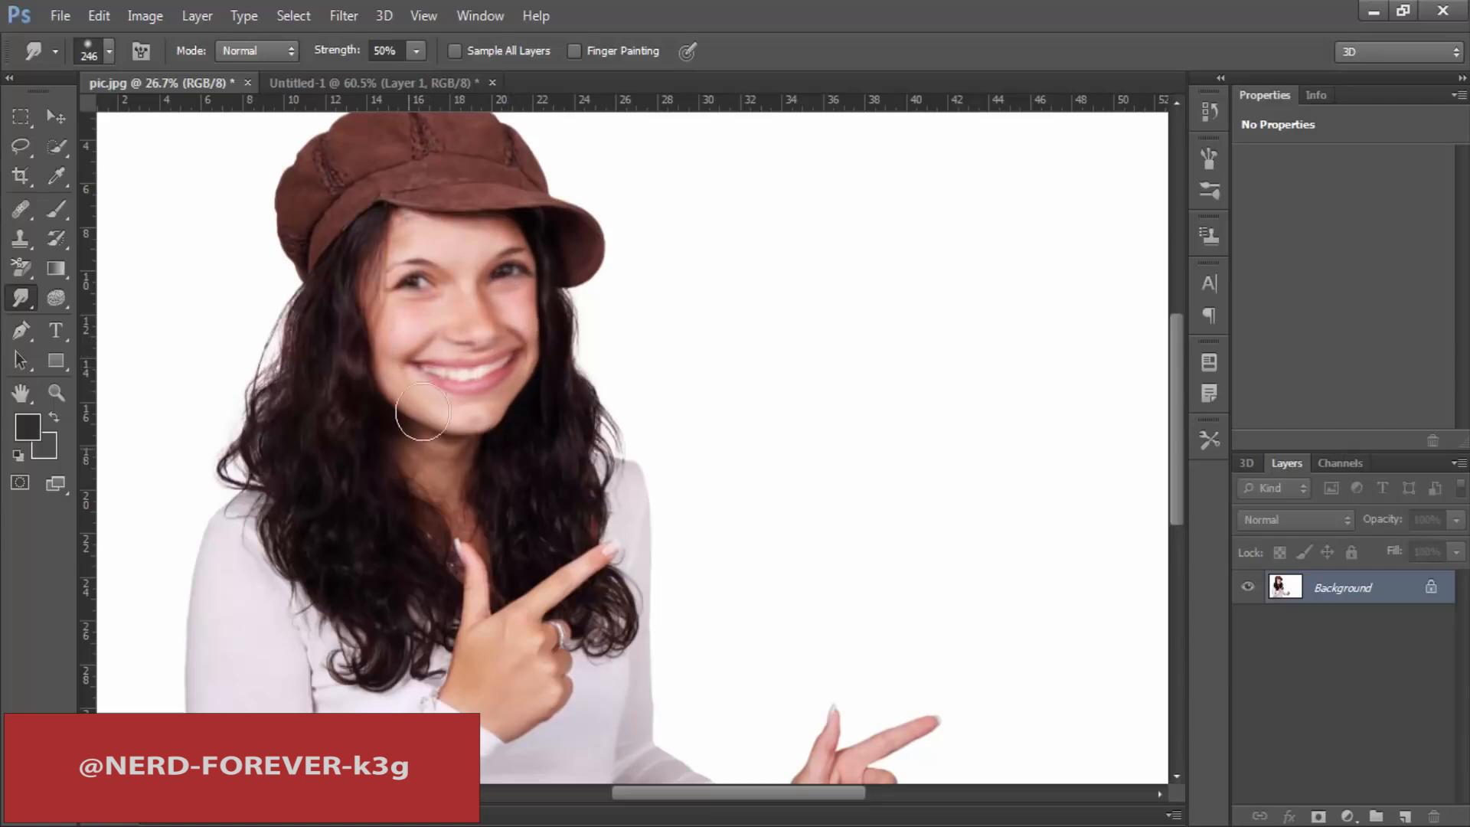
{"action": "left_click_drag", "start_coordinate": [412, 369], "coordinate": [428, 344]}
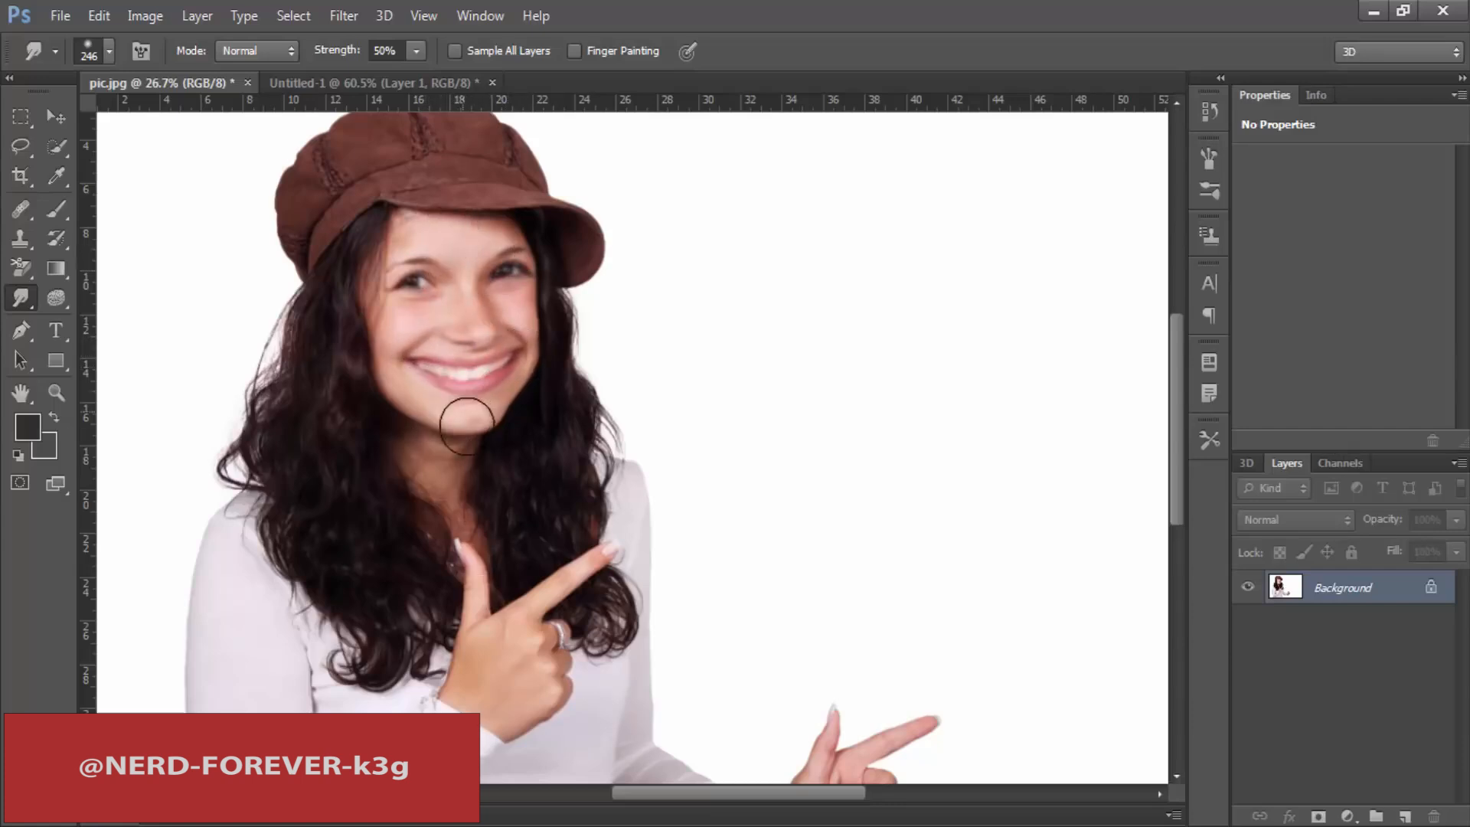
{"action": "left_click_drag", "start_coordinate": [466, 426], "coordinate": [487, 441]}
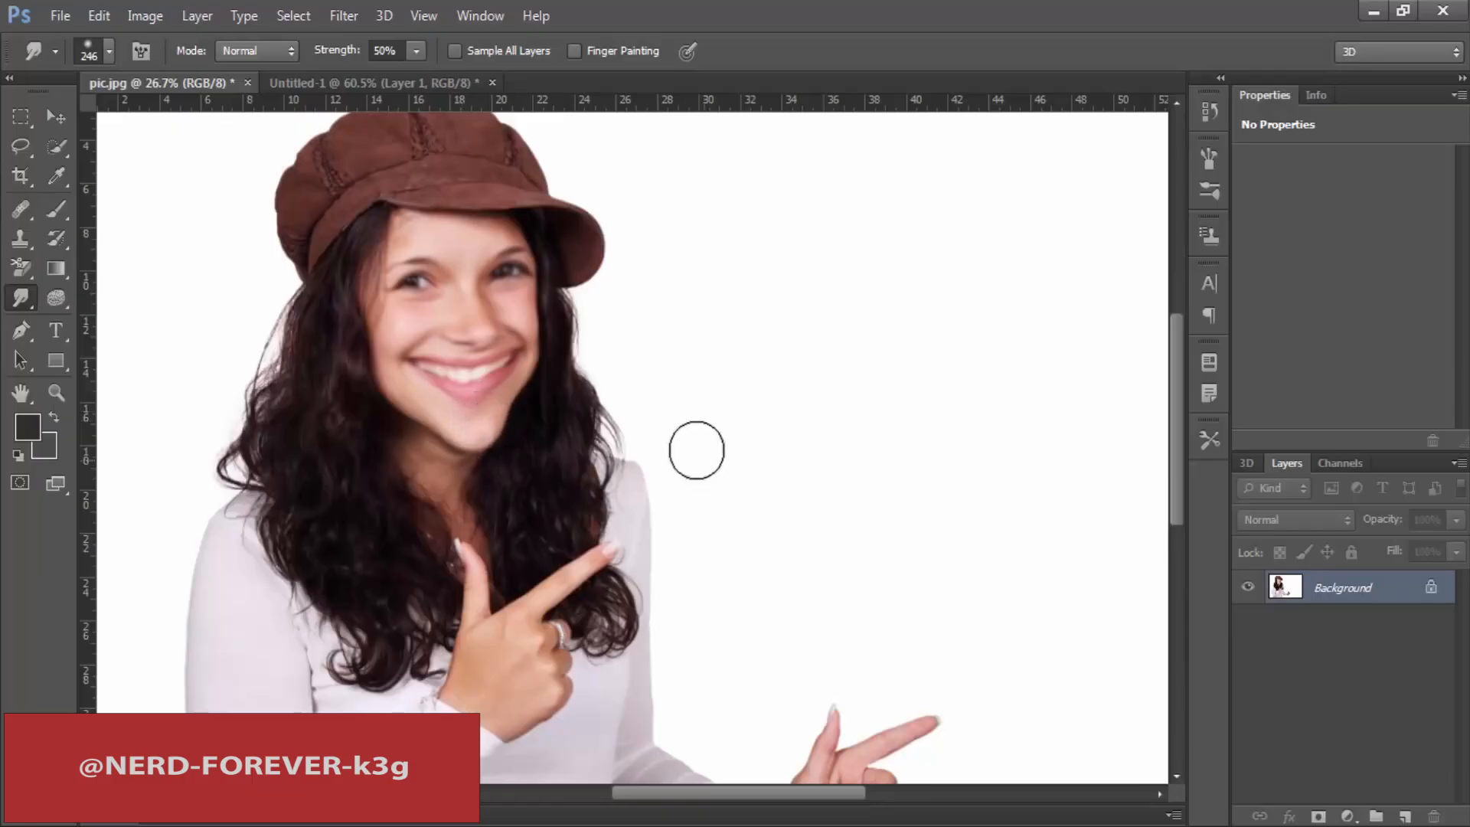
{"action": "key", "text": "ctrl+minus"}
{"action": "key", "text": "ctrl+minus"}
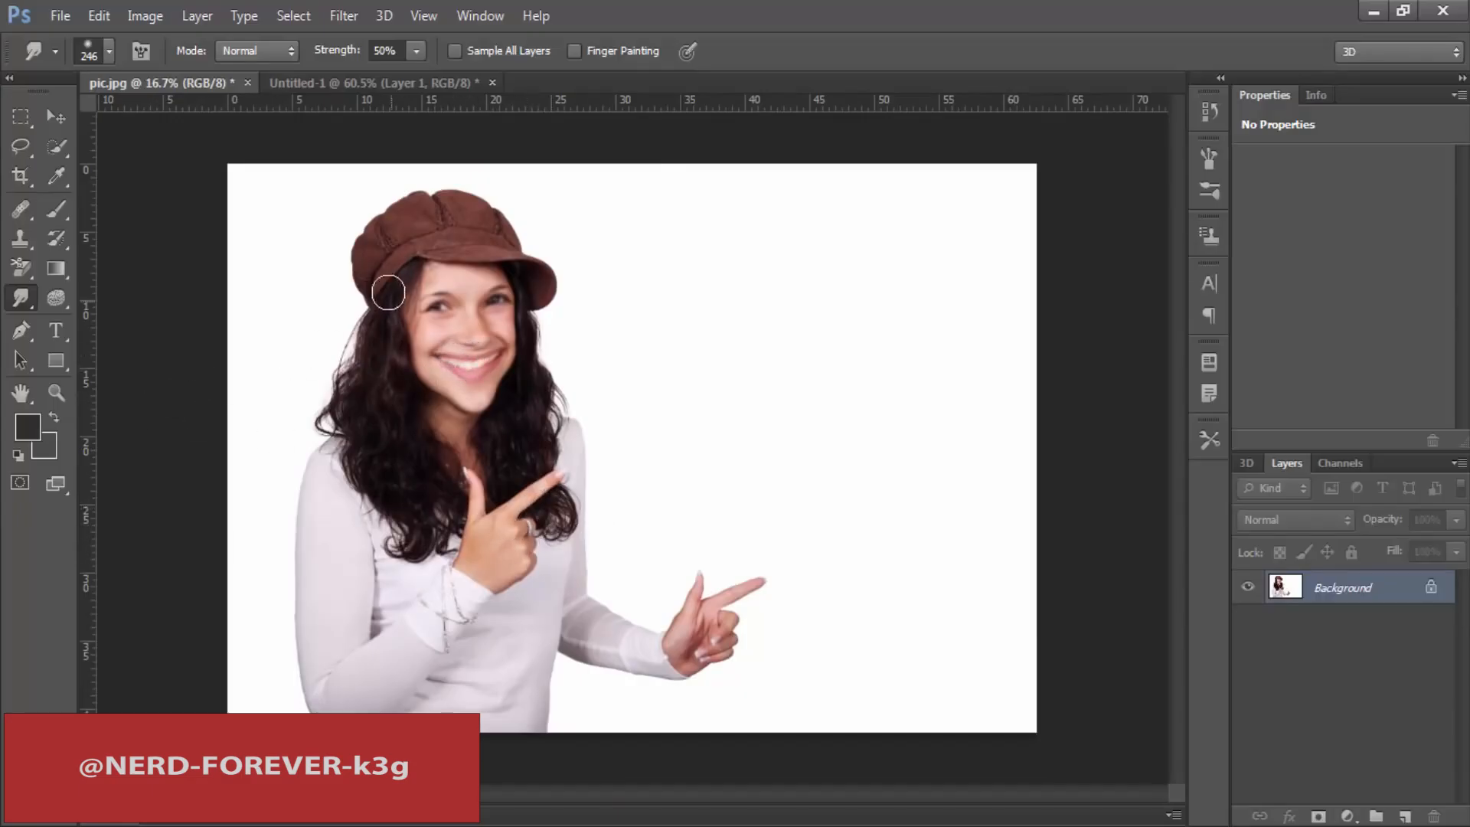
{"action": "right_click", "coordinate": [20, 299]}
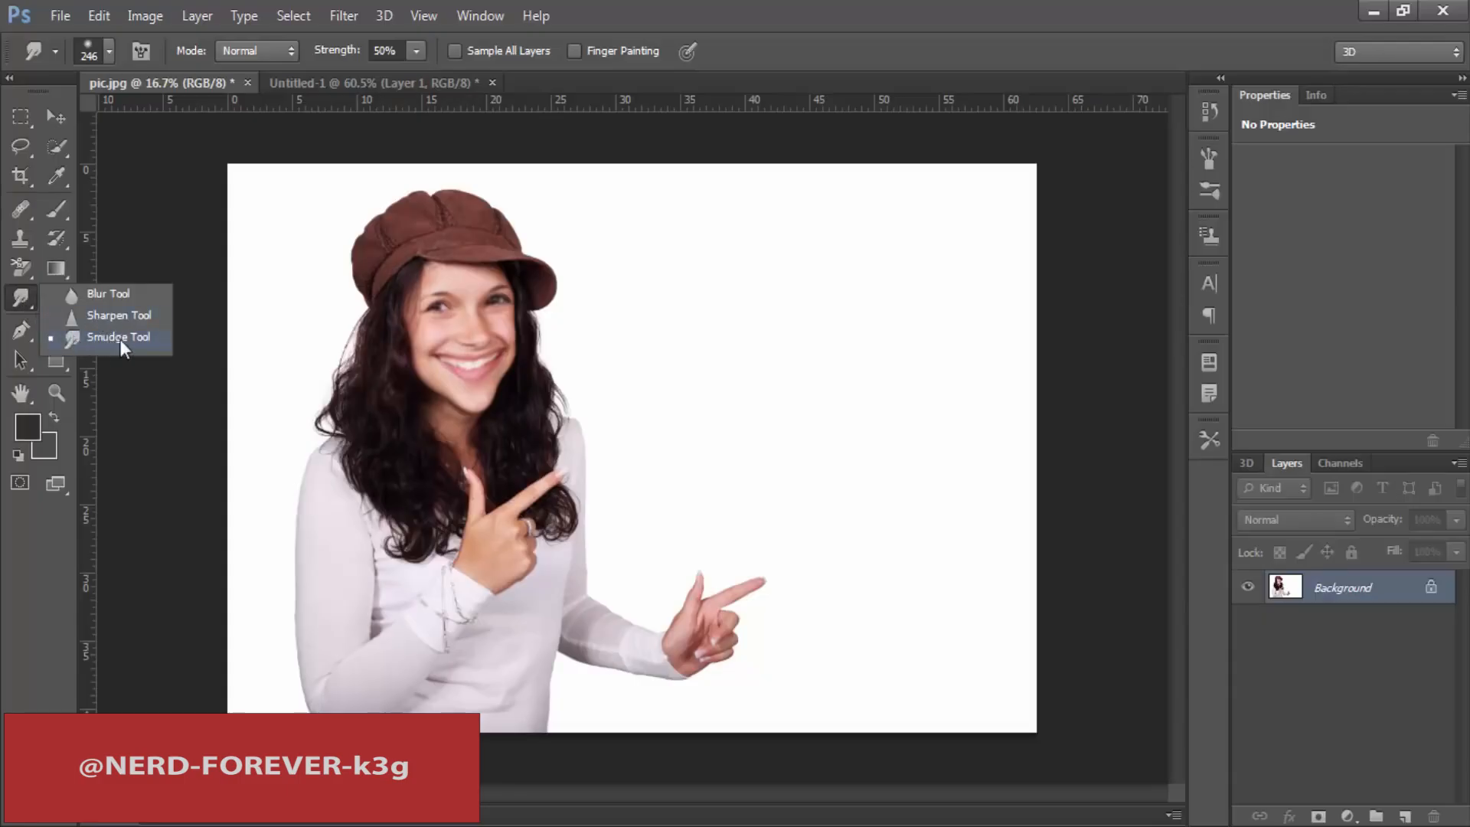
{"action": "left_click", "coordinate": [1, 284]}
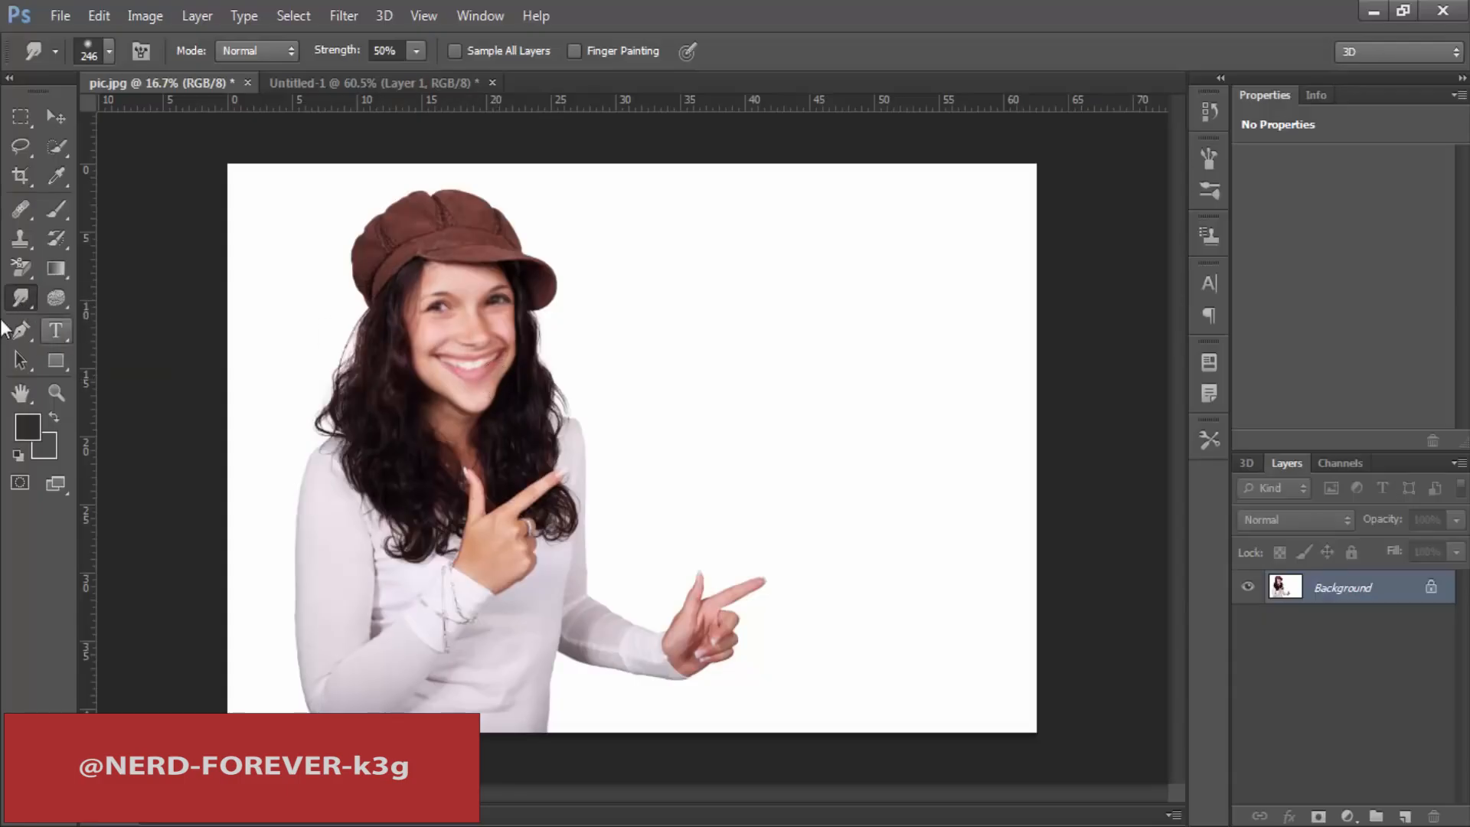
{"action": "right_click", "coordinate": [26, 291]}
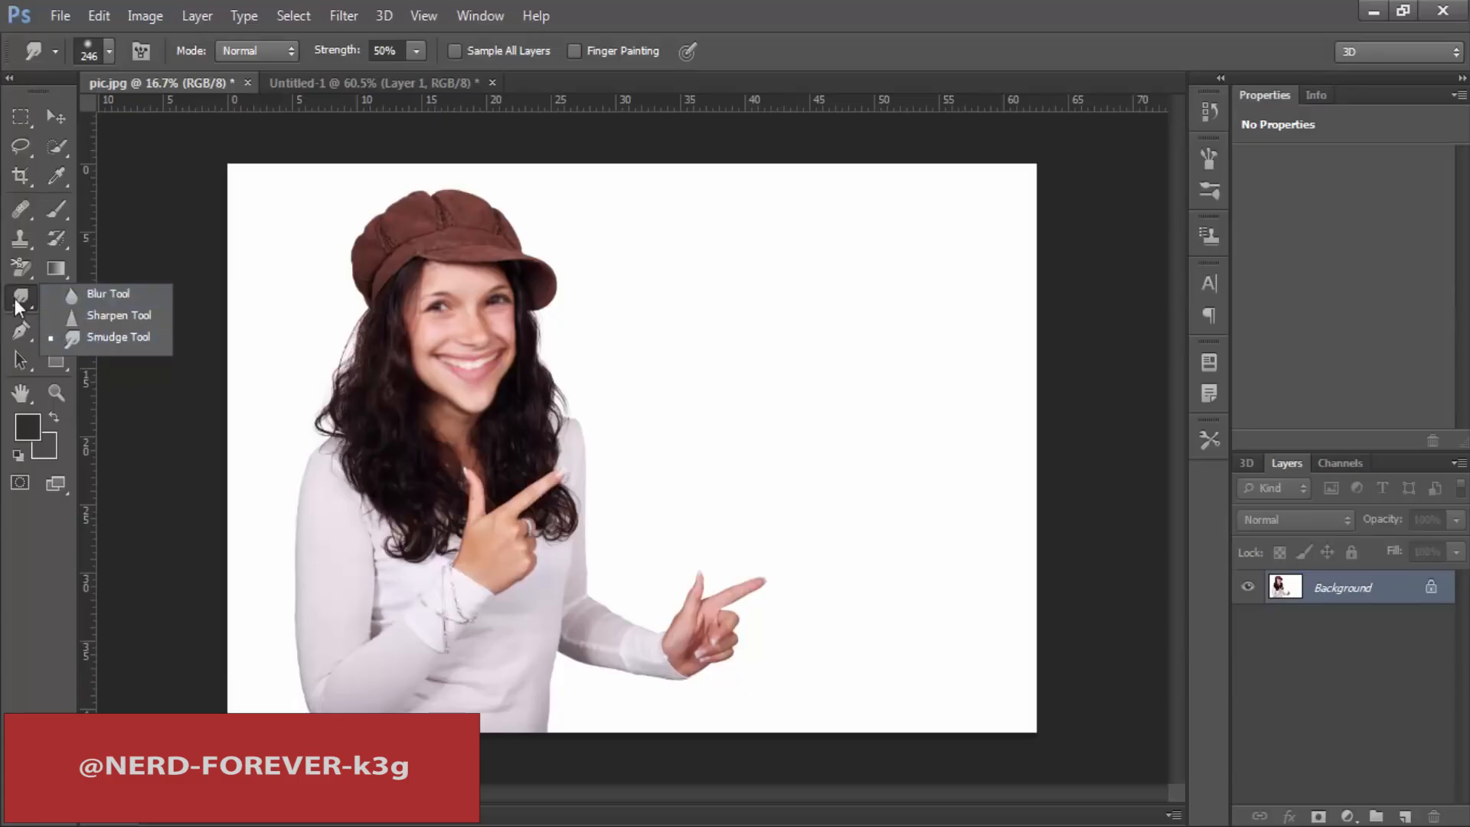
{"action": "left_click", "coordinate": [54, 298]}
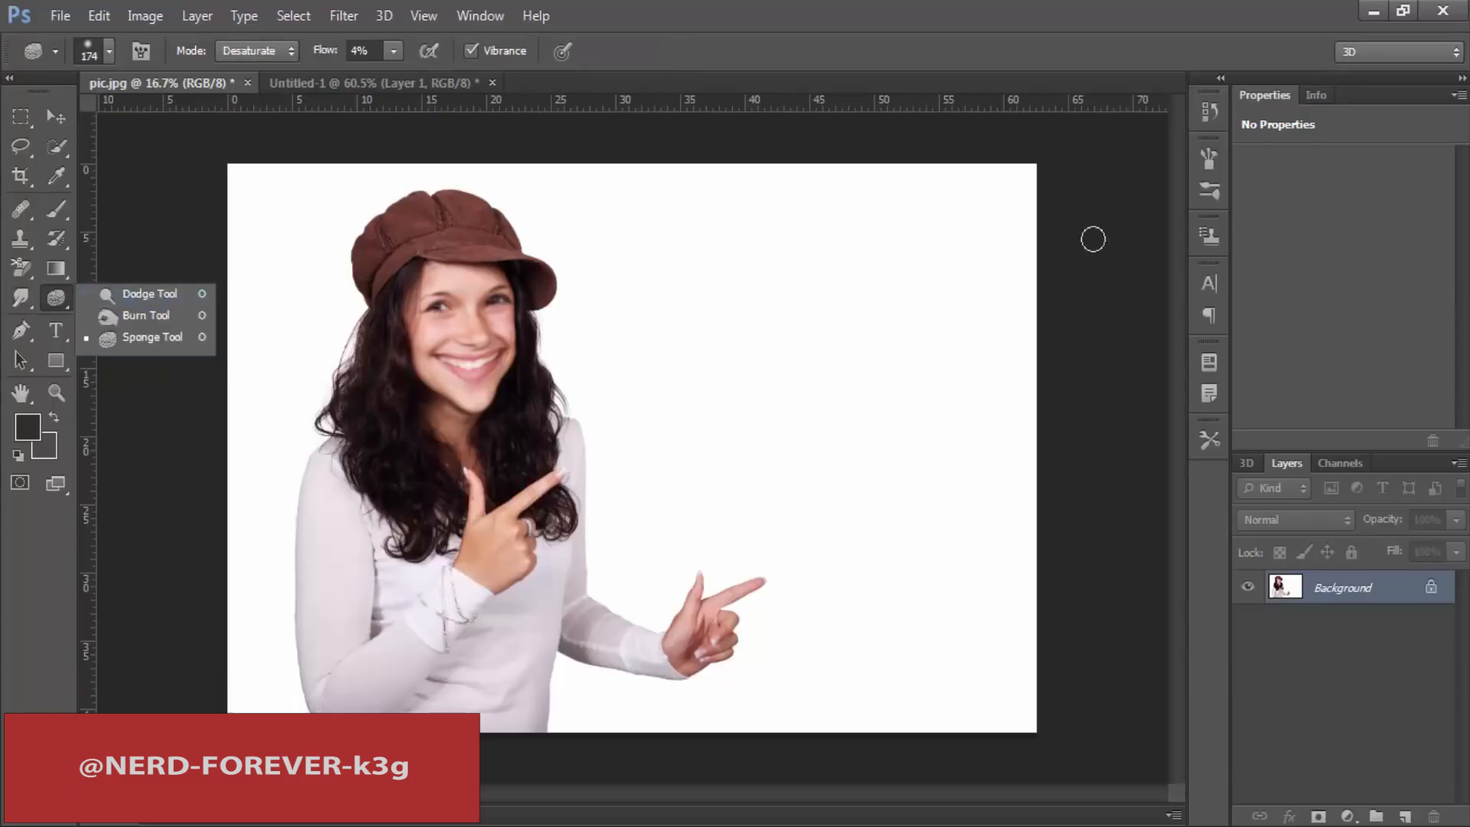
Step: Revert the photo through its history to the state before the face was smudged
{"action": "left_click", "coordinate": [1204, 113]}
{"action": "left_click", "coordinate": [1081, 127]}
{"action": "left_click", "coordinate": [1205, 112]}
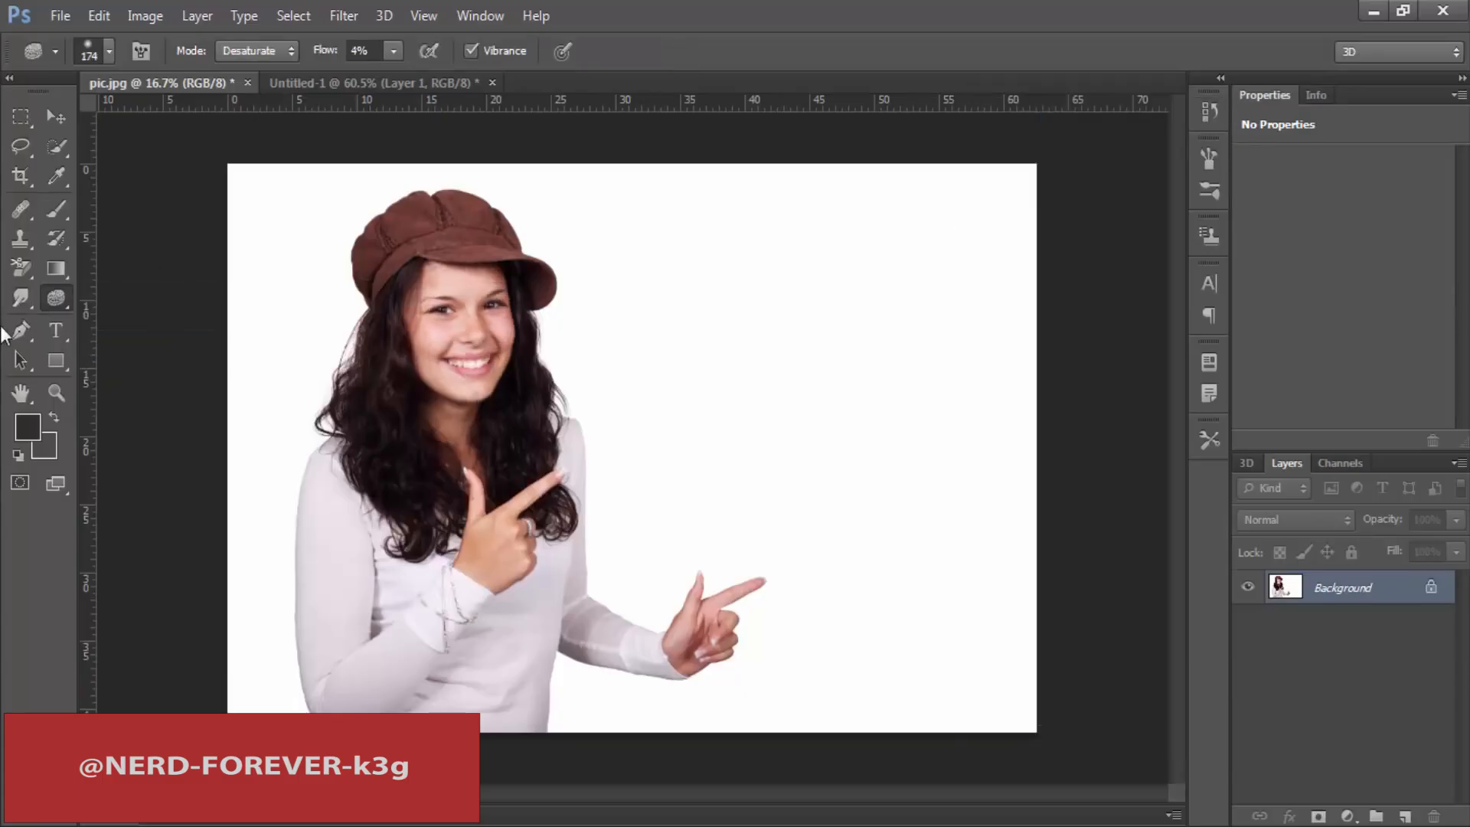
Step: Switch to the Dodge tool and bring the woman's face into close view
{"action": "right_click", "coordinate": [63, 296]}
{"action": "left_click", "coordinate": [141, 297]}
{"action": "scroll", "coordinate": [564, 327], "scroll_direction": "up", "scroll_amount": 5}
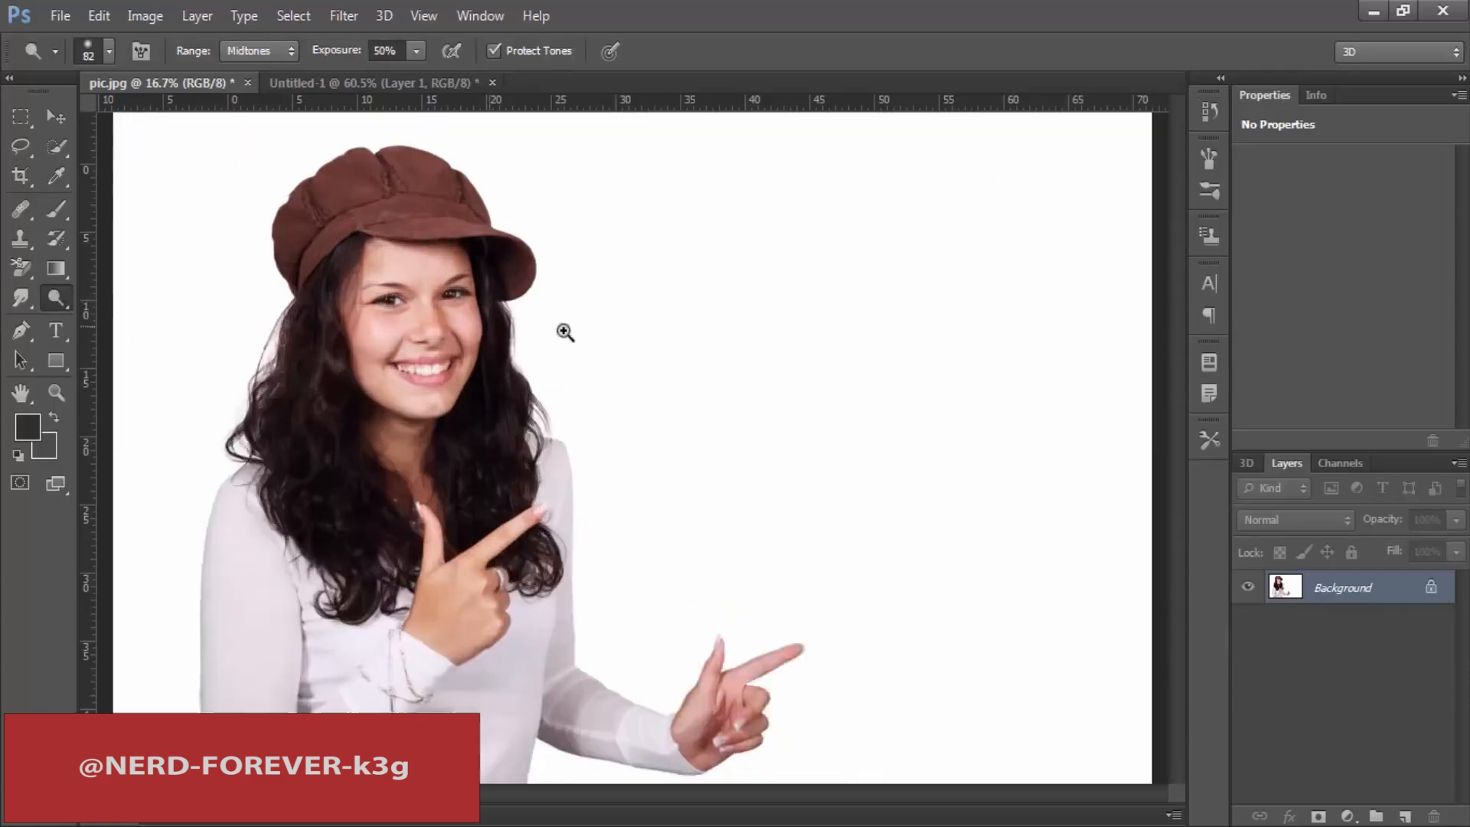
{"action": "left_click_drag", "start_coordinate": [489, 318], "coordinate": [645, 405]}
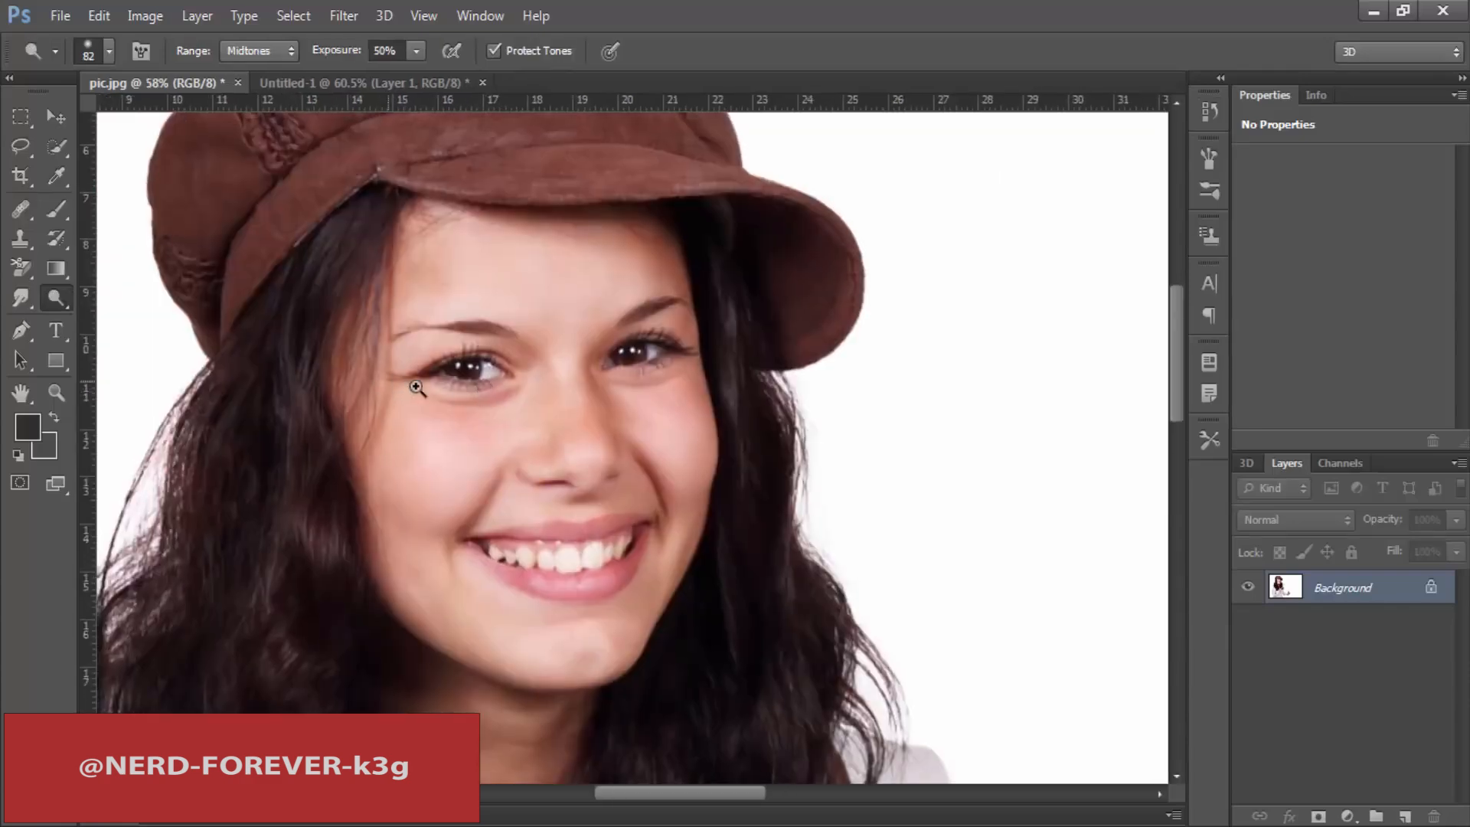
{"action": "scroll", "coordinate": [418, 397], "scroll_direction": "up", "scroll_amount": 1}
Step: Set the Dodge brush size to 154 px
{"action": "right_click", "coordinate": [543, 370]}
{"action": "left_click", "coordinate": [848, 22]}
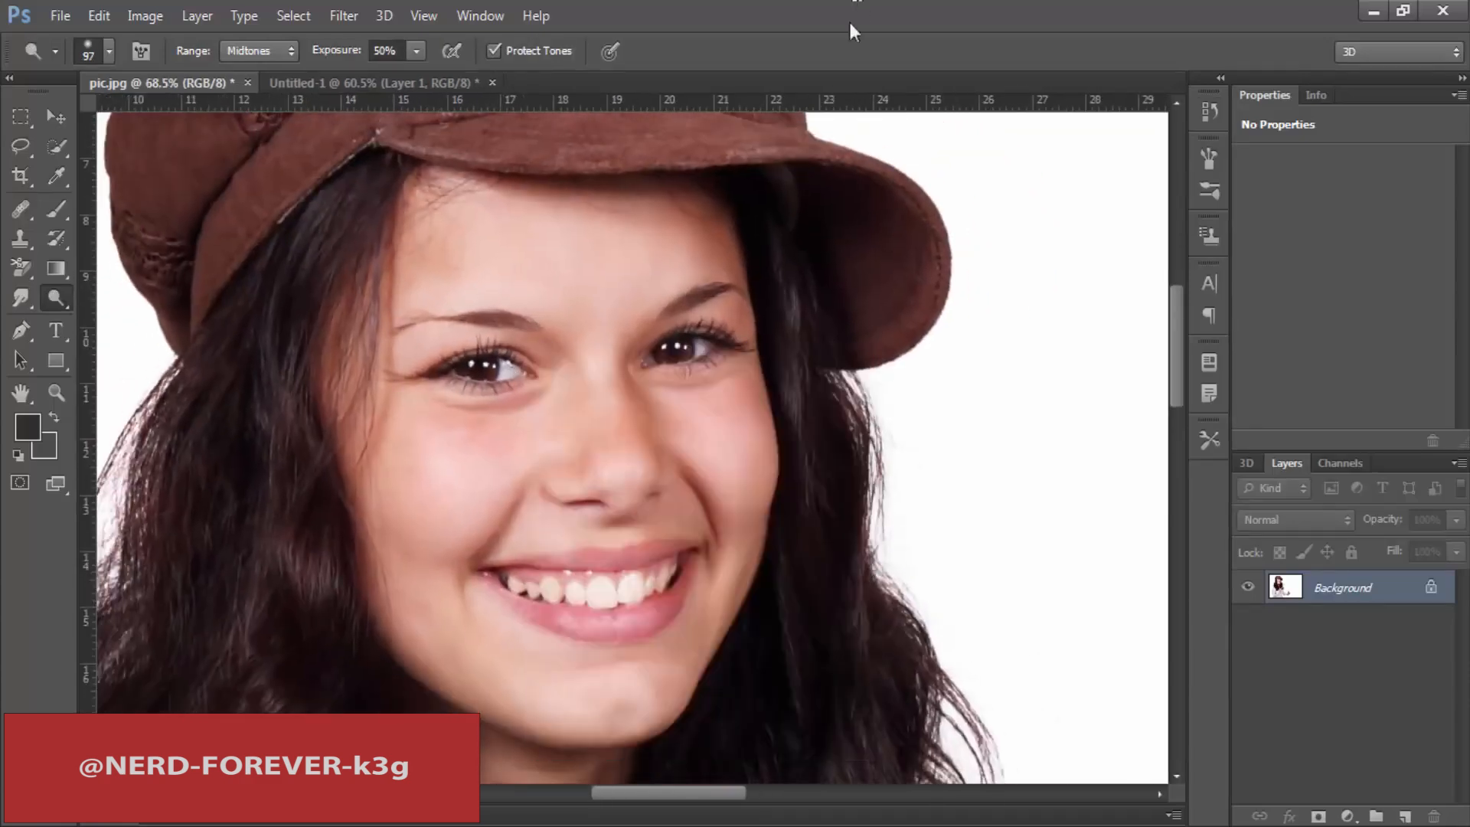
{"action": "right_click", "coordinate": [693, 349]}
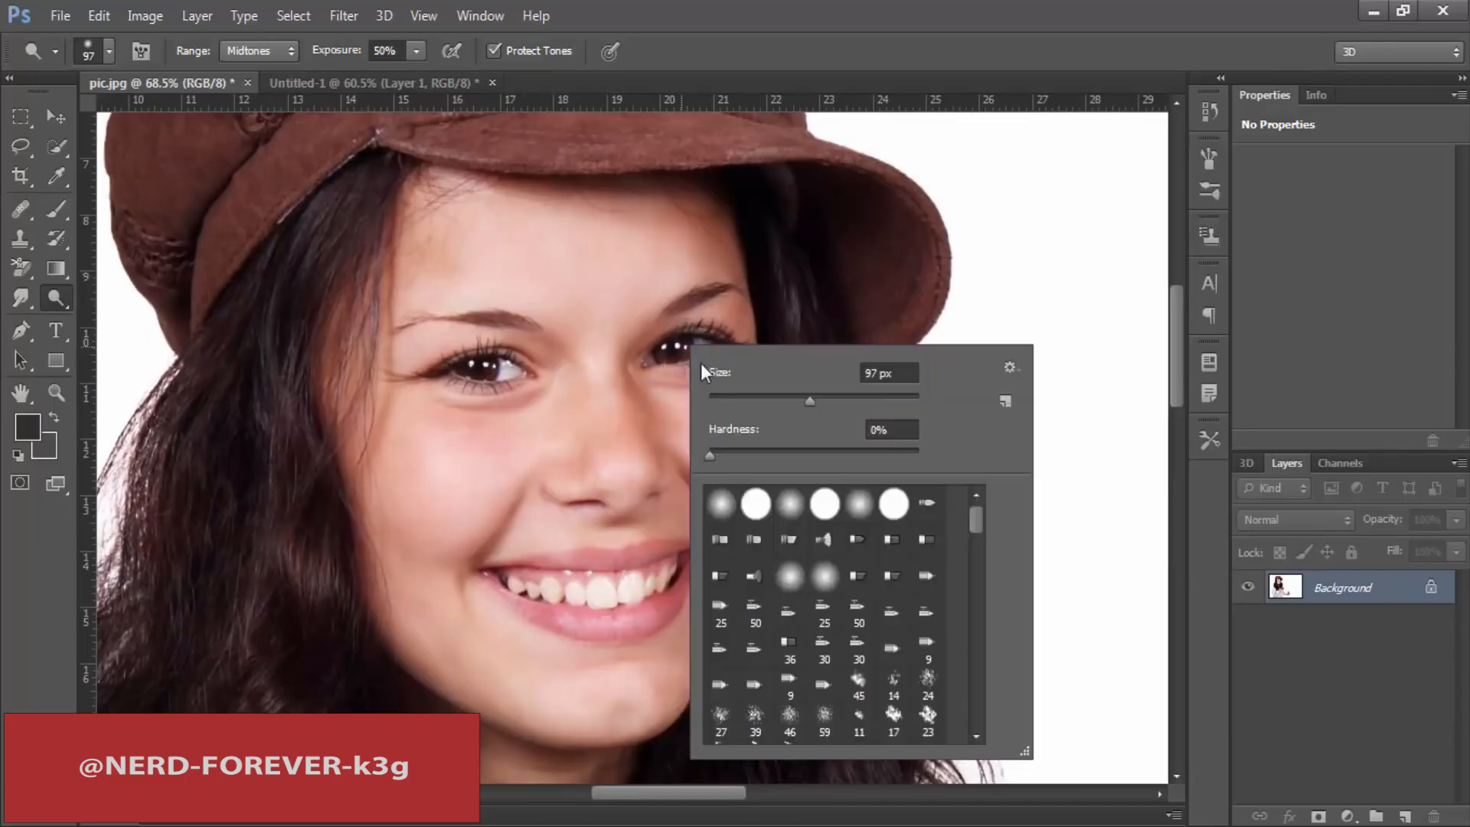
{"action": "left_click", "coordinate": [840, 405]}
{"action": "left_click", "coordinate": [1078, 6]}
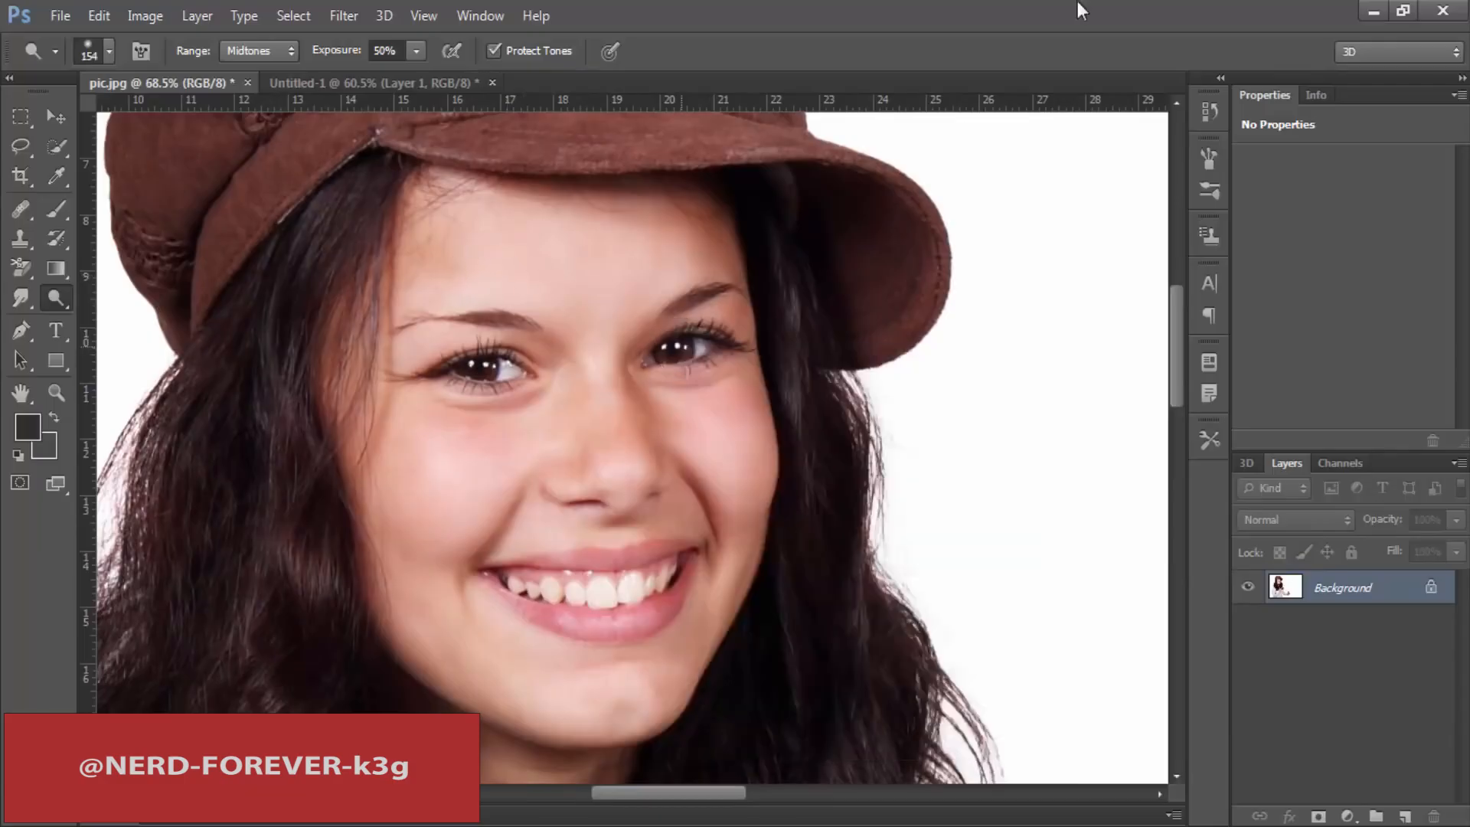
Step: Try lightening the hairline and temple beside the eye with the Dodge tool, then revert it through the history
{"action": "right_click", "coordinate": [49, 301]}
{"action": "left_click", "coordinate": [144, 301]}
{"action": "mouse_move", "coordinate": [368, 415]}
{"action": "left_mouse_down"}
{"action": "mouse_move", "coordinate": [341, 269]}
{"action": "mouse_move", "coordinate": [383, 600]}
{"action": "mouse_move", "coordinate": [398, 598]}
{"action": "mouse_move", "coordinate": [404, 437]}
{"action": "mouse_move", "coordinate": [341, 503]}
{"action": "mouse_move", "coordinate": [370, 245]}
{"action": "left_mouse_up"}
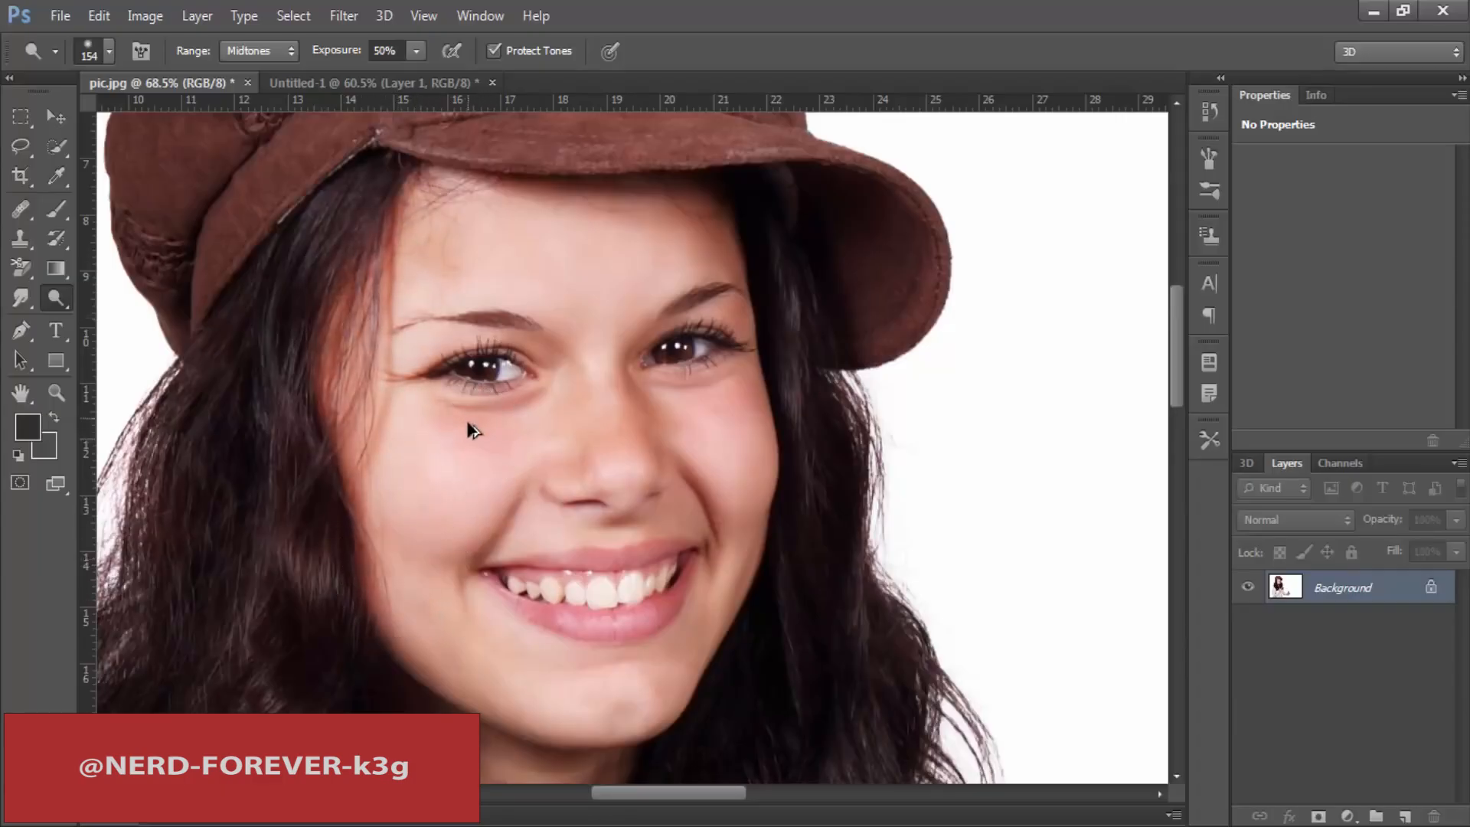
{"action": "left_click", "coordinate": [1209, 112]}
{"action": "left_click", "coordinate": [1145, 155]}
{"action": "left_click", "coordinate": [1147, 95]}
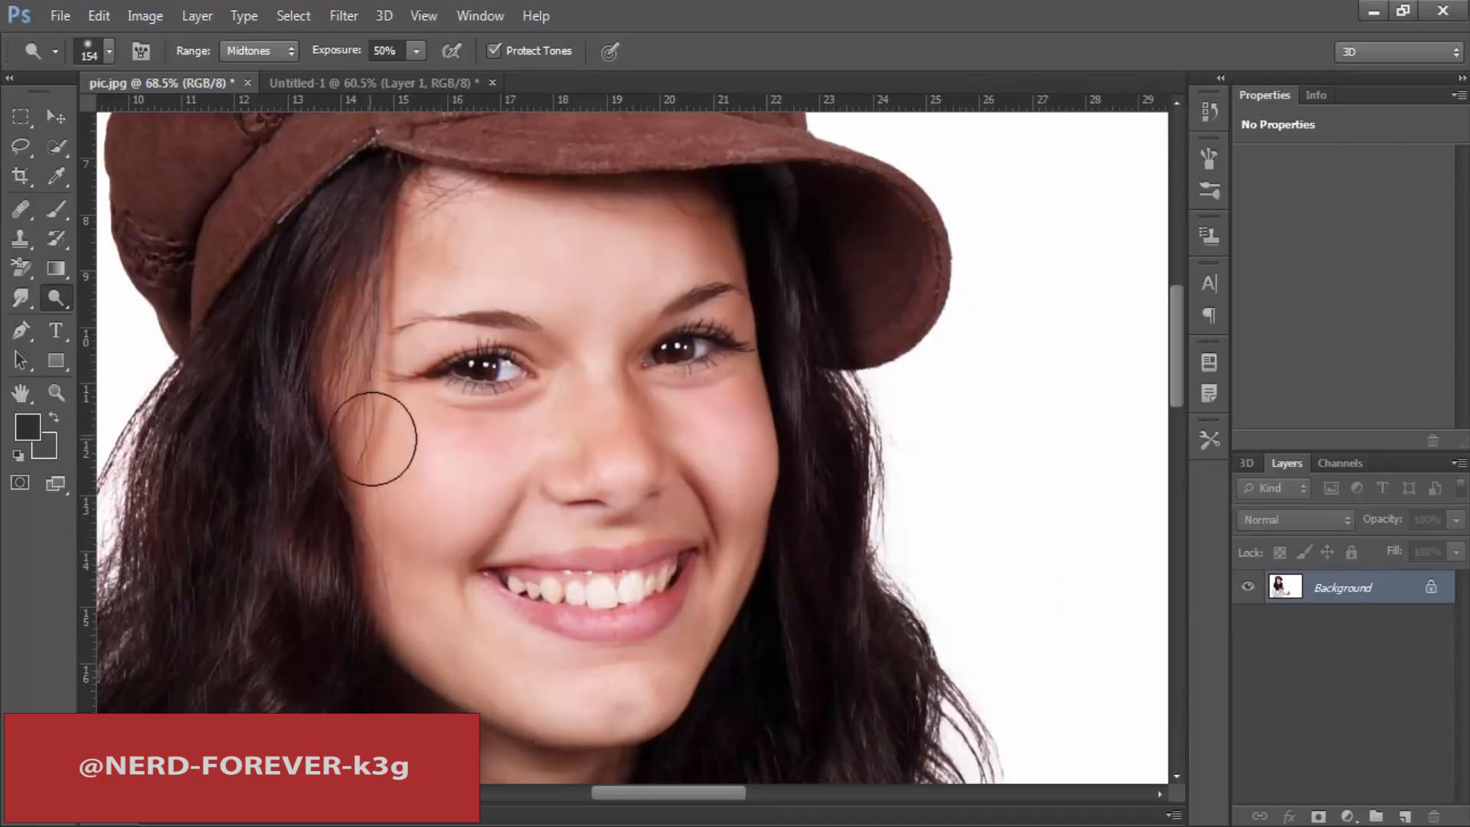
Step: Lighten the woman's cheek below the eye with the Dodge tool at midtones and 50% exposure
{"action": "mouse_move", "coordinate": [439, 421]}
{"action": "left_mouse_down"}
{"action": "mouse_move", "coordinate": [450, 571]}
{"action": "mouse_move", "coordinate": [449, 492]}
{"action": "mouse_move", "coordinate": [466, 590]}
{"action": "mouse_move", "coordinate": [499, 407]}
{"action": "mouse_move", "coordinate": [463, 479]}
{"action": "mouse_move", "coordinate": [431, 489]}
{"action": "mouse_move", "coordinate": [447, 542]}
{"action": "left_mouse_up"}
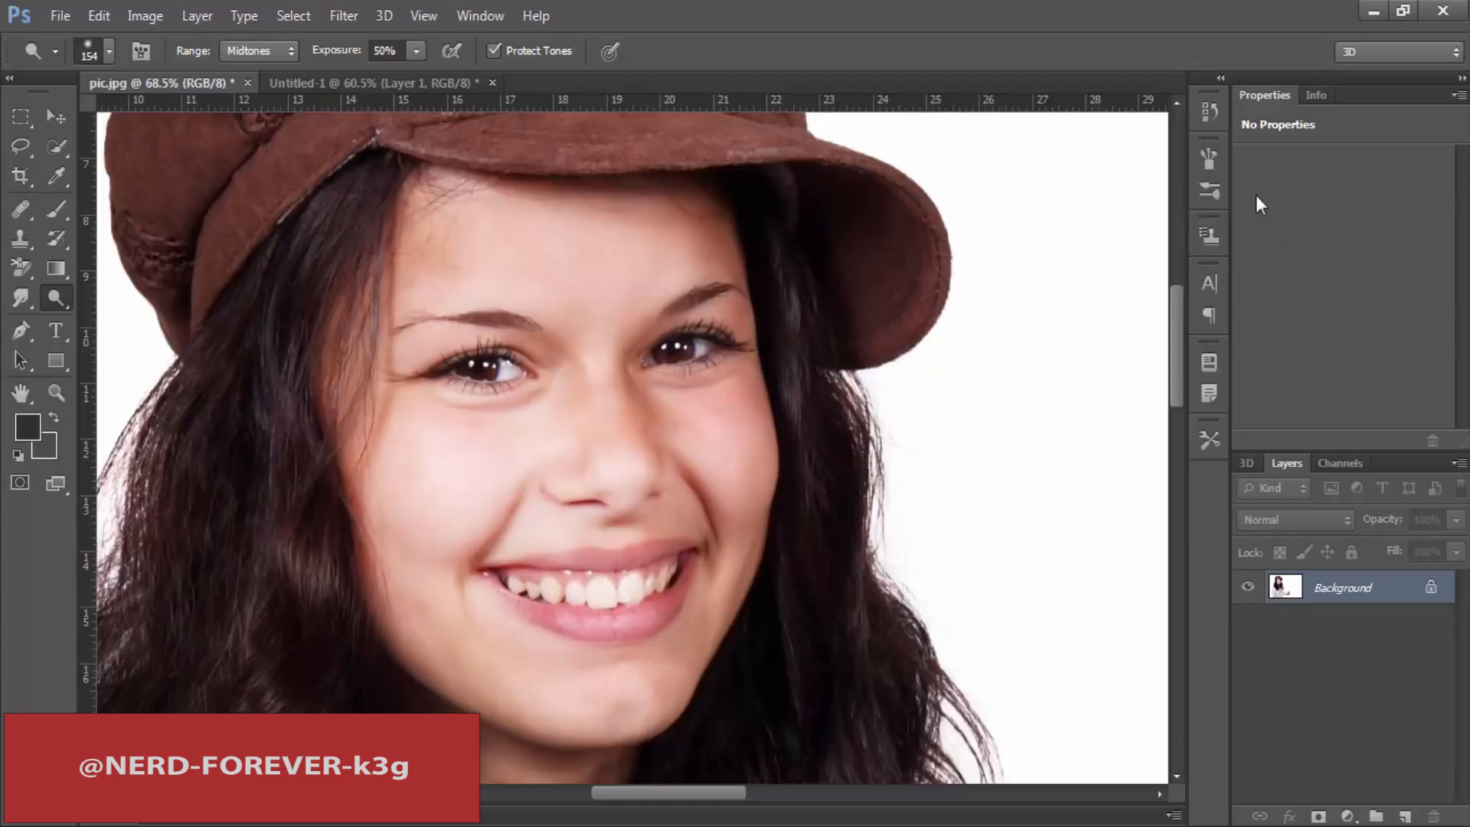
Step: Revert the photo to its original pic.jpg state through the history
{"action": "left_click", "coordinate": [1209, 111]}
{"action": "left_click", "coordinate": [1061, 121]}
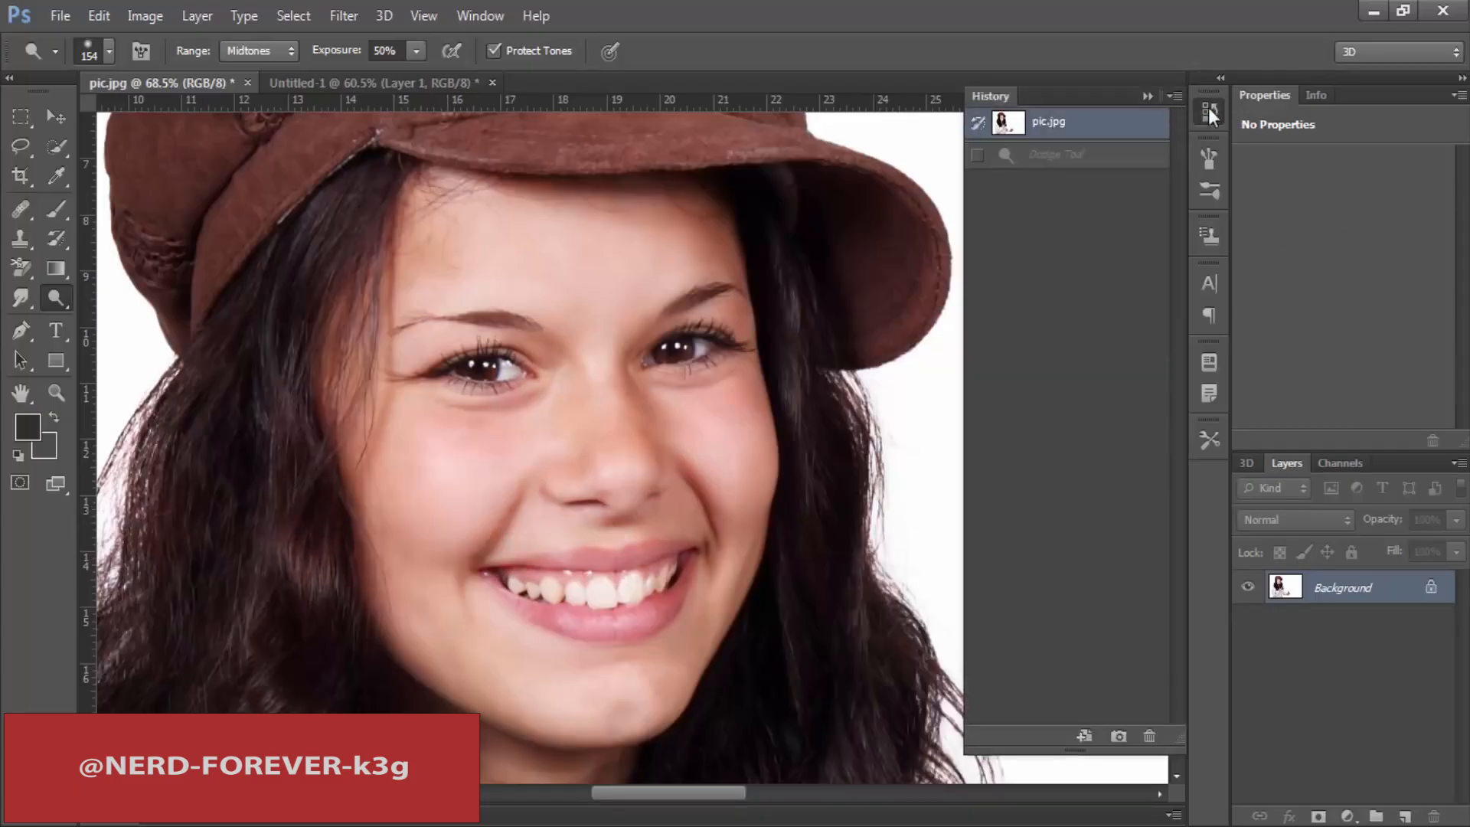
{"action": "left_click", "coordinate": [1209, 112]}
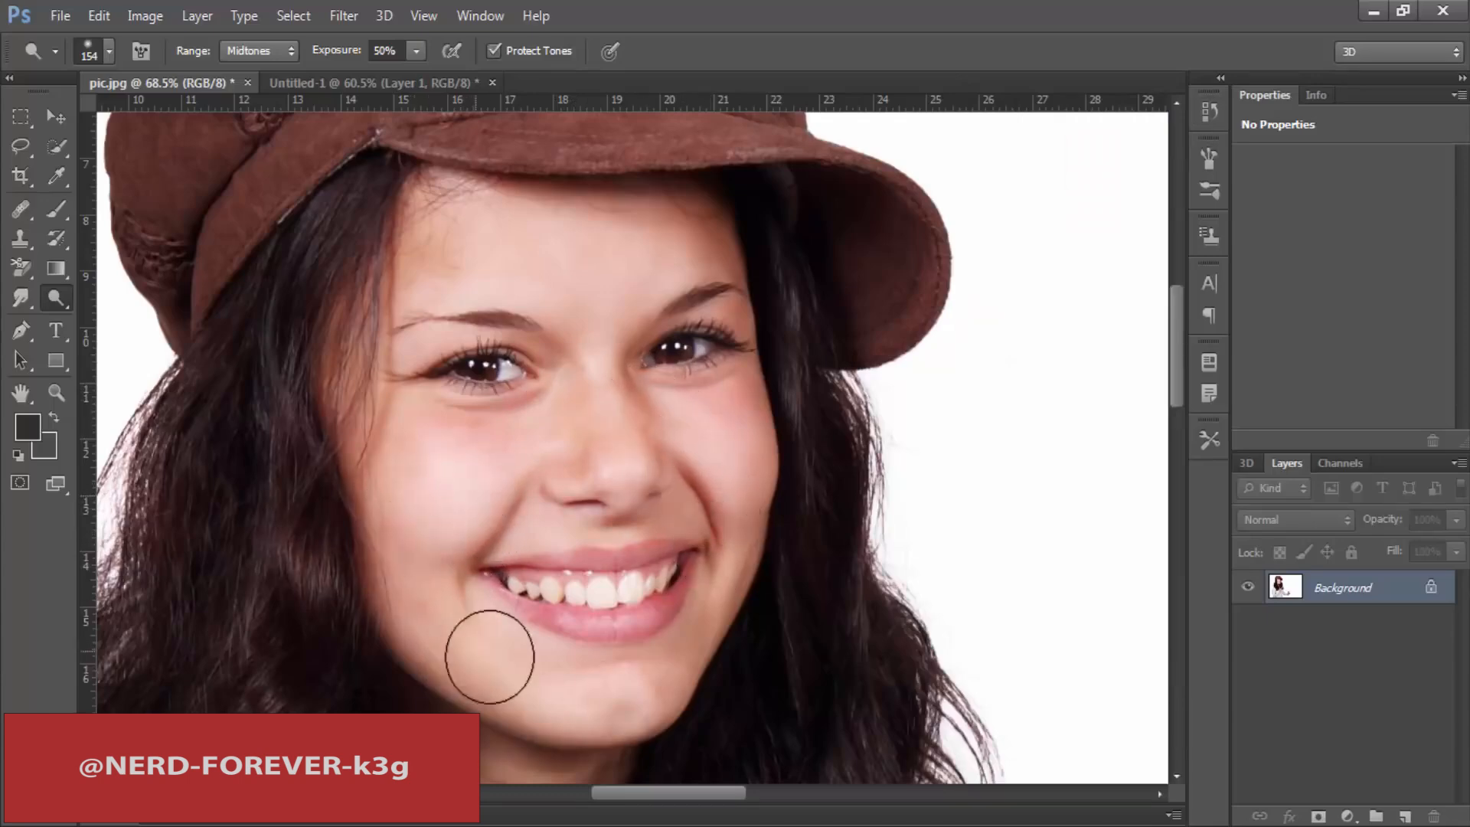
Step: Examine the dodged face and neck and the recorded strokes in the history, keeping the Dodge tool selected
{"action": "scroll", "coordinate": [590, 548], "scroll_direction": "down", "scroll_amount": 5}
{"action": "scroll", "coordinate": [590, 544], "scroll_direction": "down", "scroll_amount": 2}
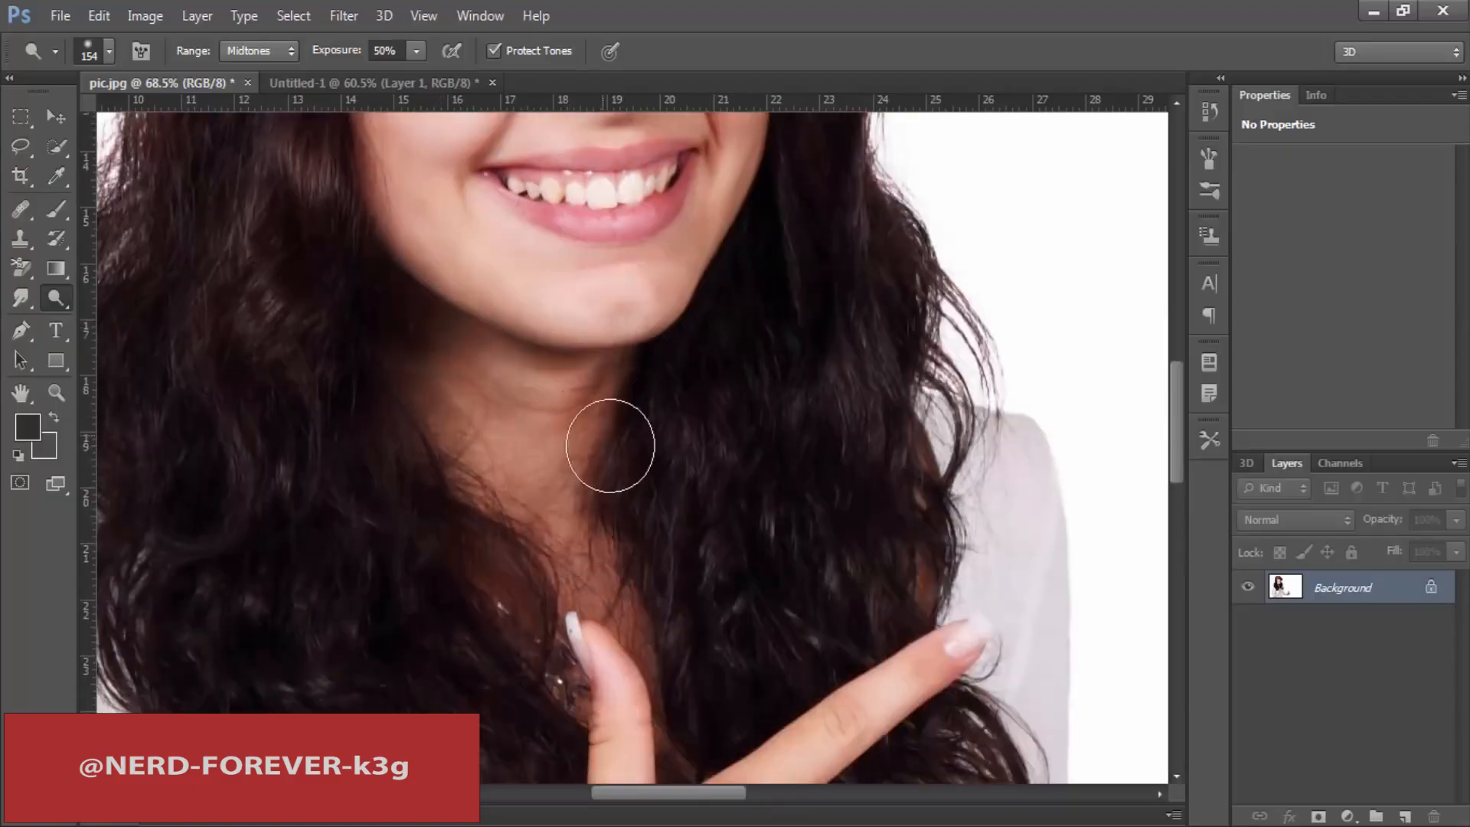
{"action": "scroll", "coordinate": [609, 444], "scroll_direction": "up", "scroll_amount": 6}
{"action": "left_click", "coordinate": [1209, 111]}
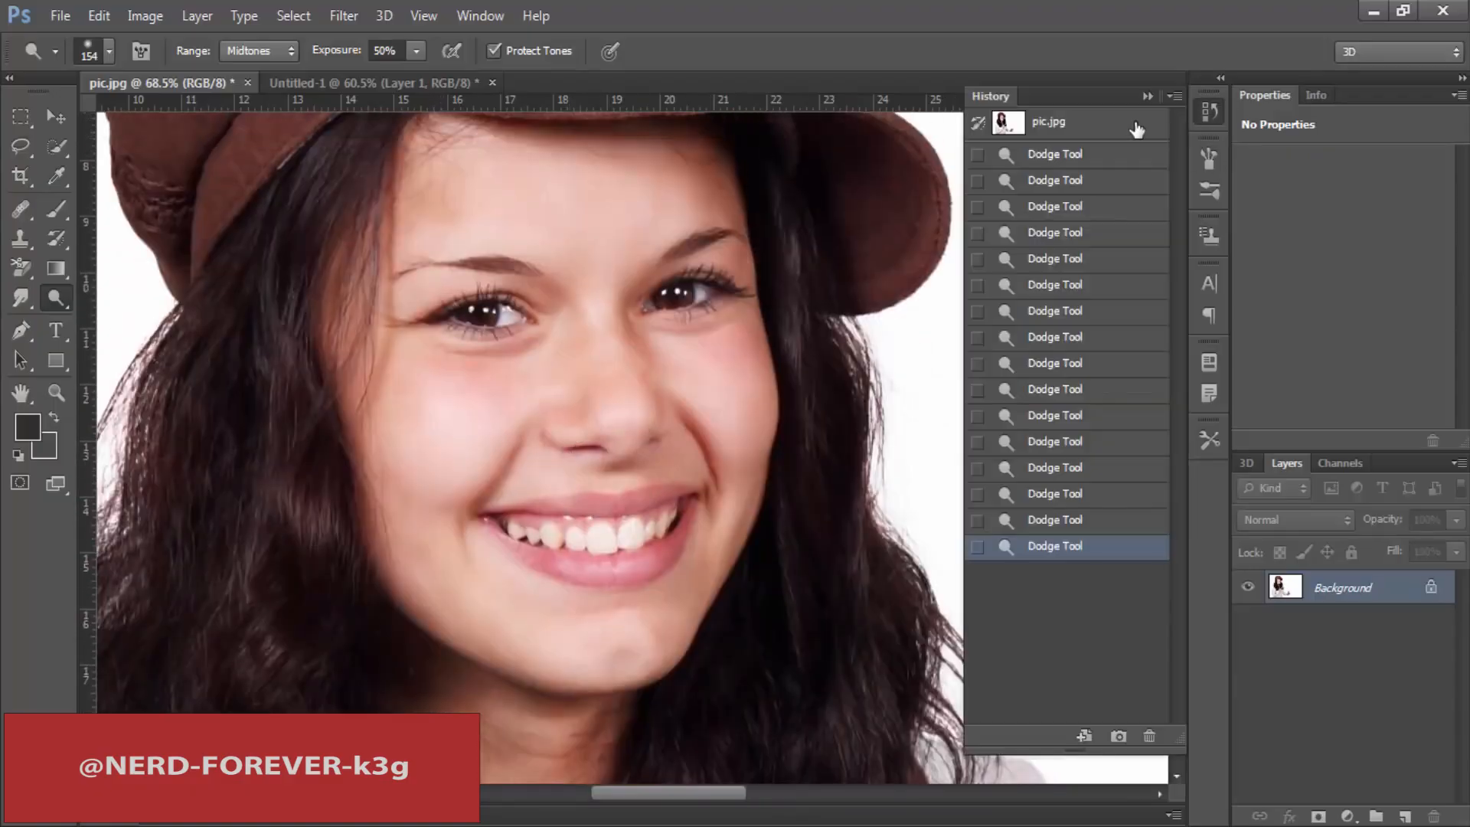
{"action": "left_click", "coordinate": [1209, 111]}
{"action": "right_click", "coordinate": [56, 298]}
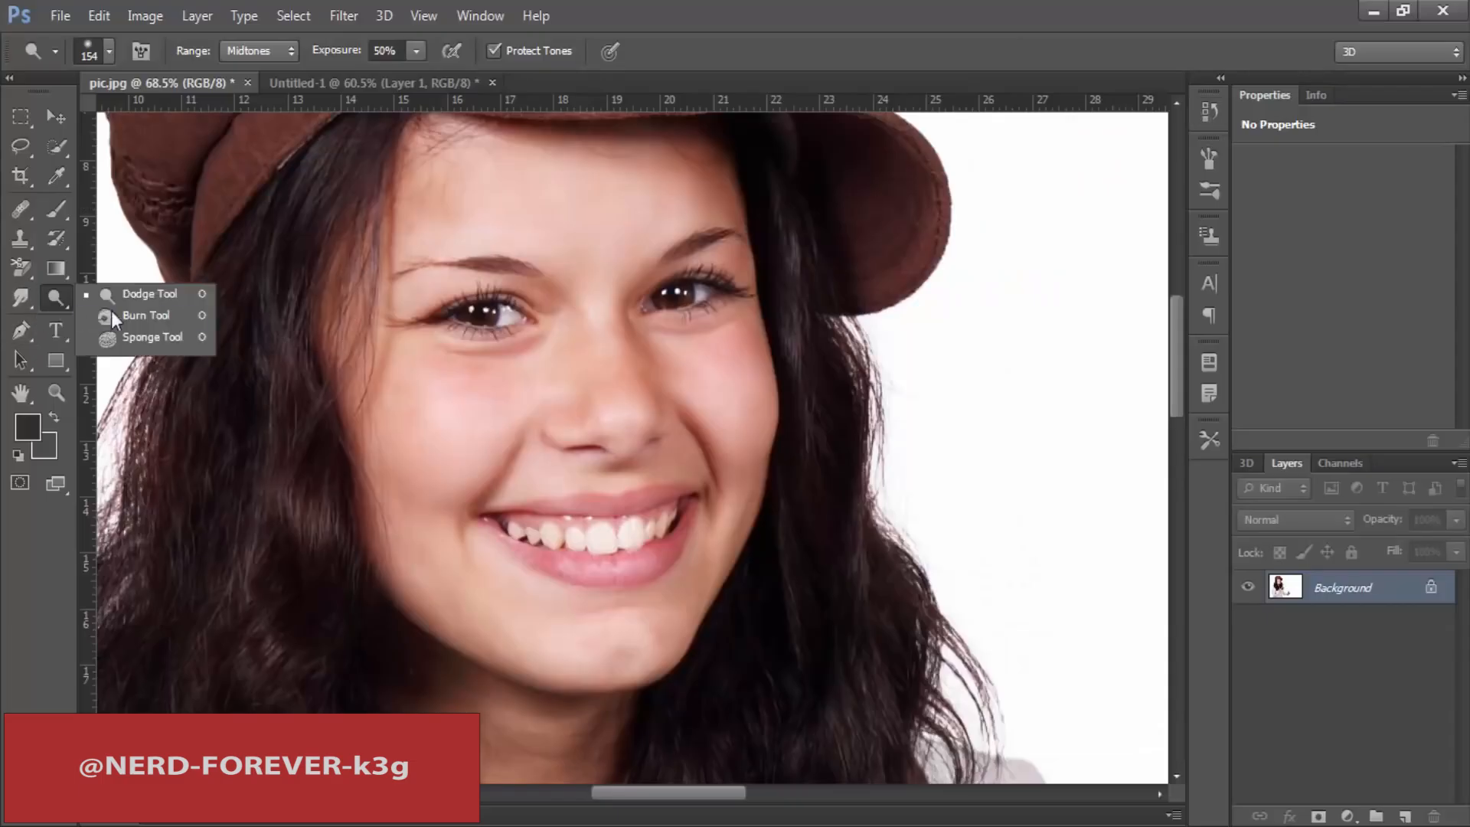
{"action": "left_click", "coordinate": [149, 294]}
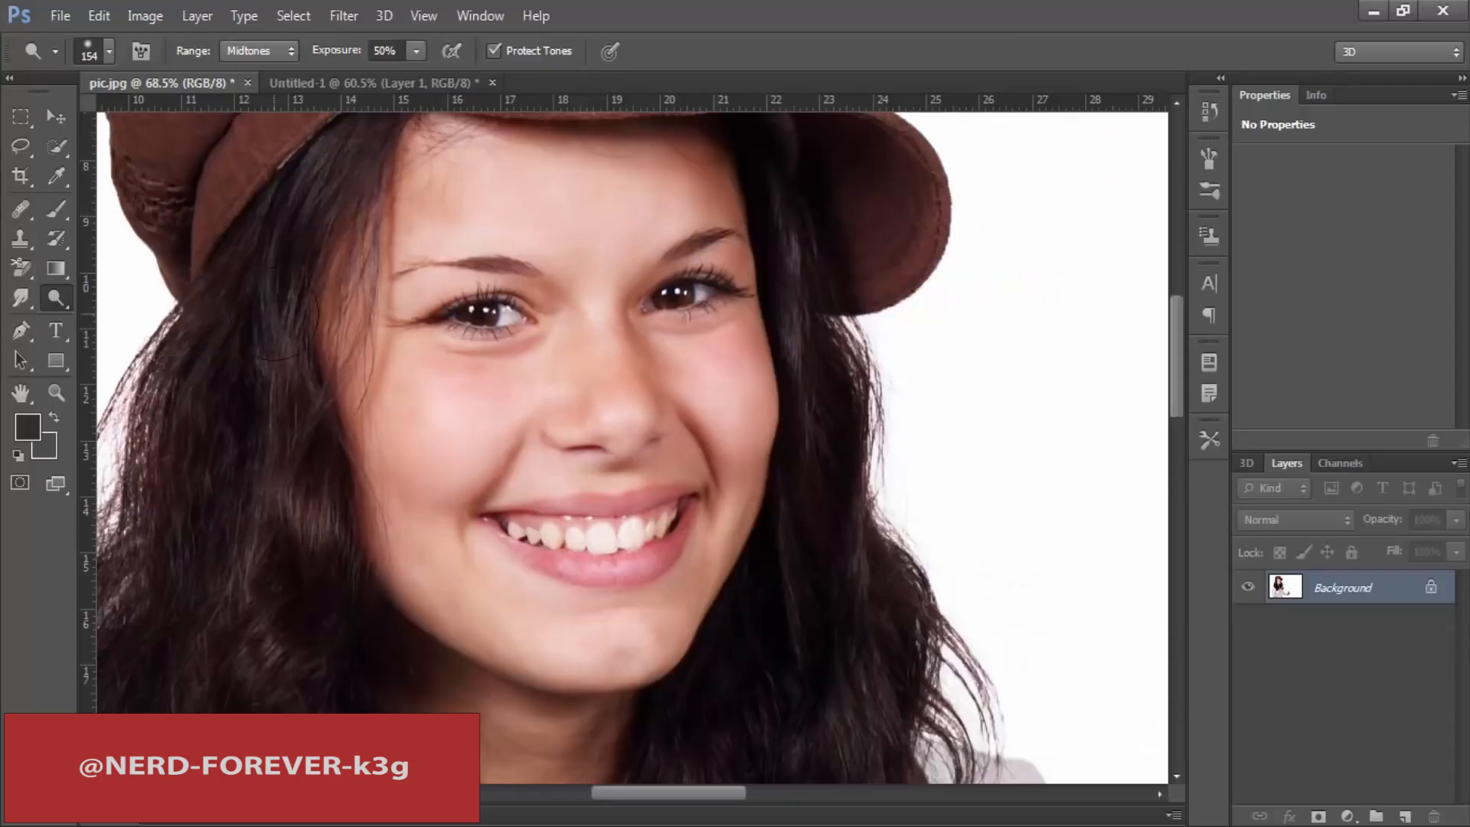
Step: Set the Dodge tool's range to Shadows
{"action": "left_click", "coordinate": [256, 53]}
{"action": "left_click", "coordinate": [258, 68]}
{"action": "scroll", "coordinate": [1172, 335], "scroll_direction": "up", "scroll_amount": 3}
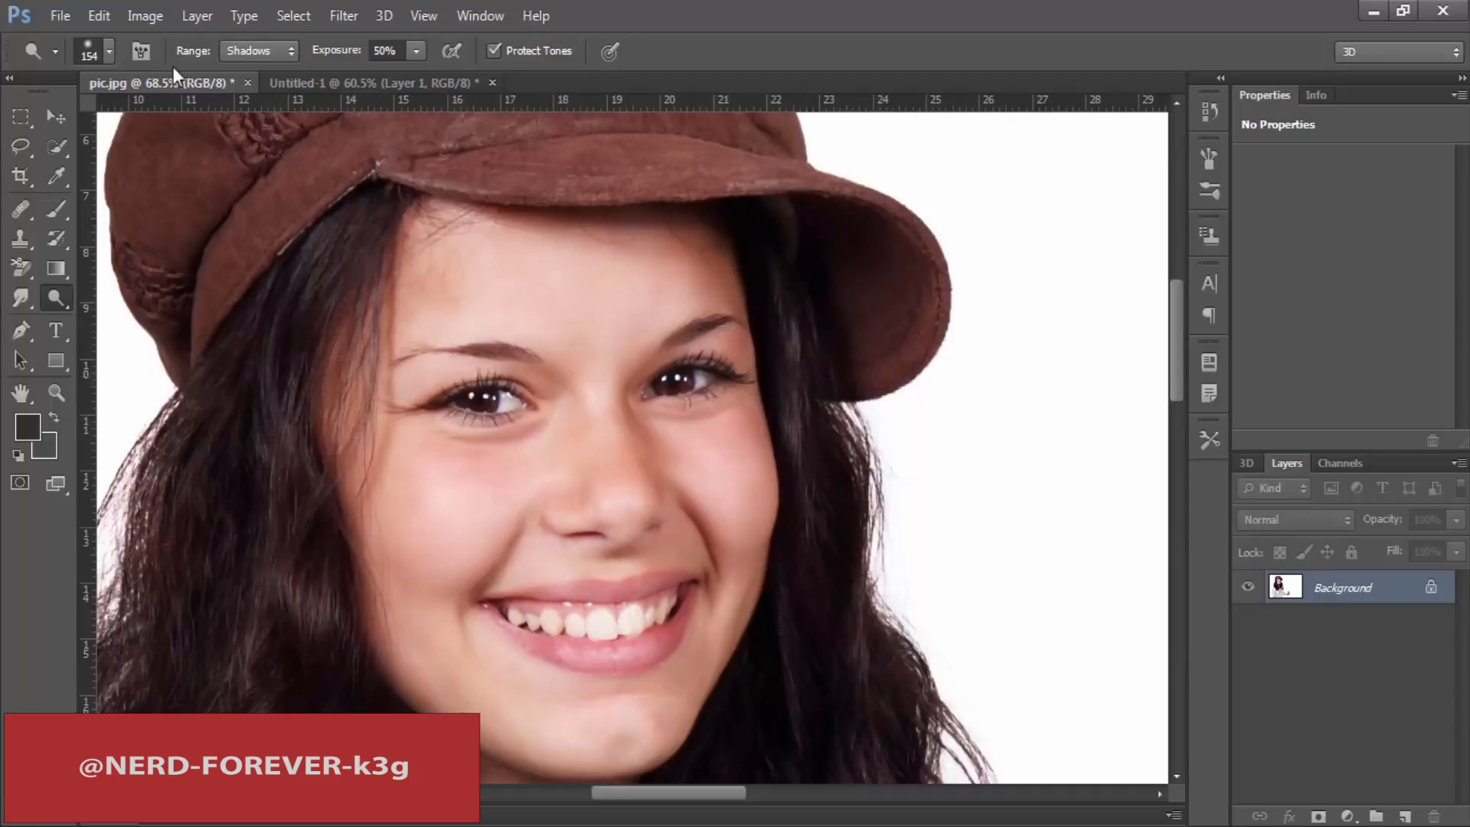
{"action": "left_click", "coordinate": [242, 51]}
{"action": "left_click", "coordinate": [255, 93]}
{"action": "left_click", "coordinate": [261, 75]}
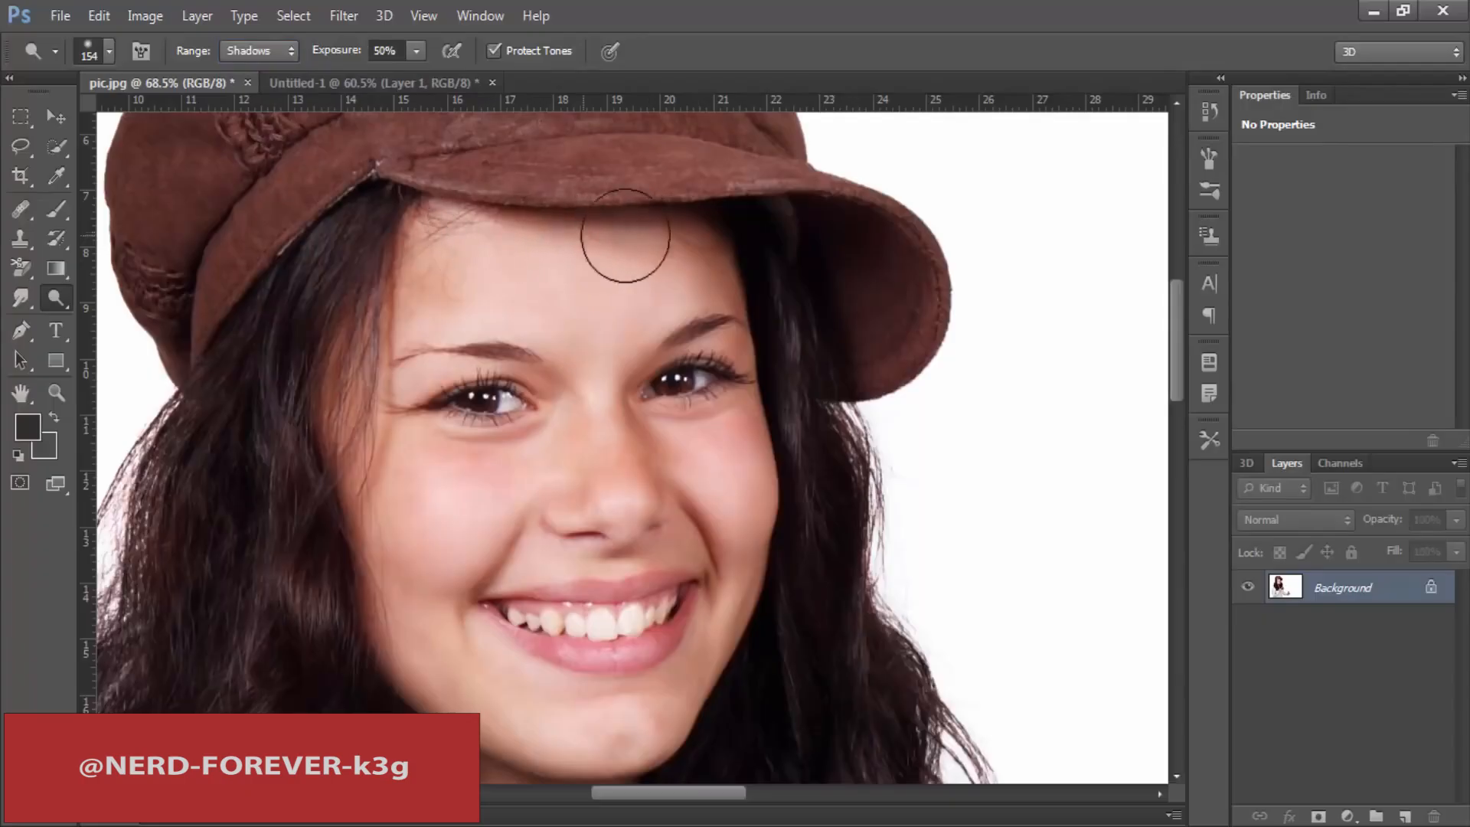
Step: Lighten the dark tones across the forehead and temple with the Dodge tool on Shadows
{"action": "mouse_move", "coordinate": [656, 223]}
{"action": "left_mouse_down"}
{"action": "mouse_move", "coordinate": [562, 230]}
{"action": "mouse_move", "coordinate": [388, 294]}
{"action": "mouse_move", "coordinate": [357, 551]}
{"action": "mouse_move", "coordinate": [367, 351]}
{"action": "left_mouse_up"}
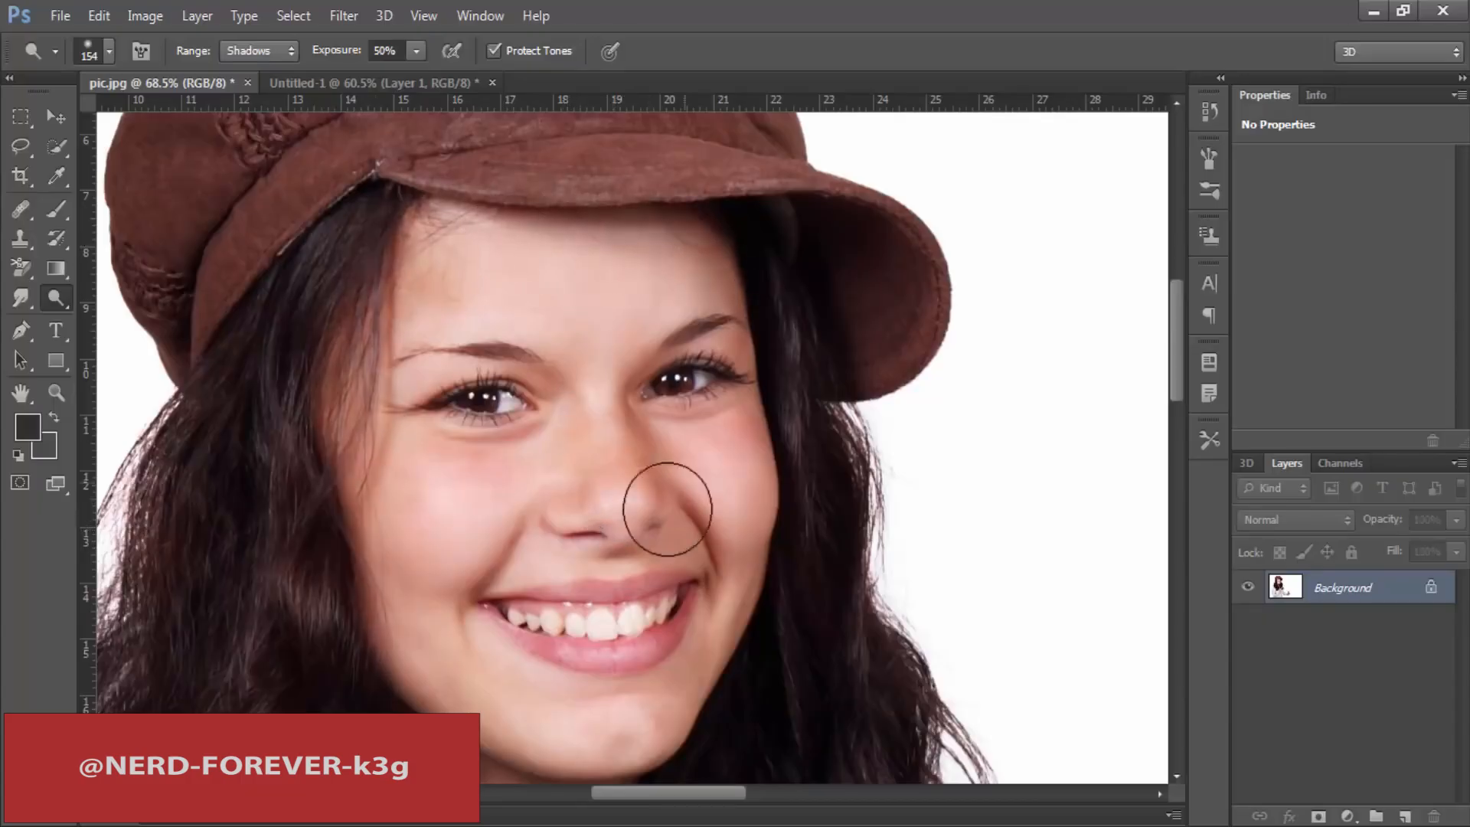
{"action": "scroll", "coordinate": [660, 502], "scroll_direction": "down", "scroll_amount": 5}
{"action": "scroll", "coordinate": [492, 410], "scroll_direction": "up", "scroll_amount": 3}
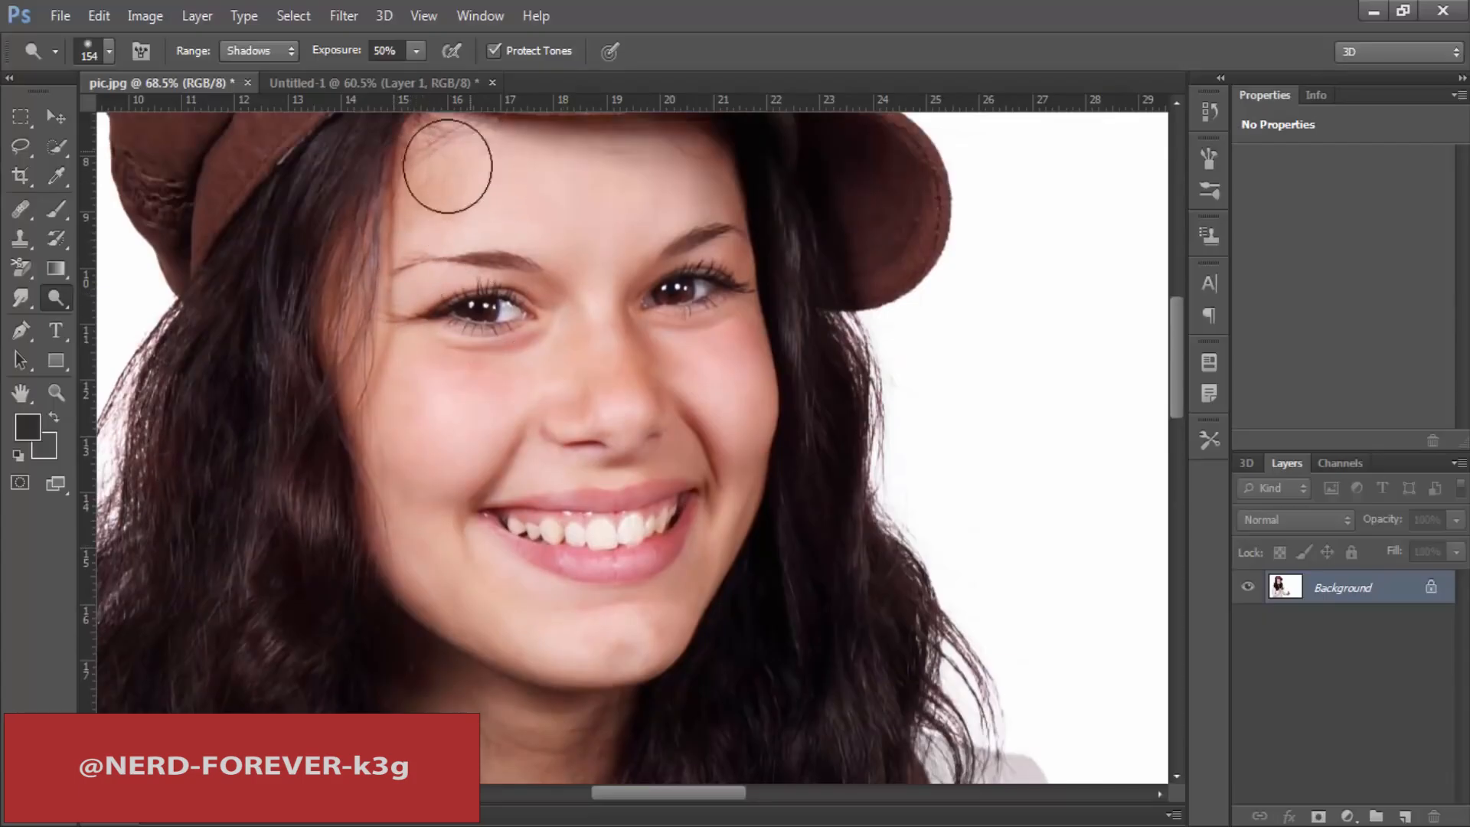
{"action": "scroll", "coordinate": [525, 352], "scroll_direction": "up", "scroll_amount": 2}
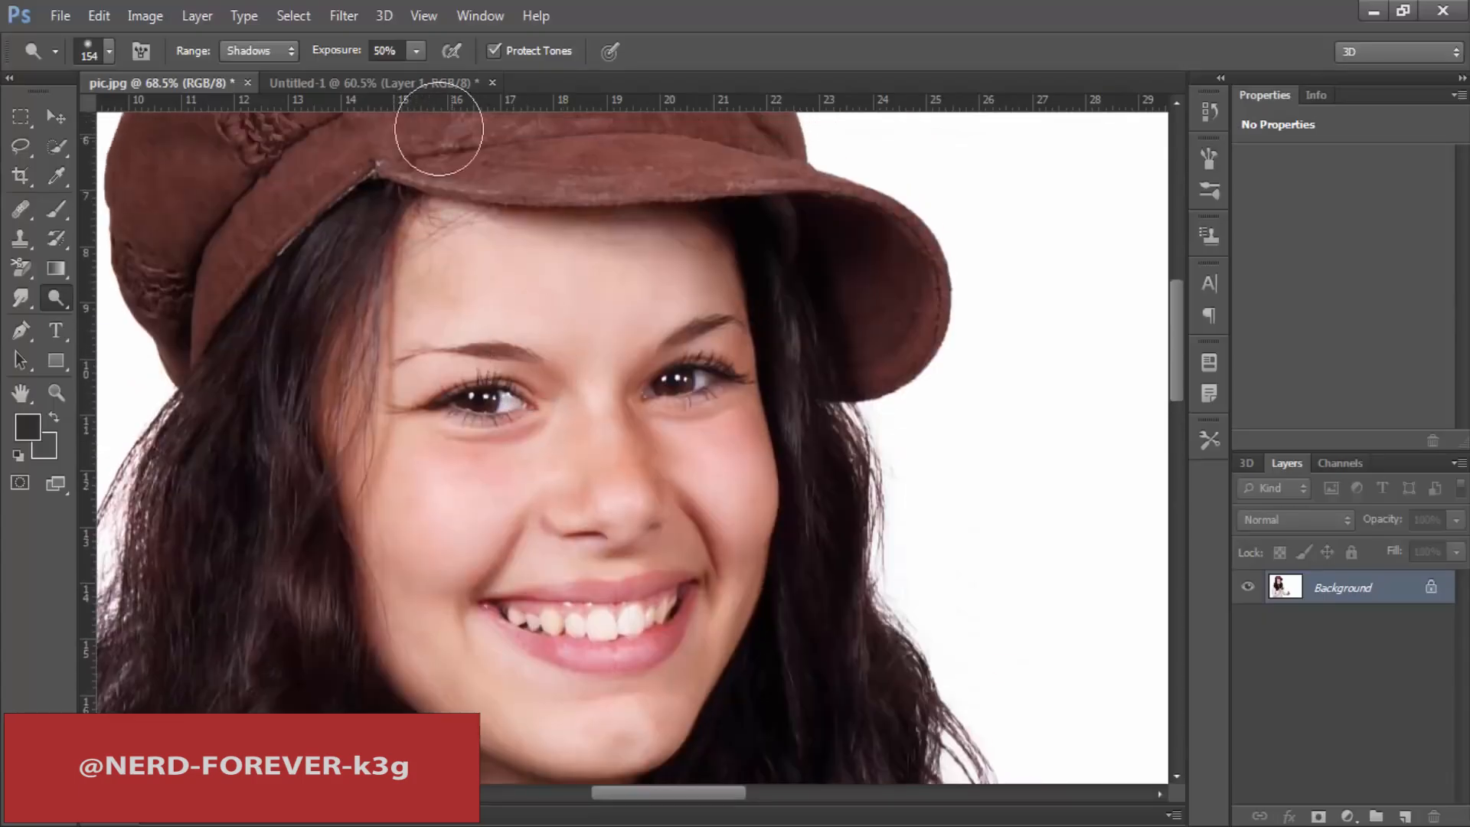
Step: Try lightening the woman's face and neck with the Dodge range on Highlights, then revert the strokes through the history
{"action": "left_click", "coordinate": [264, 51]}
{"action": "left_click", "coordinate": [241, 111]}
{"action": "mouse_move", "coordinate": [531, 316]}
{"action": "left_mouse_down"}
{"action": "mouse_move", "coordinate": [419, 312]}
{"action": "mouse_move", "coordinate": [692, 272]}
{"action": "mouse_move", "coordinate": [478, 240]}
{"action": "mouse_move", "coordinate": [629, 232]}
{"action": "mouse_move", "coordinate": [435, 234]}
{"action": "mouse_move", "coordinate": [700, 239]}
{"action": "mouse_move", "coordinate": [706, 291]}
{"action": "mouse_move", "coordinate": [614, 395]}
{"action": "mouse_move", "coordinate": [689, 519]}
{"action": "mouse_move", "coordinate": [748, 426]}
{"action": "mouse_move", "coordinate": [707, 621]}
{"action": "mouse_move", "coordinate": [589, 748]}
{"action": "mouse_move", "coordinate": [661, 718]}
{"action": "mouse_move", "coordinate": [489, 639]}
{"action": "mouse_move", "coordinate": [451, 493]}
{"action": "mouse_move", "coordinate": [390, 502]}
{"action": "mouse_move", "coordinate": [451, 695]}
{"action": "mouse_move", "coordinate": [503, 459]}
{"action": "mouse_move", "coordinate": [567, 444]}
{"action": "mouse_move", "coordinate": [440, 337]}
{"action": "mouse_move", "coordinate": [475, 386]}
{"action": "mouse_move", "coordinate": [510, 286]}
{"action": "mouse_move", "coordinate": [551, 264]}
{"action": "mouse_move", "coordinate": [649, 327]}
{"action": "mouse_move", "coordinate": [742, 359]}
{"action": "mouse_move", "coordinate": [698, 385]}
{"action": "mouse_move", "coordinate": [729, 382]}
{"action": "mouse_move", "coordinate": [629, 401]}
{"action": "mouse_move", "coordinate": [452, 383]}
{"action": "left_mouse_up"}
{"action": "scroll", "coordinate": [558, 311], "scroll_direction": "down", "scroll_amount": 5}
{"action": "mouse_move", "coordinate": [463, 510]}
{"action": "left_mouse_down"}
{"action": "mouse_move", "coordinate": [470, 616]}
{"action": "mouse_move", "coordinate": [624, 773]}
{"action": "mouse_move", "coordinate": [551, 823]}
{"action": "mouse_move", "coordinate": [535, 718]}
{"action": "left_mouse_up"}
{"action": "scroll", "coordinate": [621, 613], "scroll_direction": "up", "scroll_amount": 1}
{"action": "scroll", "coordinate": [613, 609], "scroll_direction": "down", "scroll_amount": 1}
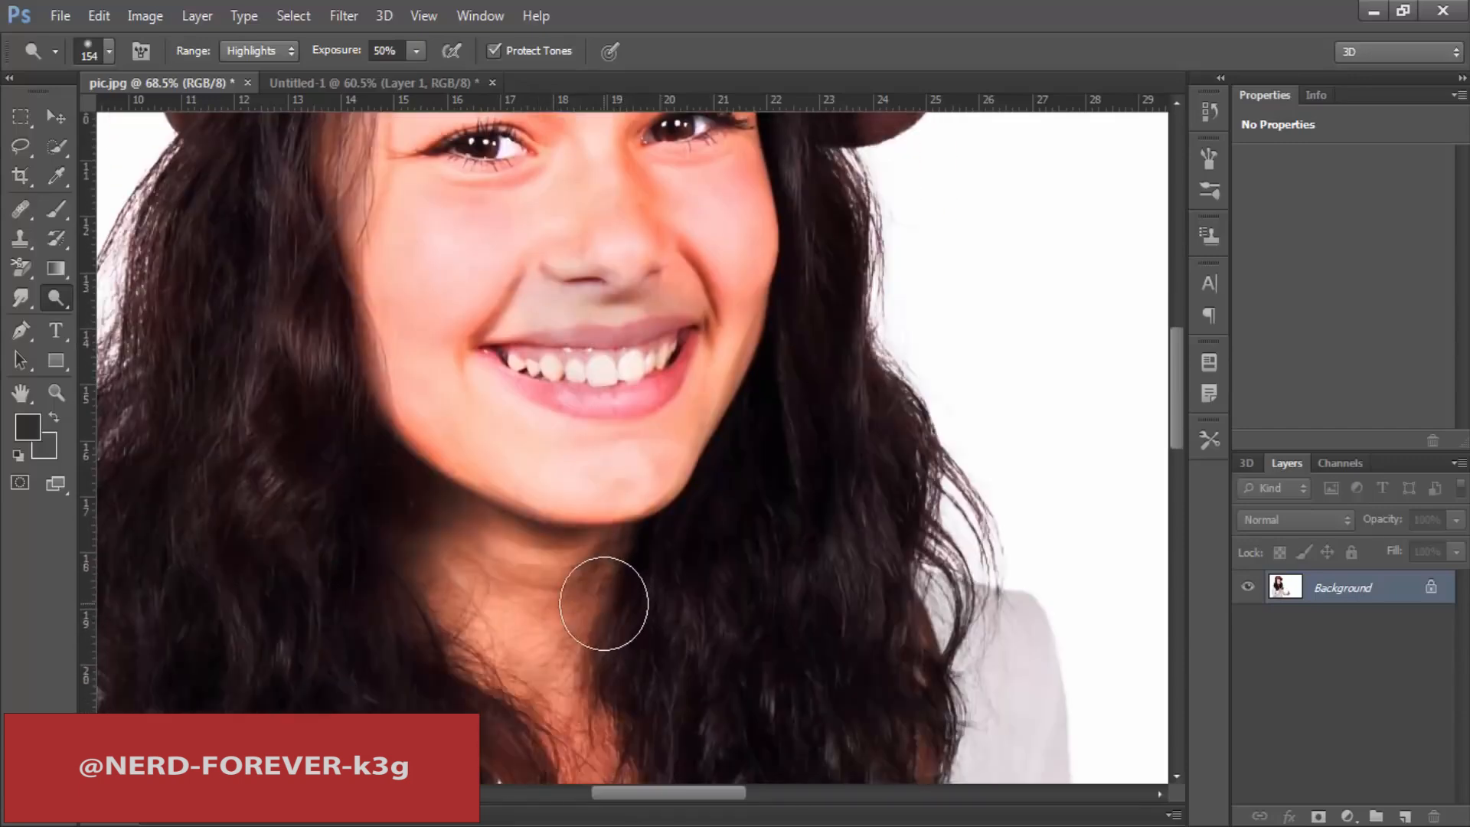
{"action": "scroll", "coordinate": [602, 601], "scroll_direction": "up", "scroll_amount": 5}
{"action": "mouse_move", "coordinate": [649, 545]}
{"action": "left_mouse_down"}
{"action": "mouse_move", "coordinate": [428, 565]}
{"action": "mouse_move", "coordinate": [640, 591]}
{"action": "left_mouse_up"}
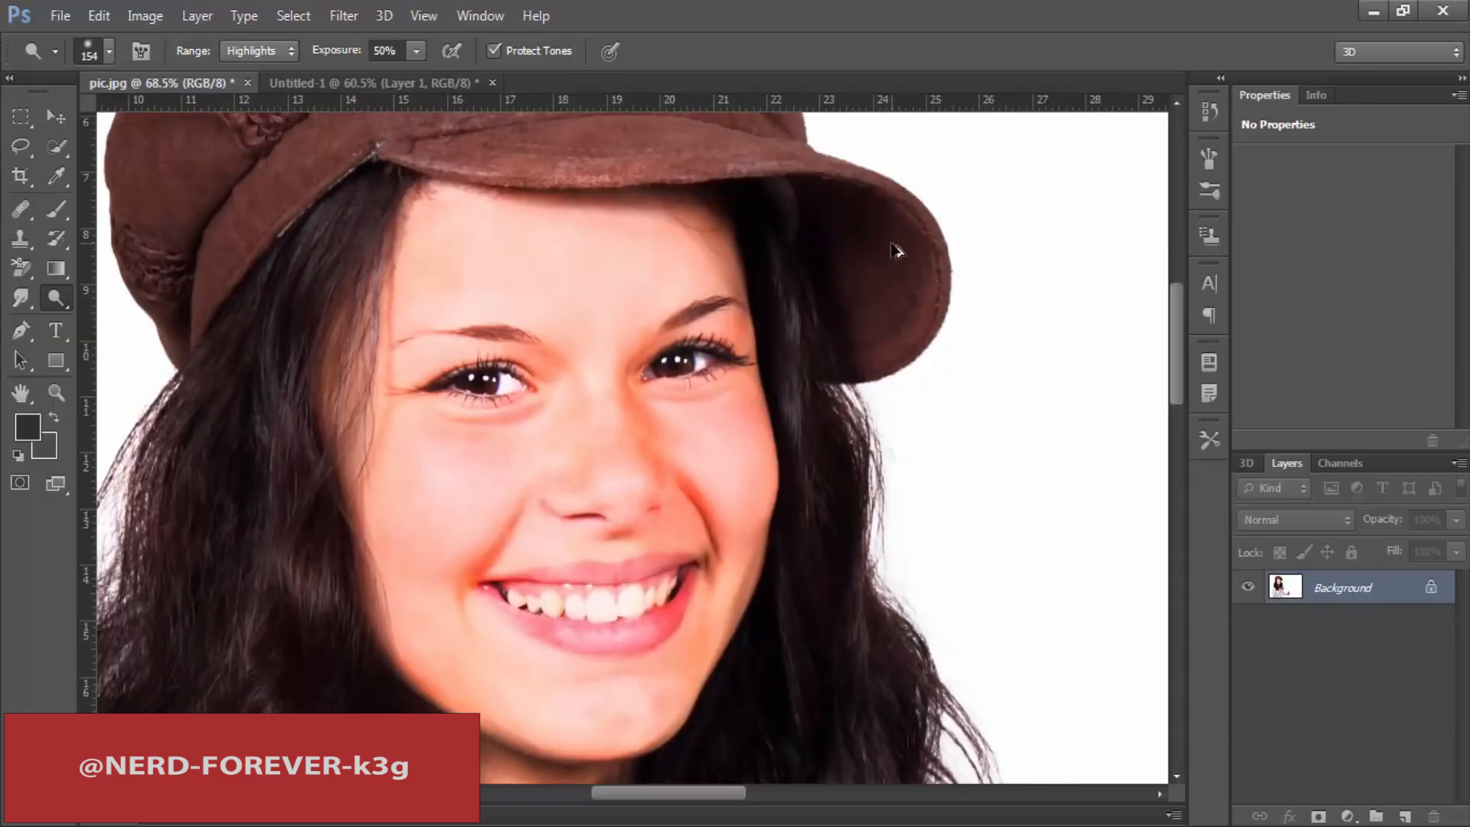
{"action": "left_click", "coordinate": [1209, 112]}
{"action": "left_click", "coordinate": [1110, 128]}
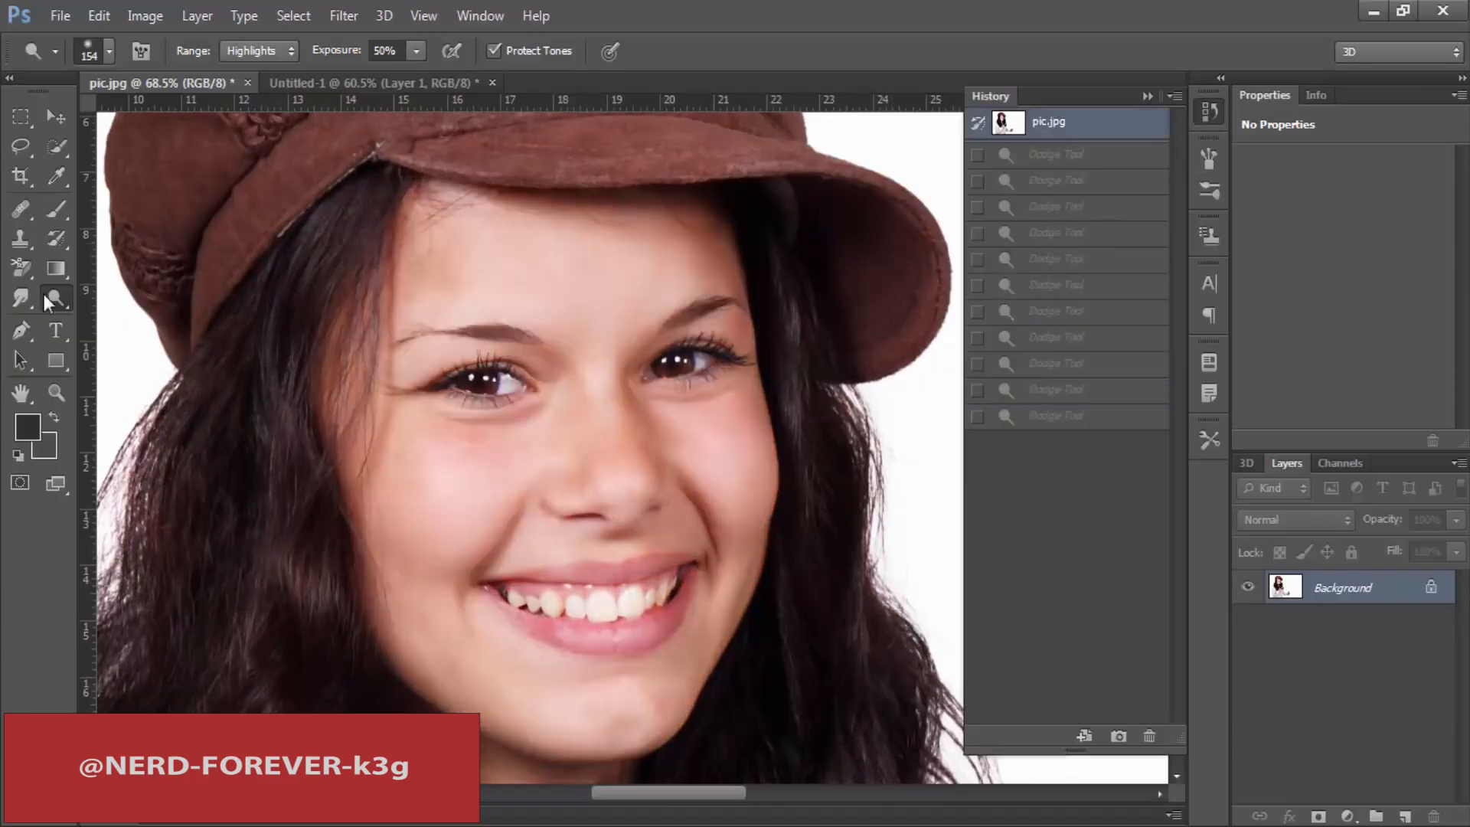
Step: Lighten the forehead once with the Dodge tool on Highlights, then set its range to Midtones
{"action": "right_click", "coordinate": [58, 298]}
{"action": "left_click", "coordinate": [130, 295]}
{"action": "mouse_move", "coordinate": [501, 261]}
{"action": "left_mouse_down"}
{"action": "mouse_move", "coordinate": [502, 279]}
{"action": "mouse_move", "coordinate": [542, 254]}
{"action": "left_mouse_up"}
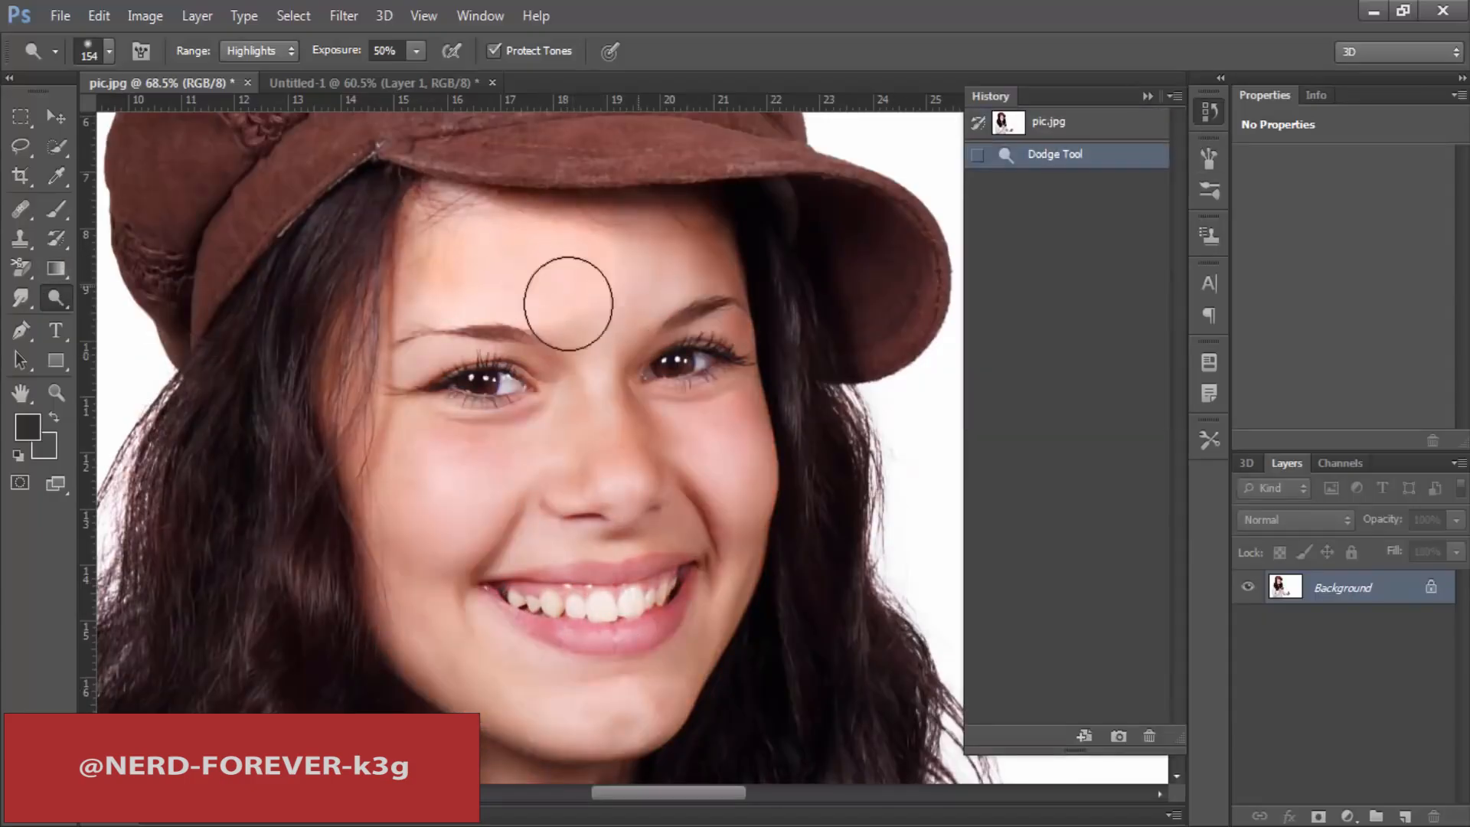
{"action": "left_click", "coordinate": [258, 48]}
{"action": "left_click", "coordinate": [242, 74]}
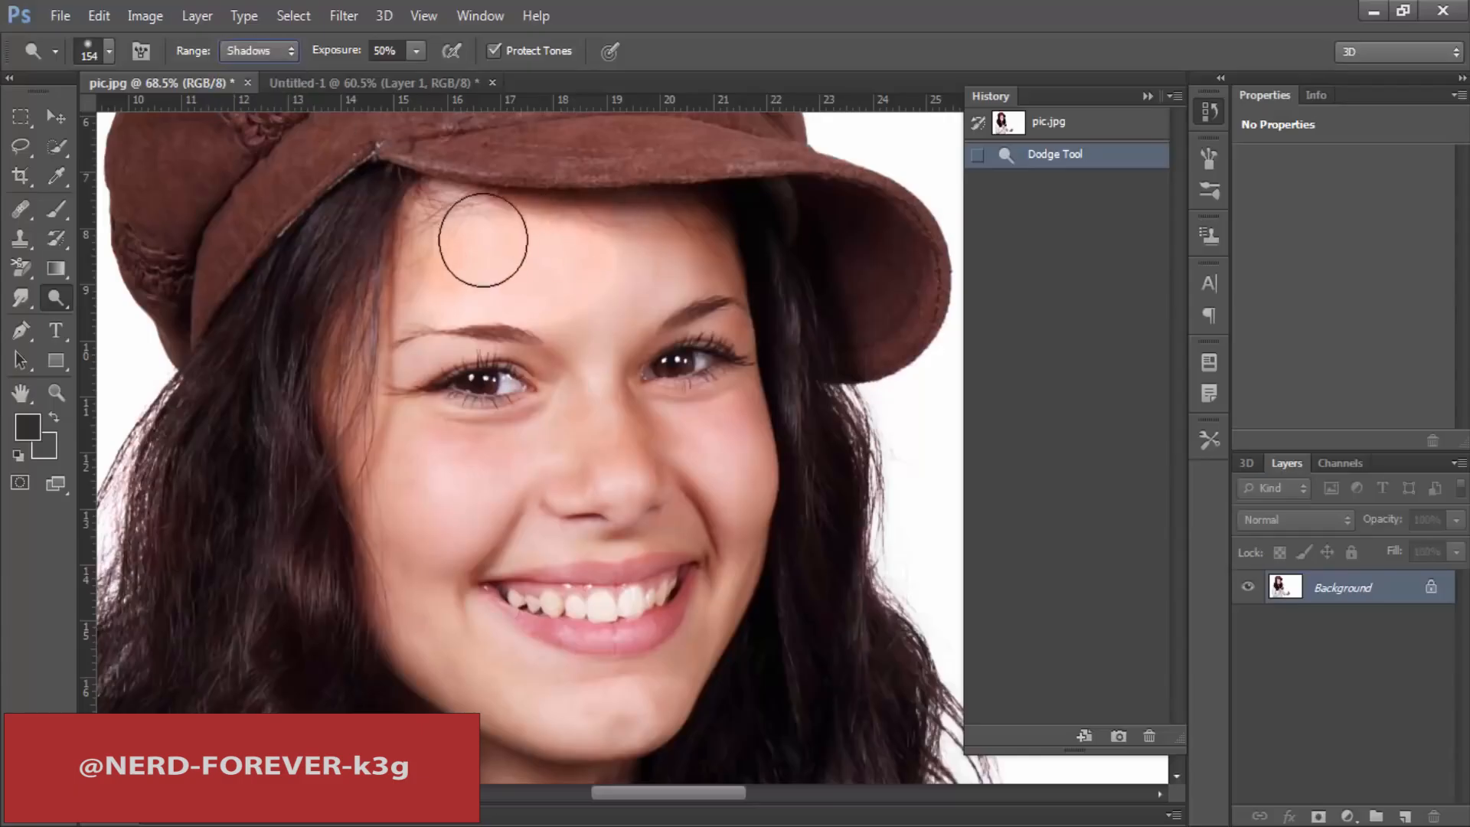
{"action": "left_click", "coordinate": [257, 51]}
{"action": "left_click", "coordinate": [242, 91]}
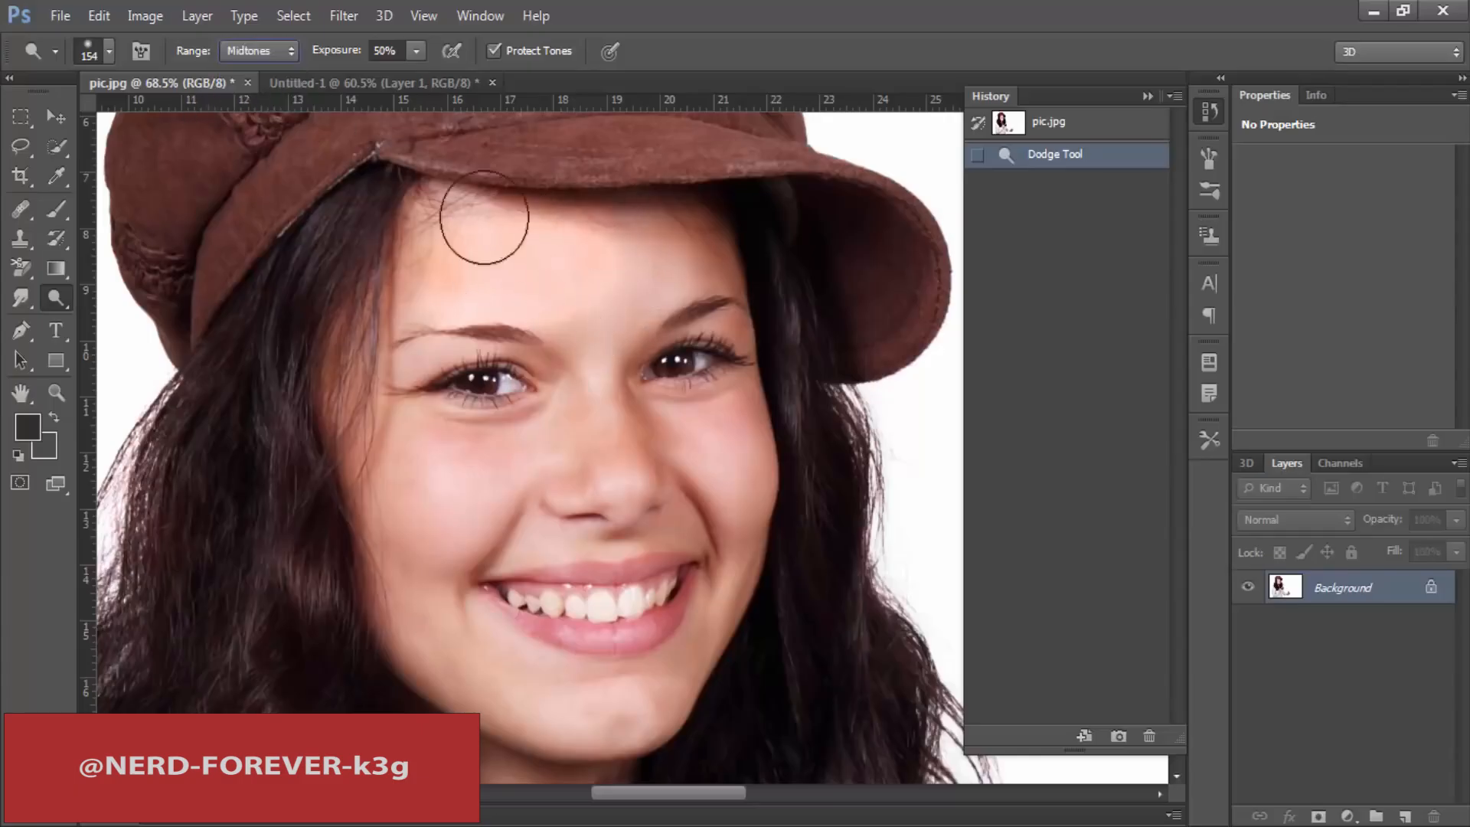
Step: Lighten the forehead, nose and both cheeks with the Dodge tool on Midtones, using 26% exposure
{"action": "mouse_move", "coordinate": [493, 234]}
{"action": "left_mouse_down"}
{"action": "mouse_move", "coordinate": [545, 258]}
{"action": "mouse_move", "coordinate": [454, 293]}
{"action": "mouse_move", "coordinate": [621, 294]}
{"action": "left_mouse_up"}
{"action": "left_click", "coordinate": [624, 288]}
{"action": "left_click", "coordinate": [736, 483]}
{"action": "left_click", "coordinate": [701, 465]}
{"action": "left_click", "coordinate": [607, 425]}
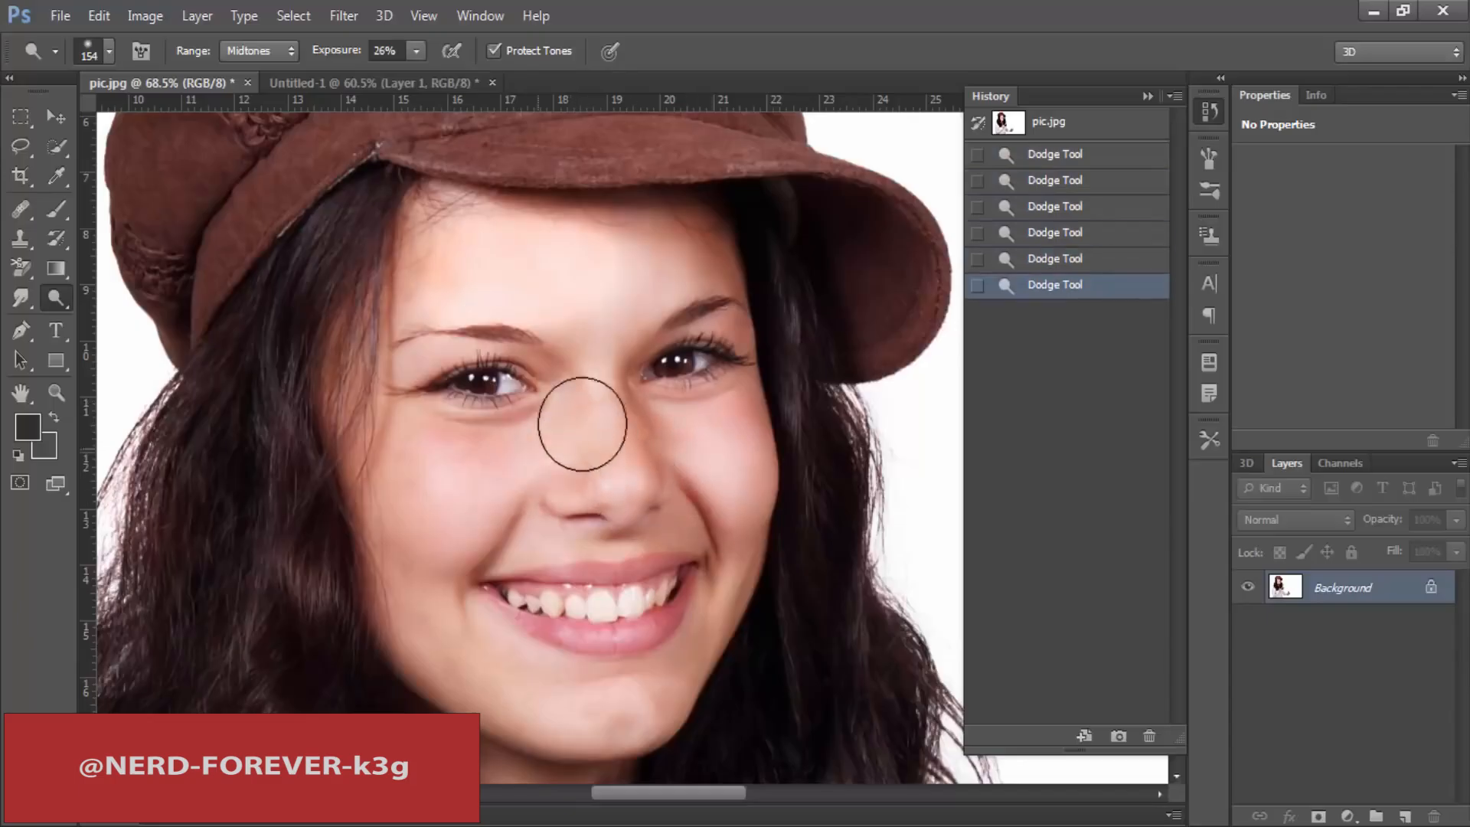
{"action": "left_click", "coordinate": [584, 427]}
{"action": "left_click", "coordinate": [494, 492]}
{"action": "left_click_drag", "start_coordinate": [409, 571], "coordinate": [469, 550]}
{"action": "left_click", "coordinate": [728, 520]}
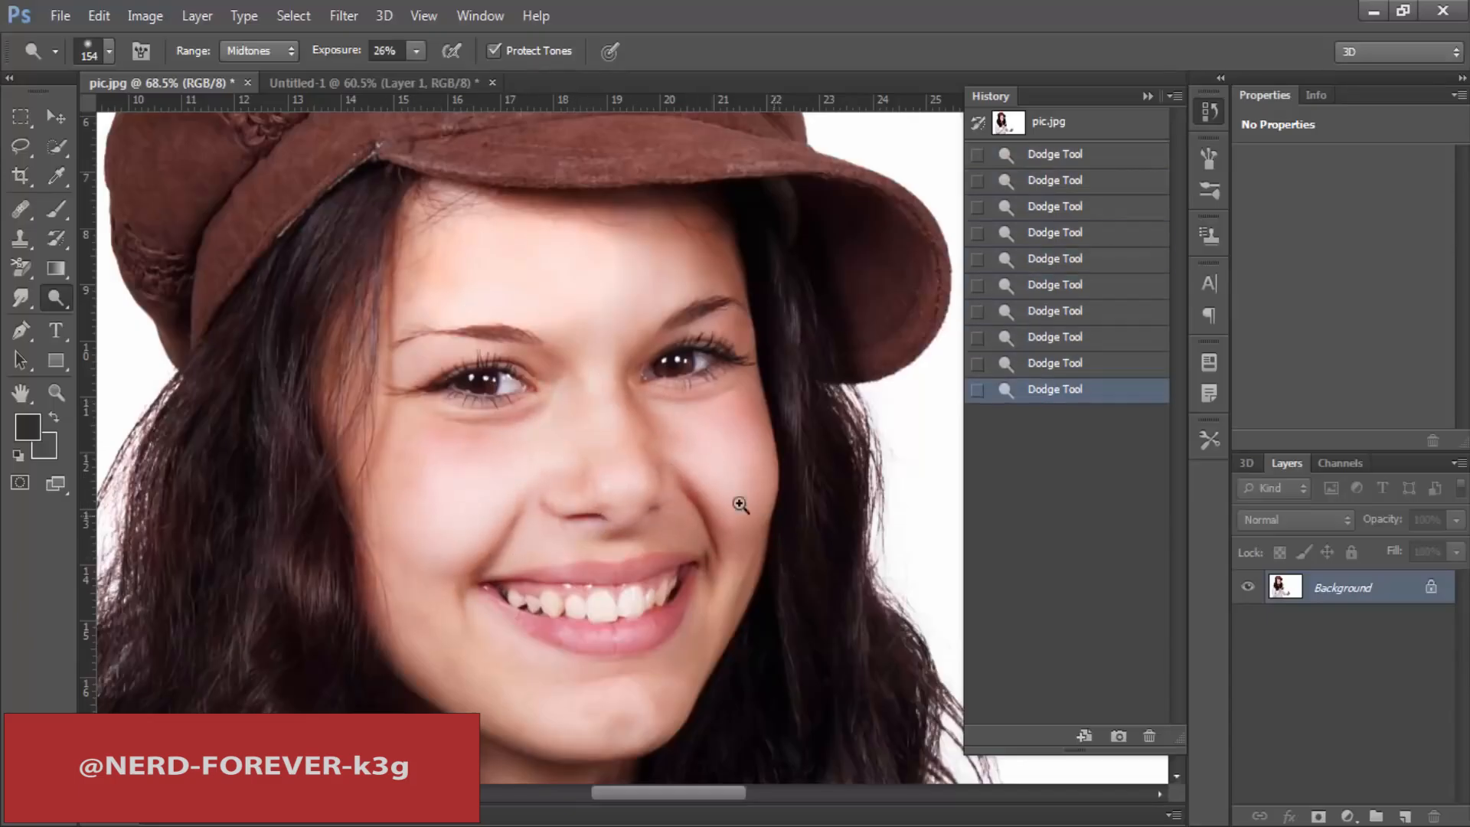
Step: Add a few more Dodge strokes to the face, then revert the photo to its original state through the history
{"action": "mouse_move", "coordinate": [738, 506]}
{"action": "left_mouse_down"}
{"action": "mouse_move", "coordinate": [627, 486]}
{"action": "mouse_move", "coordinate": [660, 489]}
{"action": "left_mouse_up"}
{"action": "left_click", "coordinate": [728, 565]}
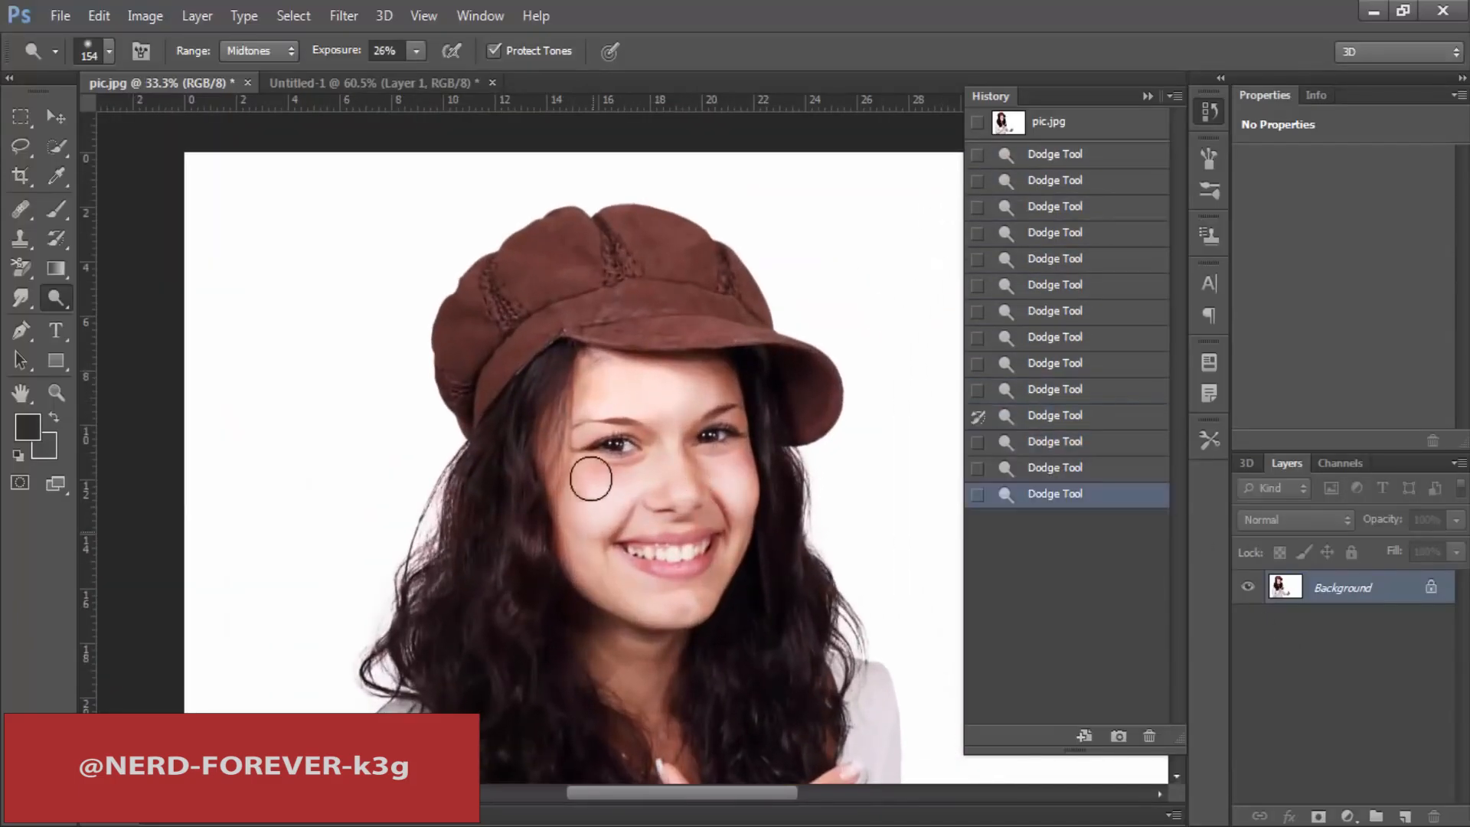
{"action": "left_click", "coordinate": [590, 480]}
{"action": "left_click", "coordinate": [572, 454]}
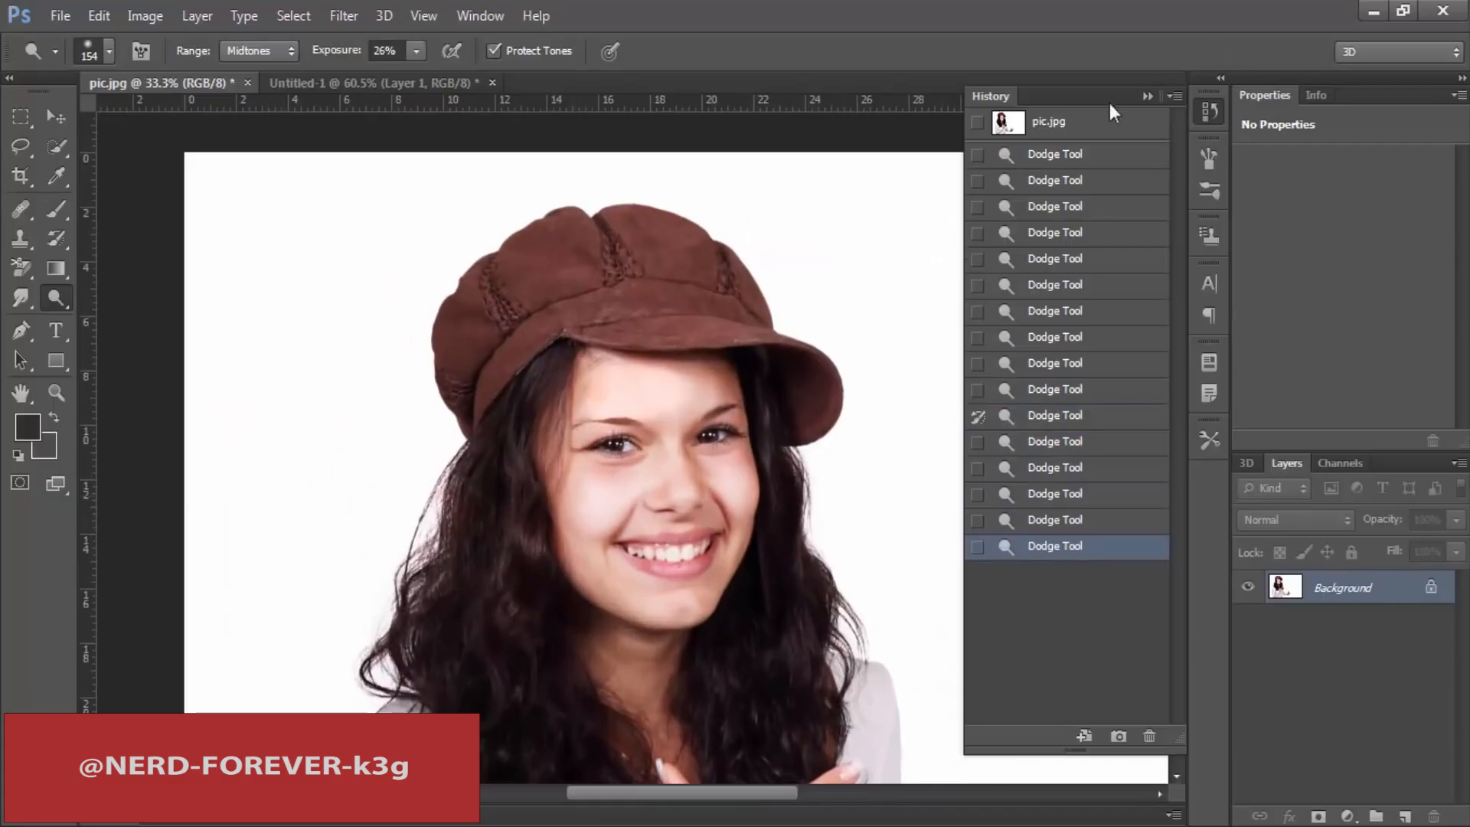
{"action": "left_click", "coordinate": [1089, 124]}
Step: Switch to the Burn tool and set its brush size to 172 px
{"action": "right_click", "coordinate": [56, 298]}
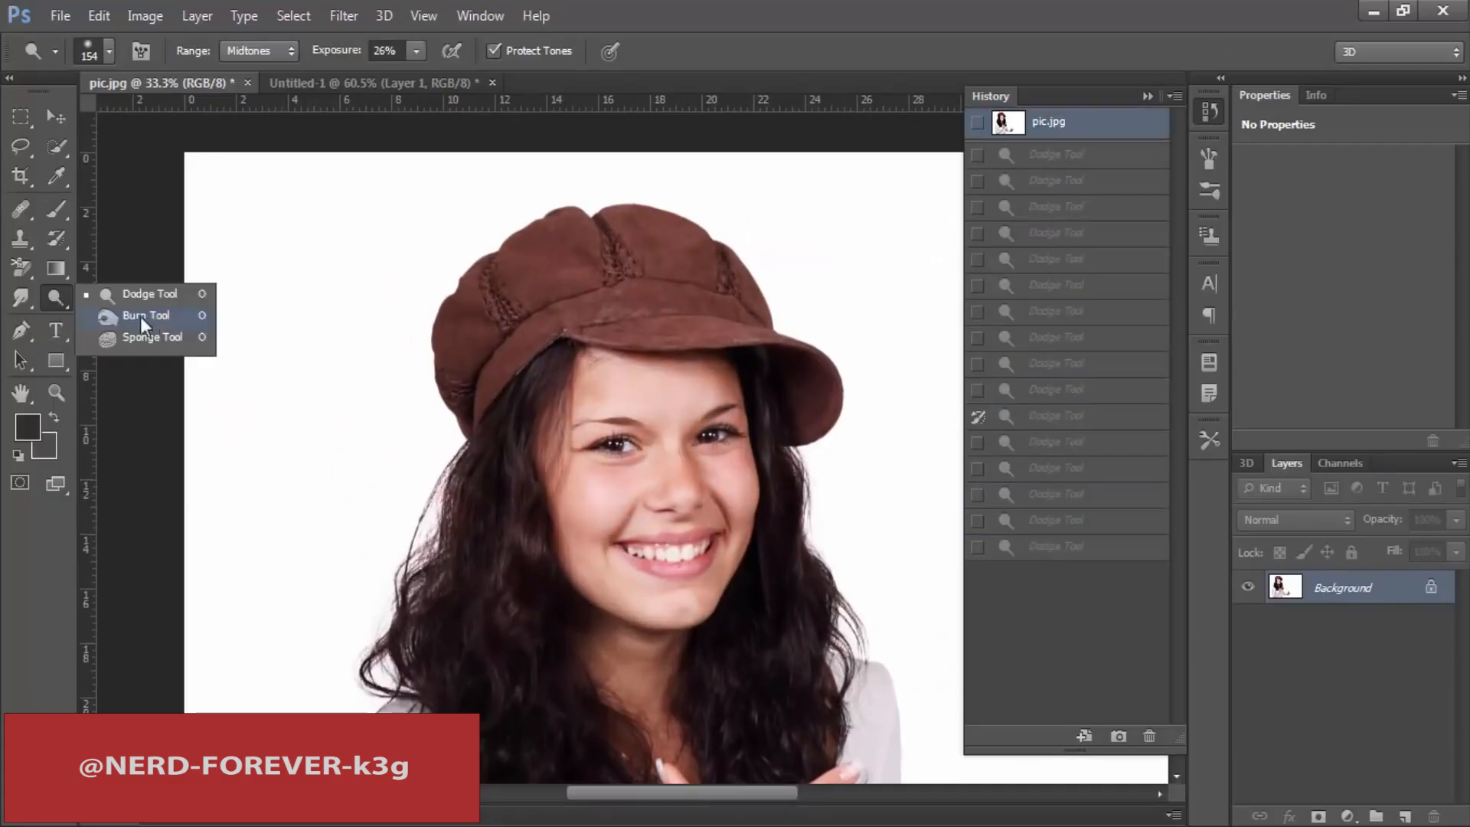
{"action": "left_click", "coordinate": [140, 316]}
{"action": "scroll", "coordinate": [525, 420], "scroll_direction": "up", "scroll_amount": 1}
{"action": "left_click_drag", "start_coordinate": [634, 523], "coordinate": [526, 425]}
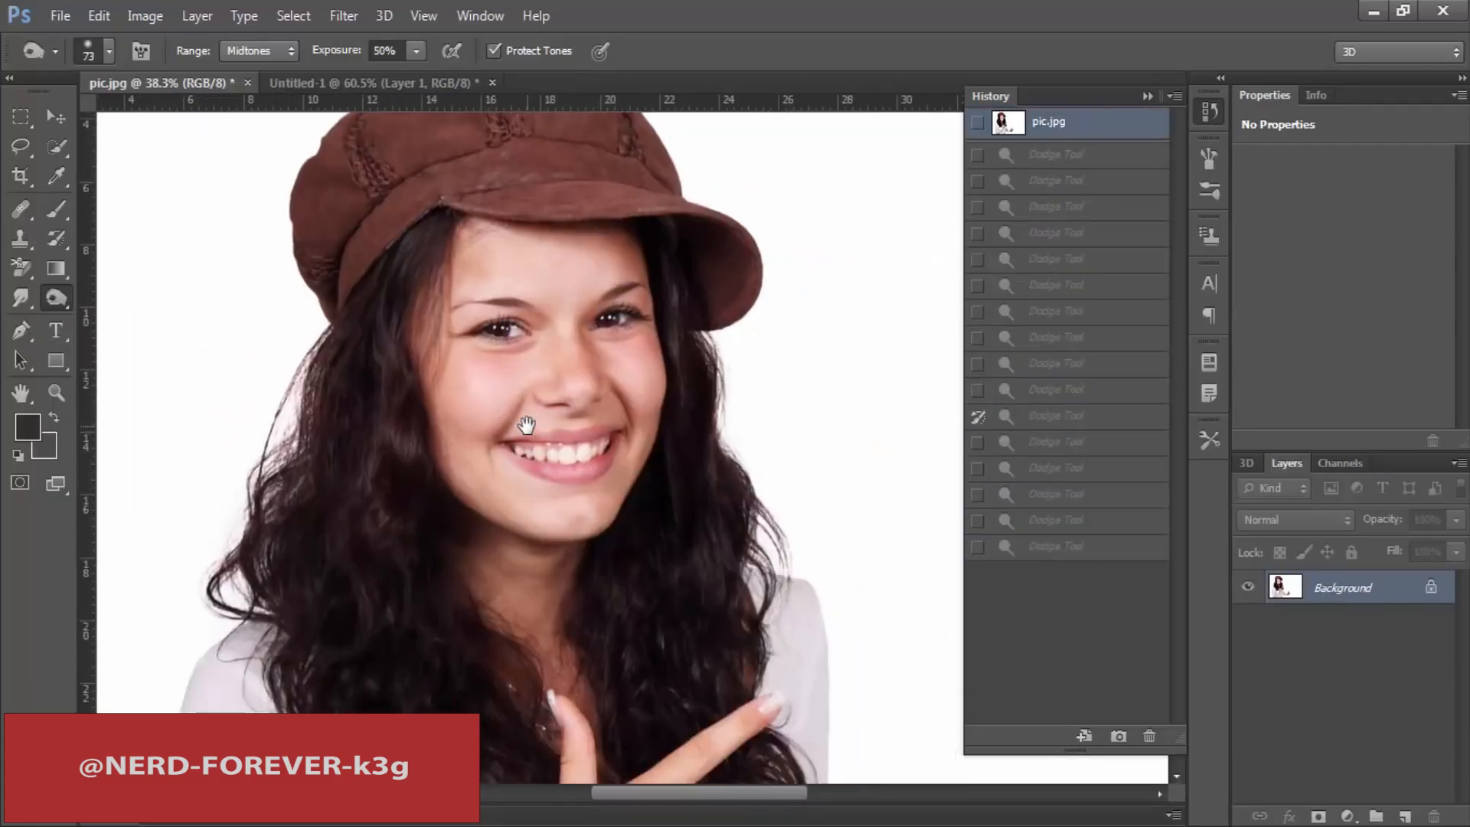
{"action": "right_click", "coordinate": [484, 392]}
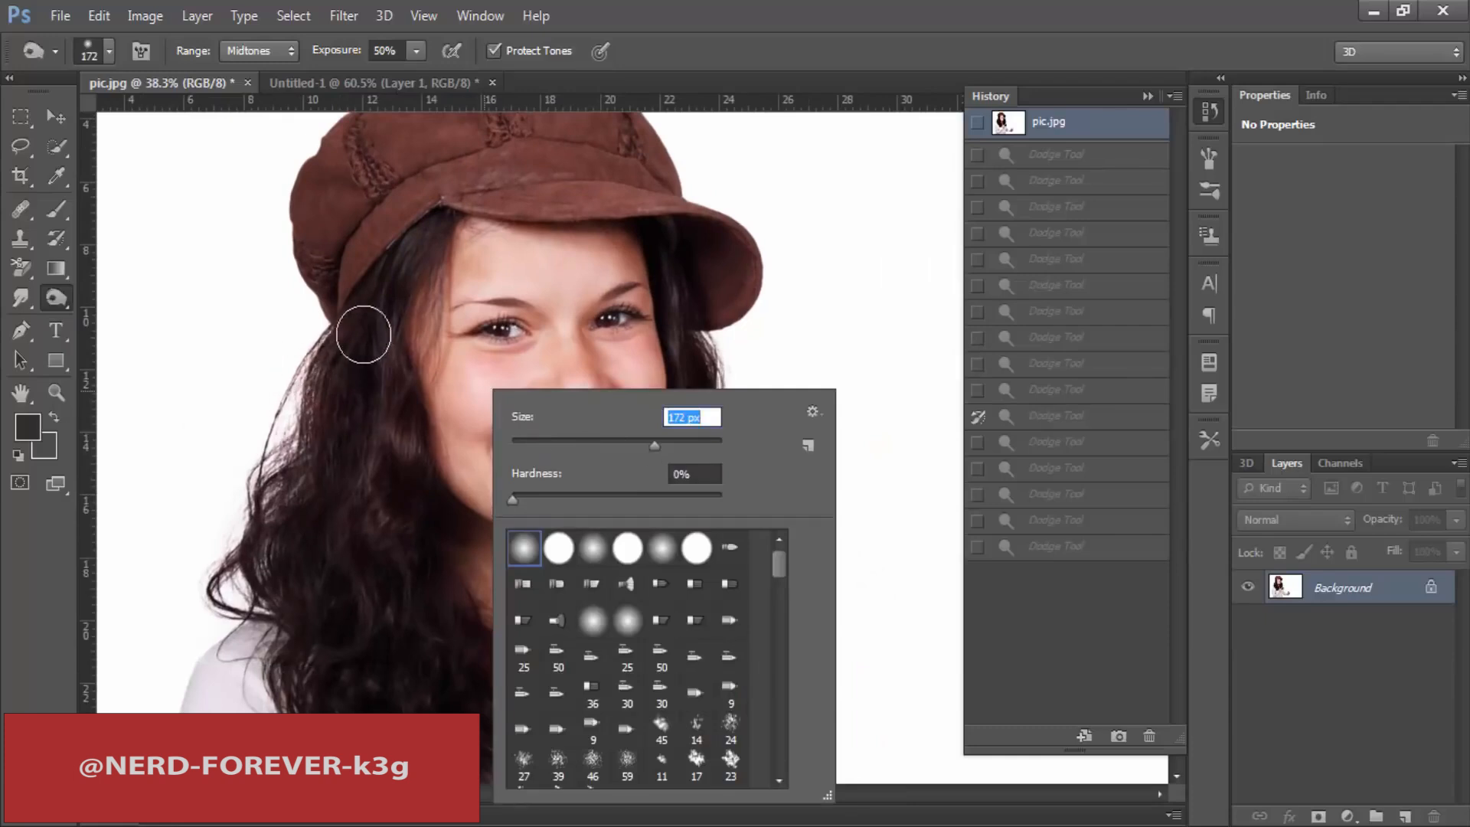
{"action": "key", "text": "Return"}
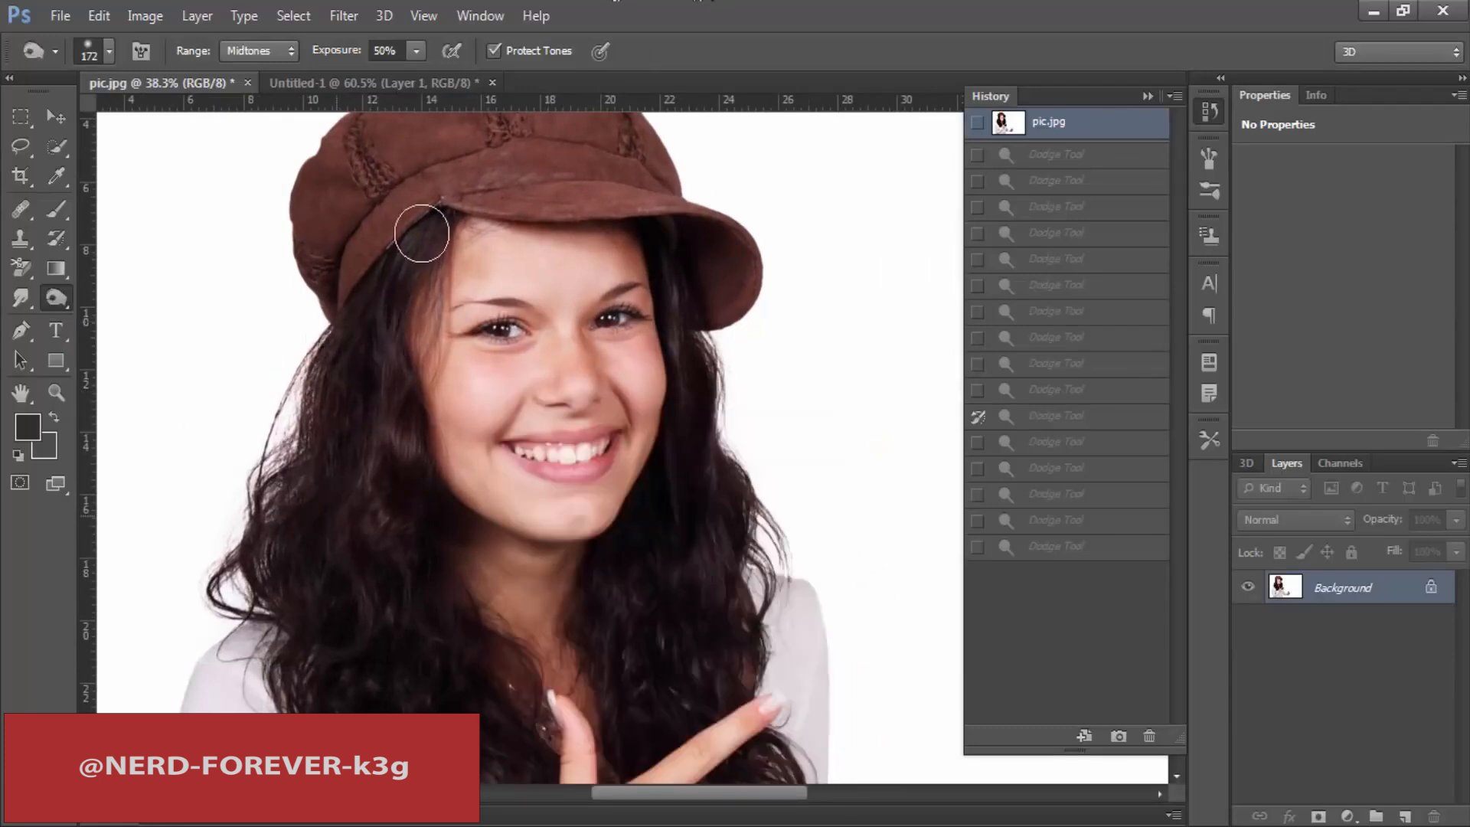
Step: Darken the long hair below the cap's seam beside the woman's temple with the Burn tool at midtones and 50% exposure
{"action": "mouse_move", "coordinate": [422, 233]}
{"action": "left_mouse_down"}
{"action": "mouse_move", "coordinate": [389, 293]}
{"action": "mouse_move", "coordinate": [389, 524]}
{"action": "left_mouse_up"}
{"action": "left_click_drag", "start_coordinate": [400, 334], "coordinate": [396, 536]}
{"action": "right_click", "coordinate": [62, 297]}
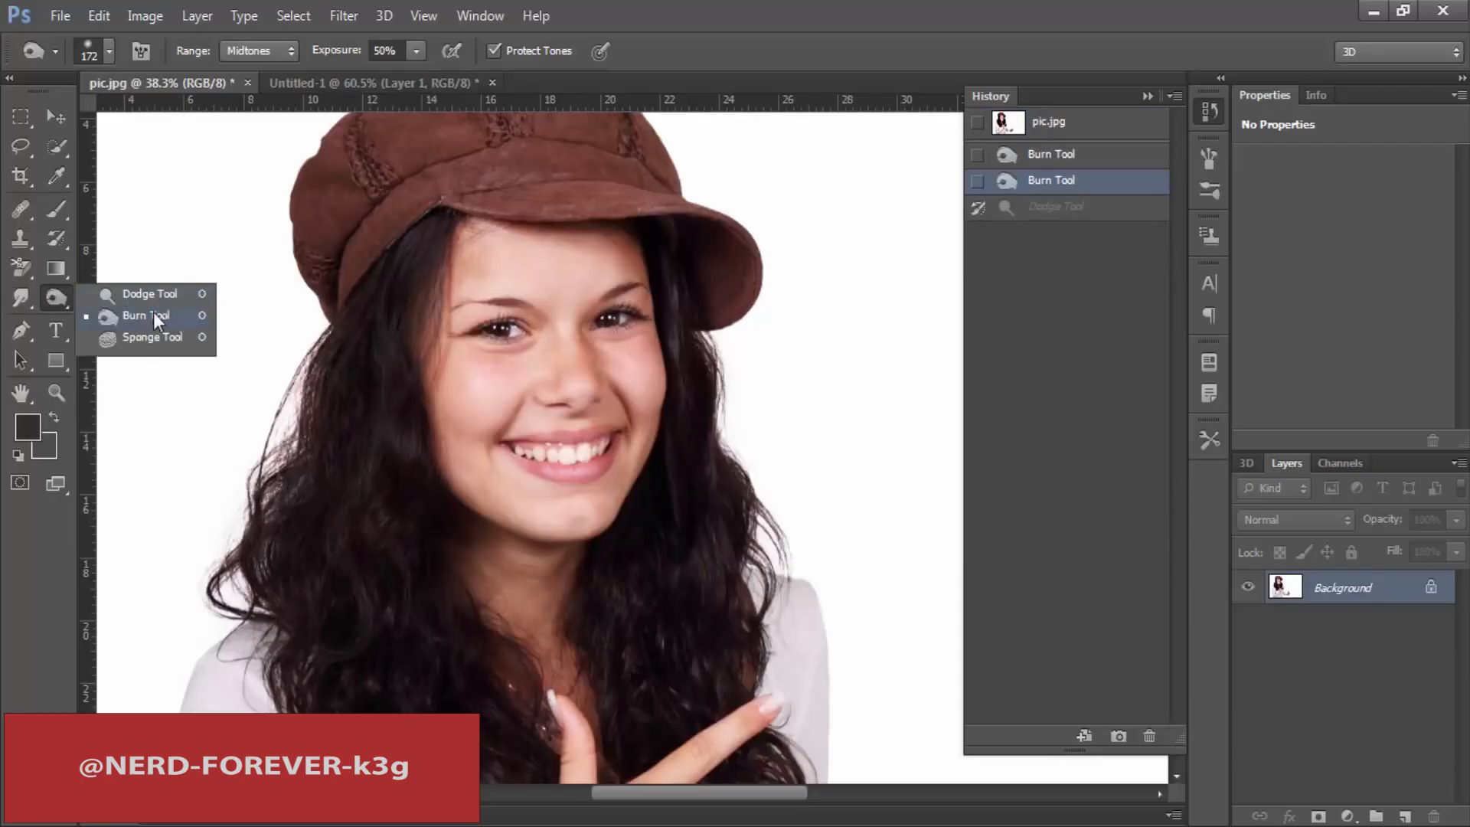
{"action": "left_click", "coordinate": [130, 320]}
{"action": "mouse_move", "coordinate": [318, 301]}
{"action": "left_mouse_down"}
{"action": "mouse_move", "coordinate": [357, 365]}
{"action": "mouse_move", "coordinate": [378, 349]}
{"action": "left_mouse_up"}
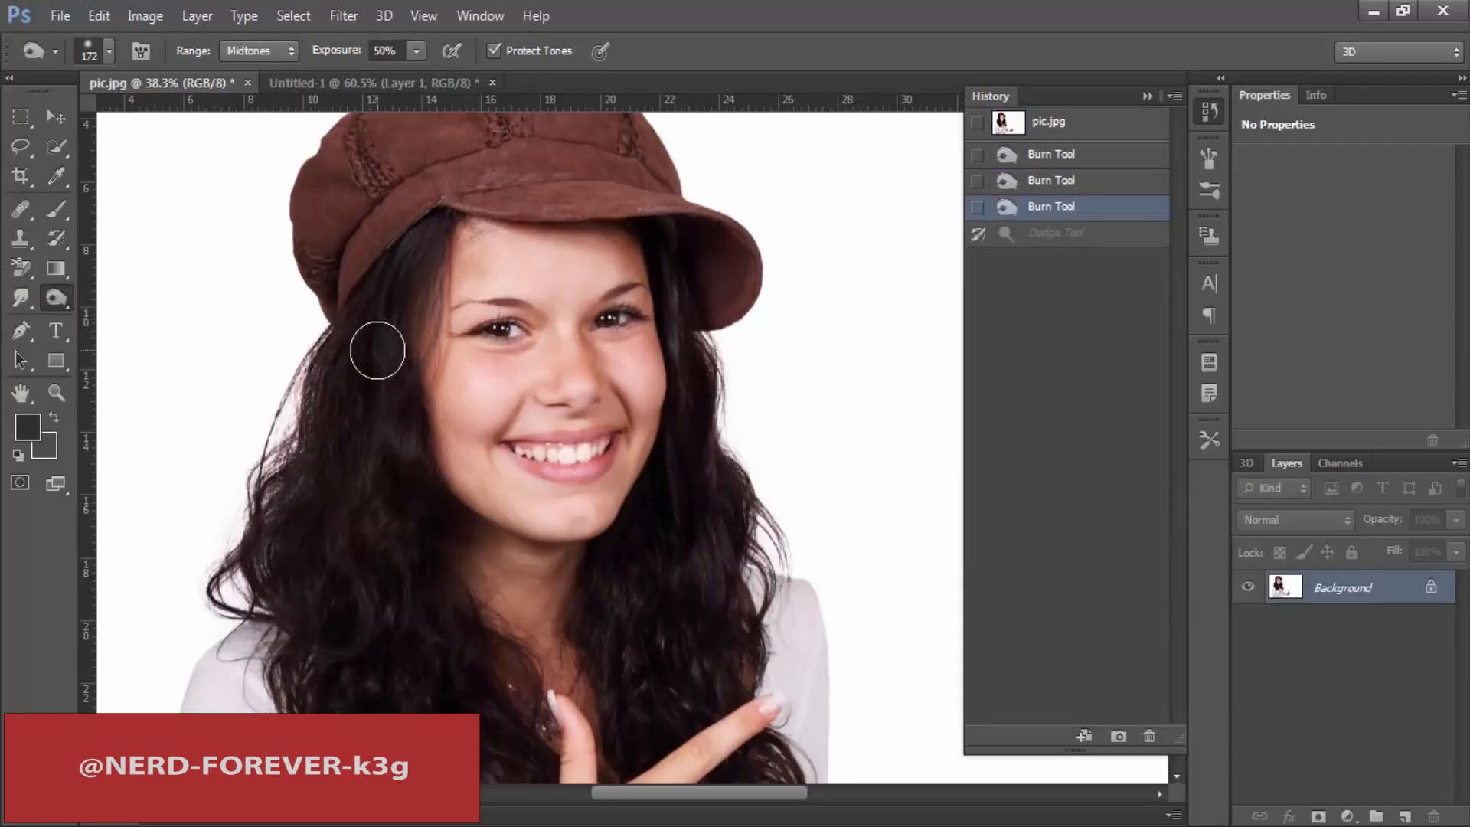
Step: Enlarge the Burn brush to 319 px and darken the hair on both sides of the face
{"action": "right_click", "coordinate": [379, 350]}
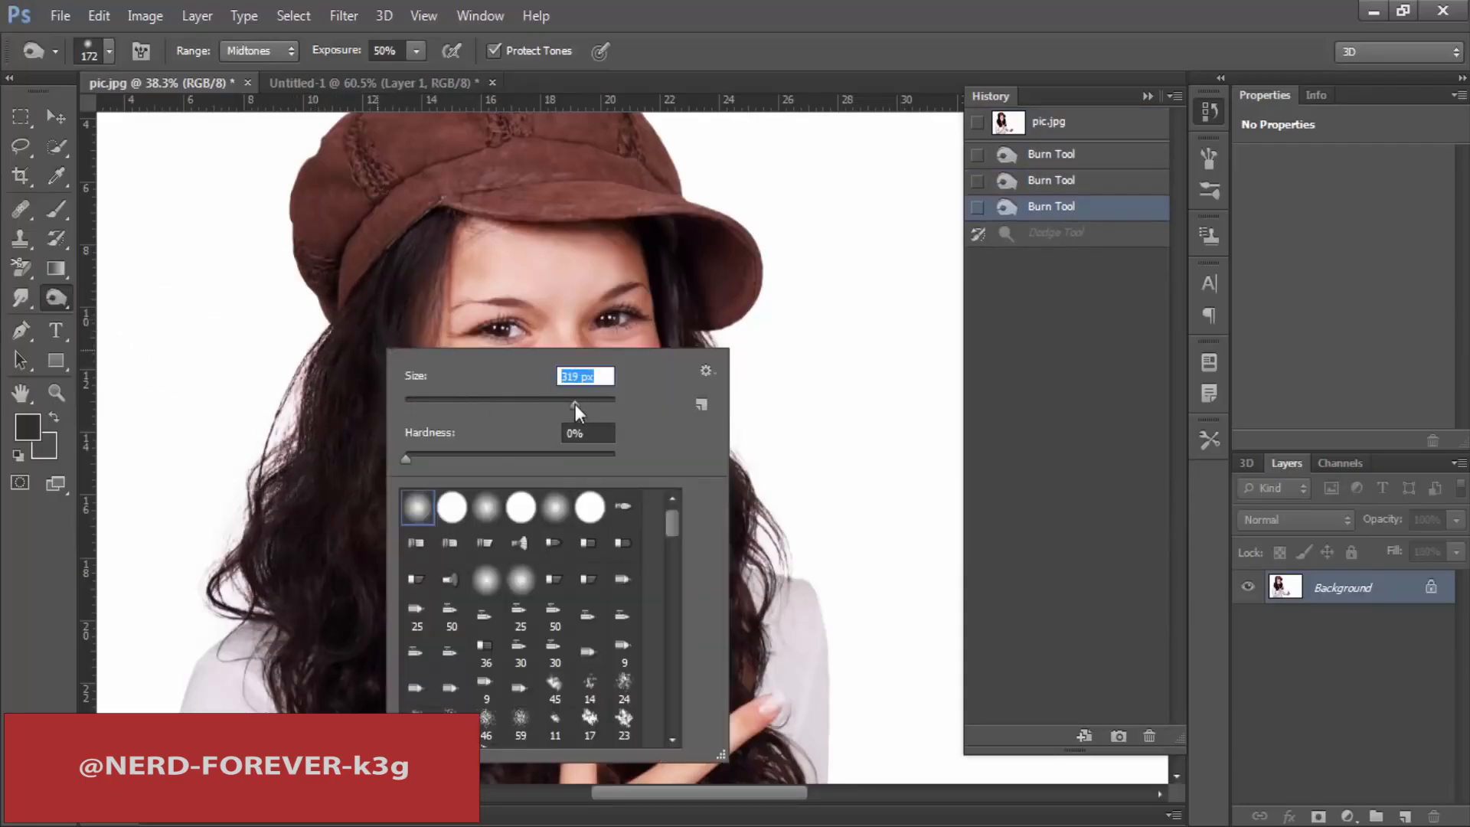
{"action": "mouse_move", "coordinate": [360, 402]}
{"action": "left_mouse_down"}
{"action": "mouse_move", "coordinate": [341, 406]}
{"action": "mouse_move", "coordinate": [420, 607]}
{"action": "left_mouse_up"}
{"action": "left_click_drag", "start_coordinate": [412, 367], "coordinate": [461, 629]}
{"action": "scroll", "coordinate": [689, 428], "scroll_direction": "down", "scroll_amount": 1}
{"action": "left_click_drag", "start_coordinate": [743, 309], "coordinate": [731, 565]}
{"action": "left_click_drag", "start_coordinate": [710, 287], "coordinate": [707, 612]}
Step: Enlarge the Burn brush to 442 px and darken the brown cap and the hair just below it
{"action": "scroll", "coordinate": [689, 536], "scroll_direction": "up", "scroll_amount": 1}
{"action": "right_click", "coordinate": [436, 214]}
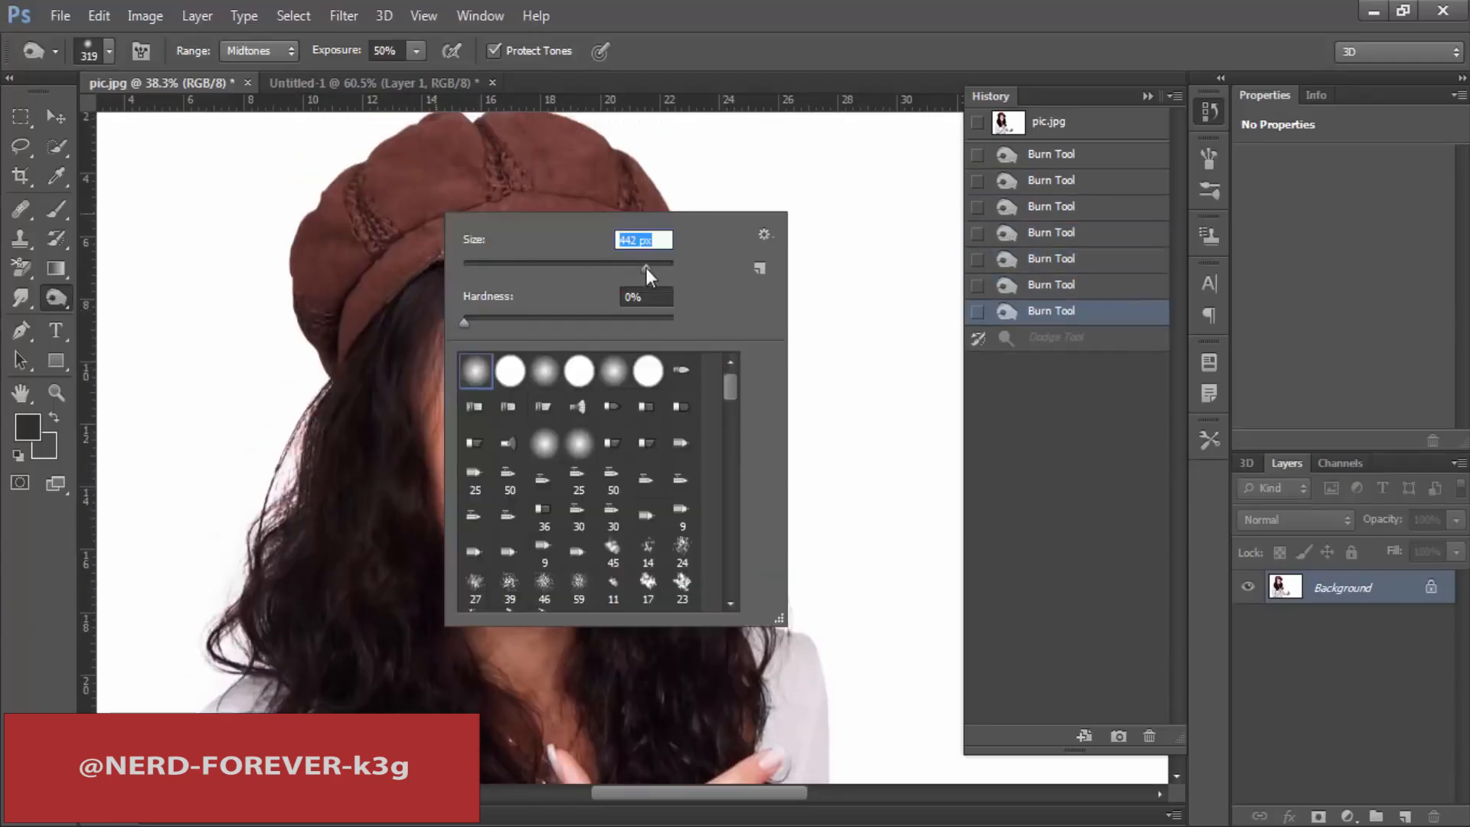
{"action": "mouse_move", "coordinate": [316, 288]}
{"action": "left_mouse_down"}
{"action": "mouse_move", "coordinate": [388, 231]}
{"action": "mouse_move", "coordinate": [640, 222]}
{"action": "mouse_move", "coordinate": [753, 277]}
{"action": "left_mouse_up"}
{"action": "mouse_move", "coordinate": [704, 246]}
{"action": "left_mouse_down"}
{"action": "mouse_move", "coordinate": [572, 221]}
{"action": "mouse_move", "coordinate": [569, 193]}
{"action": "mouse_move", "coordinate": [239, 336]}
{"action": "left_mouse_up"}
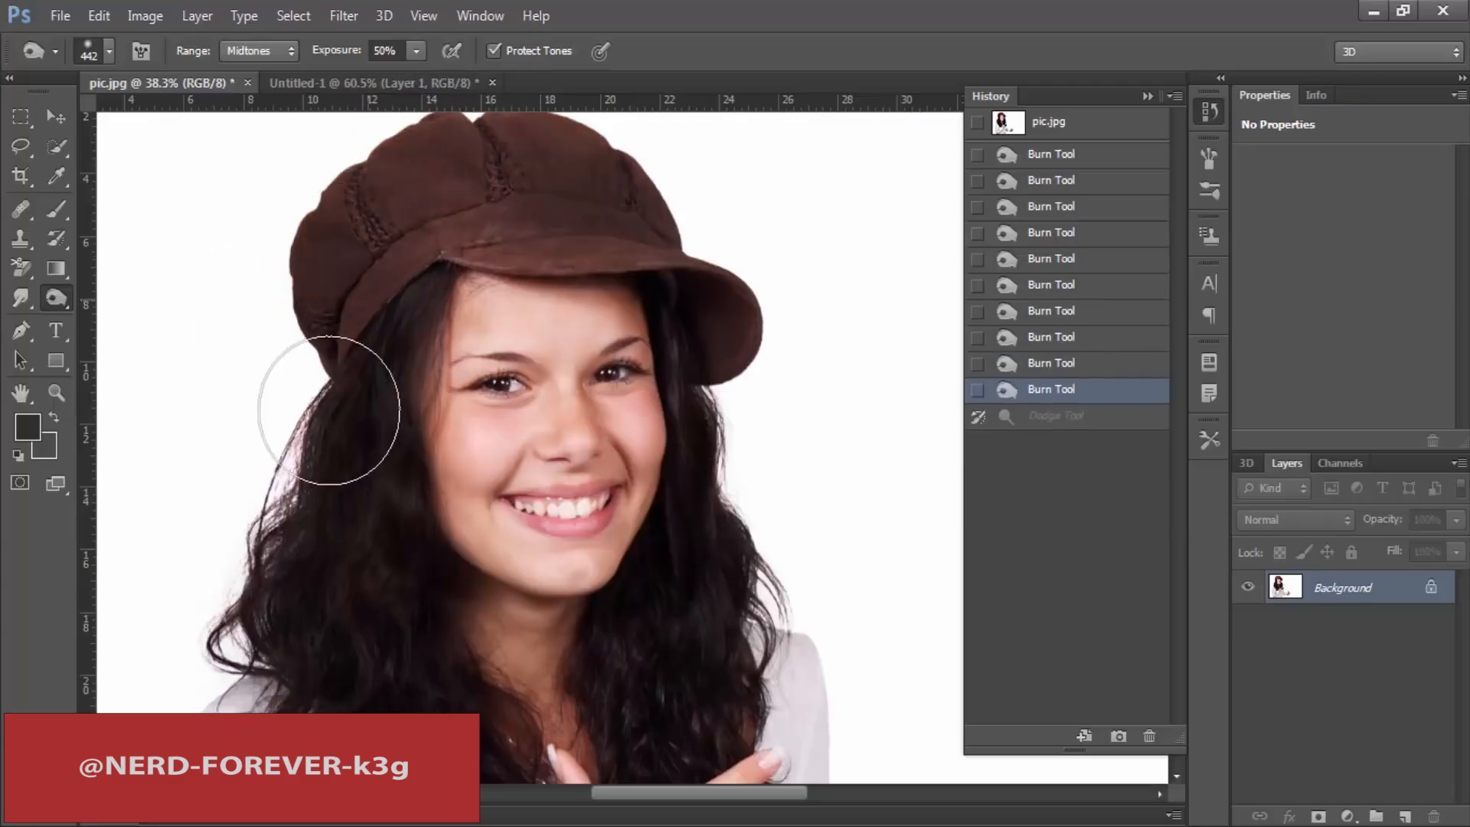
{"action": "left_click_drag", "start_coordinate": [329, 411], "coordinate": [341, 406]}
Step: Darken the hair beside the neck and the pointing hand with the Burn tool
{"action": "scroll", "coordinate": [404, 453], "scroll_direction": "down", "scroll_amount": 5}
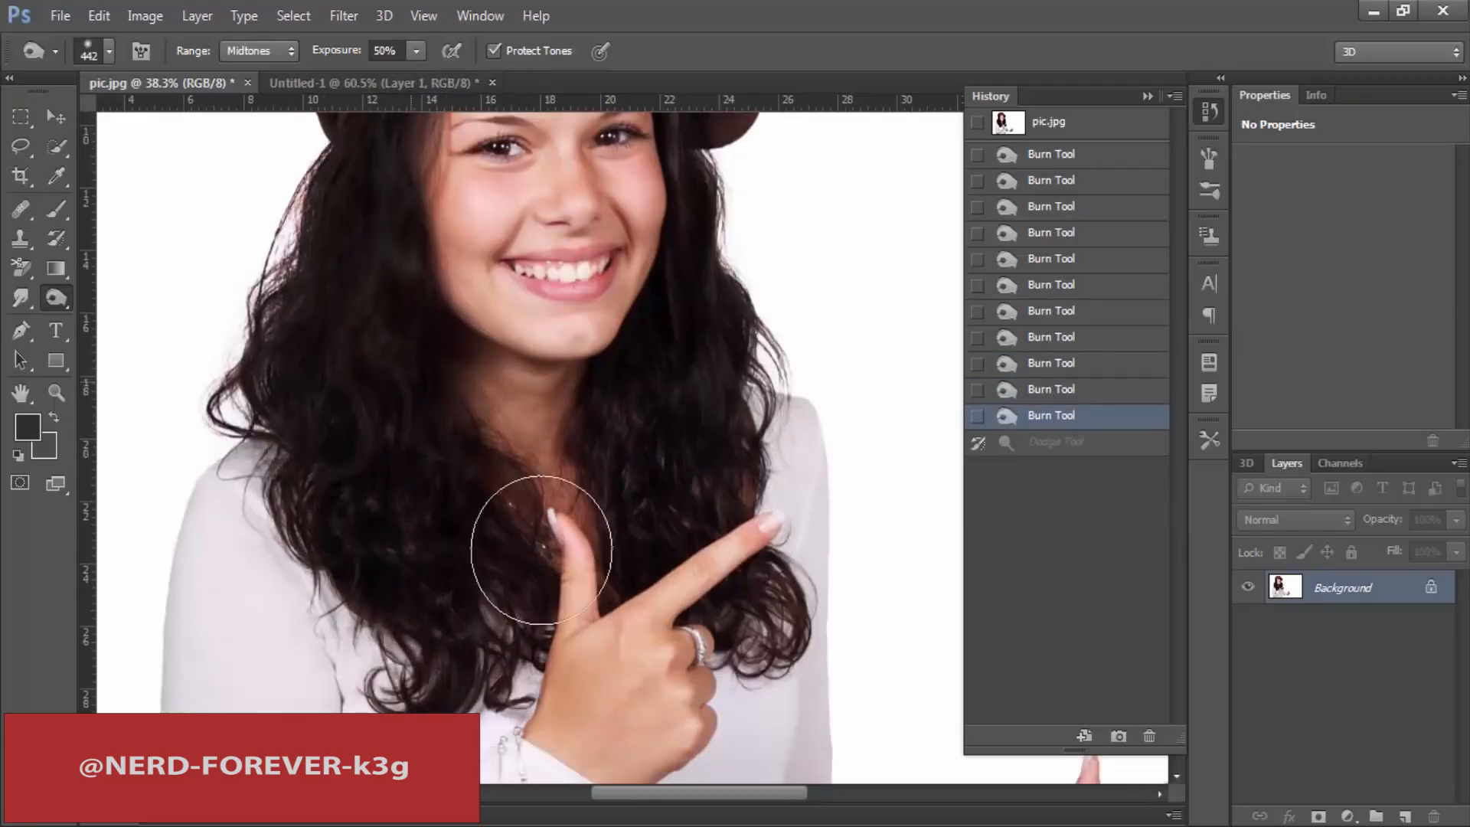
{"action": "left_click_drag", "start_coordinate": [541, 550], "coordinate": [677, 260]}
{"action": "left_click_drag", "start_coordinate": [687, 214], "coordinate": [710, 215]}
{"action": "scroll", "coordinate": [647, 489], "scroll_direction": "down", "scroll_amount": 5}
{"action": "mouse_move", "coordinate": [601, 421]}
{"action": "left_mouse_down"}
{"action": "mouse_move", "coordinate": [615, 464]}
{"action": "mouse_move", "coordinate": [724, 291]}
{"action": "left_mouse_up"}
Step: Darken the white top around the bracelet, cuff and bent sleeve with the Burn tool
{"action": "scroll", "coordinate": [728, 516], "scroll_direction": "down", "scroll_amount": 5}
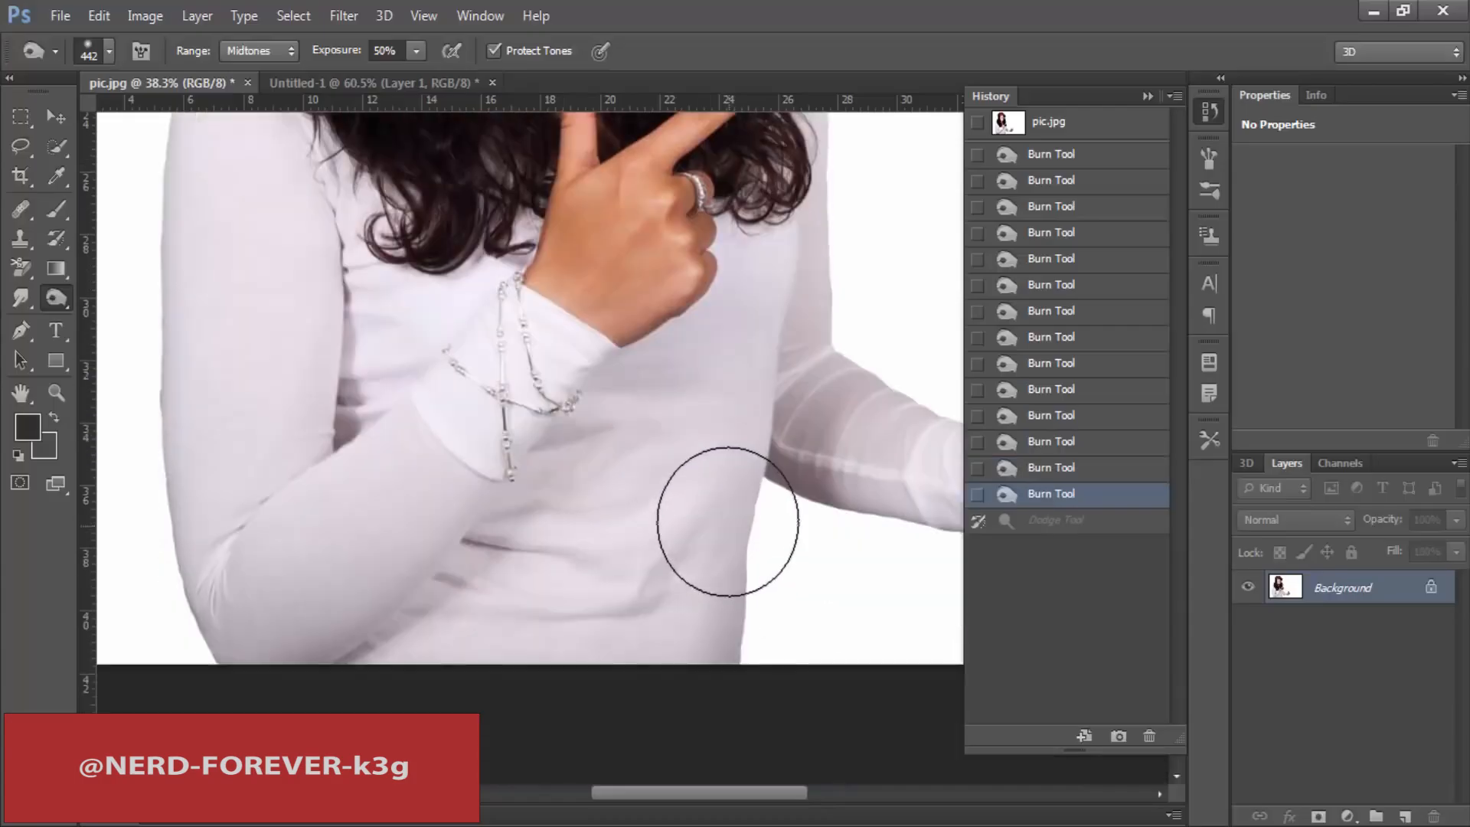
{"action": "scroll", "coordinate": [728, 521], "scroll_direction": "up", "scroll_amount": 3}
{"action": "mouse_move", "coordinate": [577, 537]}
{"action": "left_mouse_down"}
{"action": "mouse_move", "coordinate": [442, 676]}
{"action": "mouse_move", "coordinate": [348, 650]}
{"action": "mouse_move", "coordinate": [240, 529]}
{"action": "mouse_move", "coordinate": [352, 373]}
{"action": "left_mouse_up"}
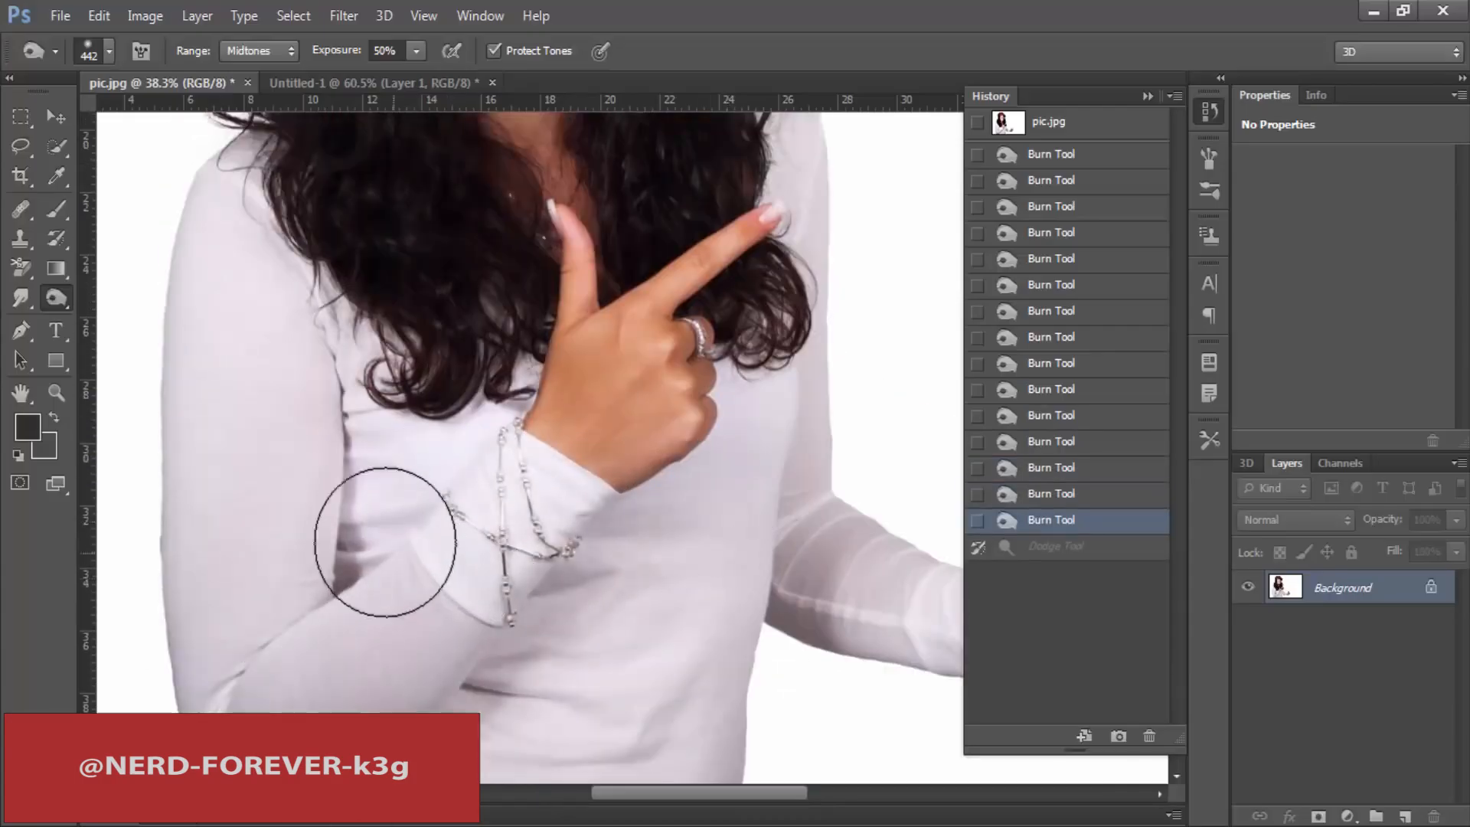
{"action": "mouse_move", "coordinate": [385, 542]}
{"action": "left_mouse_down"}
{"action": "mouse_move", "coordinate": [355, 486]}
{"action": "mouse_move", "coordinate": [360, 636]}
{"action": "mouse_move", "coordinate": [398, 612]}
{"action": "mouse_move", "coordinate": [501, 622]}
{"action": "mouse_move", "coordinate": [525, 657]}
{"action": "mouse_move", "coordinate": [490, 628]}
{"action": "left_mouse_up"}
Step: Burn the woman's other hand, then darken the hair and shoulder above the pointing finger
{"action": "scroll", "coordinate": [459, 591], "scroll_direction": "up", "scroll_amount": 3}
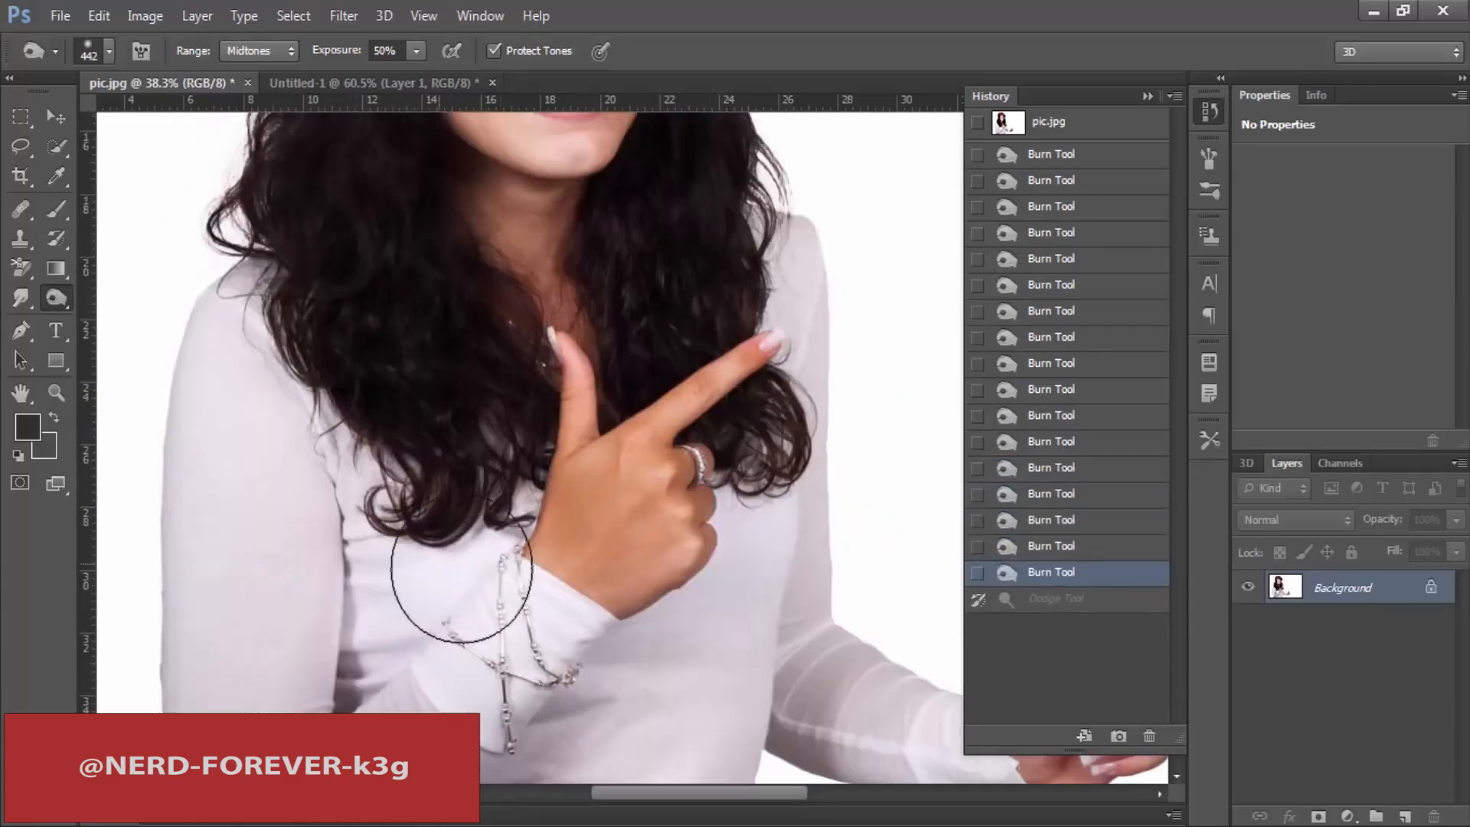
{"action": "left_click", "coordinate": [1020, 758]}
{"action": "left_click_drag", "start_coordinate": [716, 214], "coordinate": [765, 398]}
{"action": "scroll", "coordinate": [774, 393], "scroll_direction": "up", "scroll_amount": 7}
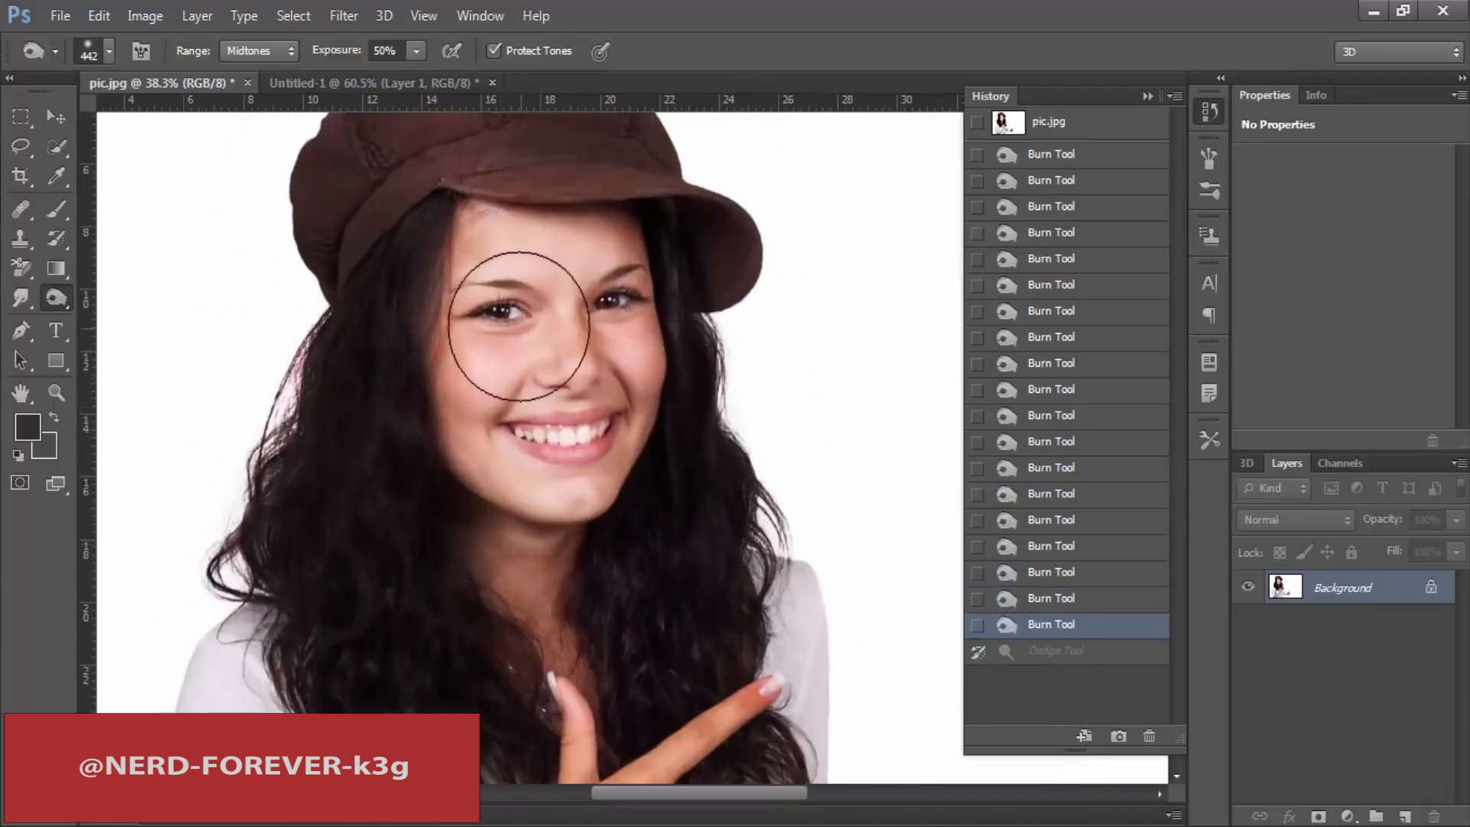
Step: Reduce the Burn brush to 53 px, switch to the Dodge tool and lighten the skin under both eyes
{"action": "right_click", "coordinate": [656, 415]}
{"action": "left_click_drag", "start_coordinate": [724, 447], "coordinate": [716, 448]}
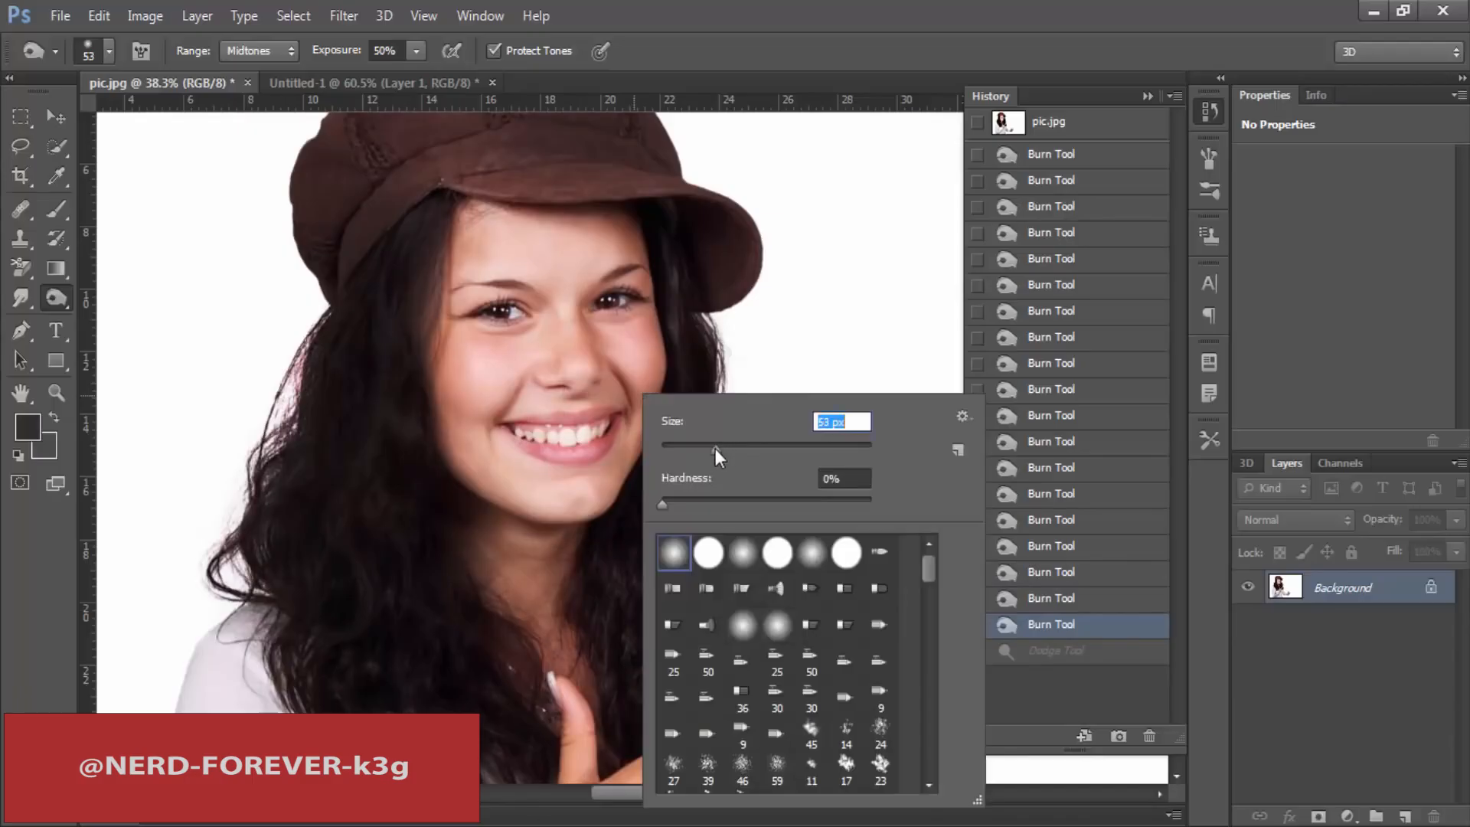
{"action": "left_click", "coordinate": [626, 318]}
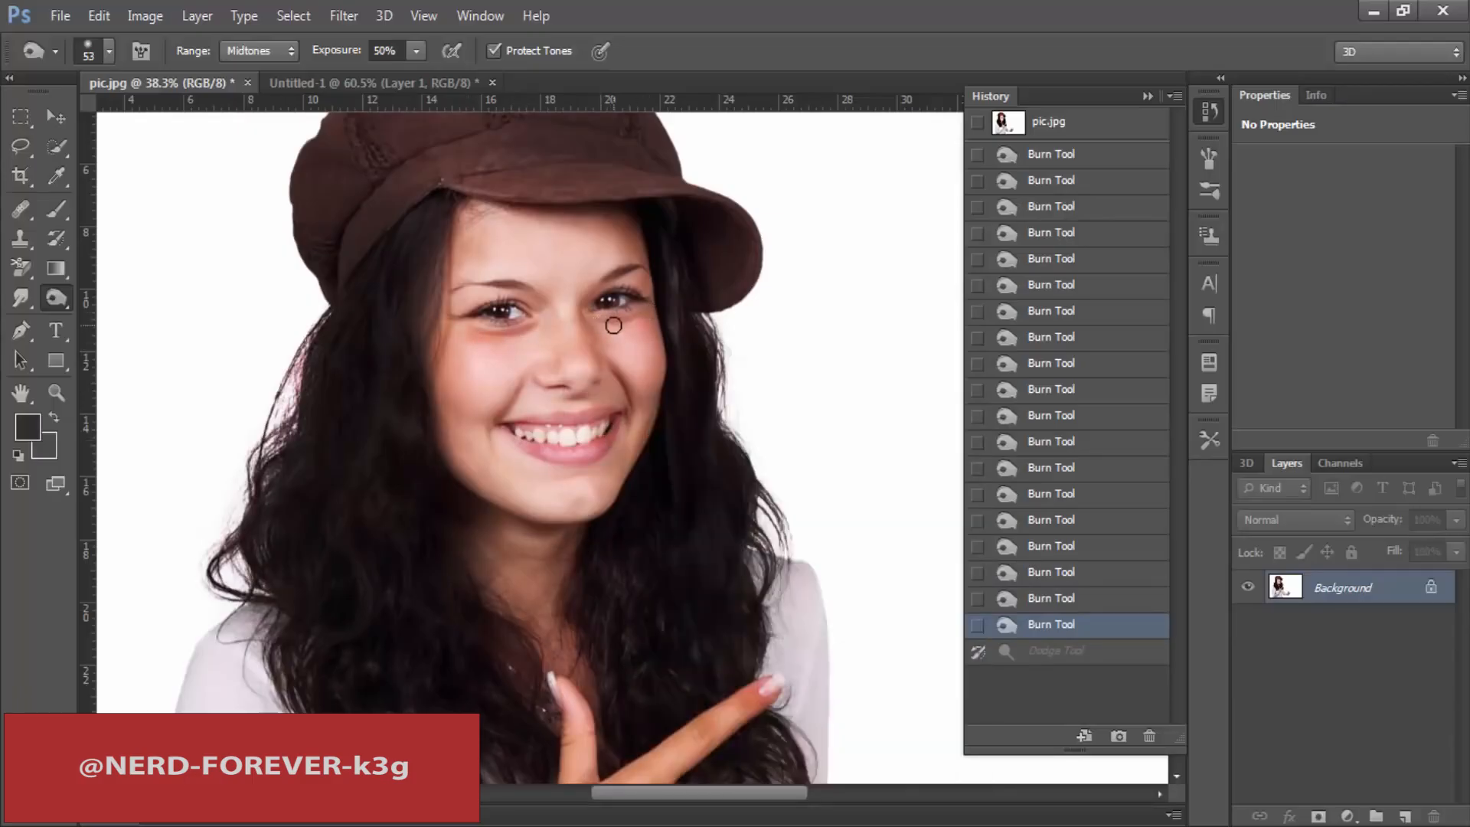
{"action": "right_click", "coordinate": [67, 293]}
{"action": "left_click", "coordinate": [117, 296]}
{"action": "left_click_drag", "start_coordinate": [442, 349], "coordinate": [506, 354]}
{"action": "left_click_drag", "start_coordinate": [604, 340], "coordinate": [635, 341]}
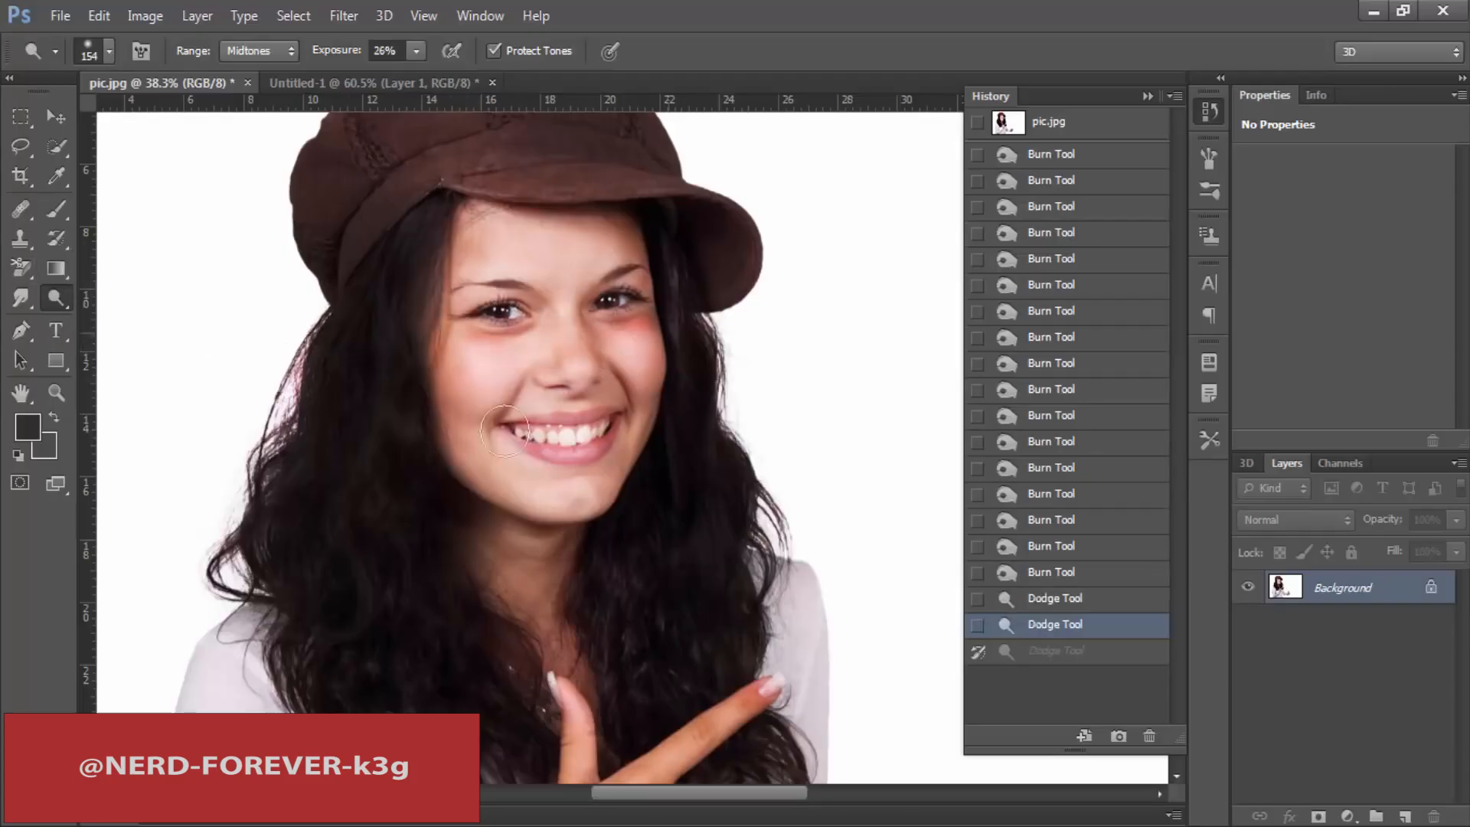
Step: Burn the woman's cheek with the Shadows range and set the tool's range back to Midtones at 51% exposure
{"action": "right_click", "coordinate": [65, 297]}
{"action": "left_click", "coordinate": [131, 311]}
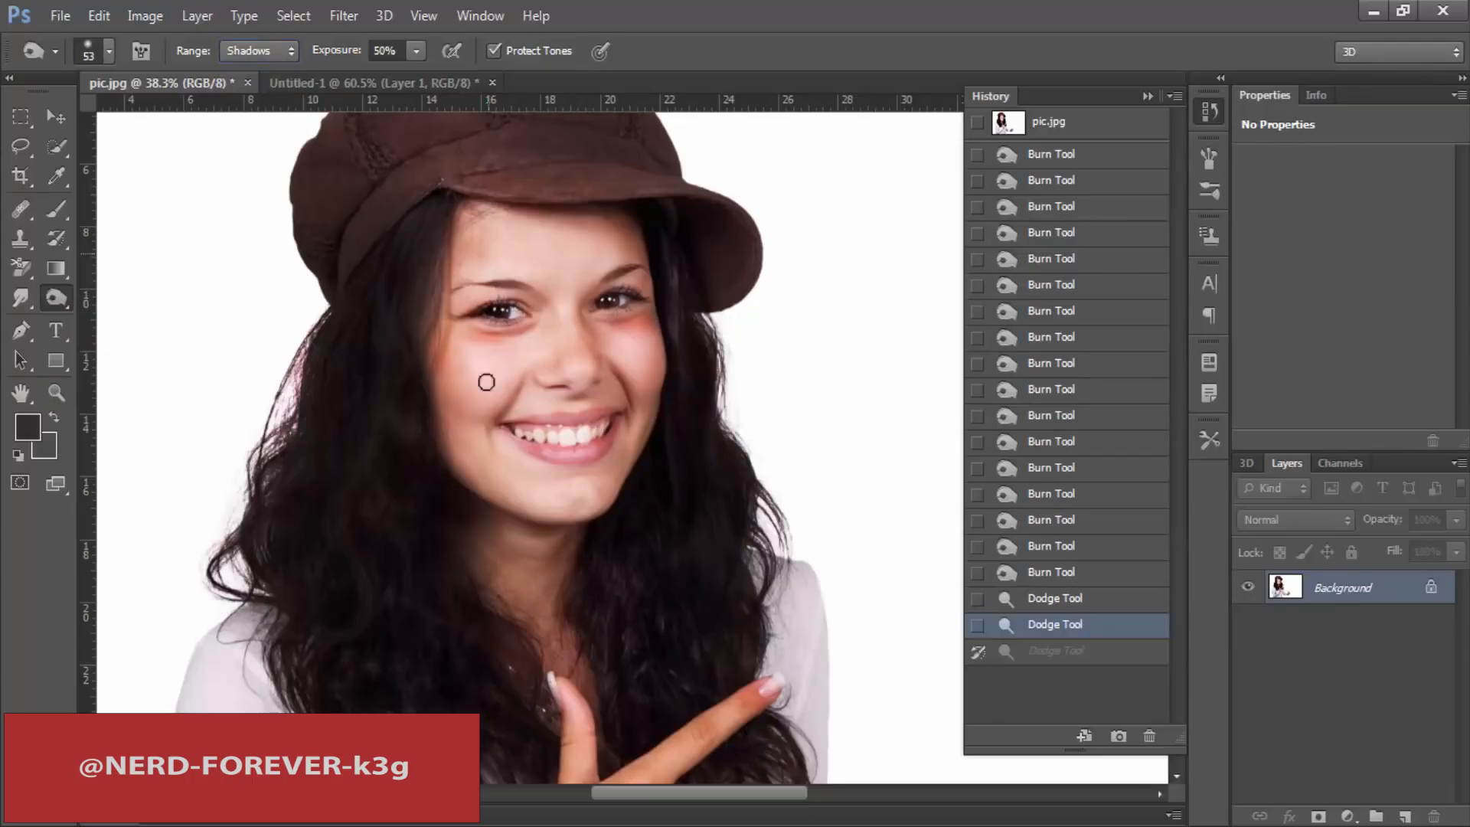
{"action": "left_click", "coordinate": [486, 382]}
{"action": "left_click", "coordinate": [258, 93]}
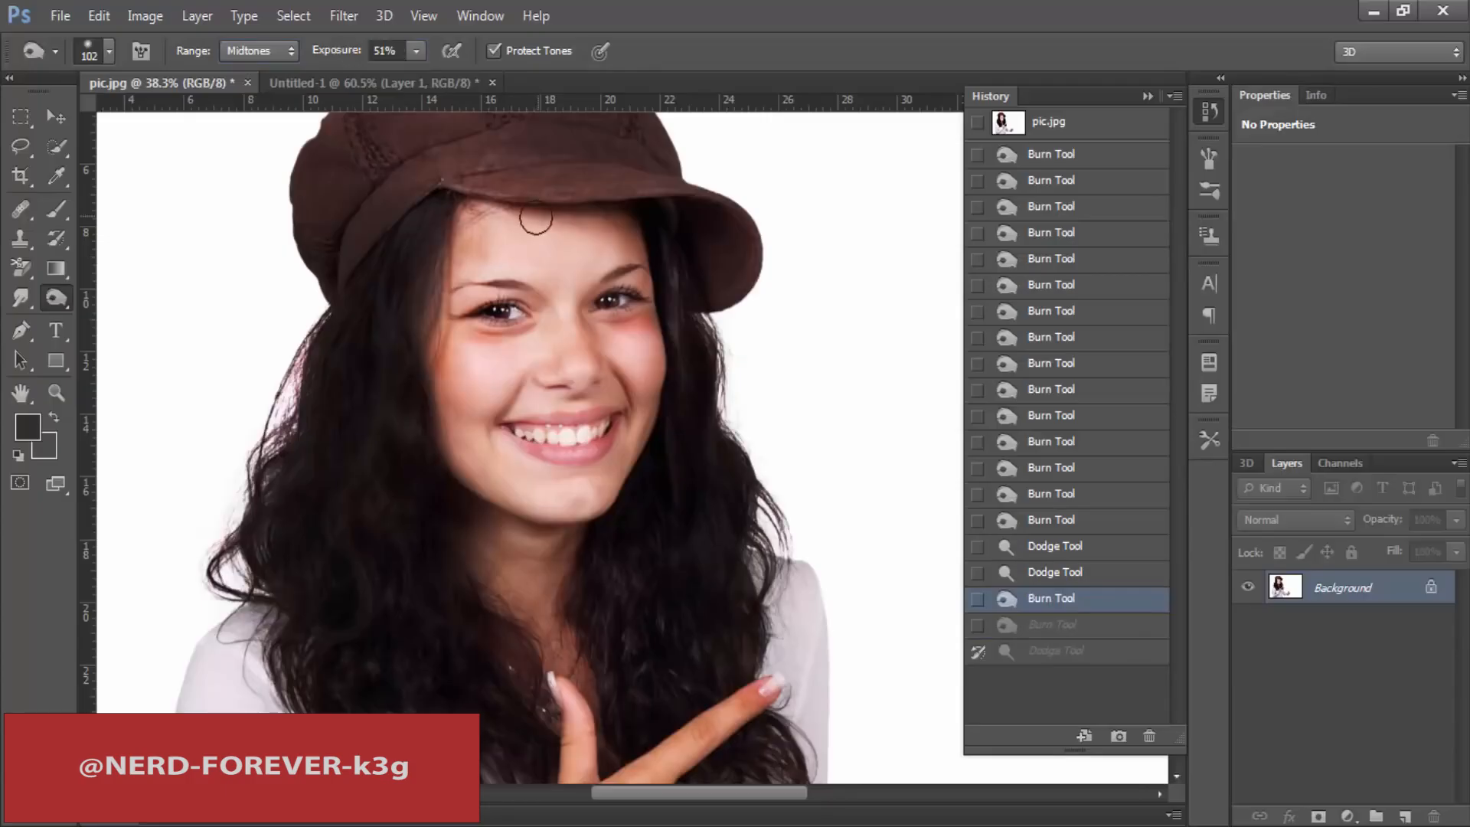
Step: Revert the photo to its original opened state in the history, keeping the Burn tool active
{"action": "right_click", "coordinate": [66, 295]}
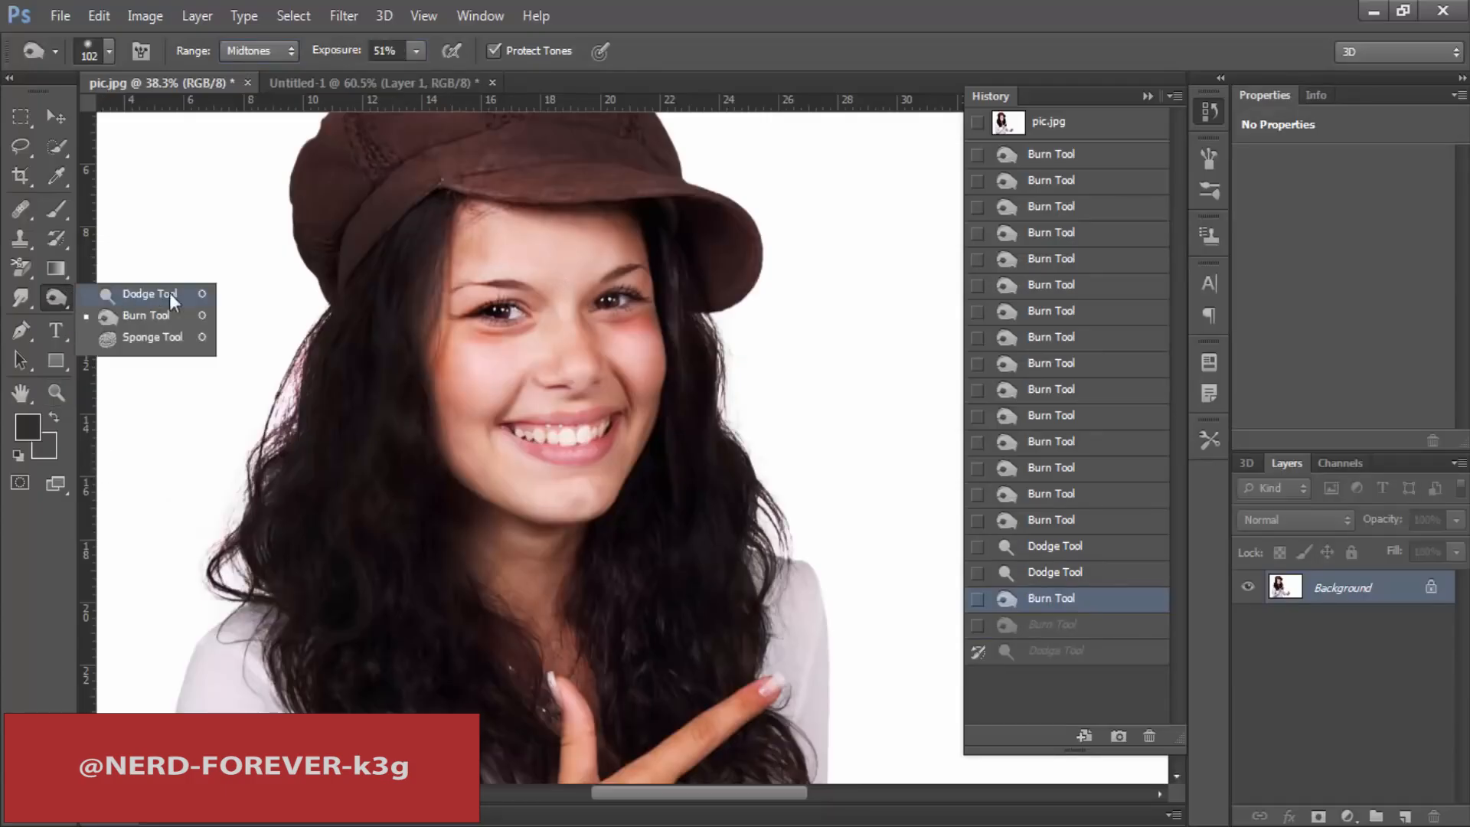
{"action": "left_click", "coordinate": [134, 315]}
{"action": "scroll", "coordinate": [429, 229], "scroll_direction": "up", "scroll_amount": 2}
{"action": "left_click", "coordinate": [1062, 127]}
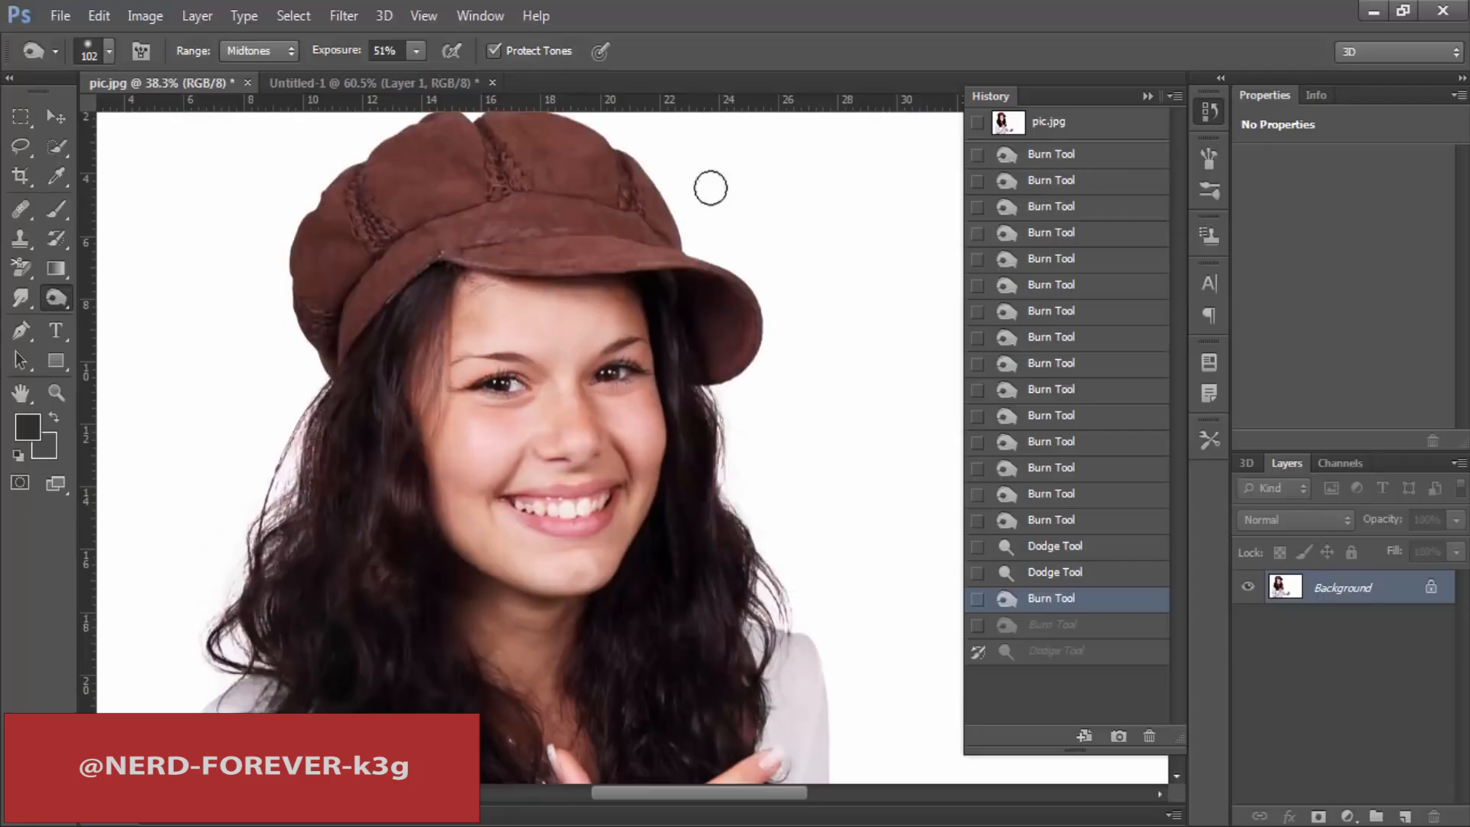
{"action": "right_click", "coordinate": [58, 300]}
{"action": "left_click", "coordinate": [249, 258]}
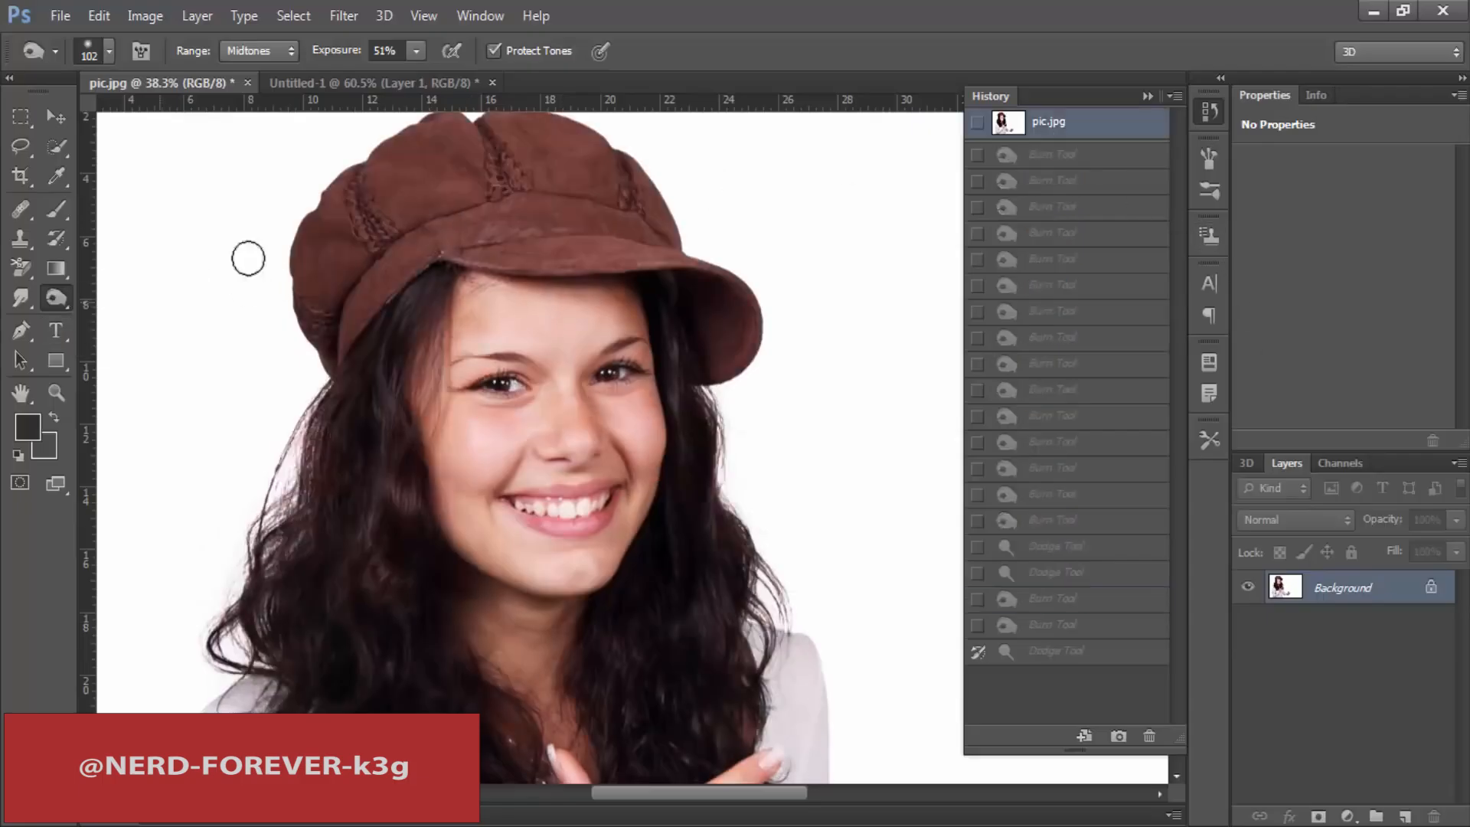
Step: Enlarge the Burn brush to 339 px and darken the cap and the long hair on both sides of the face
{"action": "right_click", "coordinate": [263, 246]}
{"action": "left_click", "coordinate": [462, 294]}
{"action": "left_click", "coordinate": [350, 240]}
{"action": "mouse_move", "coordinate": [350, 240]}
{"action": "left_mouse_down"}
{"action": "mouse_move", "coordinate": [791, 355]}
{"action": "mouse_move", "coordinate": [816, 269]}
{"action": "left_mouse_up"}
{"action": "mouse_move", "coordinate": [375, 417]}
{"action": "left_mouse_down"}
{"action": "mouse_move", "coordinate": [373, 585]}
{"action": "mouse_move", "coordinate": [309, 413]}
{"action": "mouse_move", "coordinate": [459, 594]}
{"action": "left_mouse_up"}
{"action": "mouse_move", "coordinate": [712, 536]}
{"action": "left_mouse_down"}
{"action": "mouse_move", "coordinate": [801, 590]}
{"action": "mouse_move", "coordinate": [726, 603]}
{"action": "mouse_move", "coordinate": [629, 590]}
{"action": "left_mouse_up"}
{"action": "mouse_move", "coordinate": [360, 467]}
{"action": "left_mouse_down"}
{"action": "mouse_move", "coordinate": [337, 628]}
{"action": "mouse_move", "coordinate": [322, 416]}
{"action": "left_mouse_up"}
{"action": "left_click_drag", "start_coordinate": [370, 345], "coordinate": [338, 453]}
{"action": "mouse_move", "coordinate": [341, 475]}
{"action": "left_mouse_down"}
{"action": "mouse_move", "coordinate": [343, 387]}
{"action": "mouse_move", "coordinate": [344, 481]}
{"action": "mouse_move", "coordinate": [408, 740]}
{"action": "mouse_move", "coordinate": [459, 771]}
{"action": "left_mouse_up"}
{"action": "left_click_drag", "start_coordinate": [382, 712], "coordinate": [256, 643]}
Step: Desaturate the woman's lips and teeth with the Sponge tool at 4% flow
{"action": "right_click", "coordinate": [56, 299]}
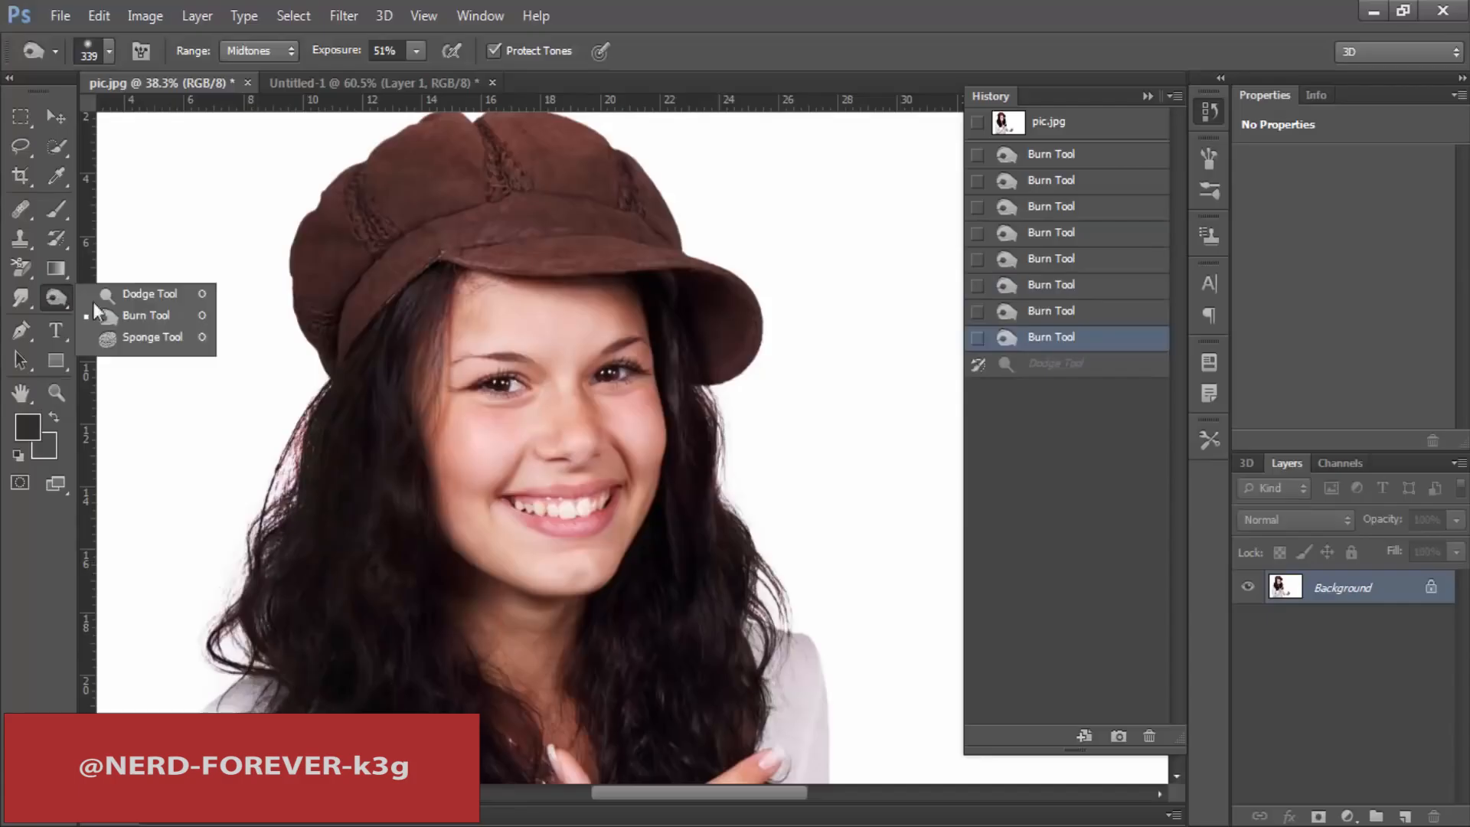
{"action": "left_click", "coordinate": [145, 338]}
{"action": "scroll", "coordinate": [402, 420], "scroll_direction": "down", "scroll_amount": 3}
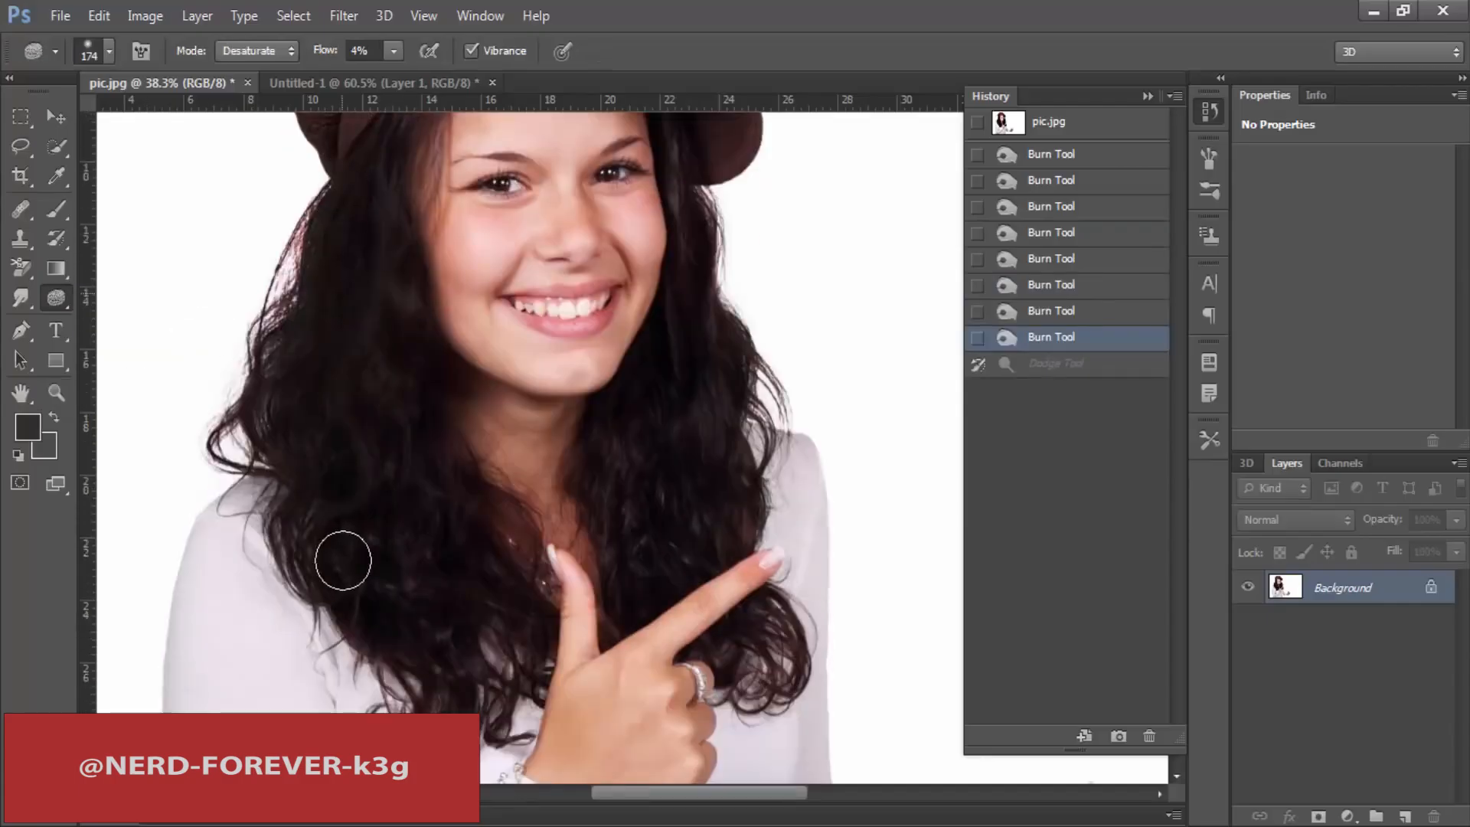
{"action": "mouse_move", "coordinate": [514, 310]}
{"action": "left_mouse_down"}
{"action": "mouse_move", "coordinate": [568, 264]}
{"action": "mouse_move", "coordinate": [590, 295]}
{"action": "left_mouse_up"}
{"action": "scroll", "coordinate": [530, 303], "scroll_direction": "up", "scroll_amount": 3}
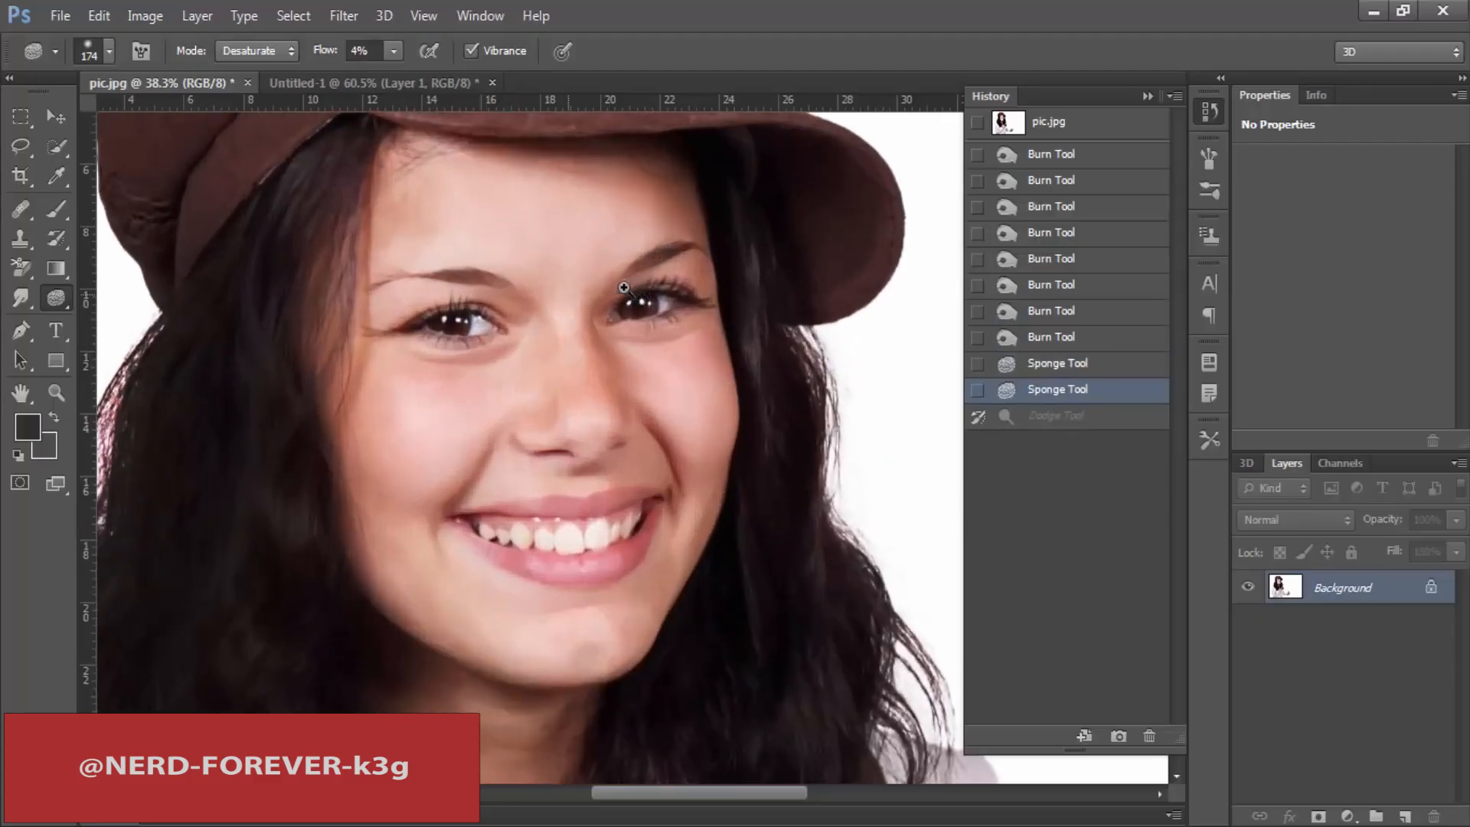
Step: Restore the photo to its initial history snapshot, discarding the Burn and Sponge strokes
{"action": "left_click", "coordinate": [1075, 123]}
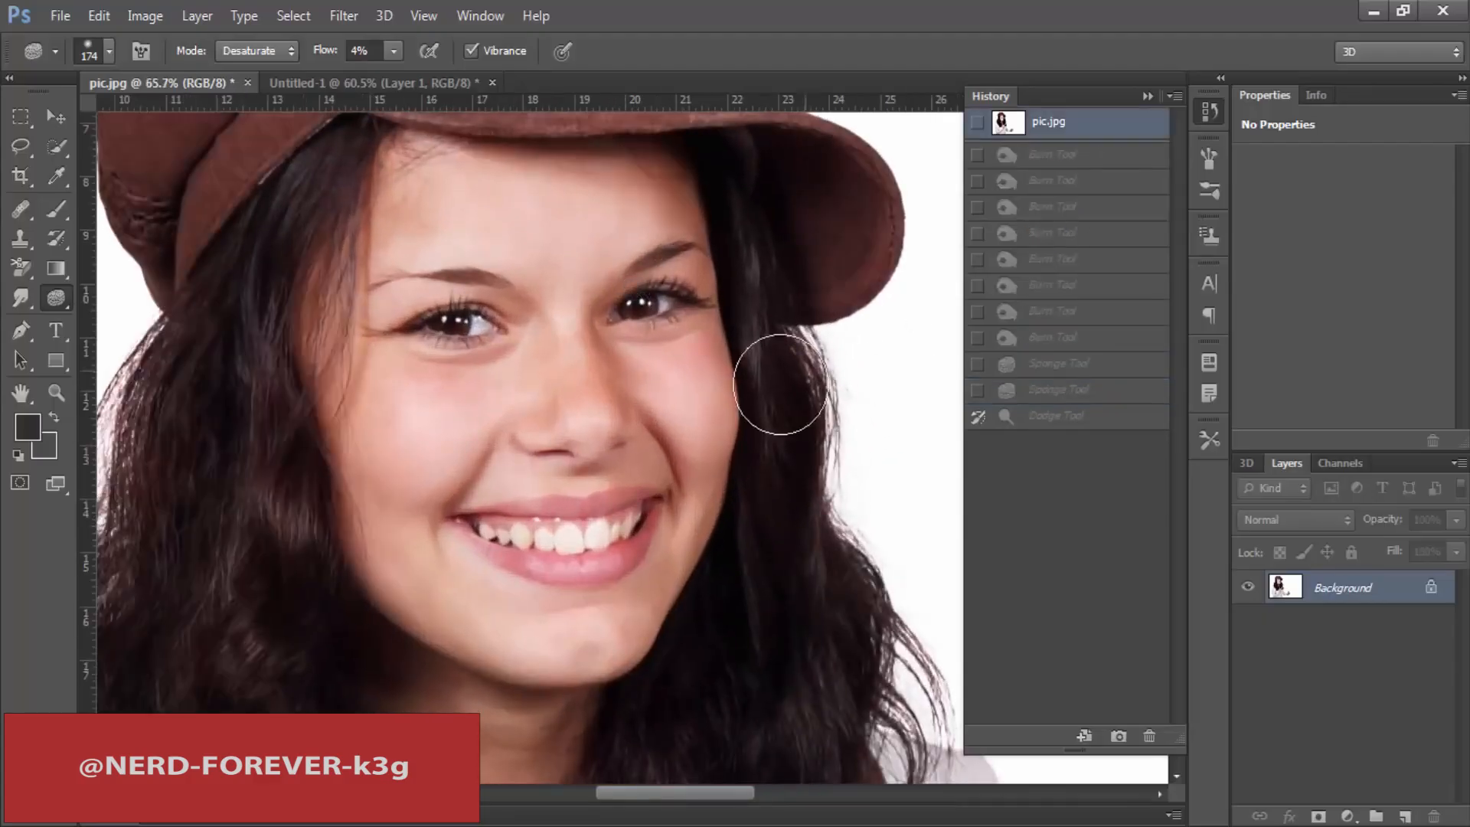
{"action": "right_click", "coordinate": [60, 190]}
{"action": "left_click", "coordinate": [58, 277]}
Step: Brighten the forehead, nose and cheek with the Dodge tool, using the Highlights range at 26% exposure
{"action": "right_click", "coordinate": [65, 296]}
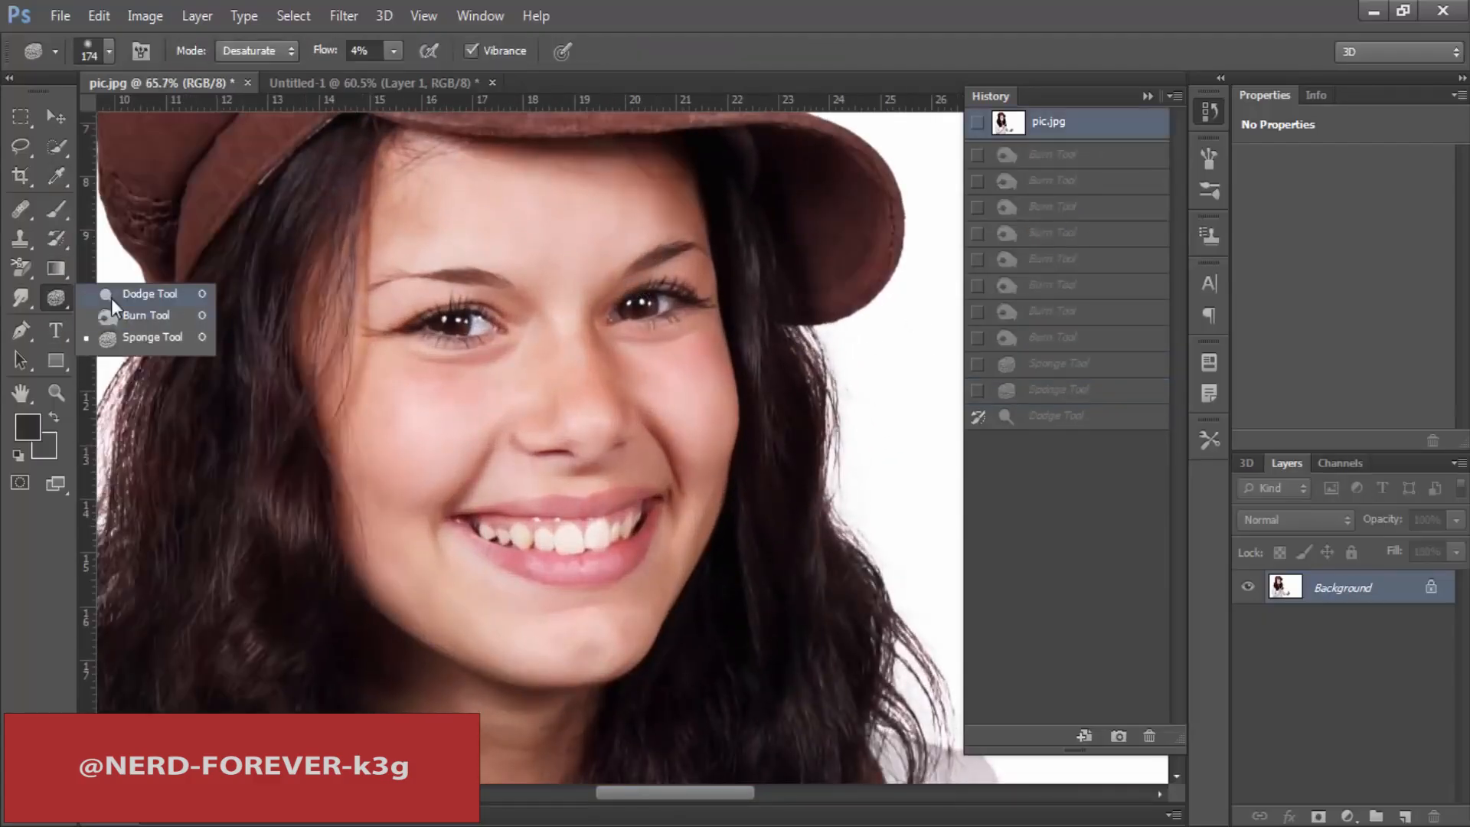
{"action": "left_click", "coordinate": [146, 294]}
{"action": "left_click", "coordinate": [257, 108]}
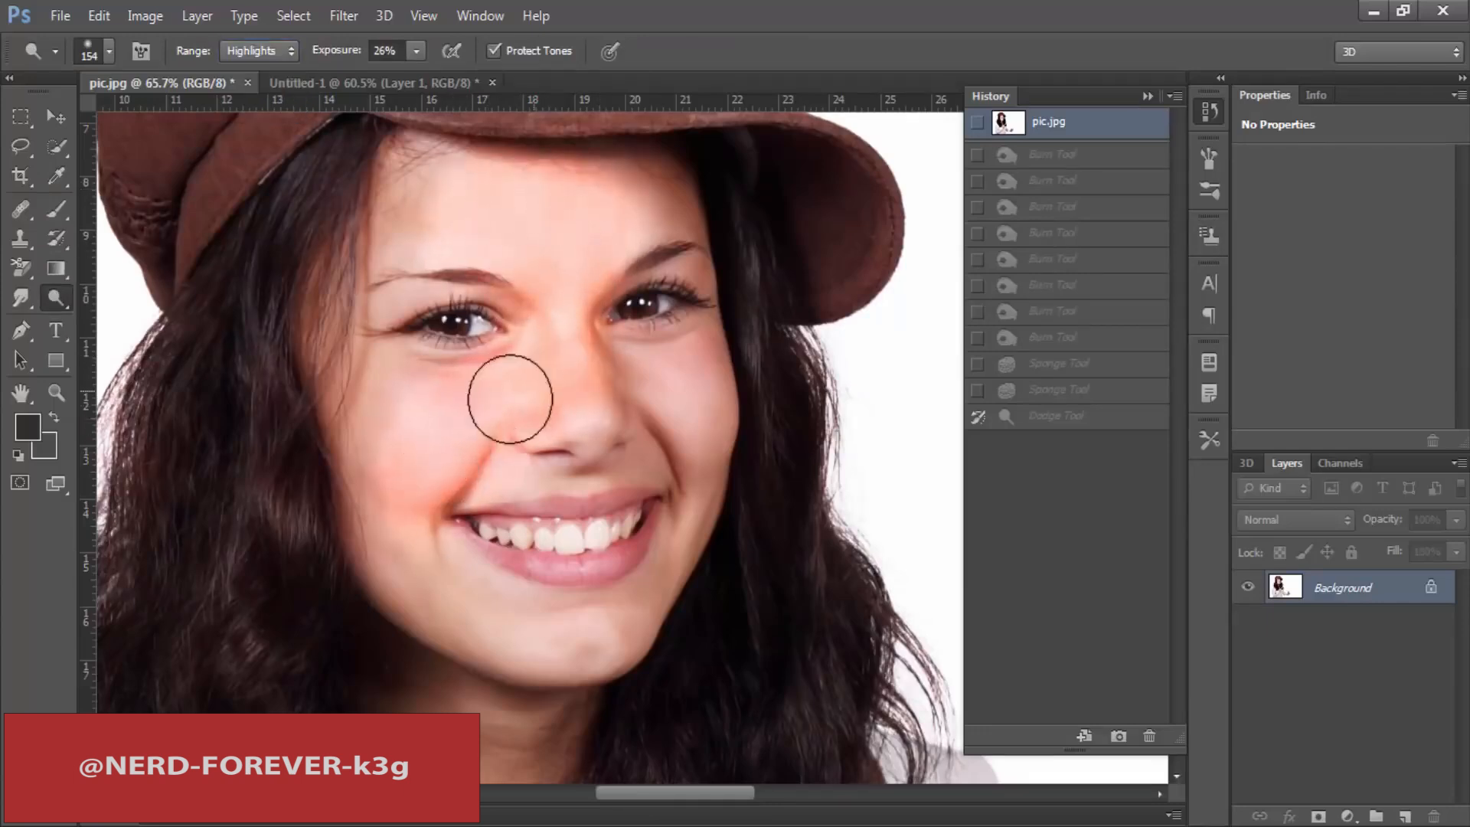
{"action": "left_click_drag", "start_coordinate": [554, 360], "coordinate": [478, 441]}
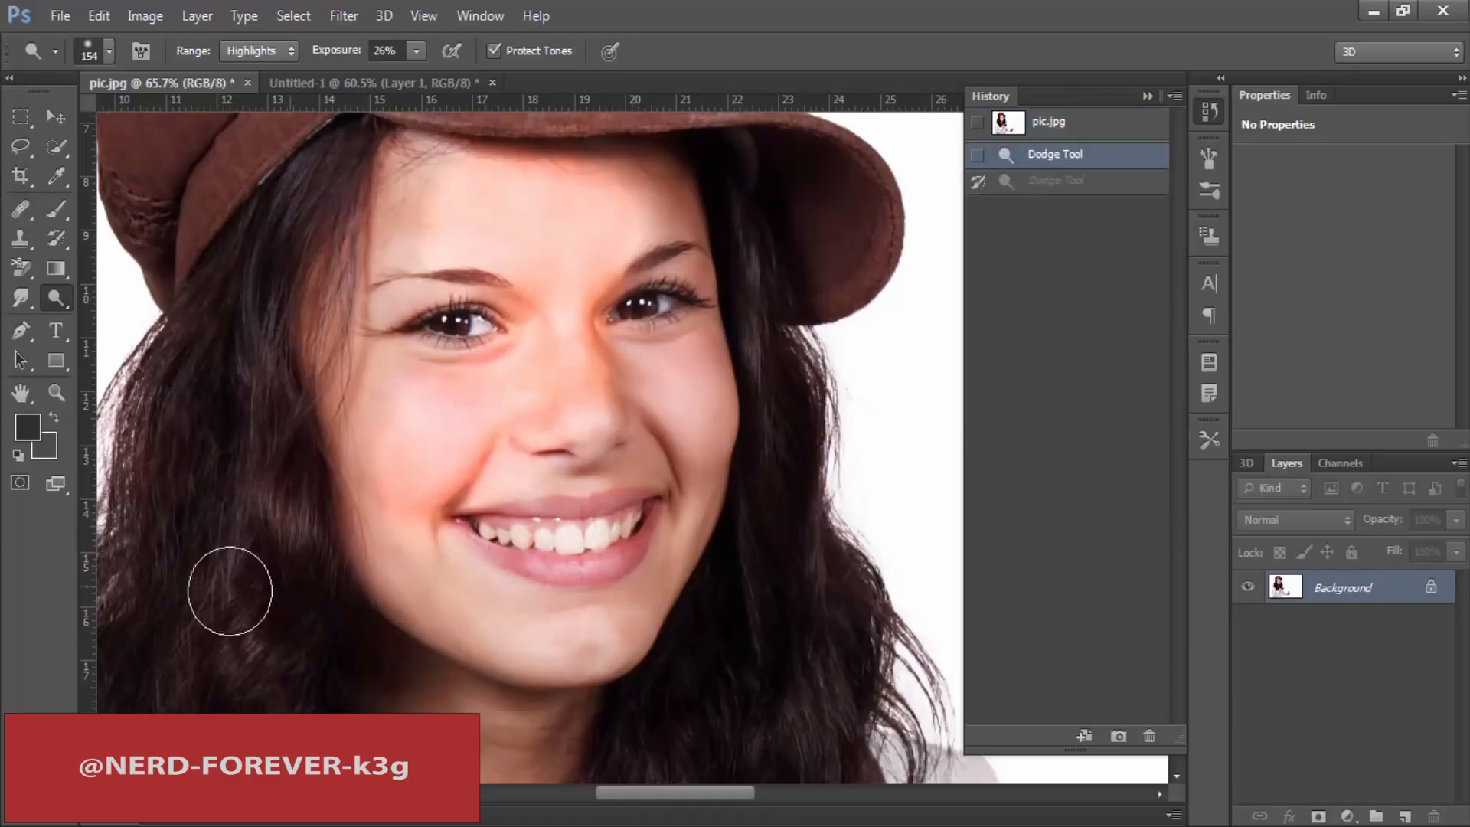
Step: Switch to the Sponge tool in Desaturate mode and set its flow to 14%
{"action": "right_click", "coordinate": [77, 290]}
{"action": "left_click", "coordinate": [129, 333]}
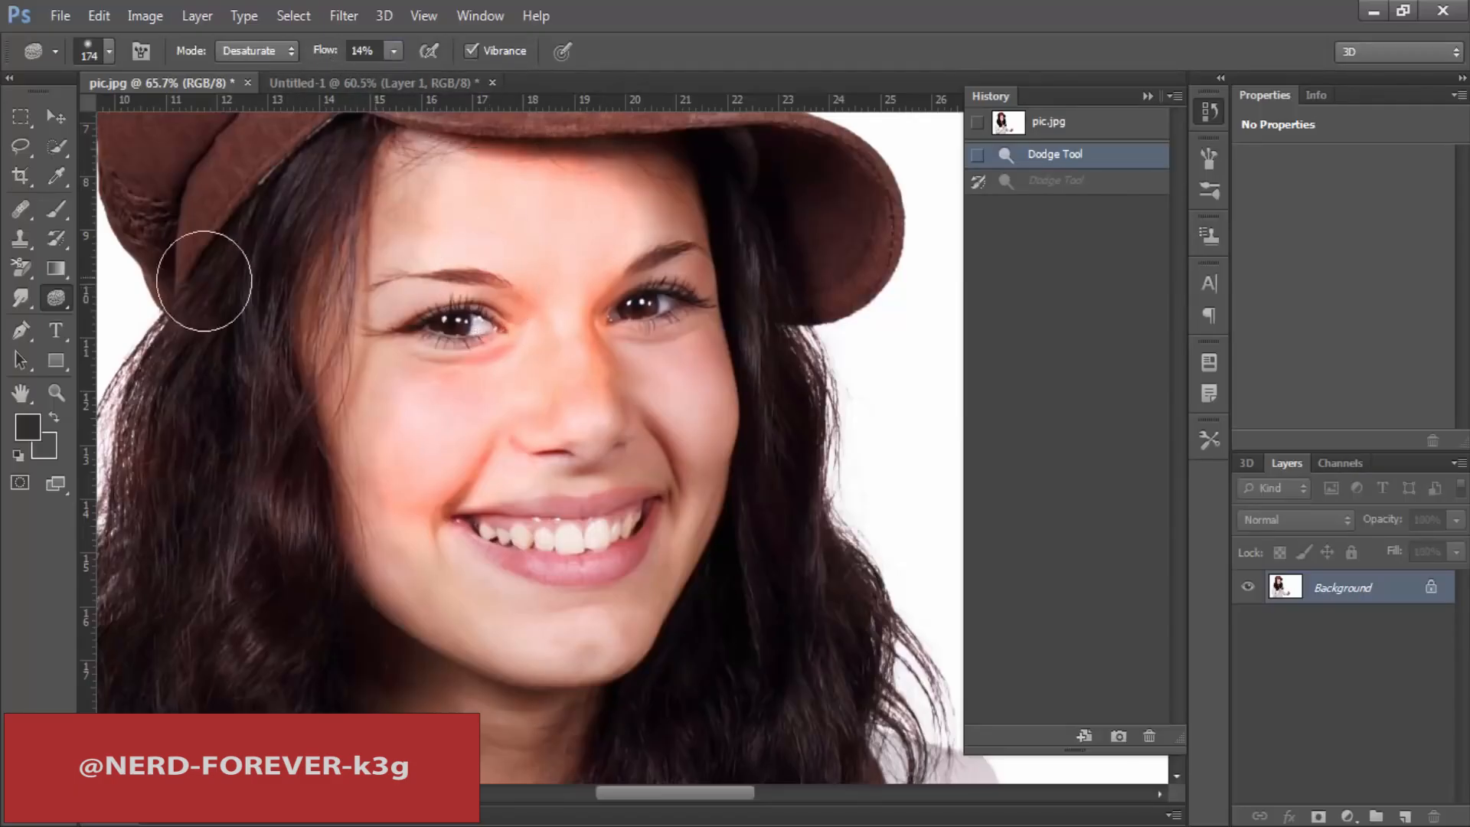
{"action": "right_click", "coordinate": [51, 294]}
{"action": "left_click", "coordinate": [123, 296]}
{"action": "right_click", "coordinate": [56, 296]}
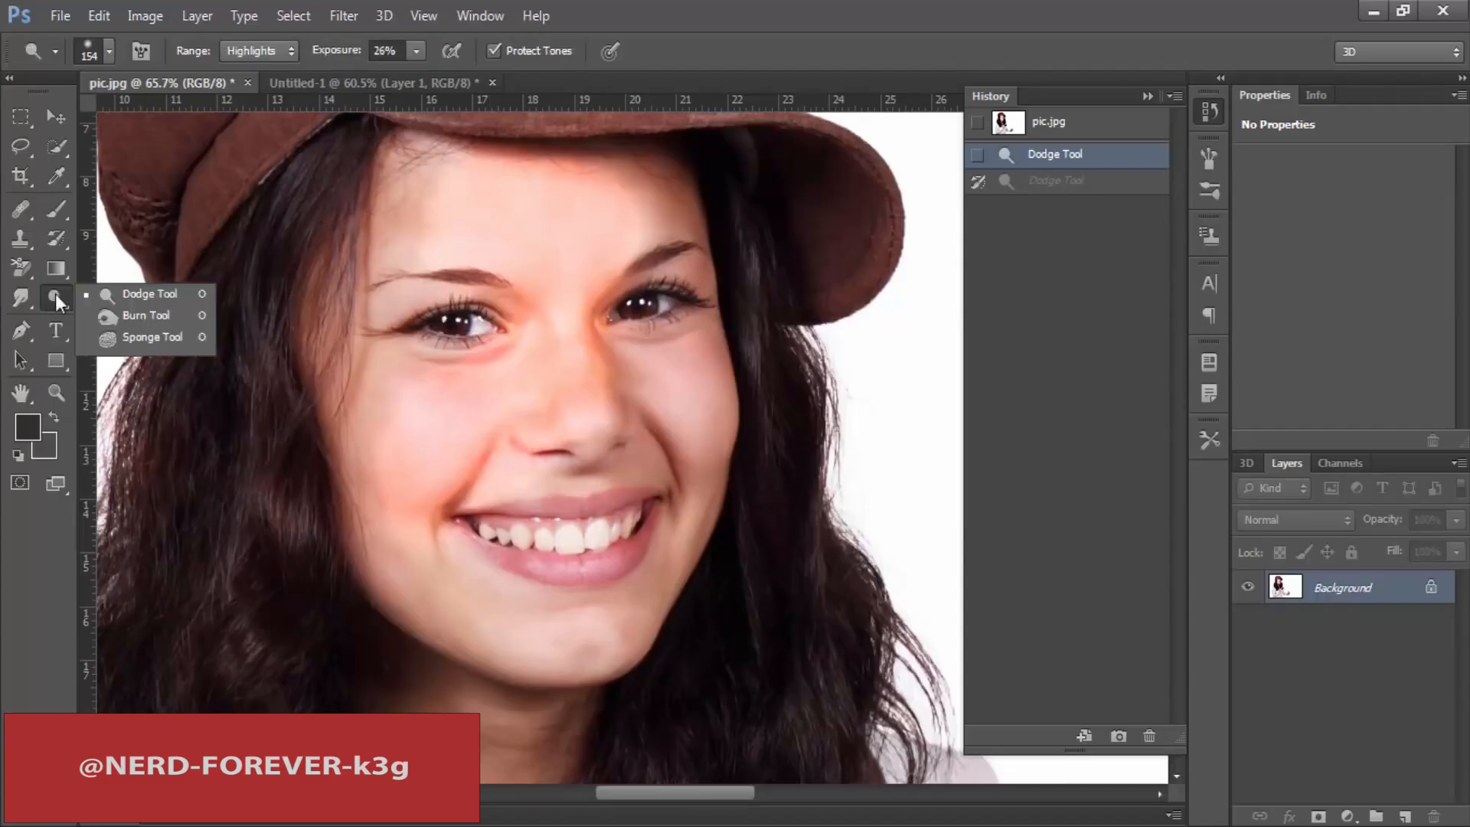
{"action": "left_click", "coordinate": [132, 340]}
Step: Desaturate the woman's forehead with several Sponge strokes above the eyebrows
{"action": "left_click_drag", "start_coordinate": [426, 213], "coordinate": [502, 237]}
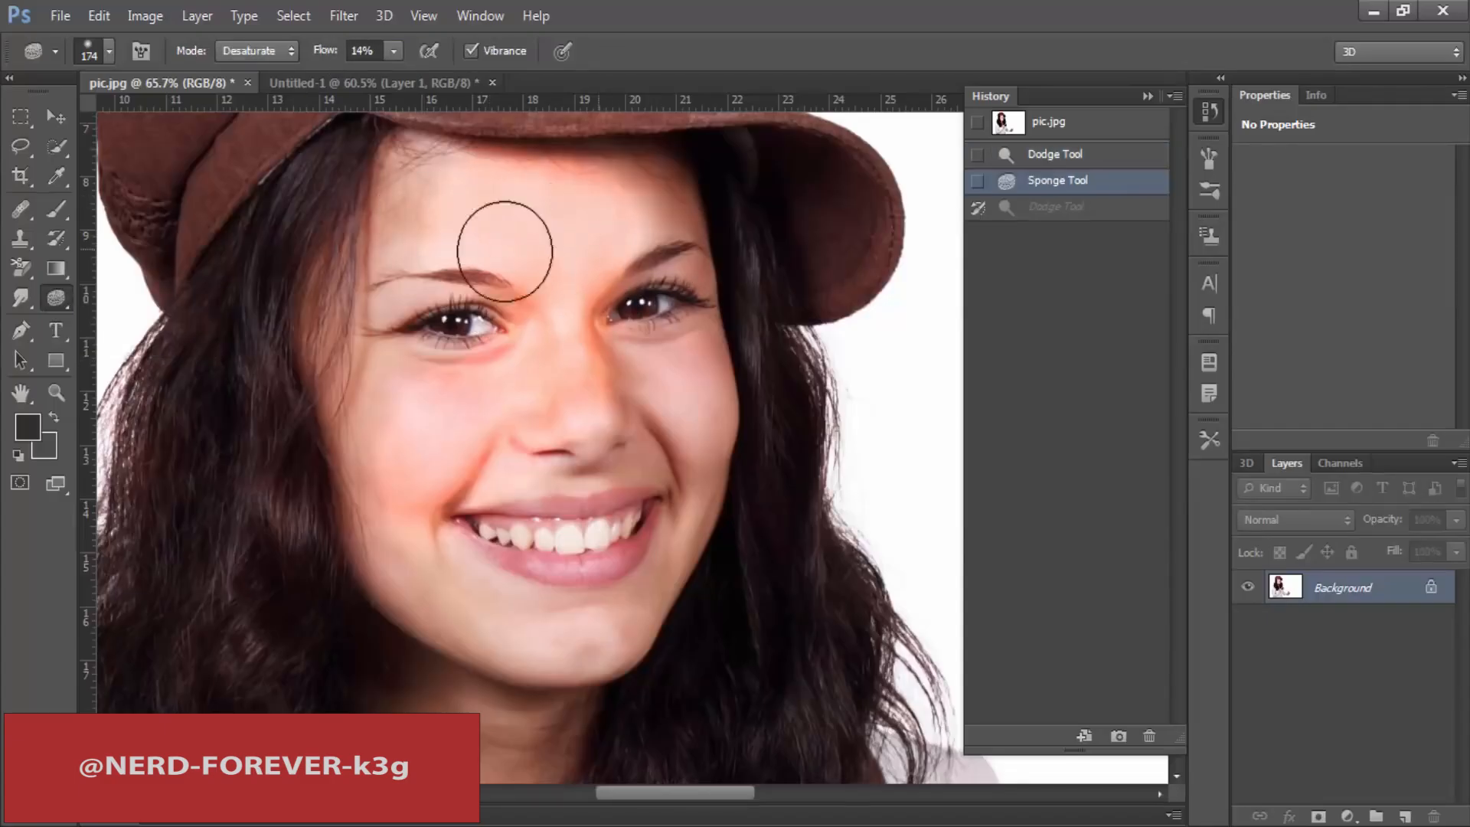
{"action": "left_click_drag", "start_coordinate": [615, 235], "coordinate": [634, 219]}
{"action": "left_click_drag", "start_coordinate": [453, 214], "coordinate": [655, 213]}
{"action": "left_click_drag", "start_coordinate": [503, 194], "coordinate": [754, 245]}
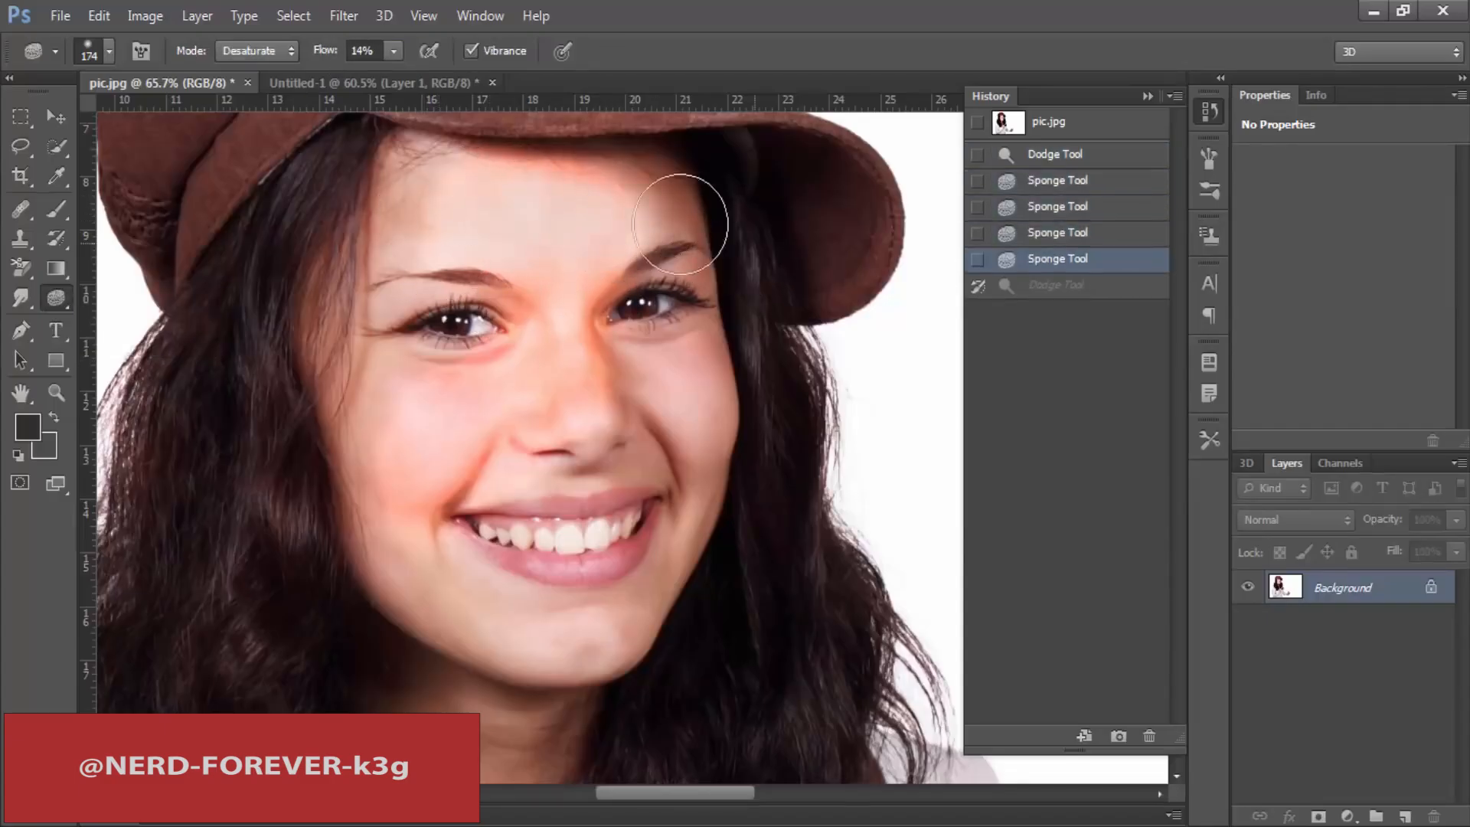
Step: Desaturate the skin between the eyes, the nose and the inner cheeks with the Sponge tool
{"action": "mouse_move", "coordinate": [489, 239]}
{"action": "left_mouse_down"}
{"action": "mouse_move", "coordinate": [548, 241]}
{"action": "mouse_move", "coordinate": [544, 310]}
{"action": "left_mouse_up"}
{"action": "left_click_drag", "start_coordinate": [528, 322], "coordinate": [564, 312]}
{"action": "left_click_drag", "start_coordinate": [492, 433], "coordinate": [623, 355]}
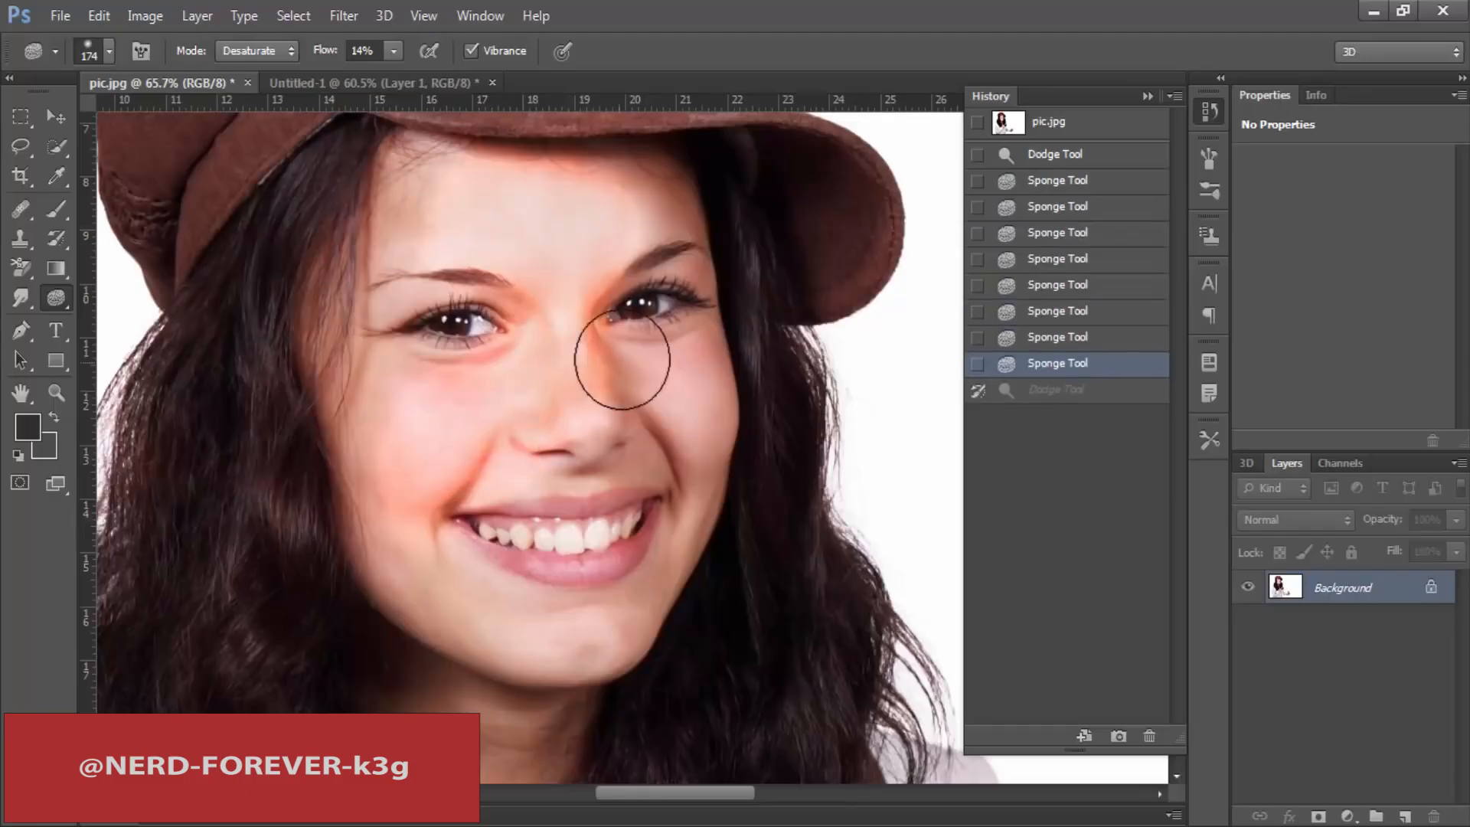
{"action": "left_click_drag", "start_coordinate": [517, 411], "coordinate": [622, 381]}
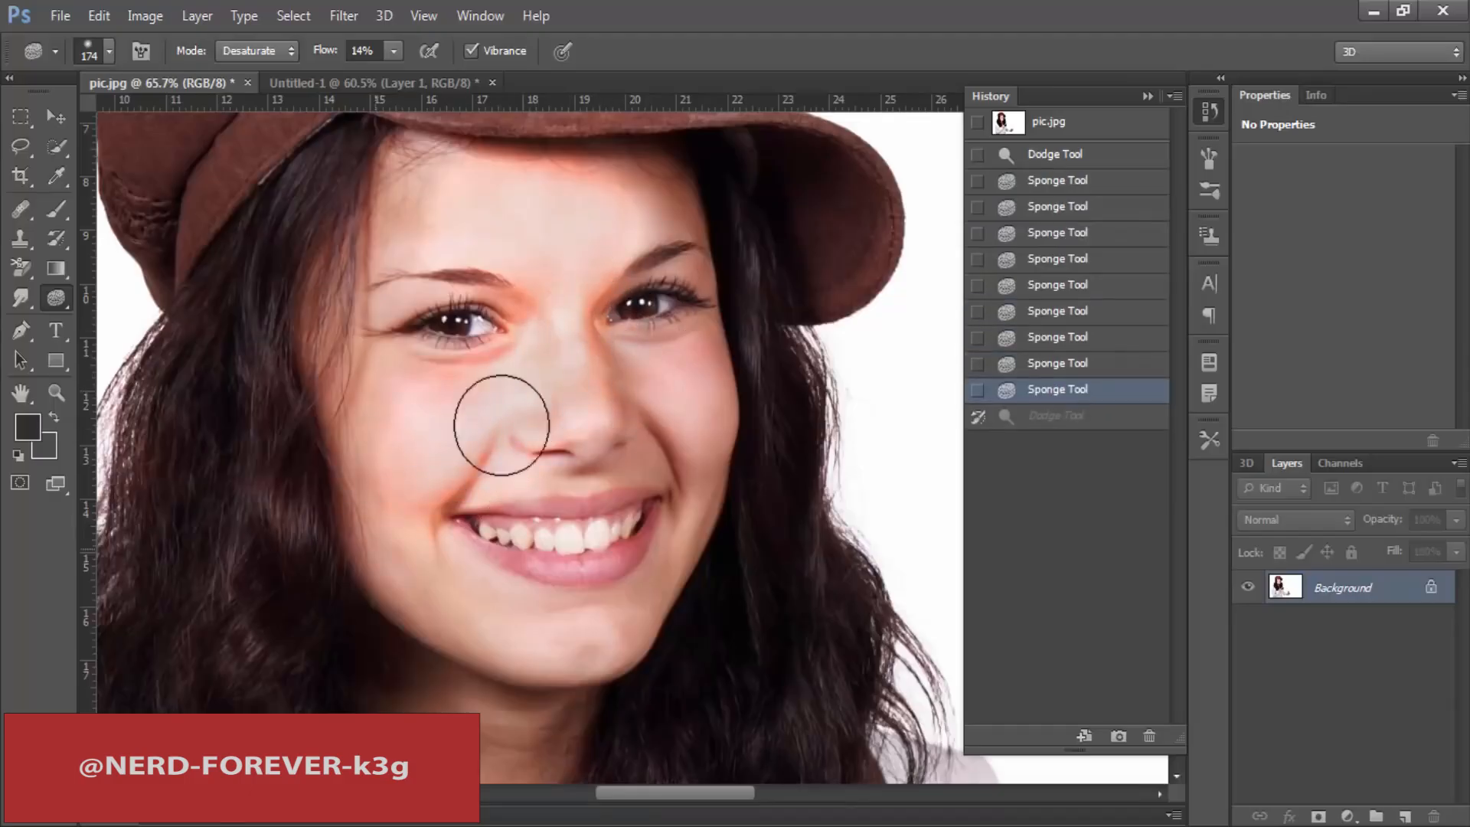
{"action": "left_click_drag", "start_coordinate": [700, 328], "coordinate": [630, 304]}
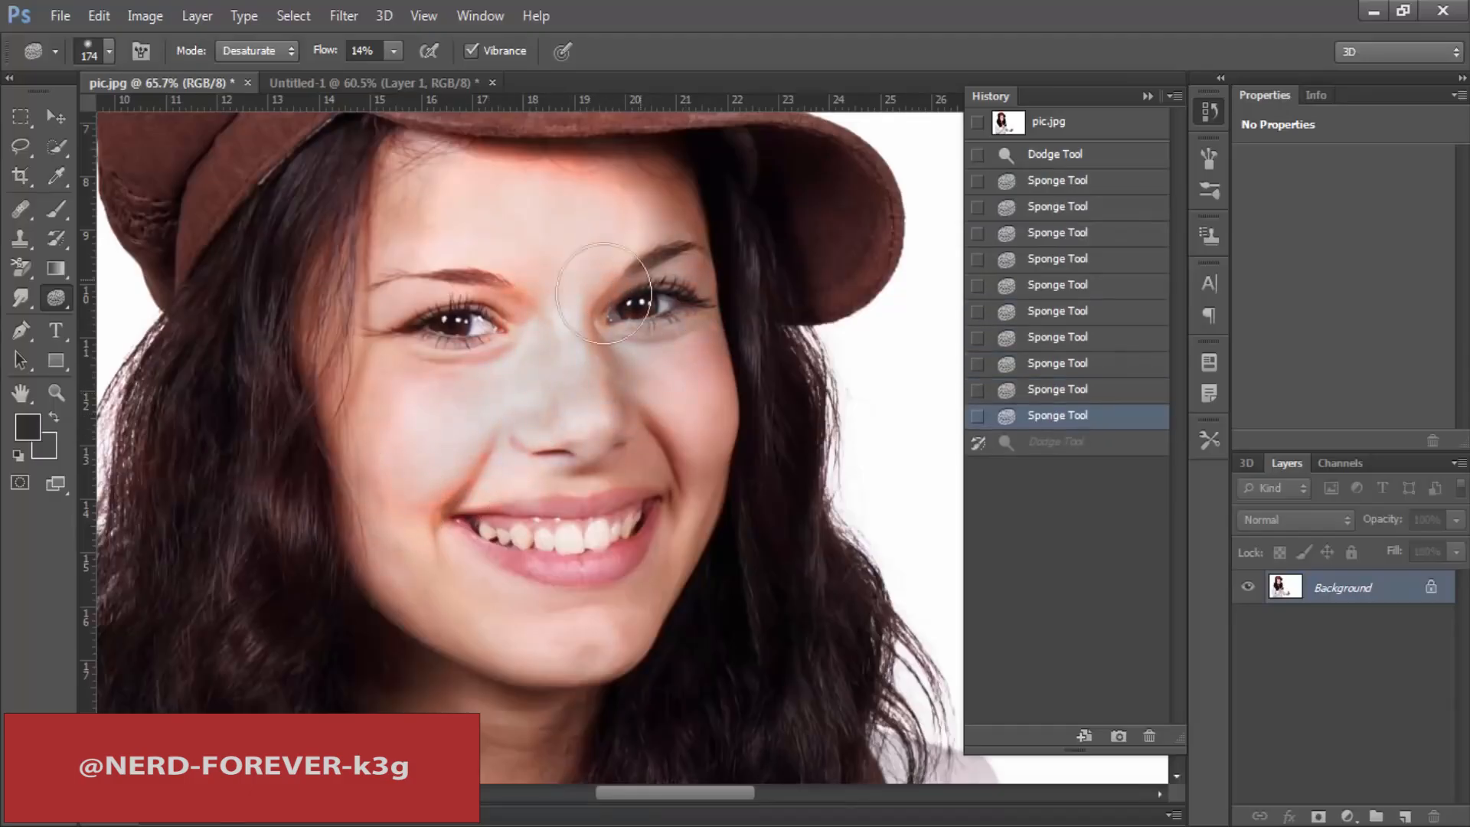
Step: Sponge the color out of the upper forehead, the temple and the cheek down to the mouth corner
{"action": "left_click_drag", "start_coordinate": [397, 200], "coordinate": [458, 202]}
{"action": "left_click_drag", "start_coordinate": [659, 201], "coordinate": [490, 196]}
{"action": "mouse_move", "coordinate": [490, 192]}
{"action": "left_mouse_down"}
{"action": "mouse_move", "coordinate": [579, 174]}
{"action": "mouse_move", "coordinate": [406, 263]}
{"action": "left_mouse_up"}
{"action": "mouse_move", "coordinate": [406, 263]}
{"action": "left_mouse_down"}
{"action": "mouse_move", "coordinate": [354, 494]}
{"action": "mouse_move", "coordinate": [459, 507]}
{"action": "left_mouse_up"}
Step: Compare the original photo with several Sponge history states and return to the state right after the Dodge stroke
{"action": "left_click", "coordinate": [1073, 129]}
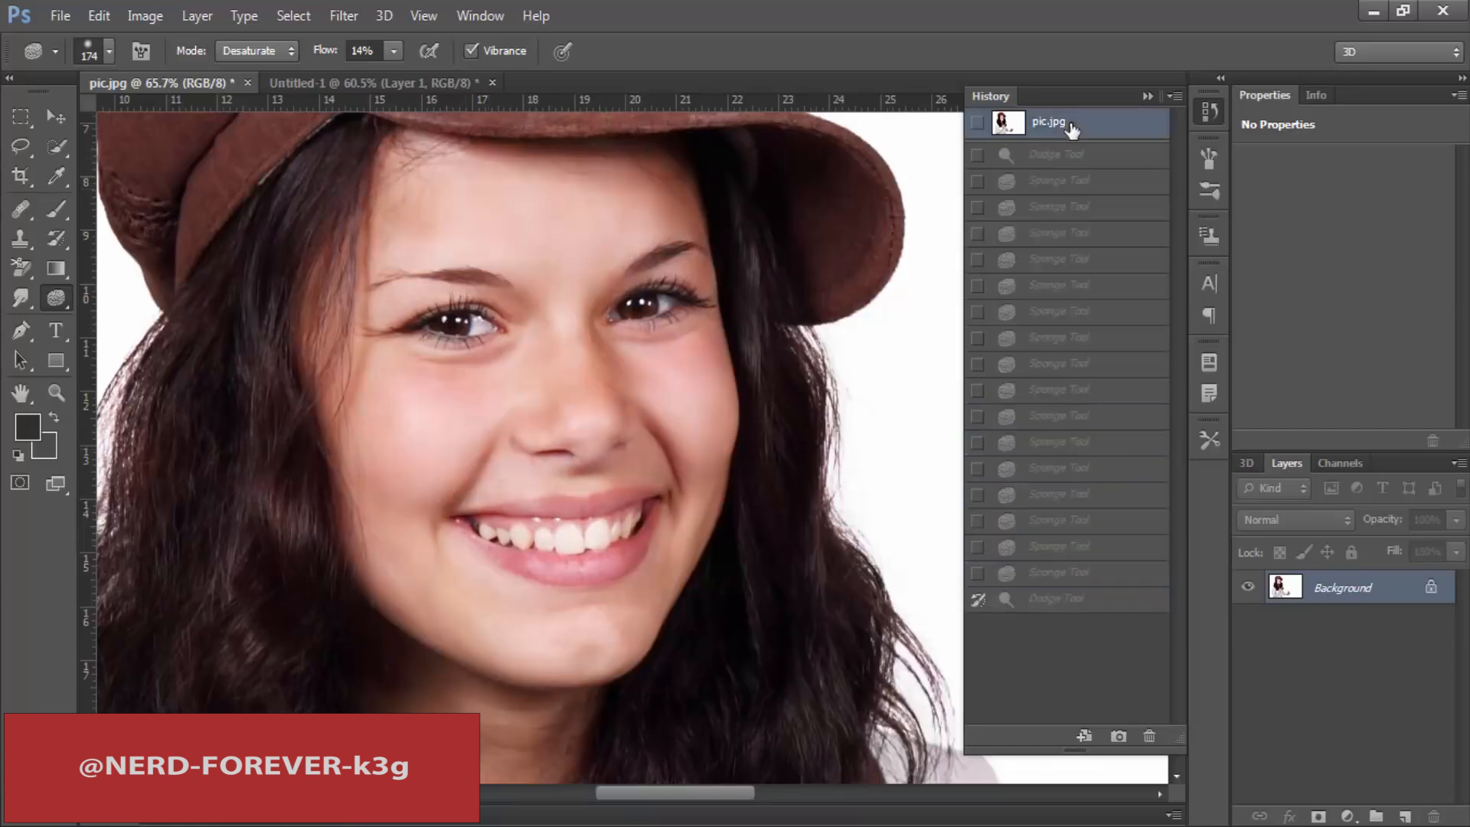
{"action": "left_click", "coordinate": [1055, 209]}
{"action": "left_click", "coordinate": [1042, 287]}
{"action": "left_click", "coordinate": [1028, 422]}
{"action": "left_click", "coordinate": [1063, 312]}
{"action": "left_click", "coordinate": [1065, 158]}
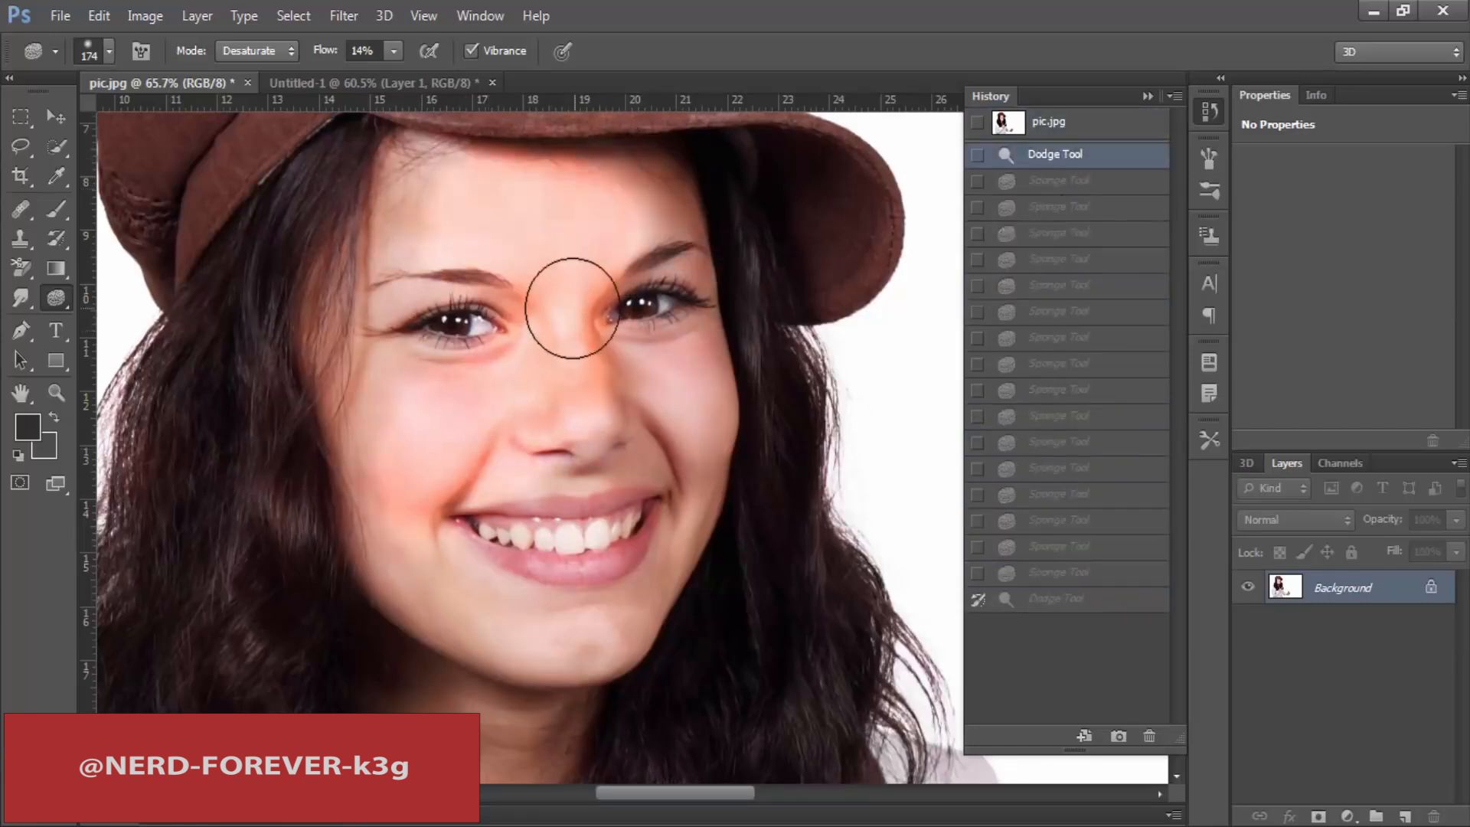
Step: Desaturate the bridge of the nose and the hair beside the temple with the Sponge tool
{"action": "mouse_move", "coordinate": [572, 308]}
{"action": "left_mouse_down"}
{"action": "mouse_move", "coordinate": [584, 312]}
{"action": "mouse_move", "coordinate": [575, 393]}
{"action": "mouse_move", "coordinate": [558, 401]}
{"action": "mouse_move", "coordinate": [580, 362]}
{"action": "mouse_move", "coordinate": [564, 286]}
{"action": "mouse_move", "coordinate": [541, 377]}
{"action": "left_mouse_up"}
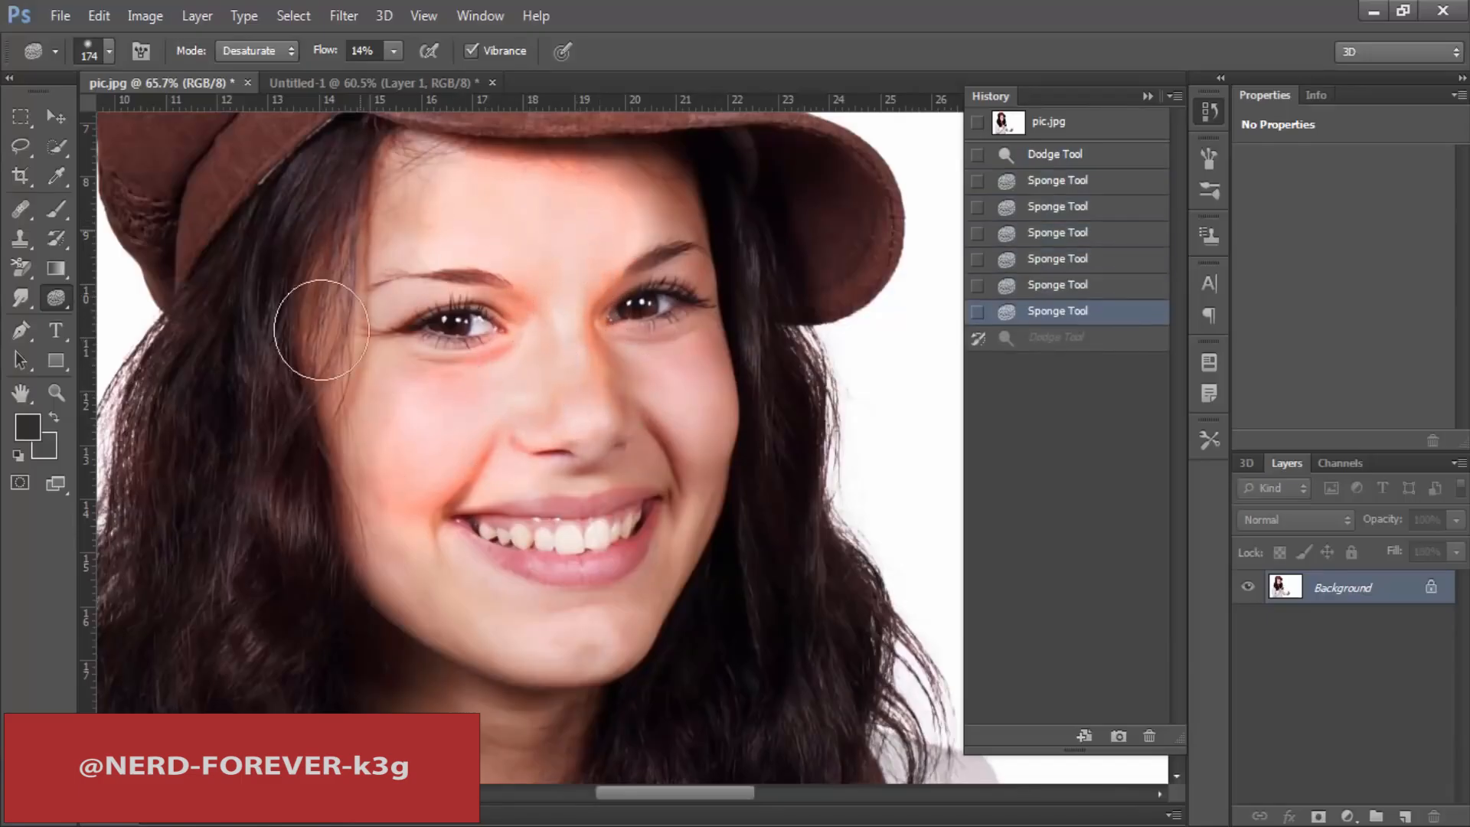
{"action": "left_click_drag", "start_coordinate": [321, 330], "coordinate": [300, 422]}
{"action": "left_click_drag", "start_coordinate": [346, 237], "coordinate": [320, 410]}
{"action": "scroll", "coordinate": [414, 429], "scroll_direction": "down", "scroll_amount": 6}
Step: Desaturate the cheek, the smile and the area between the eyes with further Sponge strokes
{"action": "mouse_move", "coordinate": [329, 459]}
{"action": "left_mouse_down"}
{"action": "mouse_move", "coordinate": [392, 432]}
{"action": "mouse_move", "coordinate": [617, 641]}
{"action": "mouse_move", "coordinate": [647, 552]}
{"action": "left_mouse_up"}
{"action": "mouse_move", "coordinate": [527, 335]}
{"action": "left_mouse_down"}
{"action": "mouse_move", "coordinate": [611, 317]}
{"action": "mouse_move", "coordinate": [560, 339]}
{"action": "left_mouse_up"}
{"action": "mouse_move", "coordinate": [528, 306]}
{"action": "left_mouse_down"}
{"action": "mouse_move", "coordinate": [618, 281]}
{"action": "mouse_move", "coordinate": [546, 499]}
{"action": "mouse_move", "coordinate": [541, 655]}
{"action": "left_mouse_up"}
{"action": "key", "text": "space"}
{"action": "left_click_drag", "start_coordinate": [416, 521], "coordinate": [404, 657]}
{"action": "left_click_drag", "start_coordinate": [375, 600], "coordinate": [418, 664]}
{"action": "left_click_drag", "start_coordinate": [418, 664], "coordinate": [438, 666]}
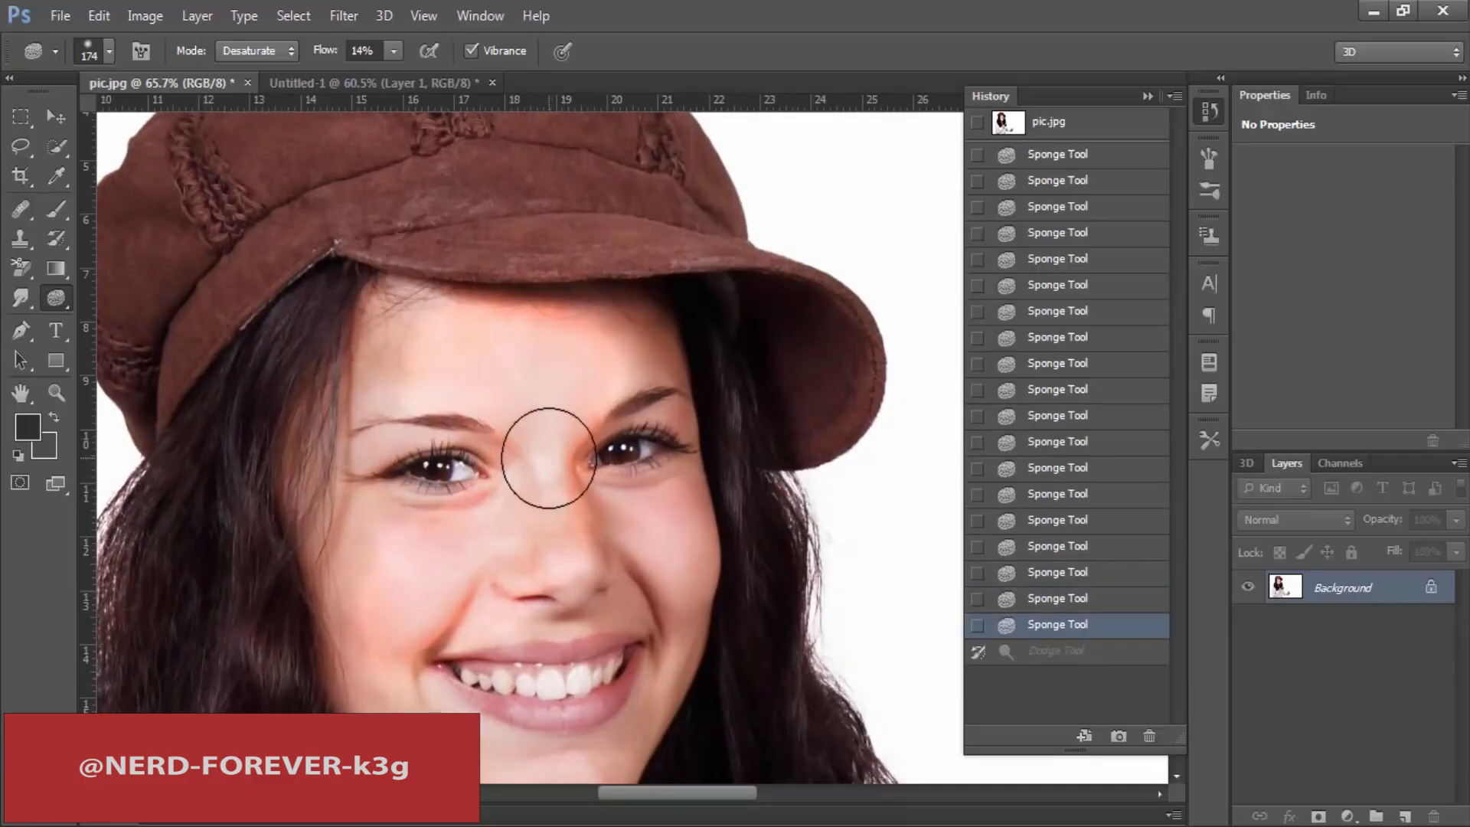
Step: Desaturate the woman's pointing finger and hand with the Sponge tool
{"action": "scroll", "coordinate": [552, 453], "scroll_direction": "down", "scroll_amount": 7}
{"action": "key", "text": "ctrl+minus"}
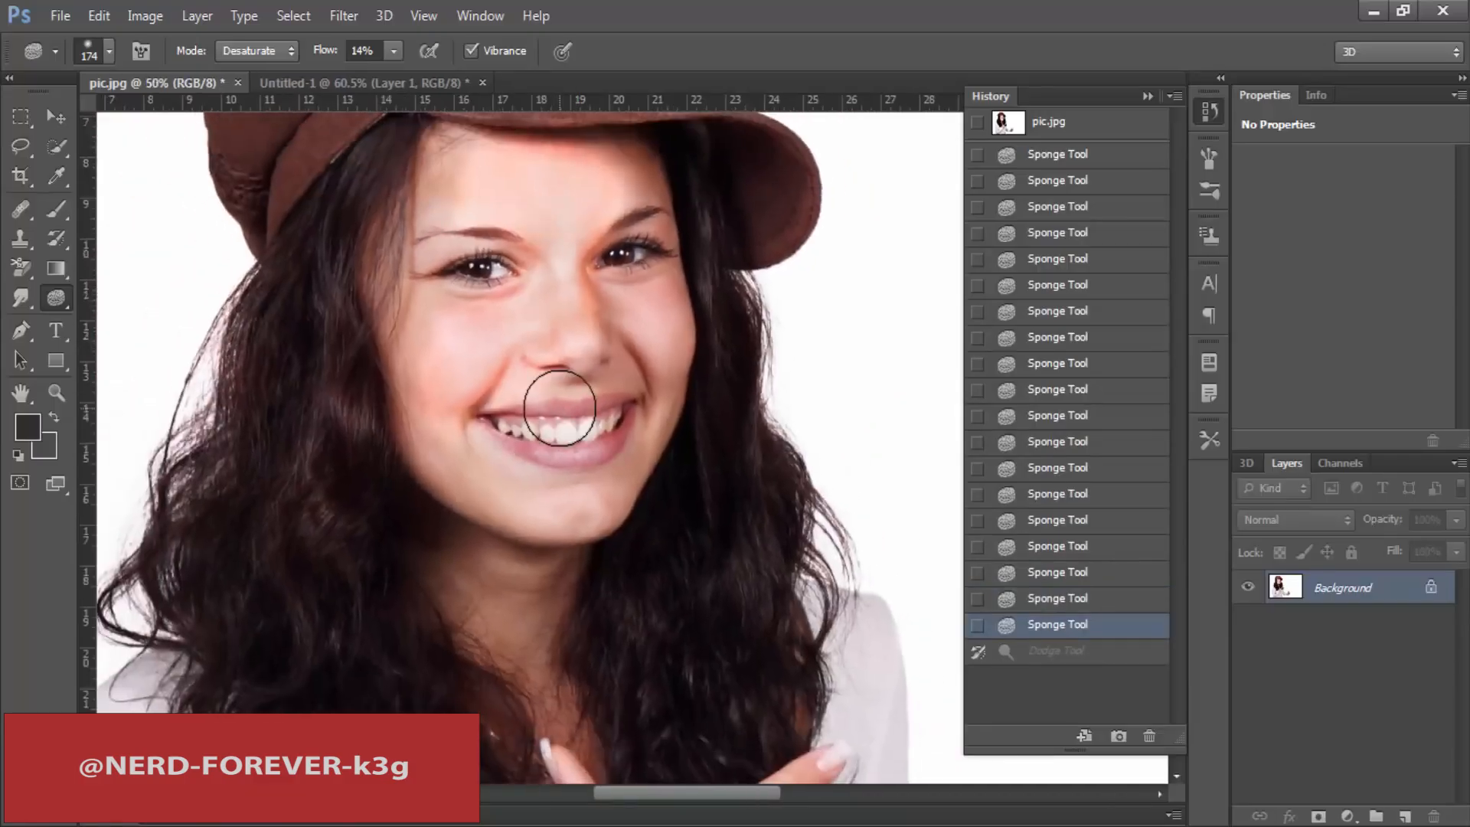
{"action": "left_click_drag", "start_coordinate": [629, 633], "coordinate": [507, 316]}
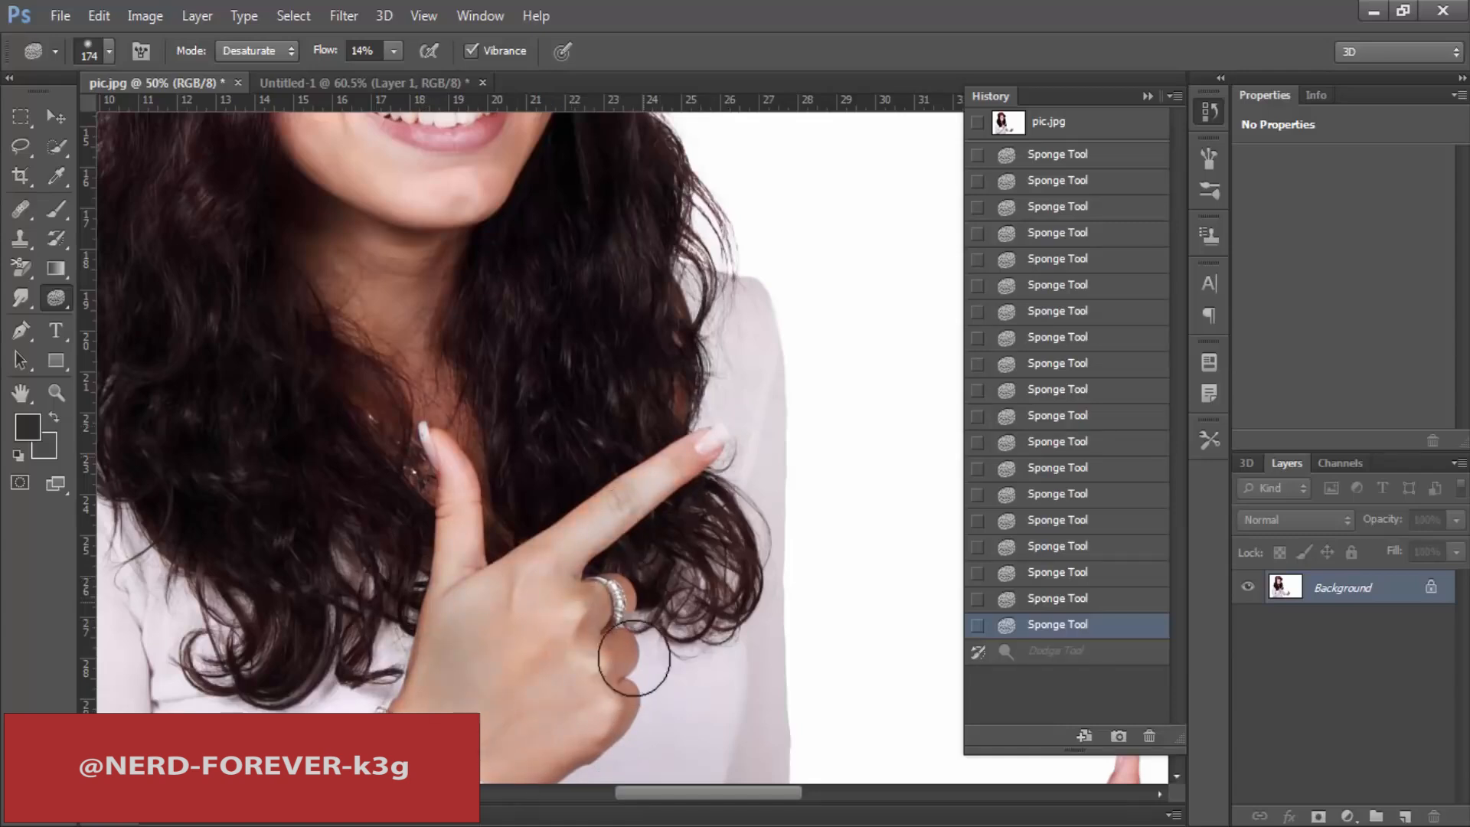
{"action": "left_click_drag", "start_coordinate": [481, 293], "coordinate": [526, 568]}
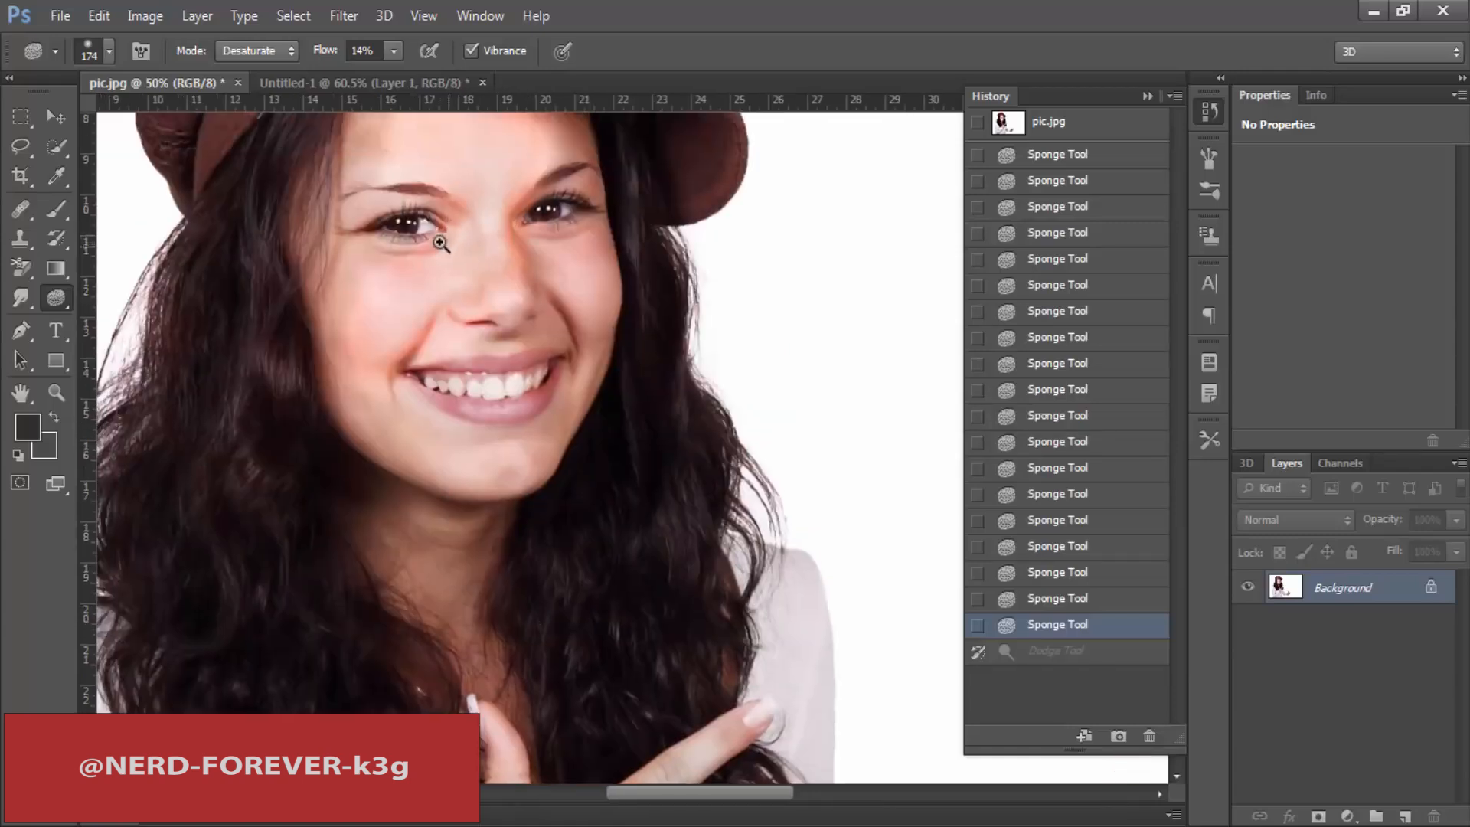
{"action": "left_click_drag", "start_coordinate": [440, 244], "coordinate": [458, 243]}
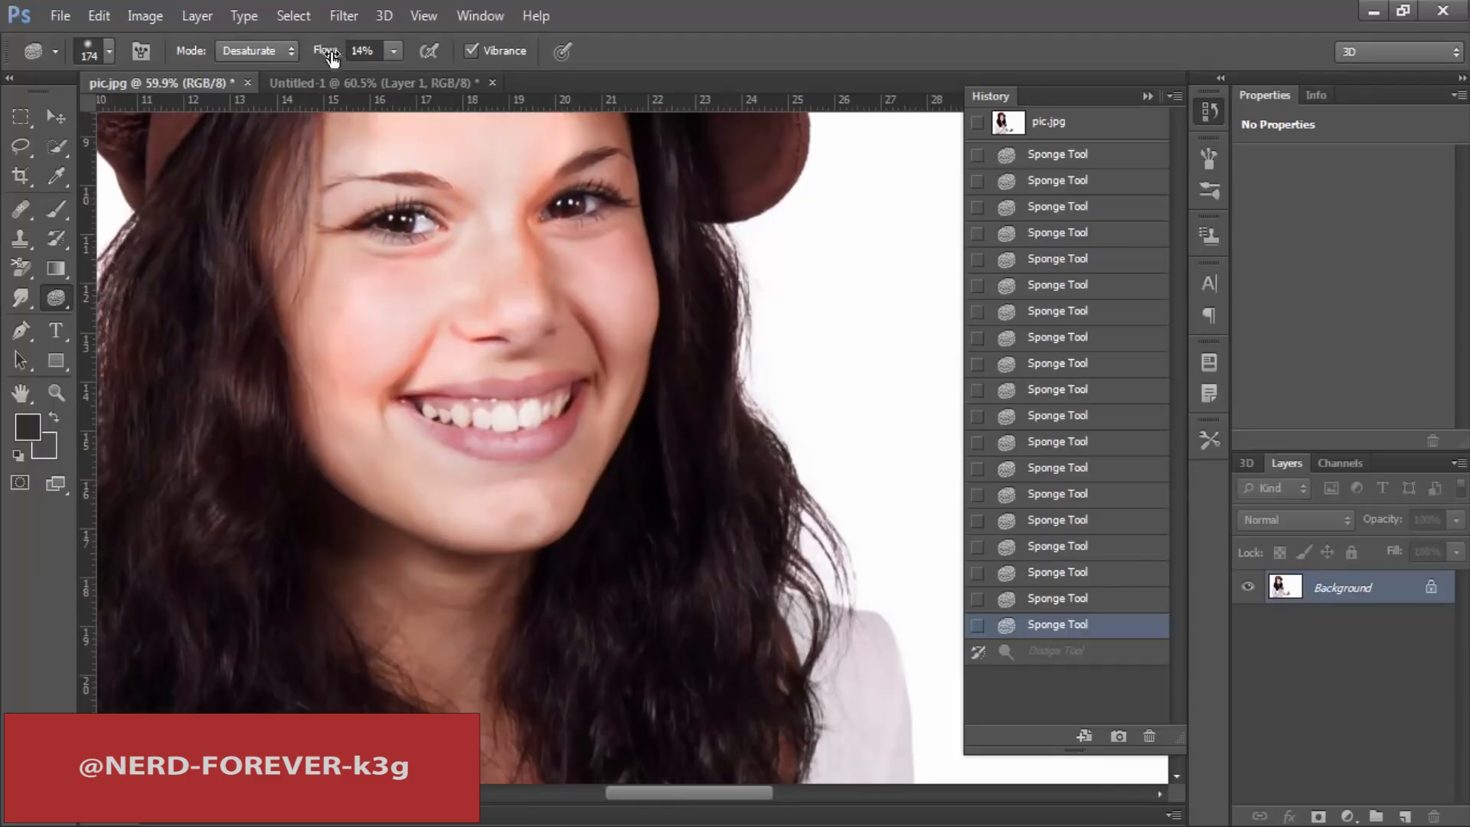
Step: Smudge both eyes outward and smear the mouth with the 246 px Smudge tool at 50% strength
{"action": "left_click", "coordinate": [21, 300]}
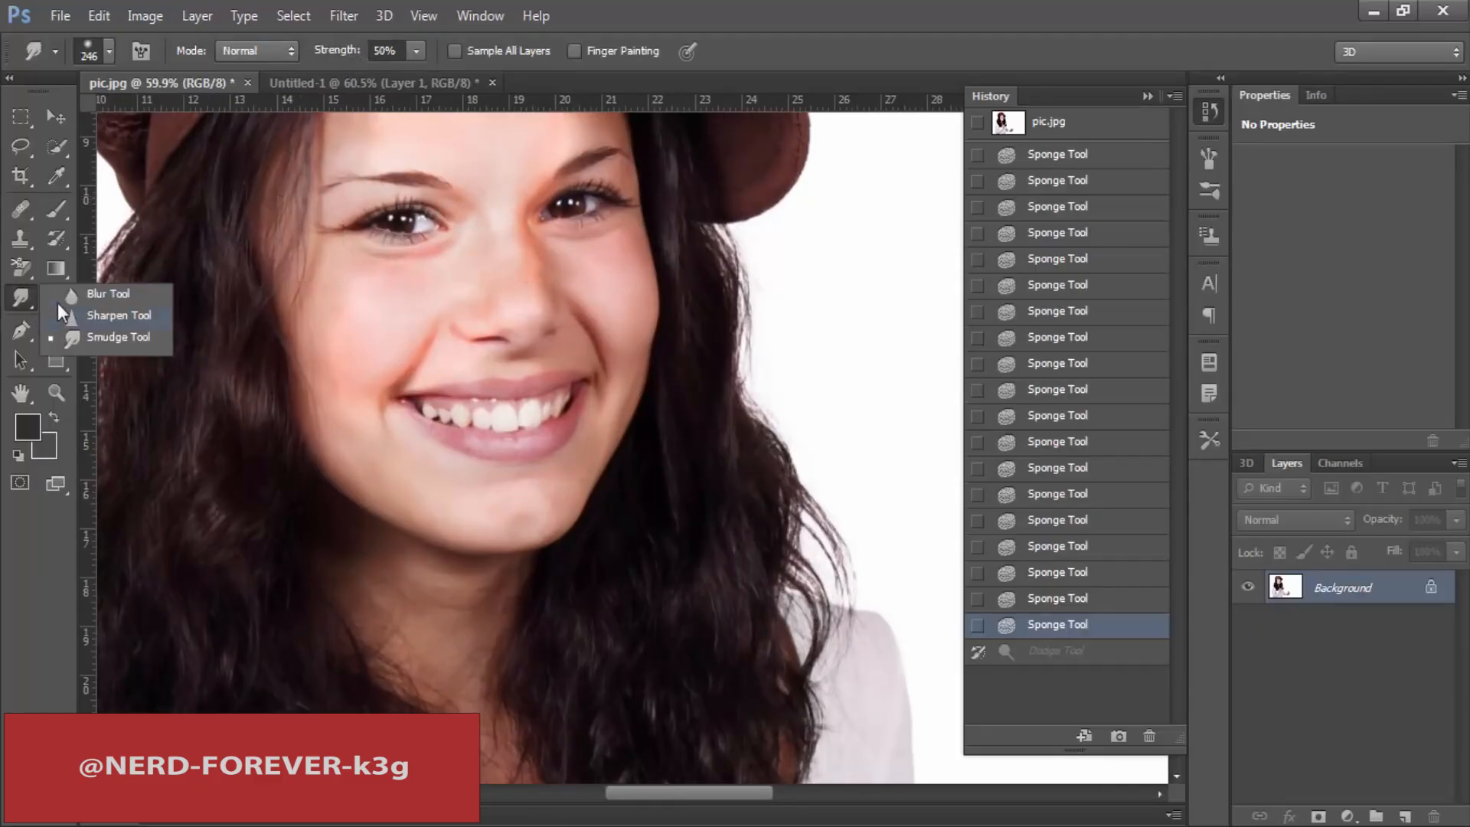
{"action": "right_click", "coordinate": [22, 293]}
{"action": "left_click_drag", "start_coordinate": [423, 210], "coordinate": [383, 205]}
{"action": "left_click_drag", "start_coordinate": [586, 203], "coordinate": [660, 218]}
{"action": "left_click_drag", "start_coordinate": [482, 378], "coordinate": [527, 443]}
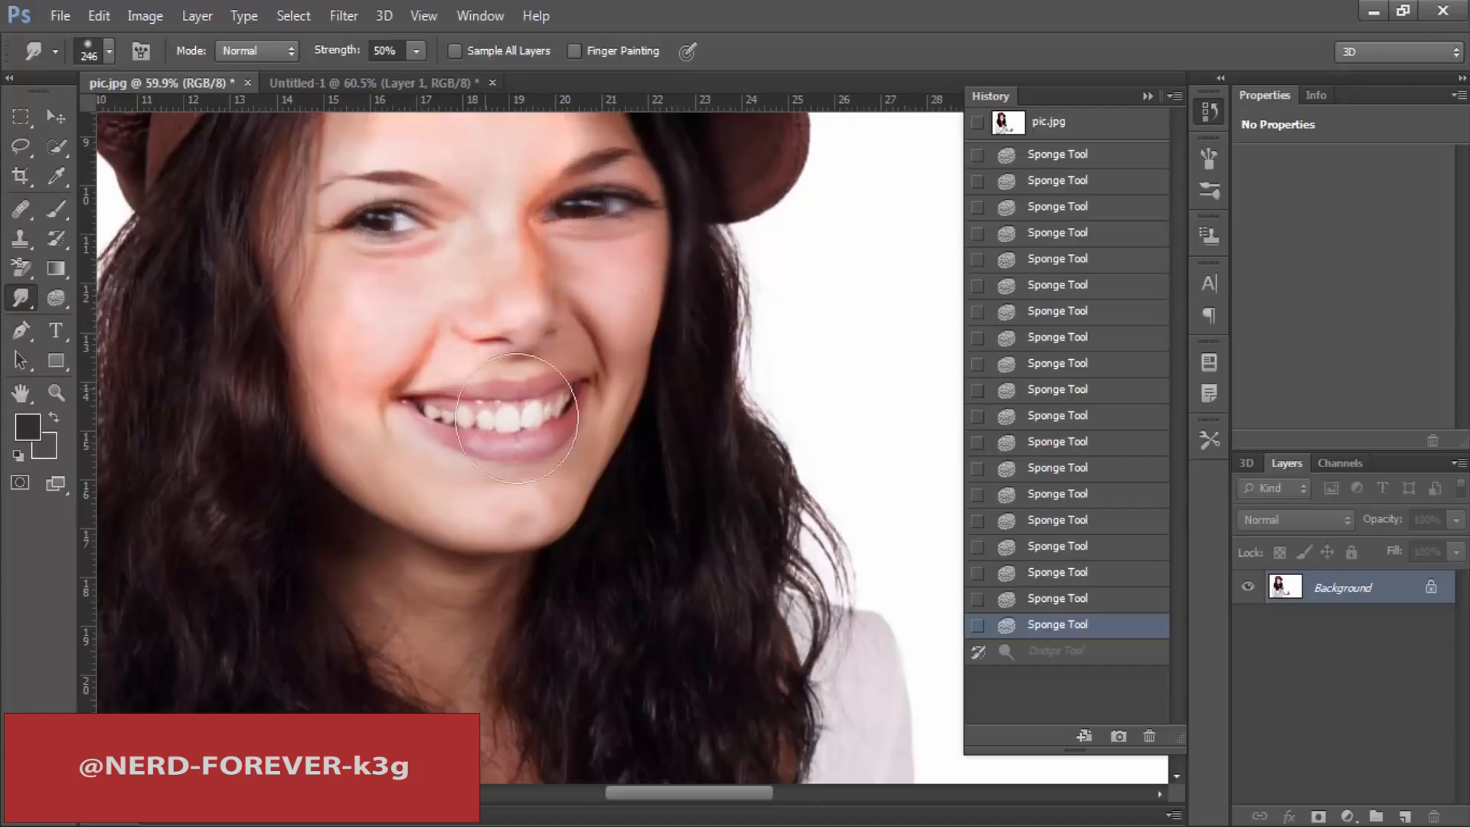
Step: Lighten the highlights around the nose, inner eyes and cheek with the Dodge tool at 26% exposure
{"action": "left_click", "coordinate": [52, 300]}
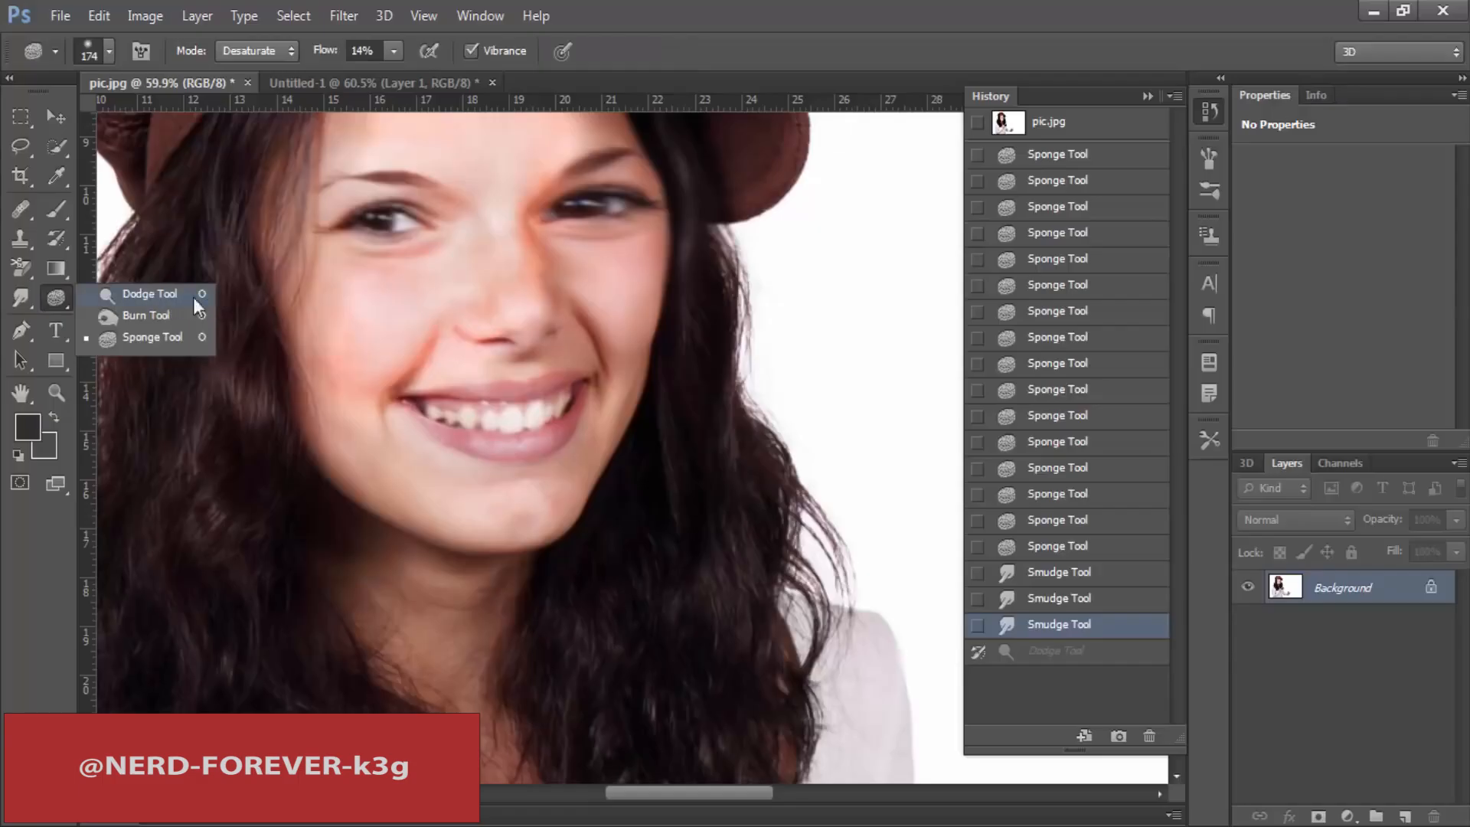
{"action": "left_click", "coordinate": [149, 294]}
{"action": "left_click_drag", "start_coordinate": [486, 355], "coordinate": [420, 321]}
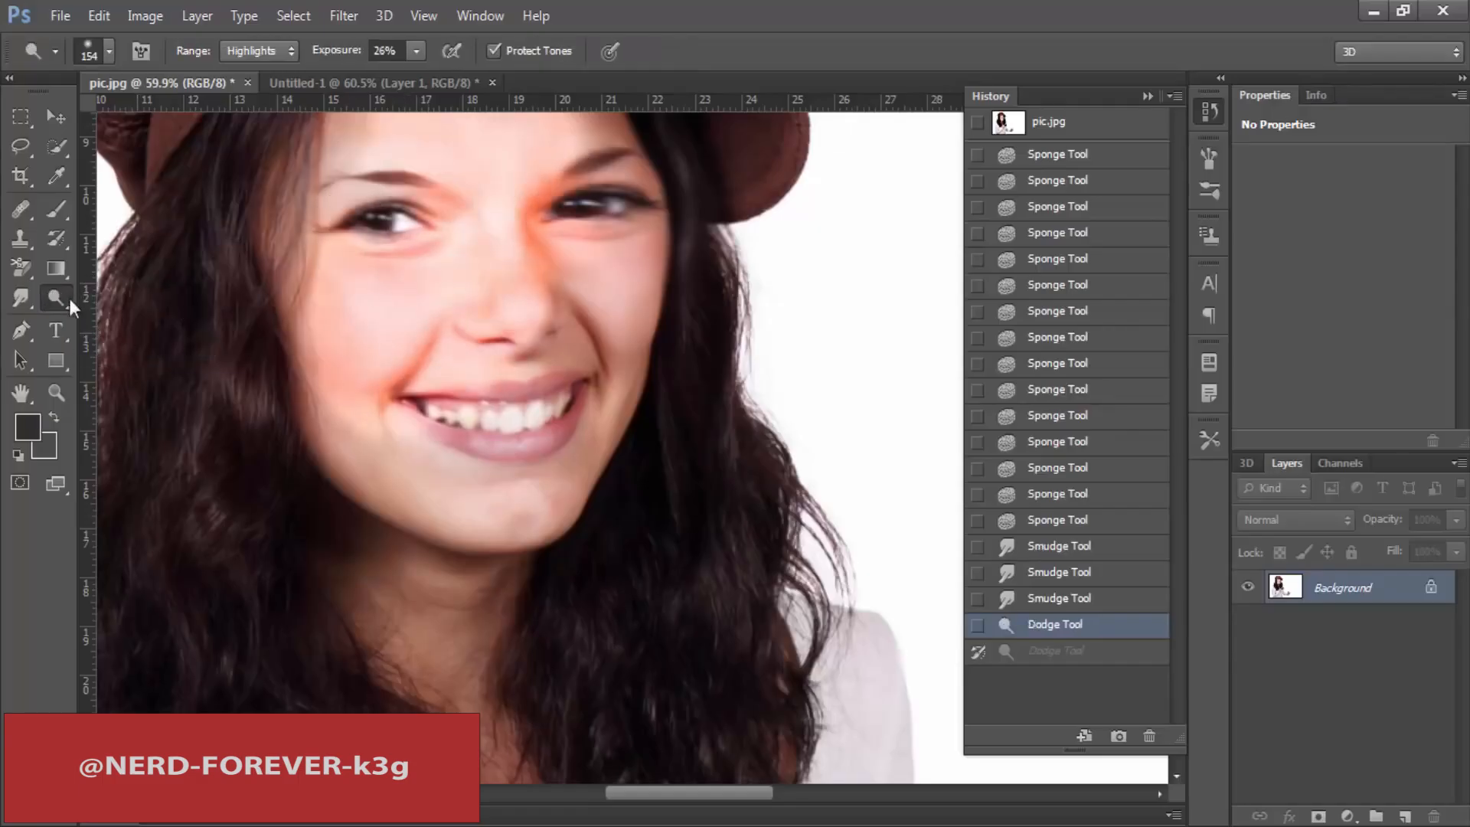
Step: Darken the inner eye and nose bridge with the 339 px Burn tool, using the Midtones range at 51% exposure
{"action": "left_click", "coordinate": [257, 51]}
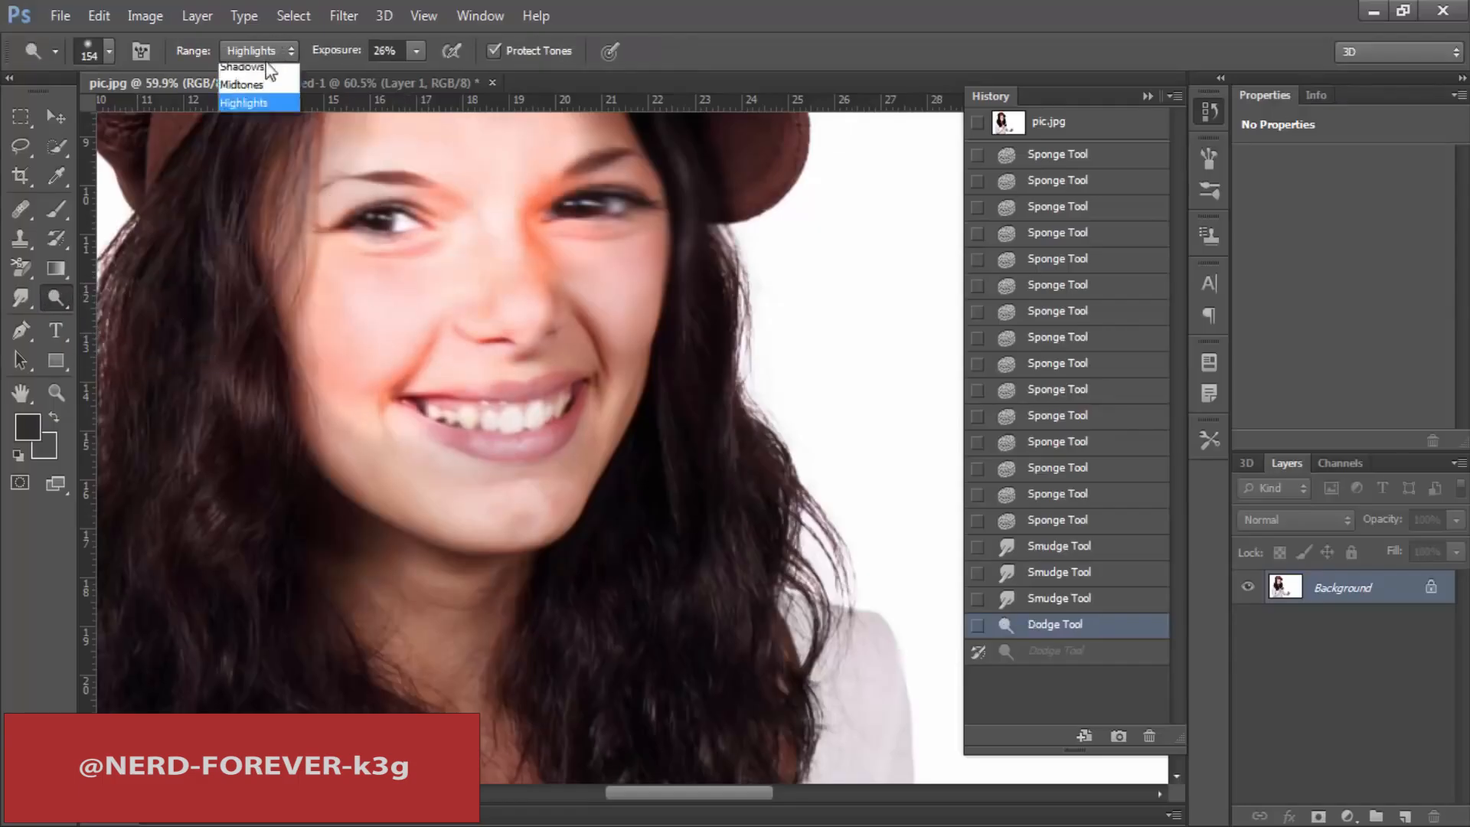
{"action": "left_click", "coordinate": [61, 302]}
{"action": "left_click", "coordinate": [137, 320]}
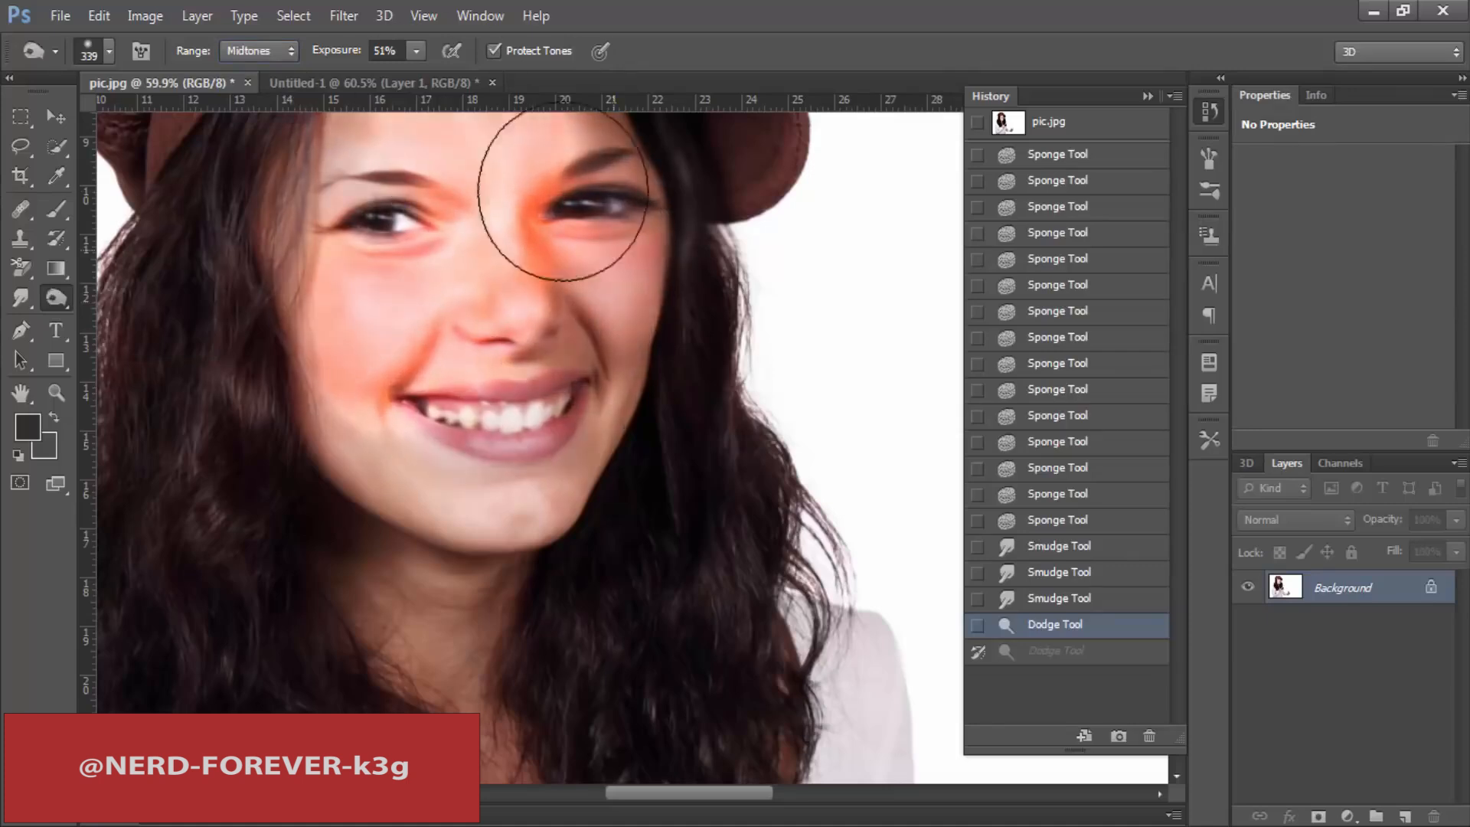
{"action": "left_click_drag", "start_coordinate": [562, 193], "coordinate": [508, 262]}
Step: Desaturate the nose and the adjoining cheek with the 174 px Sponge tool at 14% flow, then hide the history list
{"action": "left_click", "coordinate": [51, 296]}
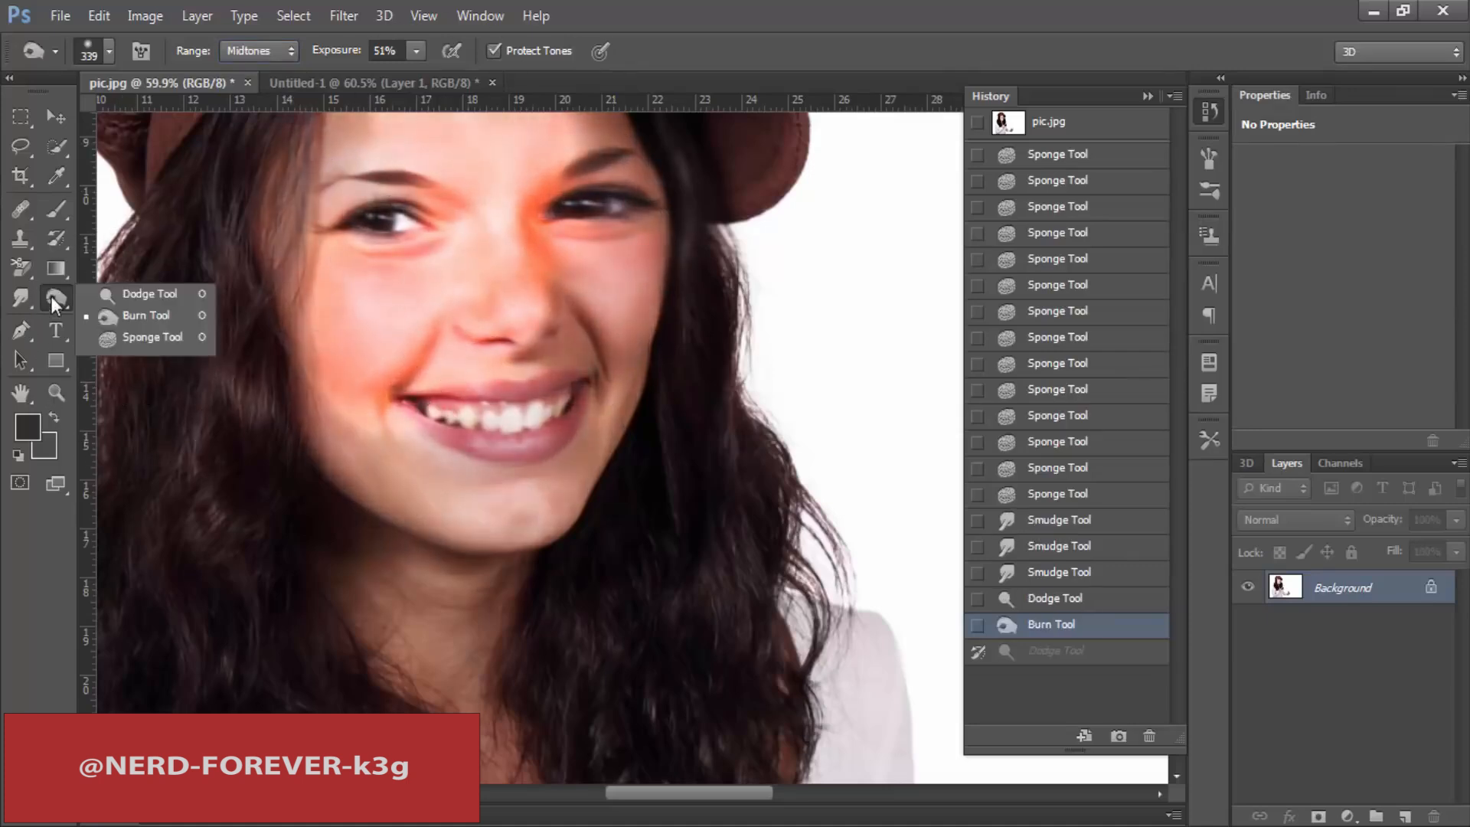
{"action": "left_click", "coordinate": [122, 337]}
{"action": "mouse_move", "coordinate": [525, 296]}
{"action": "left_mouse_down"}
{"action": "mouse_move", "coordinate": [591, 289]}
{"action": "mouse_move", "coordinate": [584, 246]}
{"action": "mouse_move", "coordinate": [572, 273]}
{"action": "left_mouse_up"}
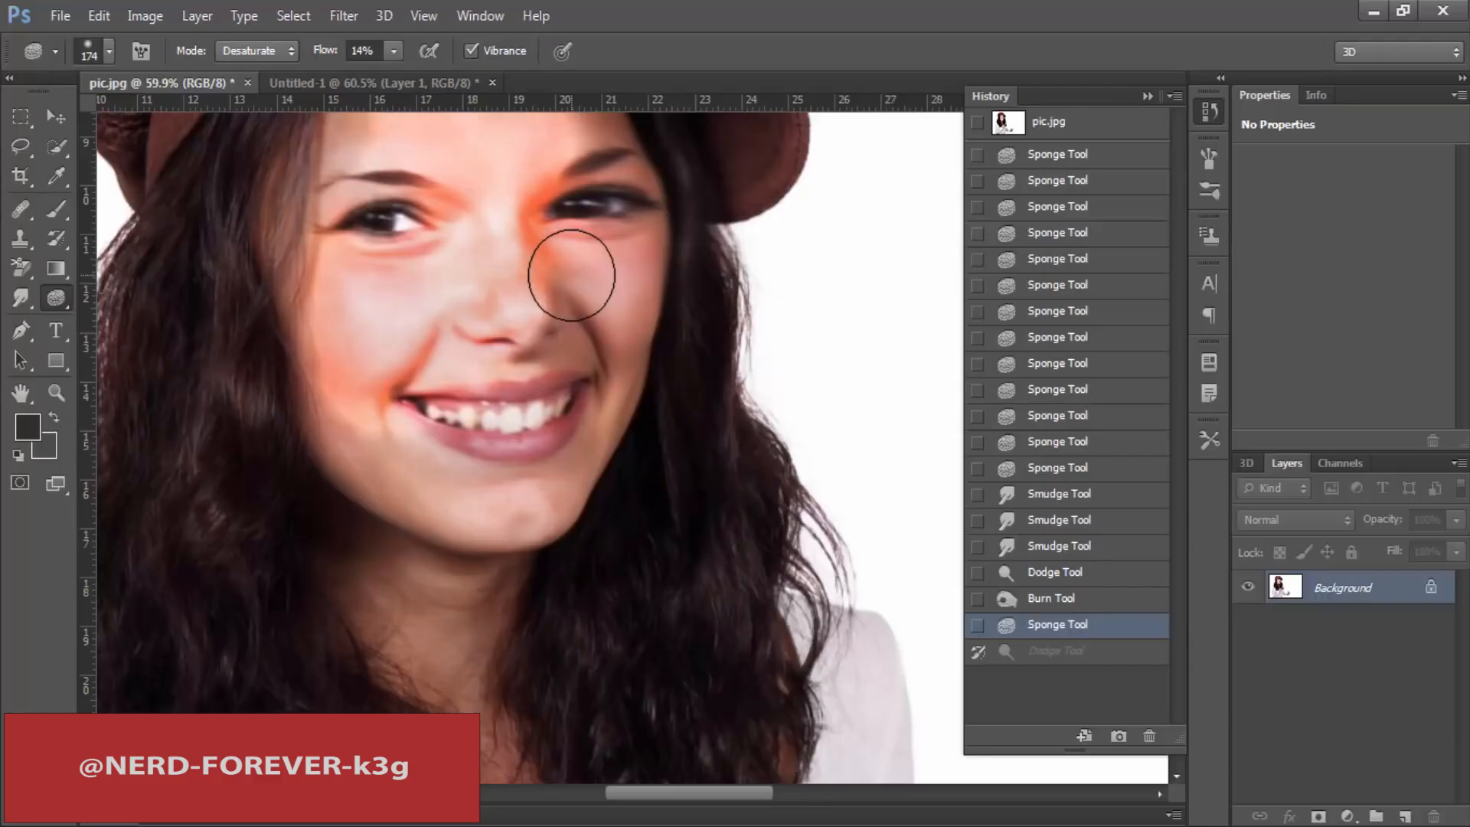
{"action": "key", "text": "ctrl+minus"}
{"action": "key", "text": "ctrl+minus"}
{"action": "left_click", "coordinate": [1207, 114]}
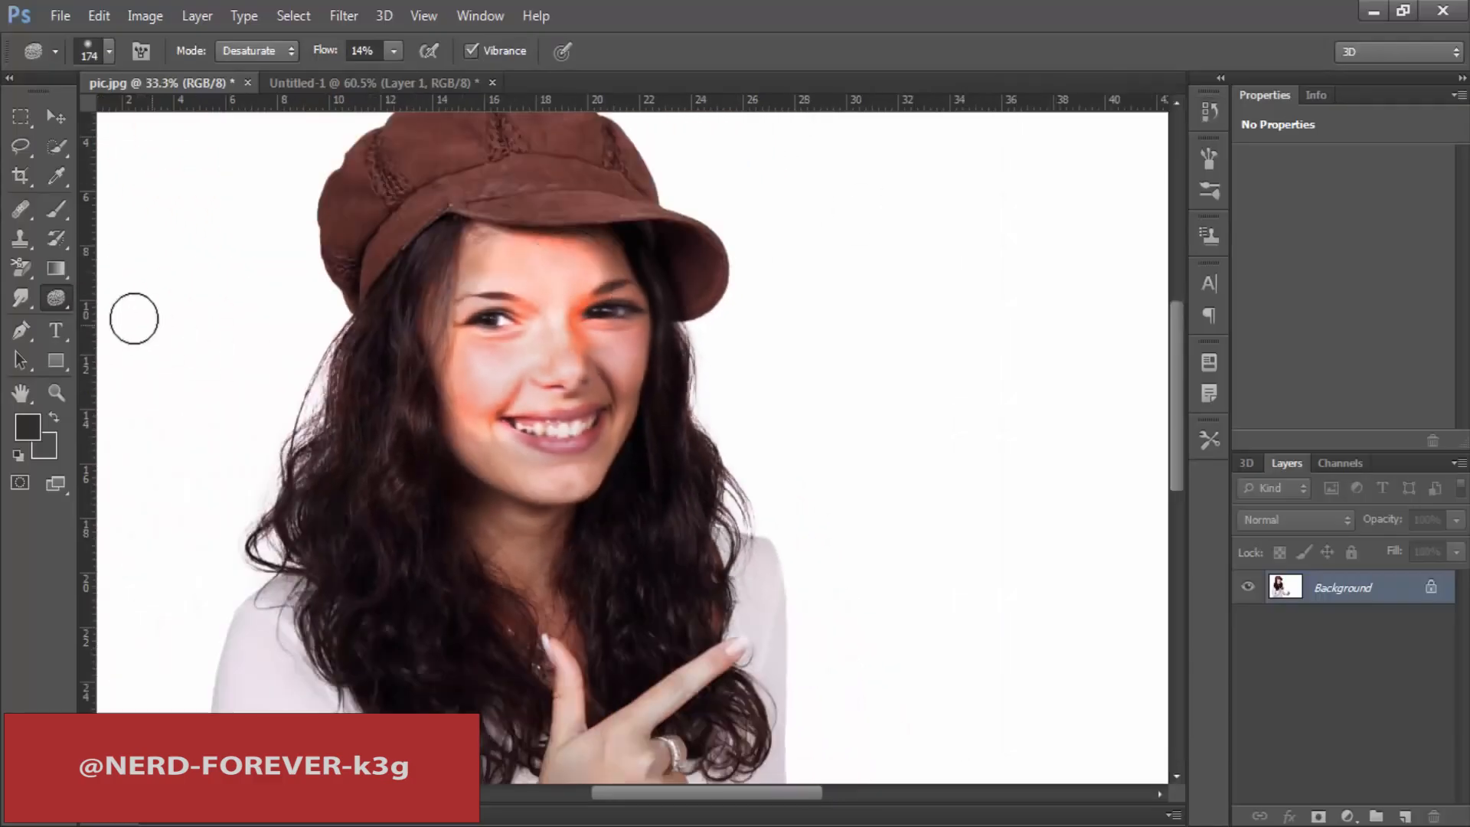
{"action": "left_click", "coordinate": [23, 301]}
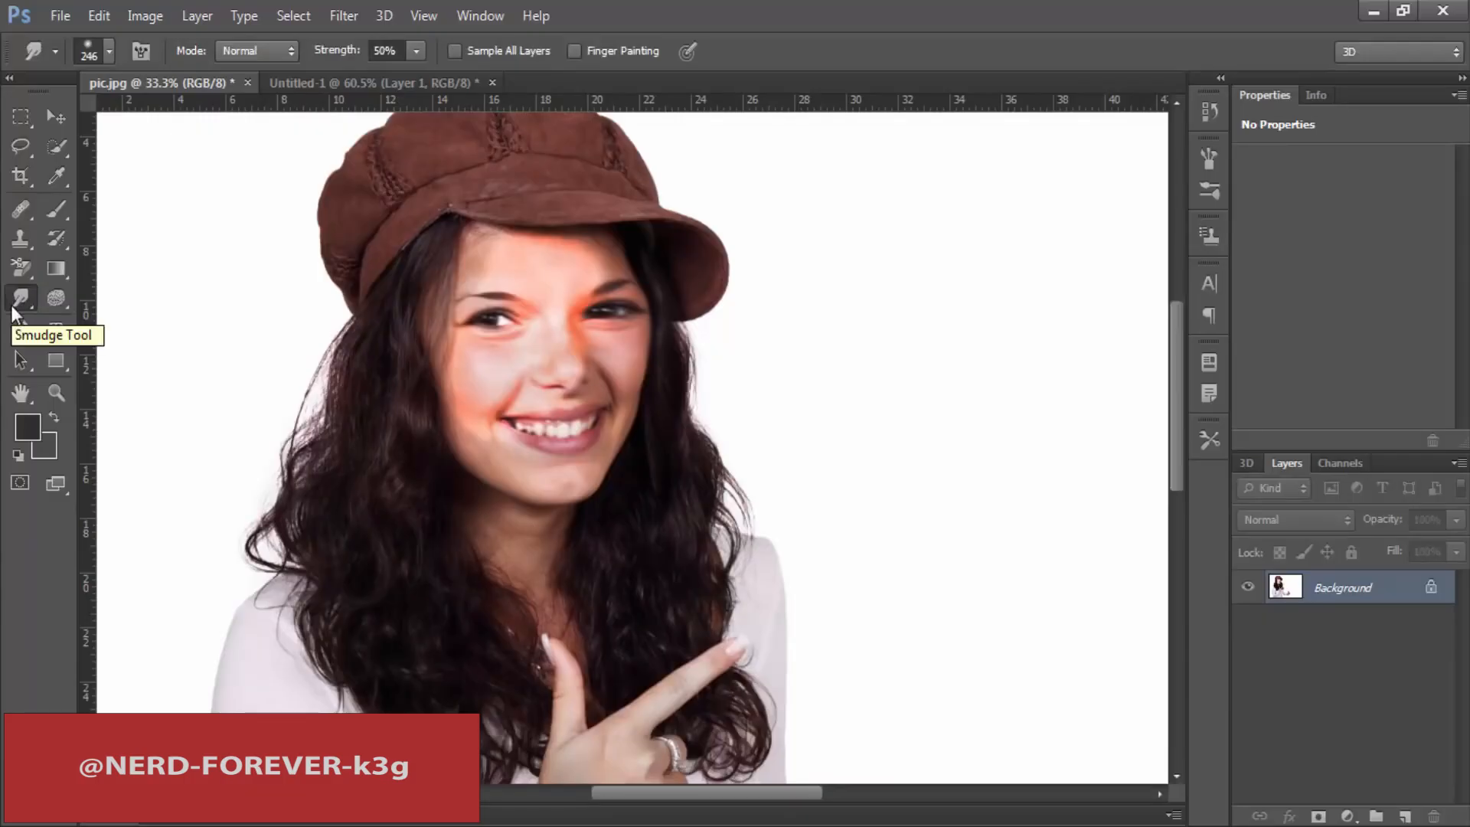
{"action": "left_click", "coordinate": [52, 302]}
{"action": "right_click", "coordinate": [57, 296]}
{"action": "left_click", "coordinate": [109, 293]}
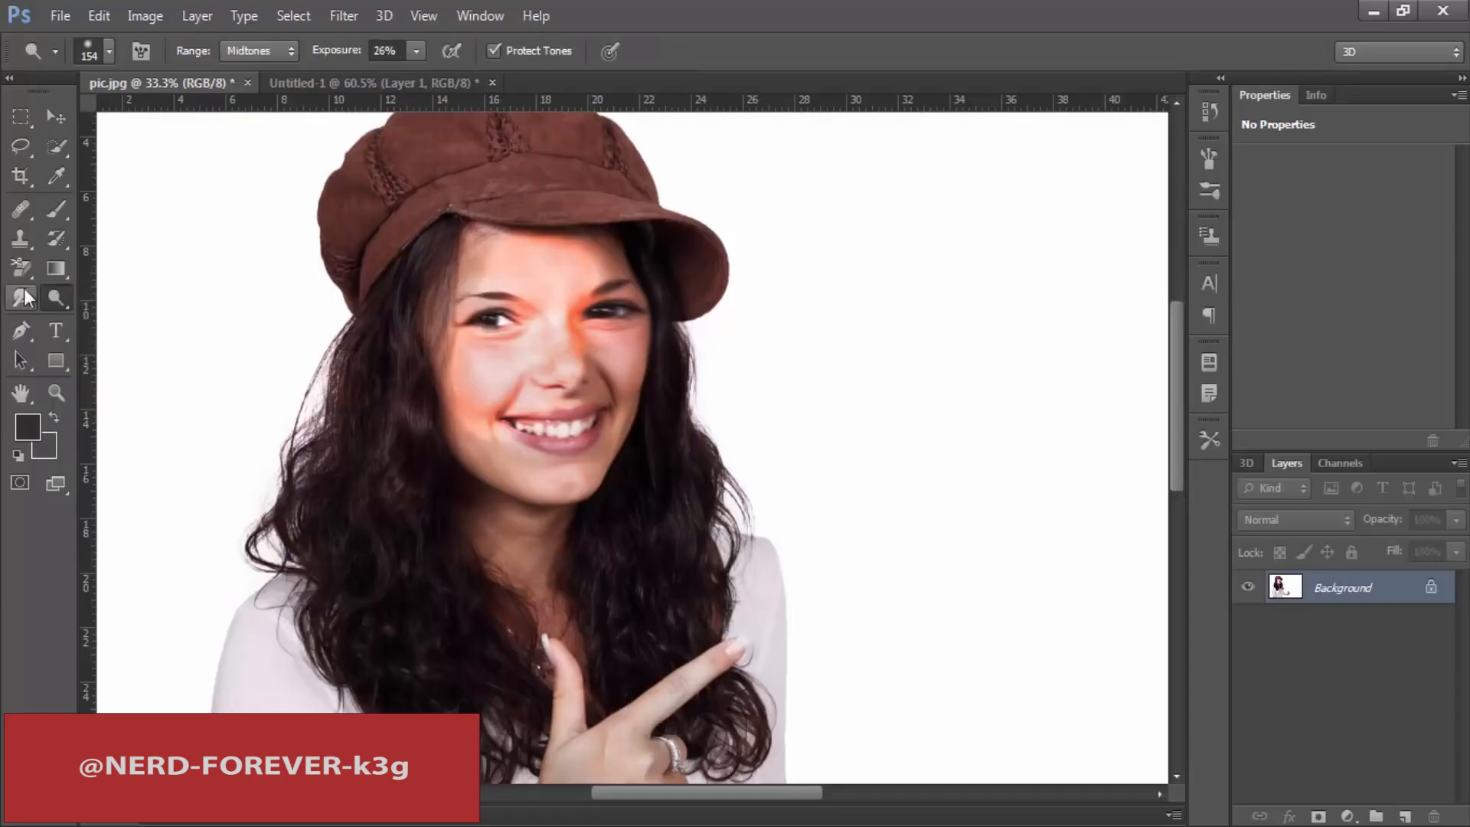
{"action": "left_click", "coordinate": [23, 300]}
{"action": "left_click", "coordinate": [59, 298]}
{"action": "left_click", "coordinate": [23, 331]}
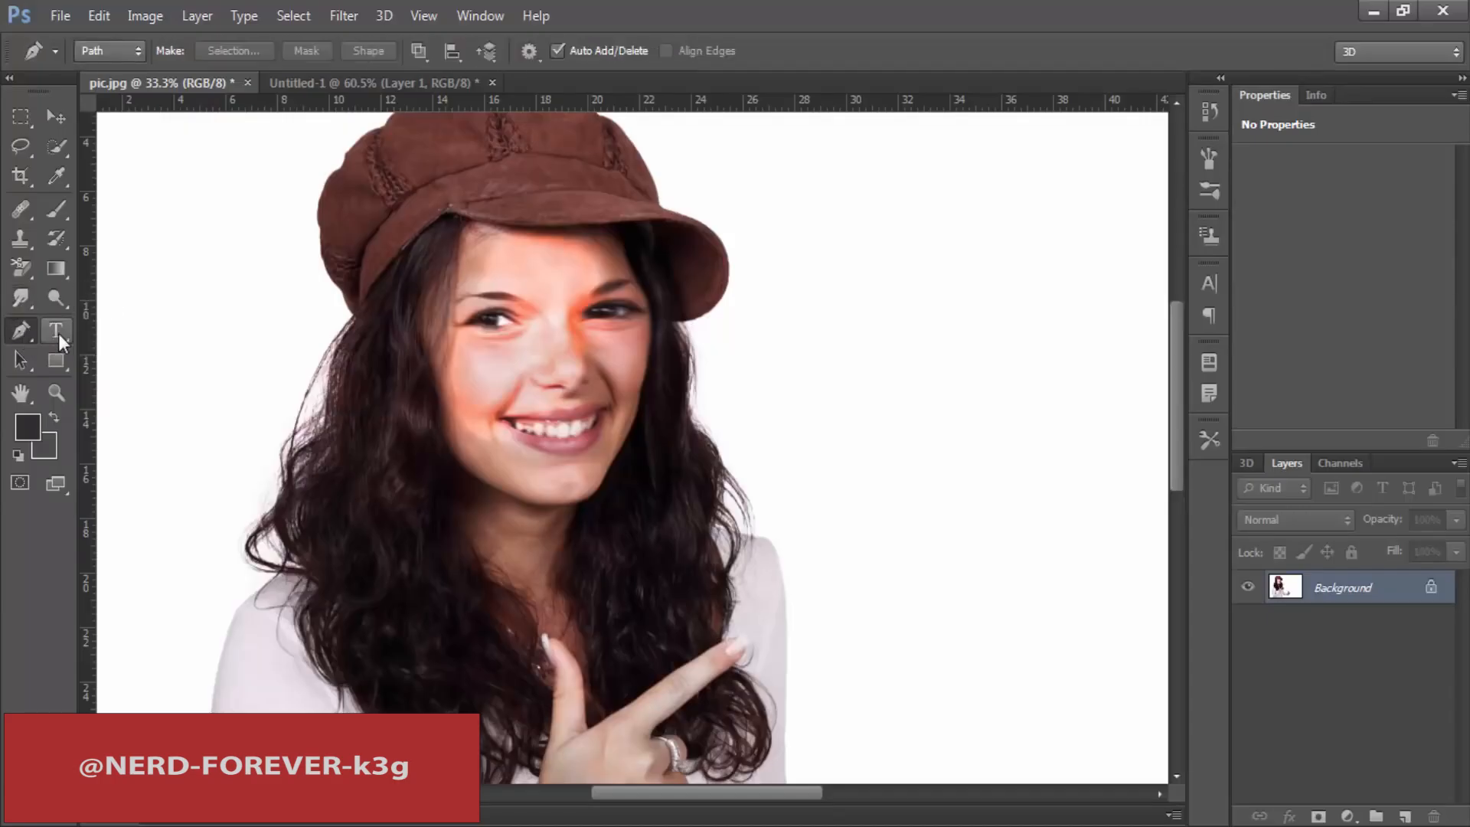
{"action": "left_click", "coordinate": [21, 360]}
{"action": "left_click", "coordinate": [54, 360]}
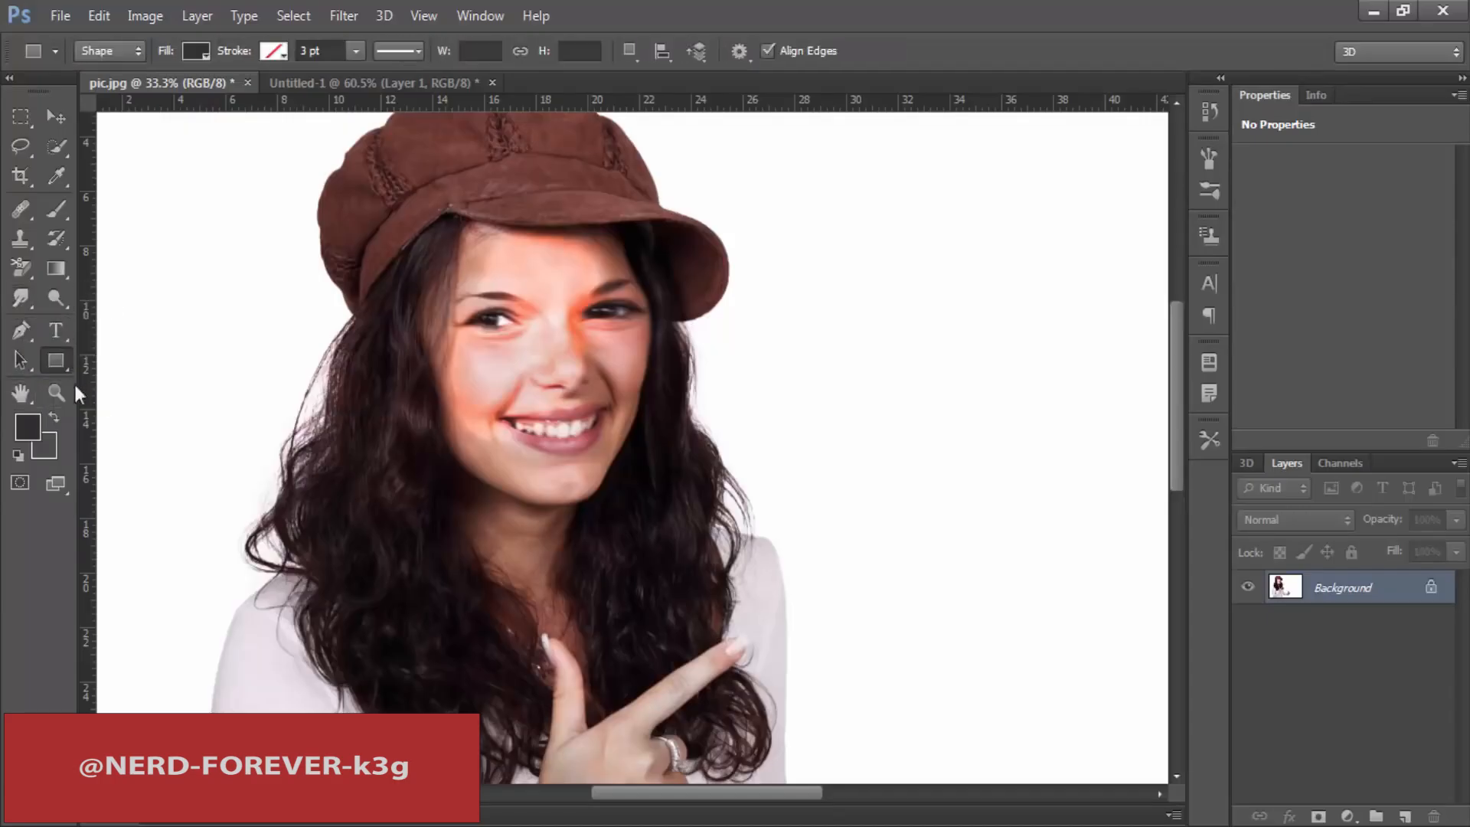
{"action": "left_click", "coordinate": [20, 329]}
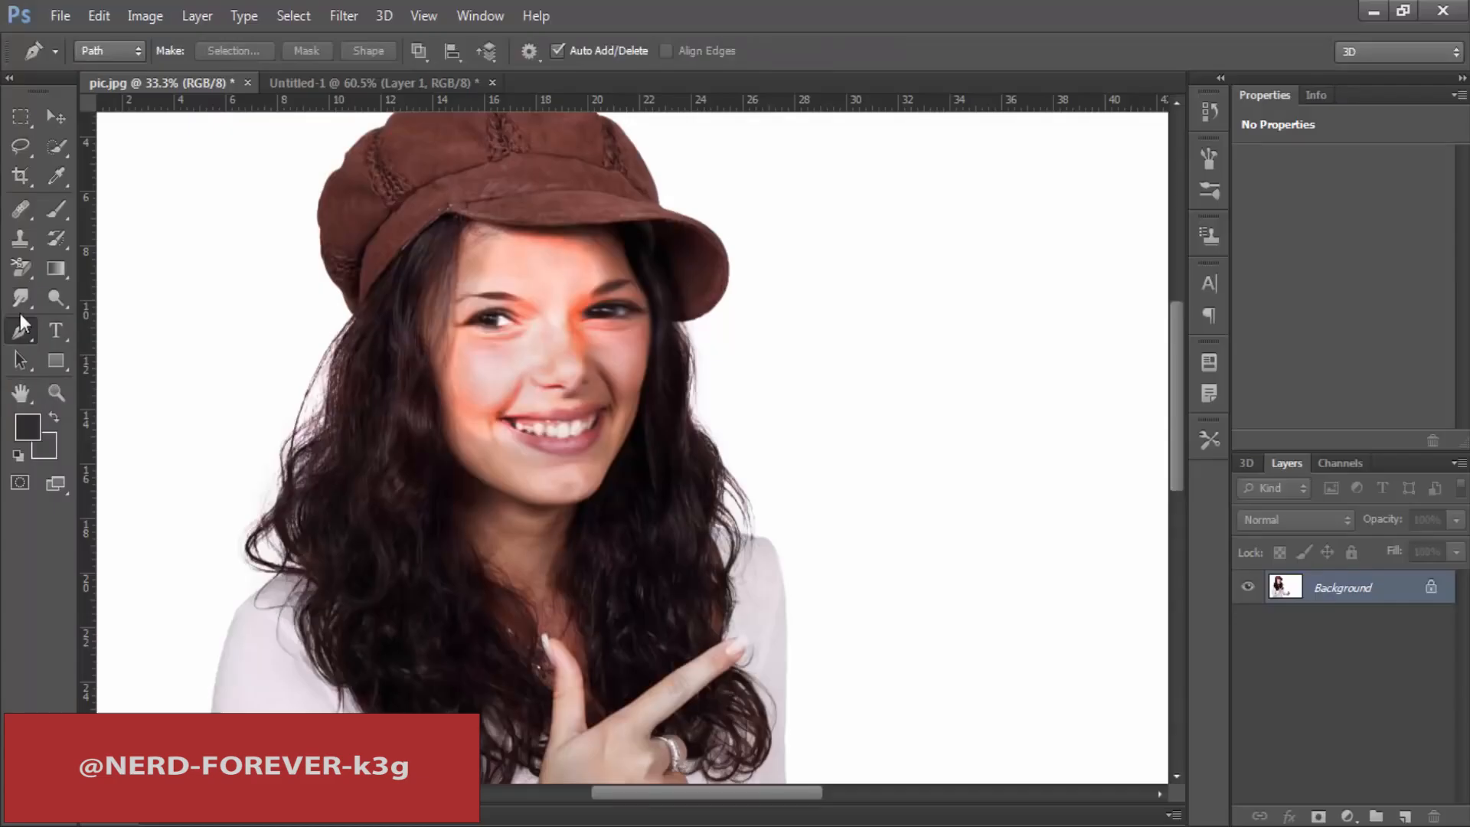